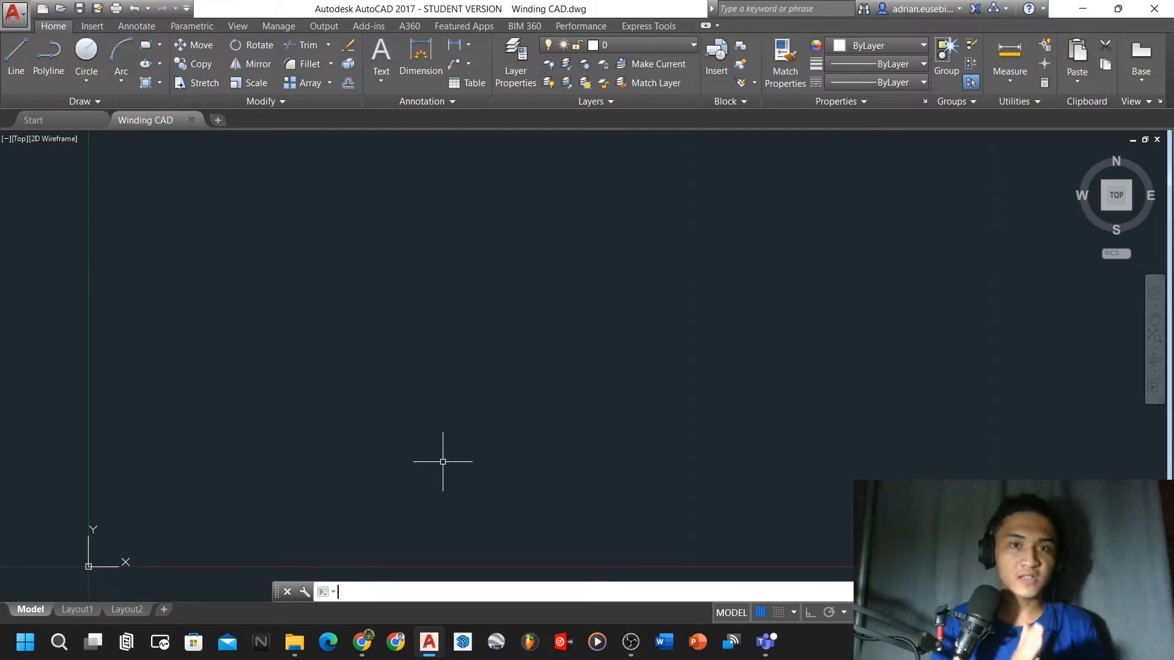
{"action": "left_click", "coordinate": [443, 462]}
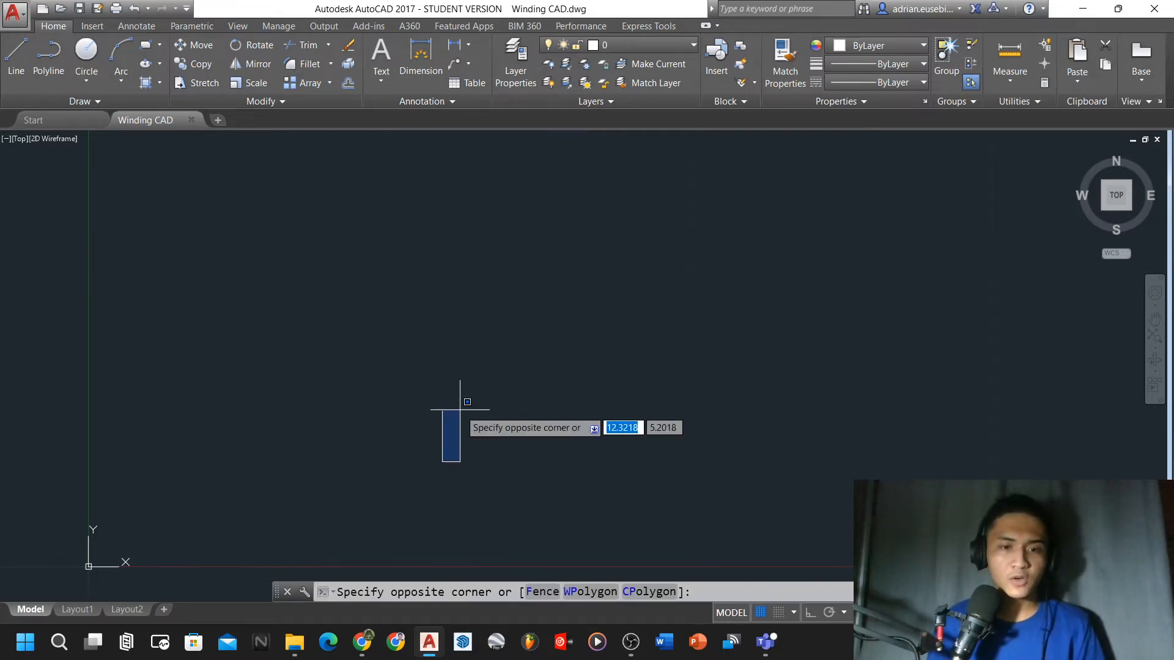
{"action": "left_click", "coordinate": [507, 372]}
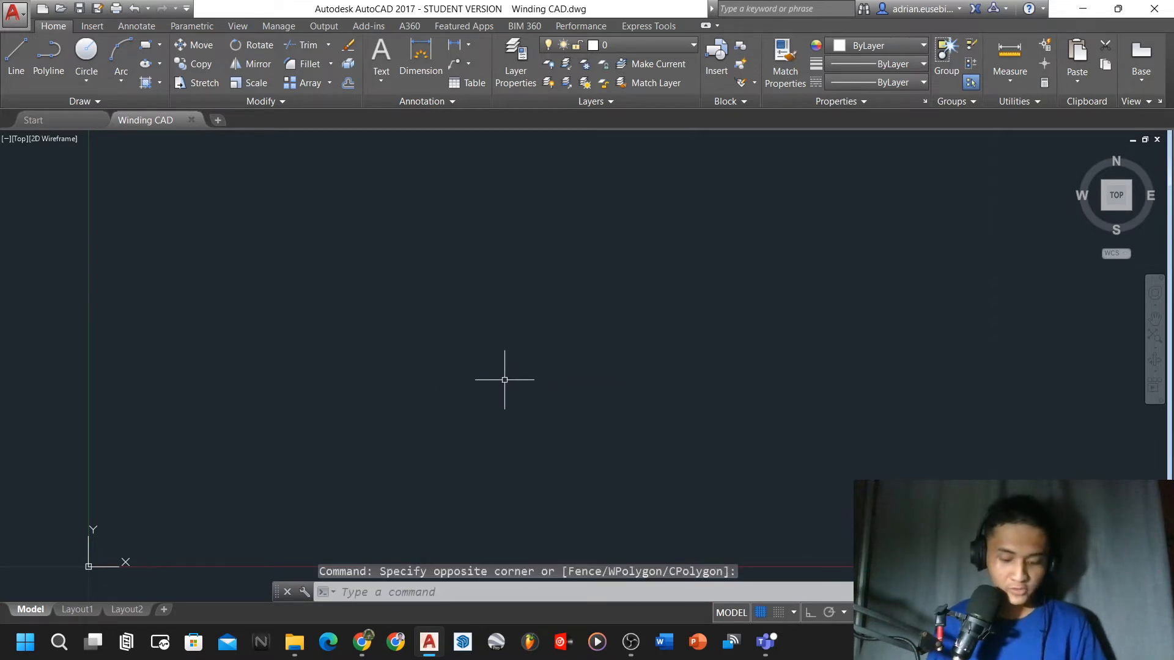
Set the drawing units' length precision to 0.00 and save the drawing
{"action": "type", "text": "un"}
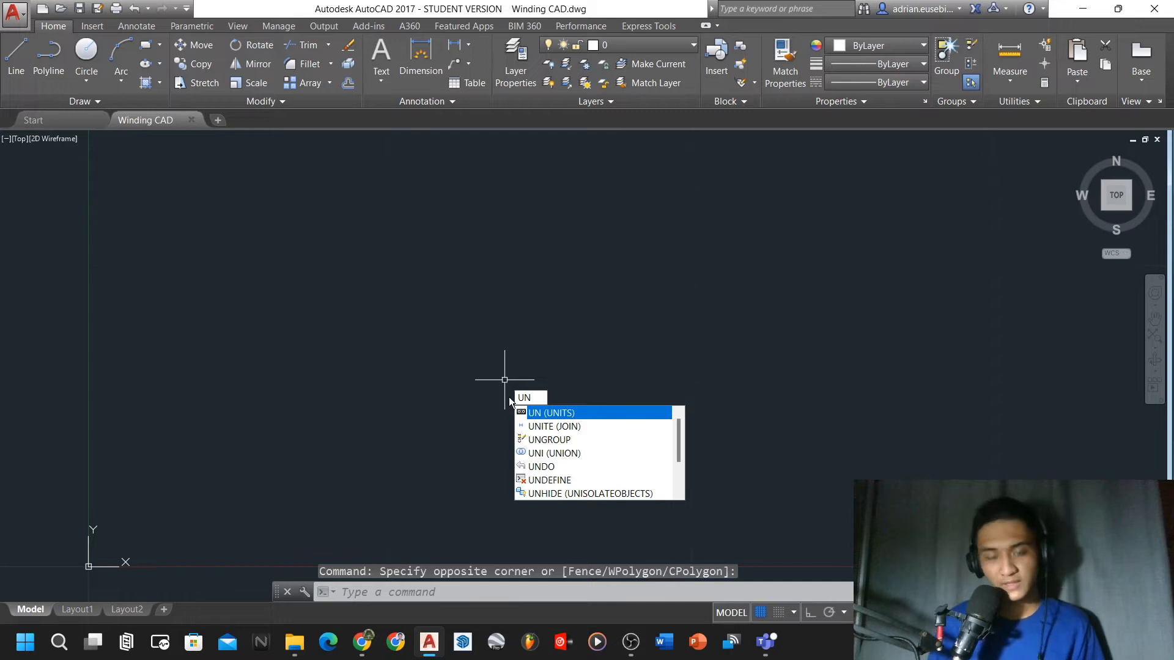
{"action": "left_click", "coordinate": [563, 413]}
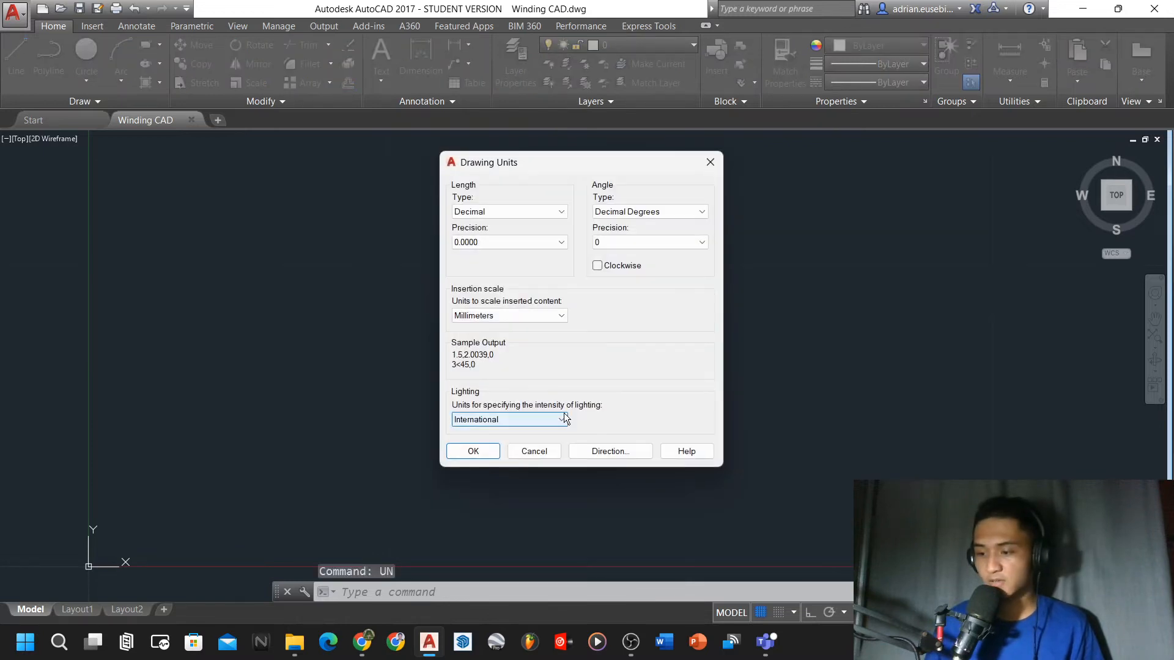
{"action": "left_click", "coordinate": [538, 243]}
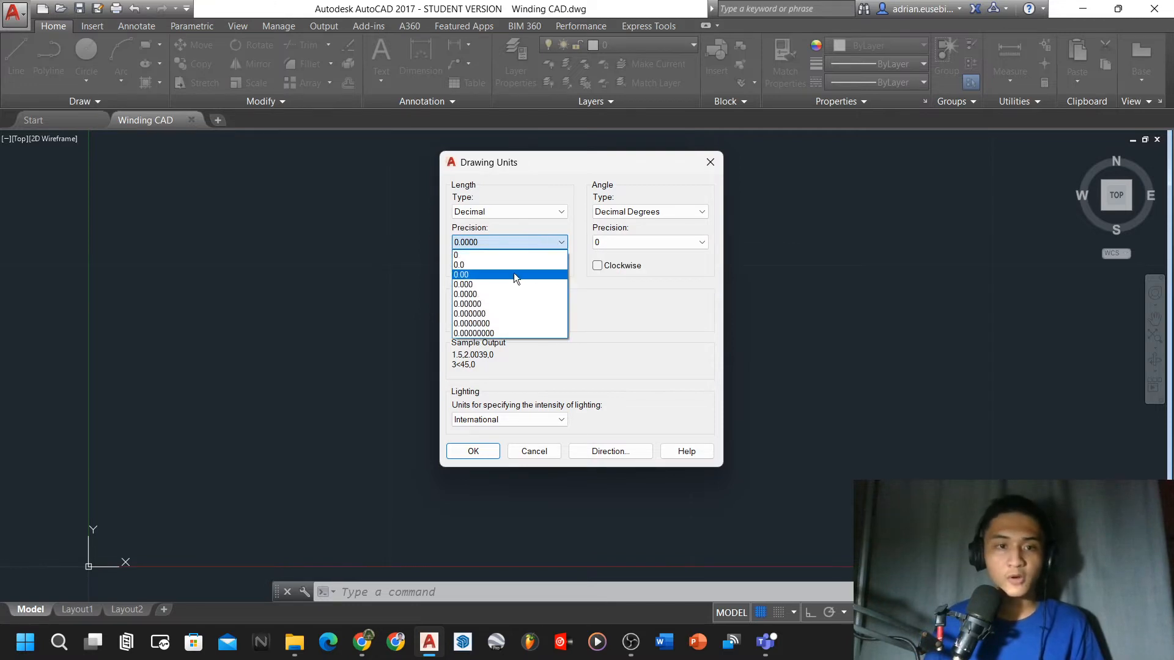
{"action": "left_click", "coordinate": [473, 276]}
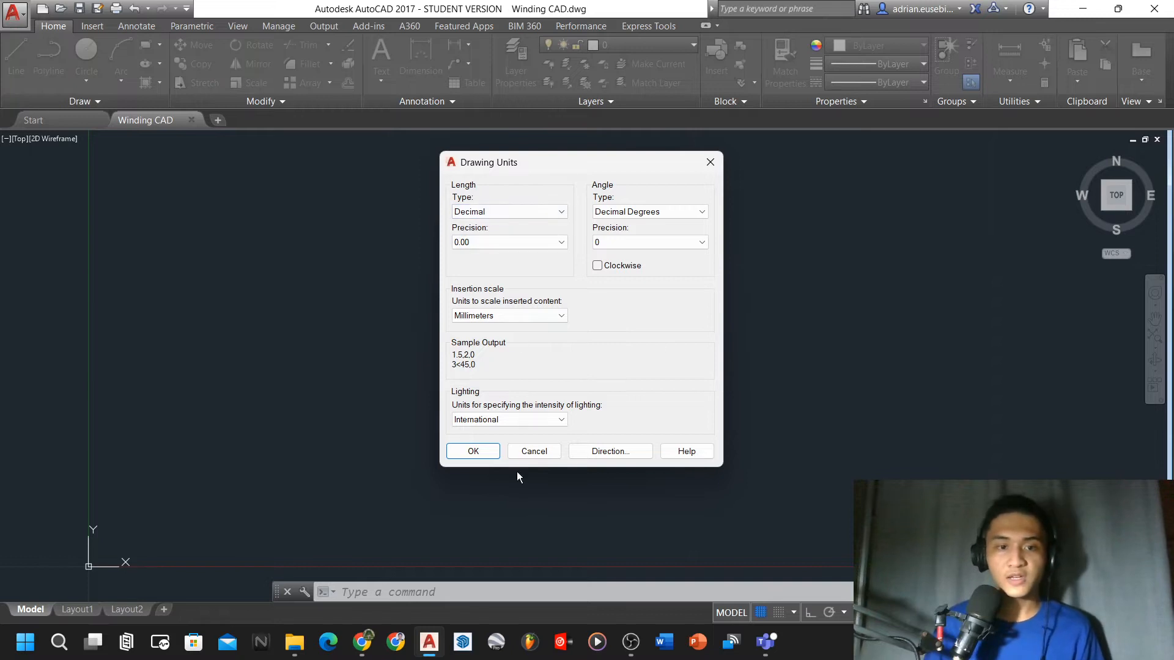
{"action": "left_click", "coordinate": [473, 451]}
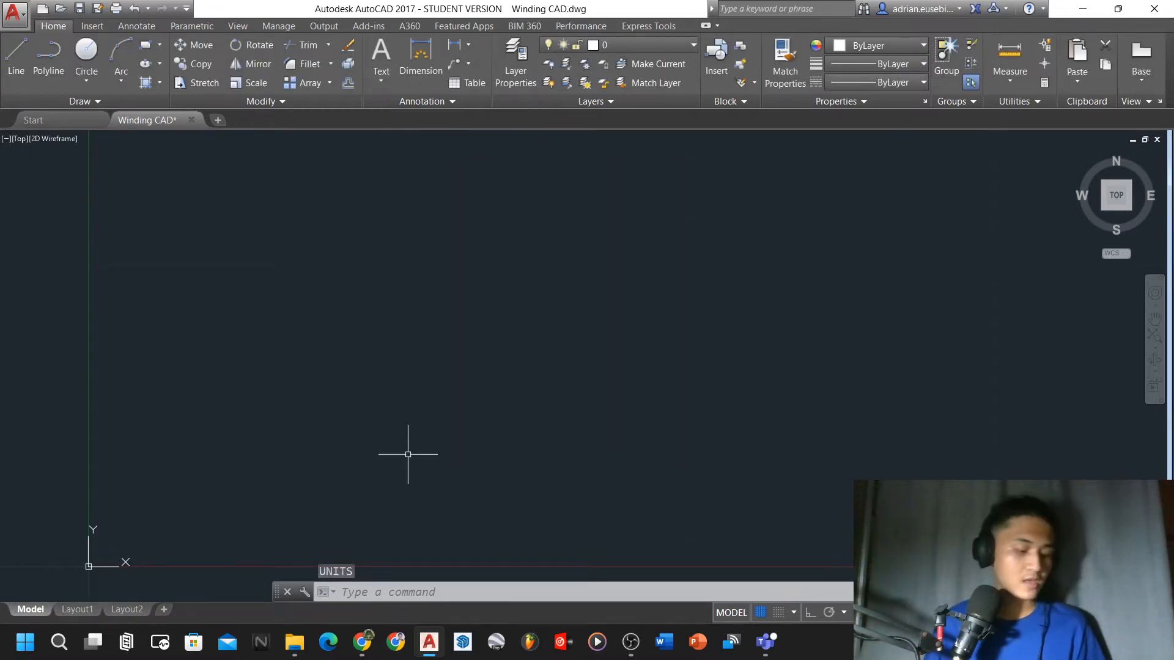
{"action": "key", "text": "ctrl+s"}
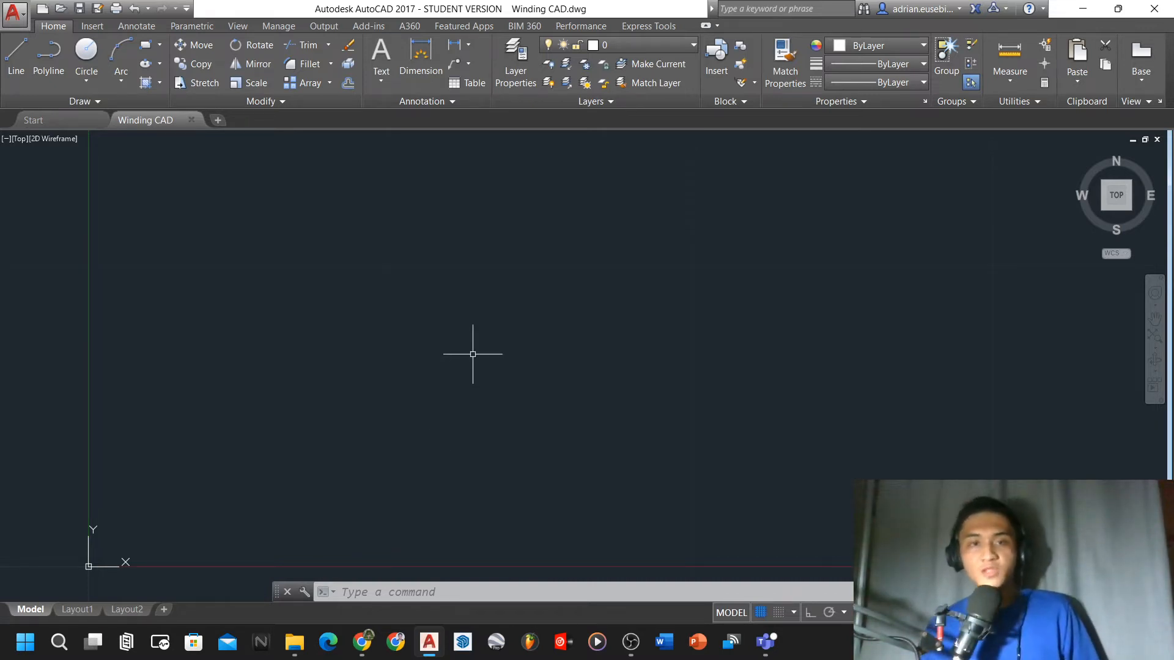
Make the Titleblock layer current and switch back to layer 0
{"action": "left_click", "coordinate": [691, 48]}
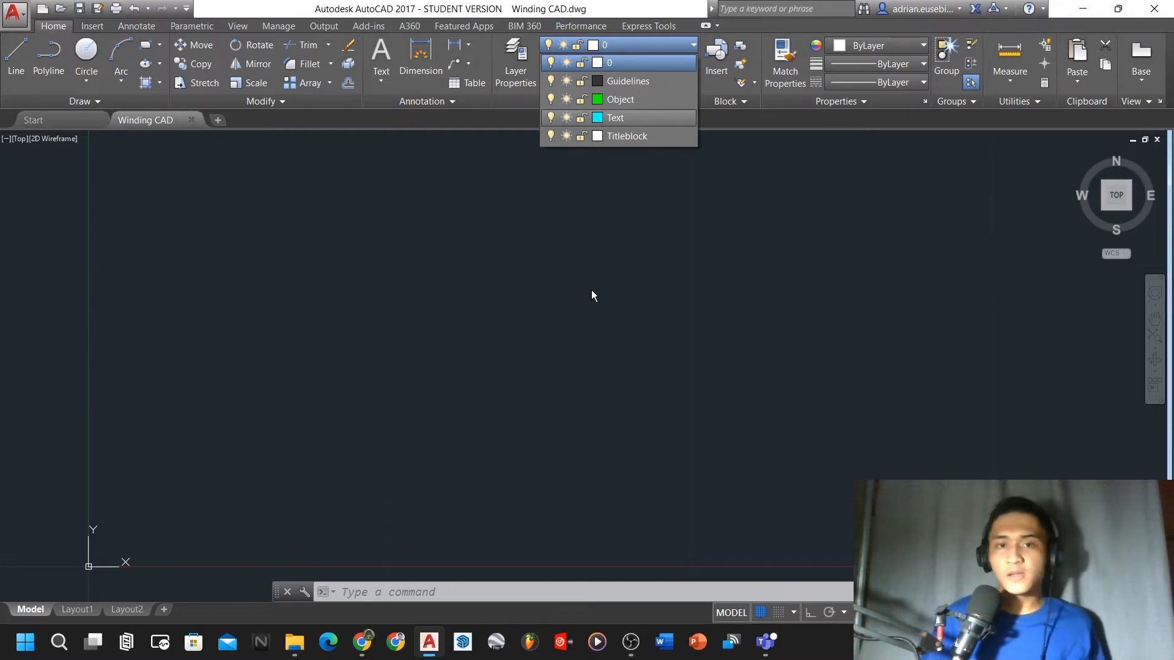
{"action": "left_click", "coordinate": [661, 135]}
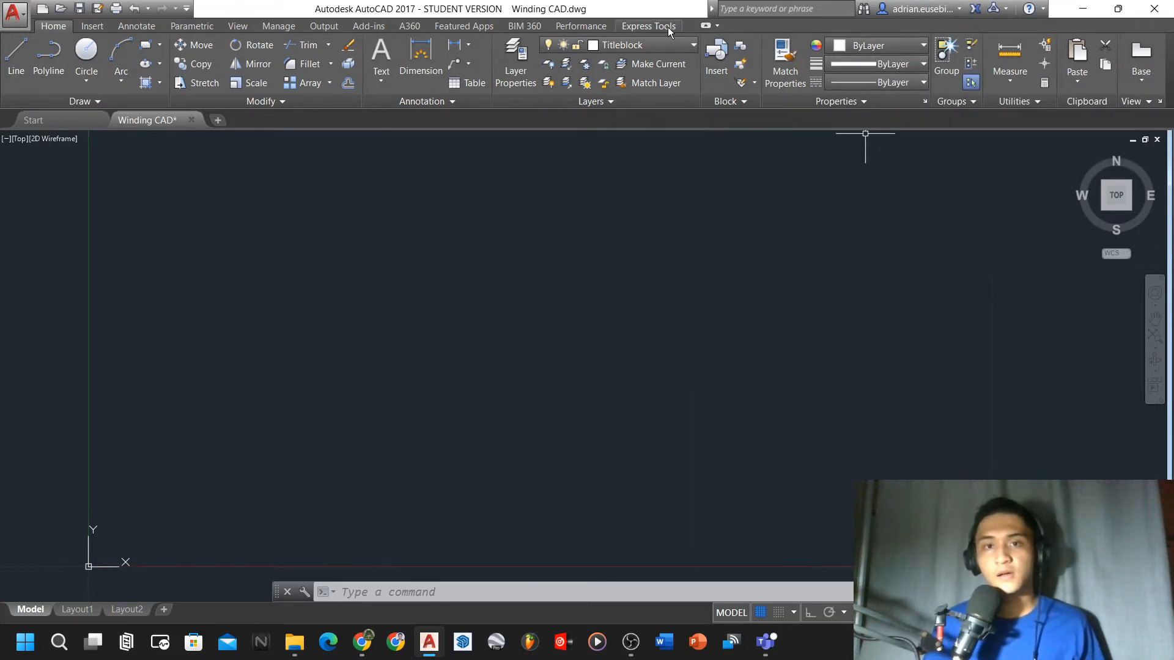
{"action": "left_click", "coordinate": [664, 44]}
{"action": "left_click", "coordinate": [641, 64]}
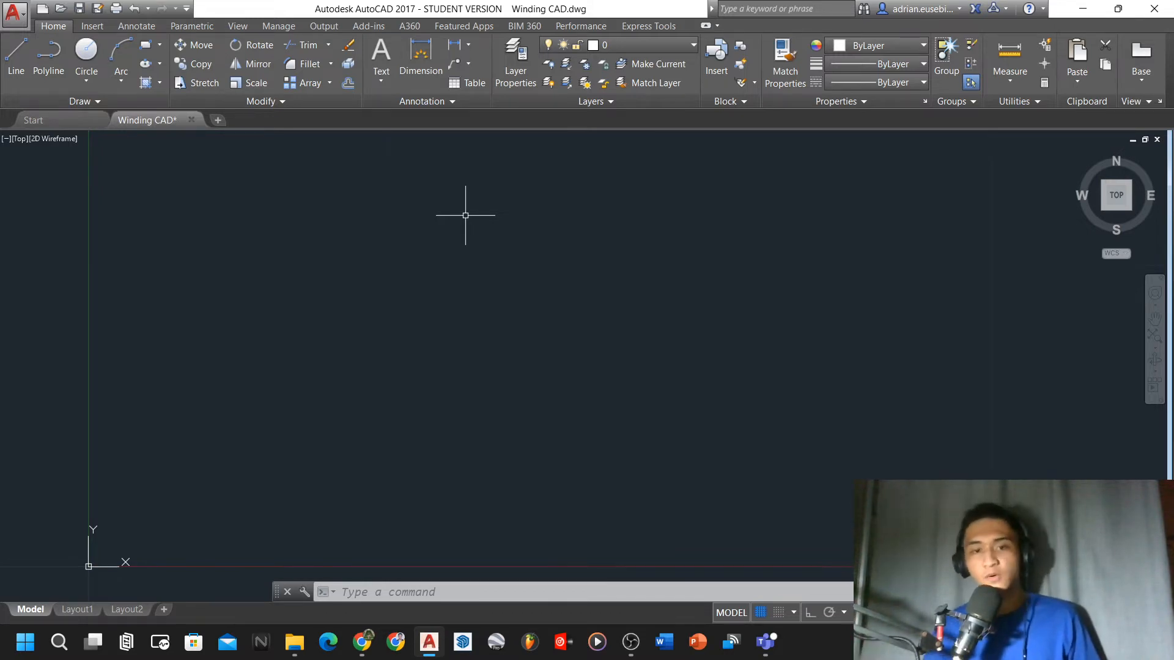
Add the multiline text note "A4 - 297mm by 210mm" in the area above the origin
{"action": "scroll", "coordinate": [391, 401], "scroll_direction": "down", "scroll_amount": 4}
{"action": "scroll", "coordinate": [305, 349], "scroll_direction": "down", "scroll_amount": 3}
{"action": "scroll", "coordinate": [329, 288], "scroll_direction": "up", "scroll_amount": 3}
{"action": "scroll", "coordinate": [322, 411], "scroll_direction": "down", "scroll_amount": 2}
{"action": "scroll", "coordinate": [405, 421], "scroll_direction": "up", "scroll_amount": 2}
{"action": "type", "text": "mt"}
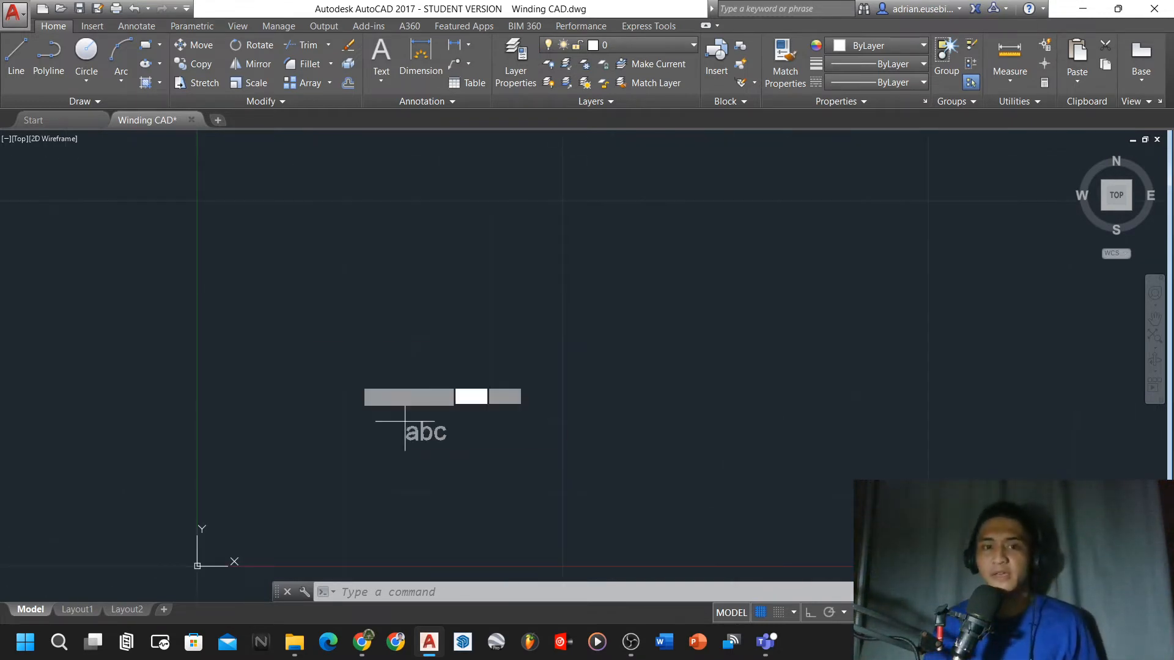
{"action": "key", "text": "Return"}
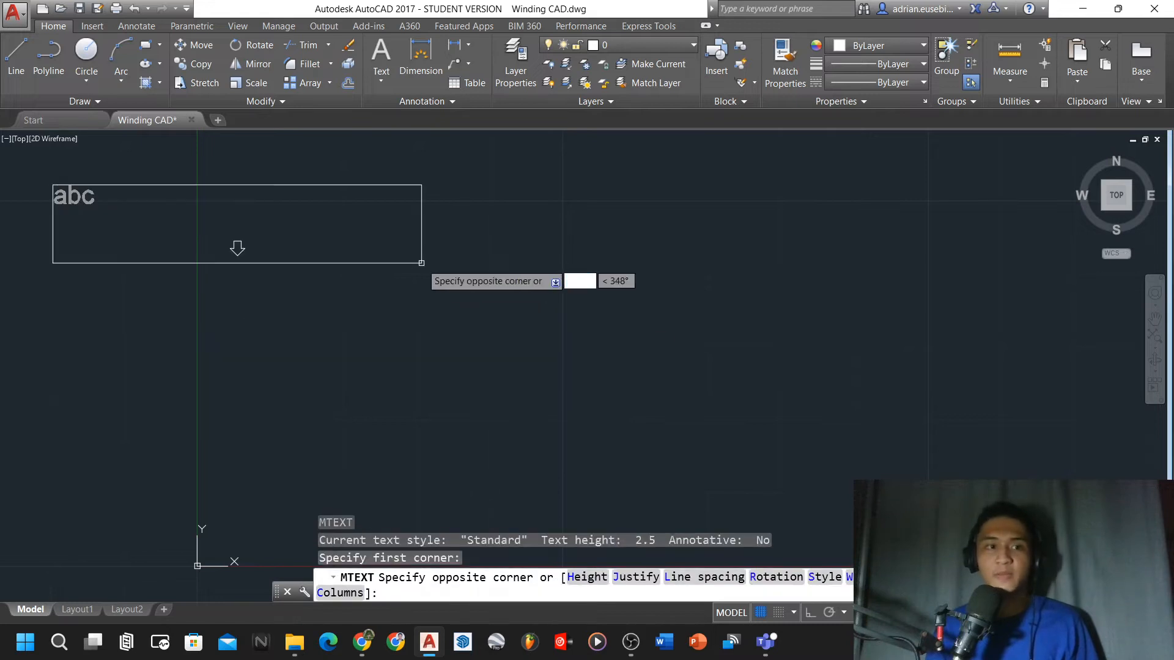
{"action": "left_click", "coordinate": [482, 237]}
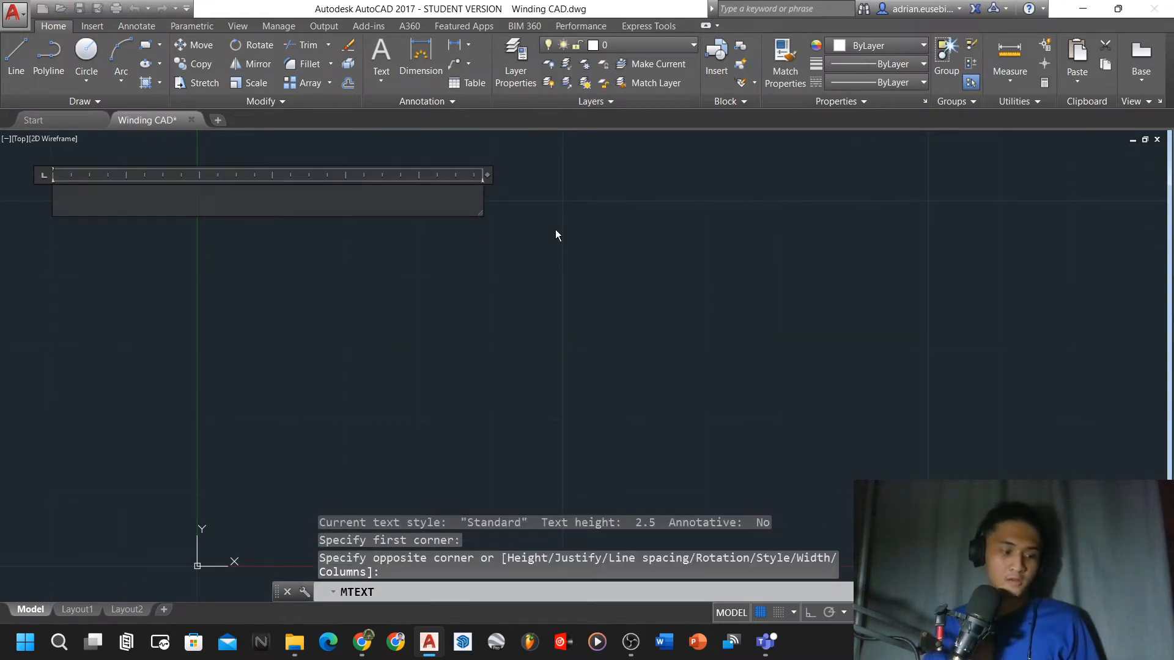
{"action": "type", "text": "A4 - 2"}
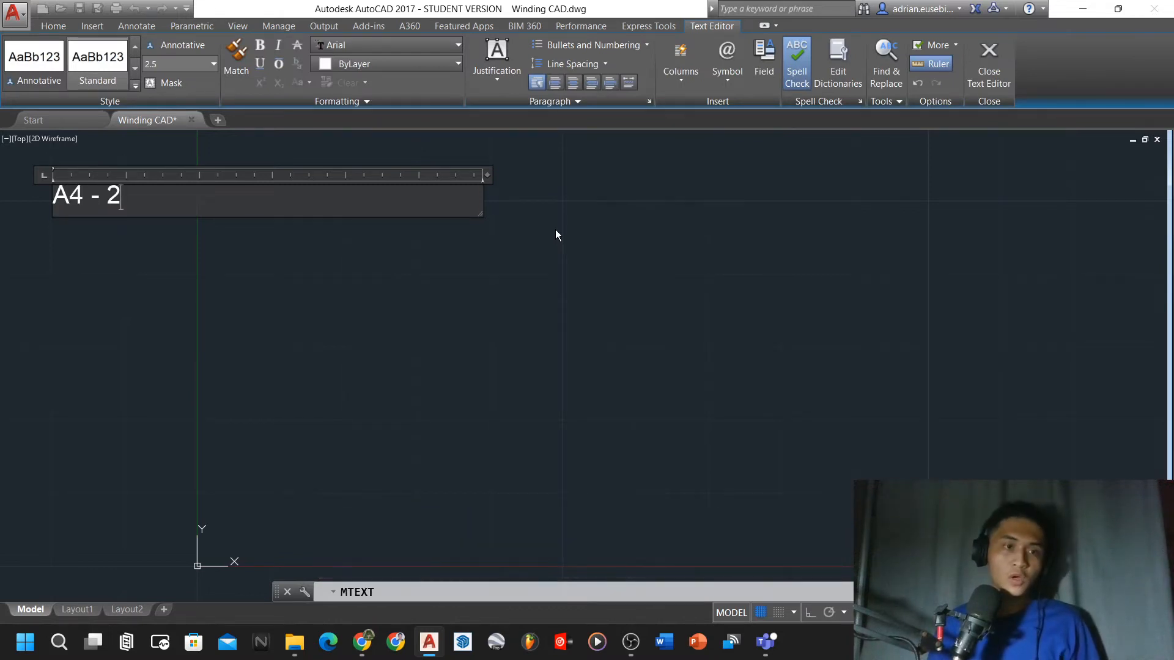
{"action": "type", "text": "97"}
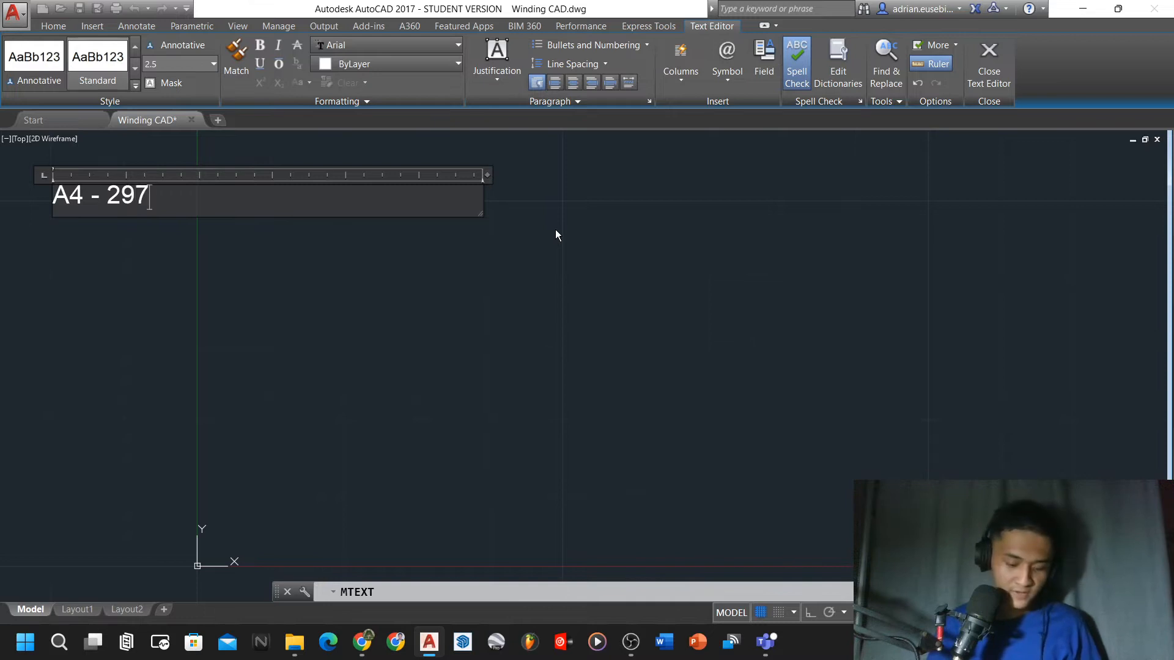
{"action": "type", "text": "mm by 210mm"}
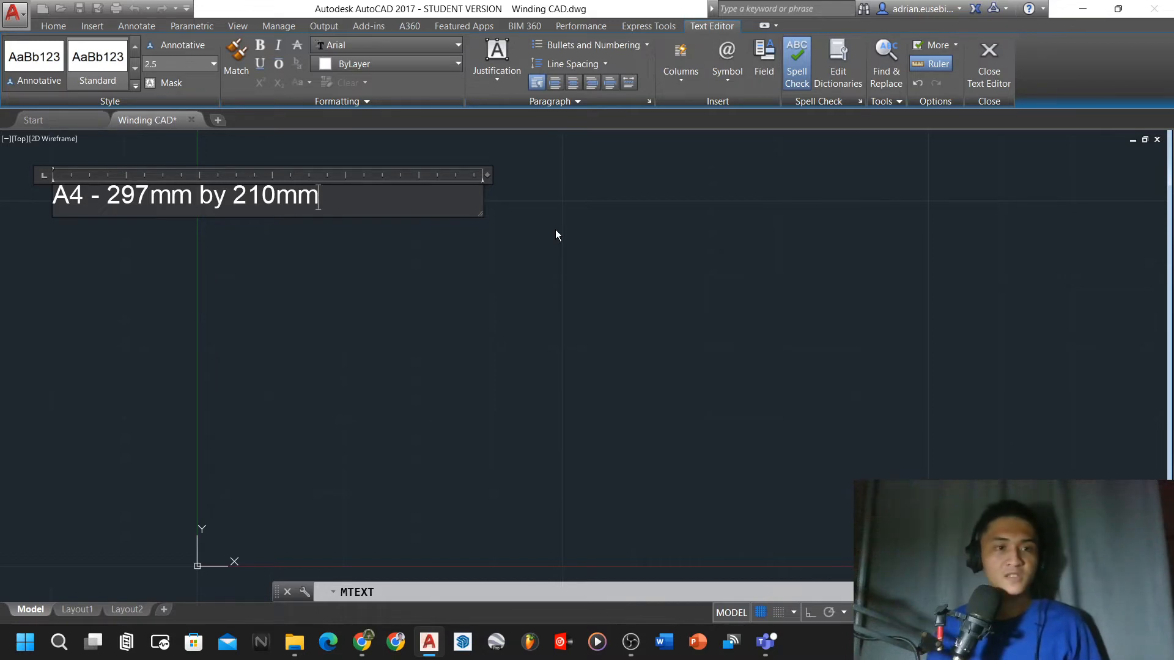
{"action": "left_click", "coordinate": [426, 354]}
Move the A4 size note to the right so that it sits entirely past the Y axis
{"action": "left_click", "coordinate": [338, 245]}
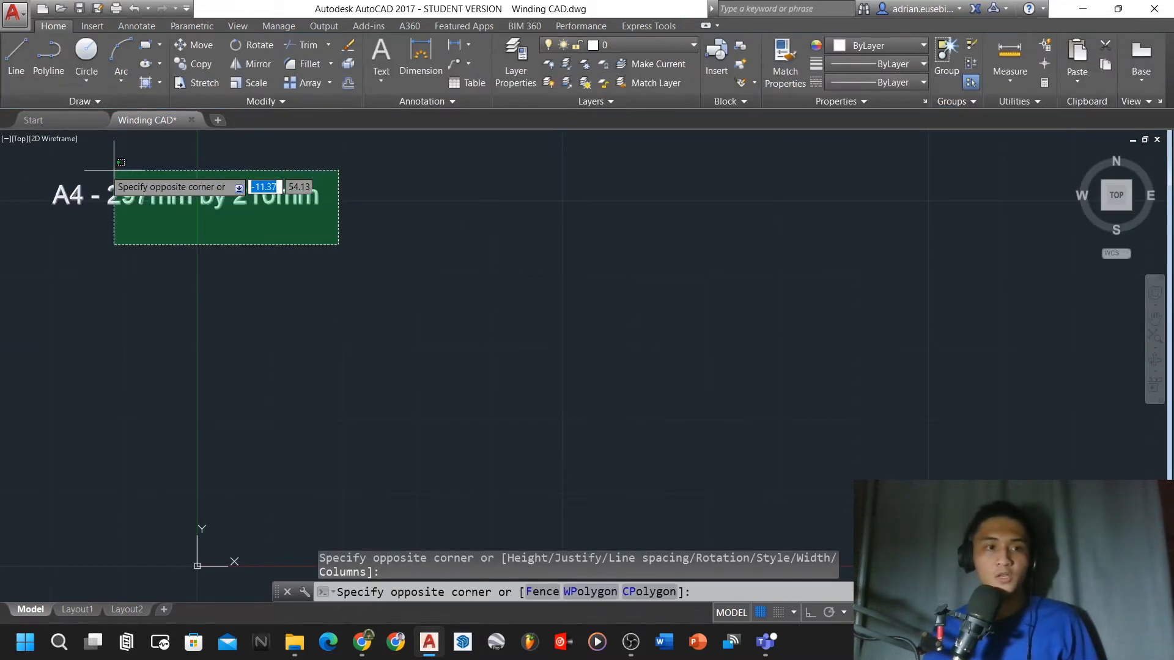
{"action": "left_click", "coordinate": [105, 177]}
{"action": "type", "text": "m"}
{"action": "key", "text": "Return"}
{"action": "left_click", "coordinate": [72, 315]}
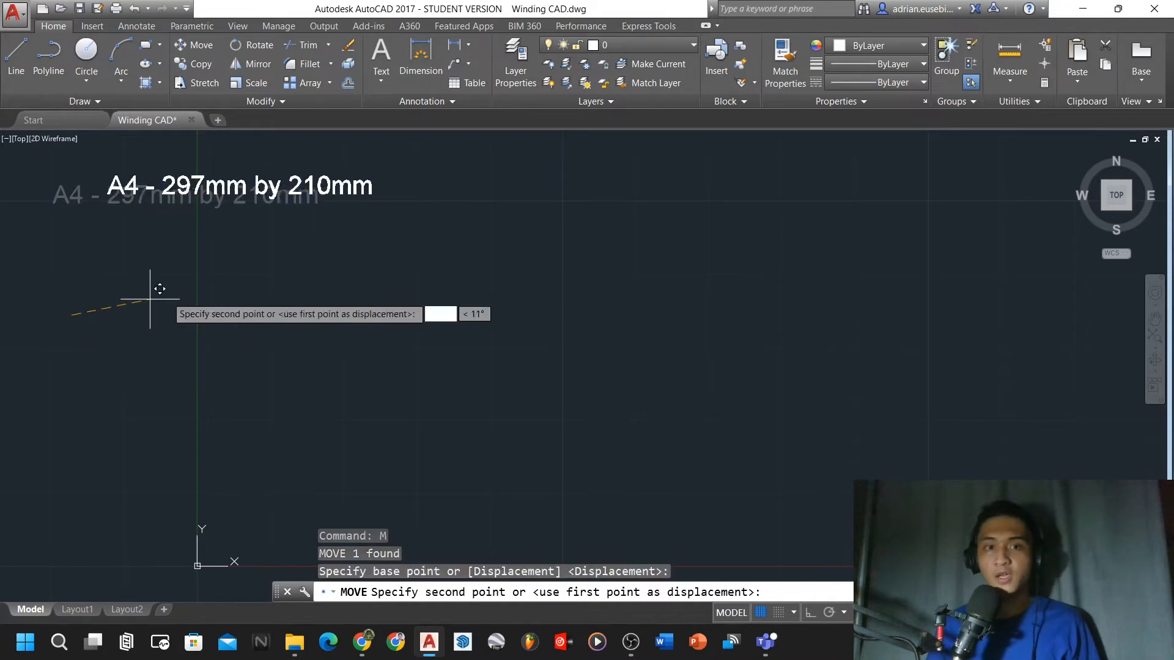
{"action": "left_click", "coordinate": [245, 279]}
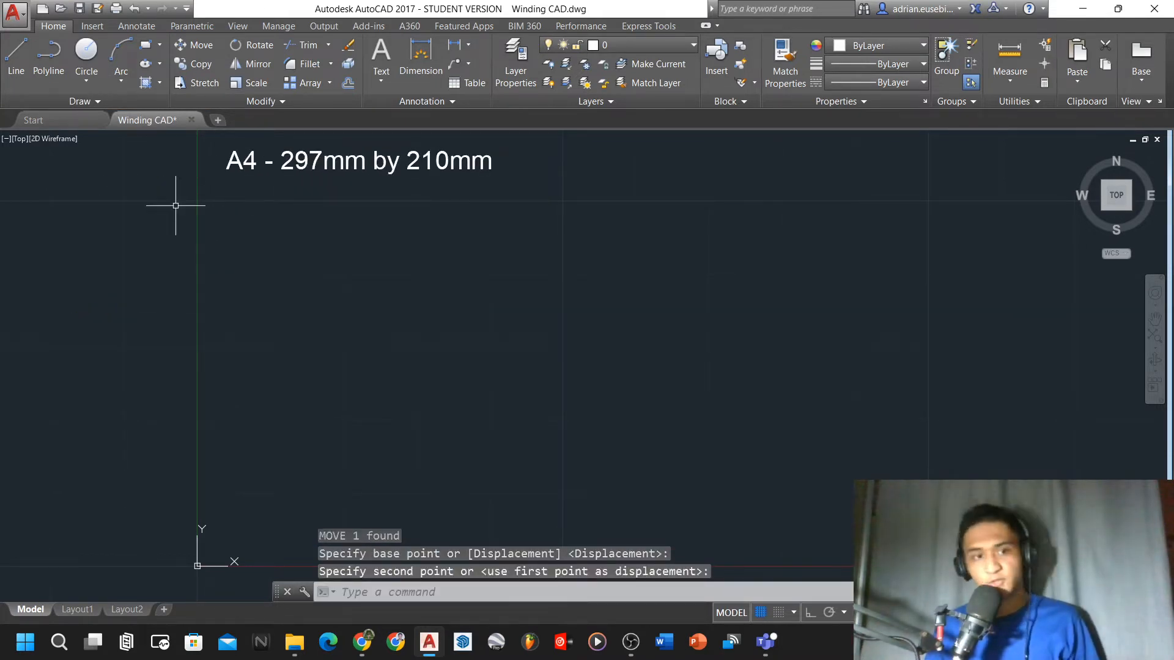
Start a rectangle with its first corner snapped to the X axis, one major grid line right of the origin
{"action": "scroll", "coordinate": [175, 206], "scroll_direction": "down", "scroll_amount": 3}
{"action": "scroll", "coordinate": [223, 204], "scroll_direction": "up", "scroll_amount": 4}
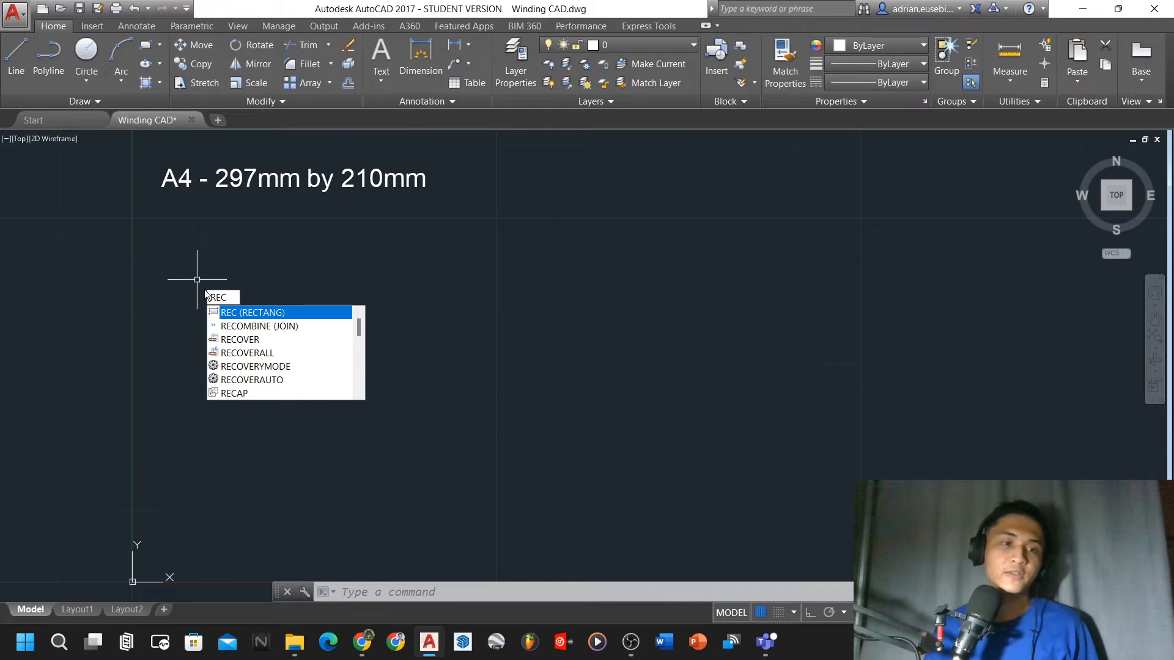
{"action": "left_click", "coordinate": [252, 319]}
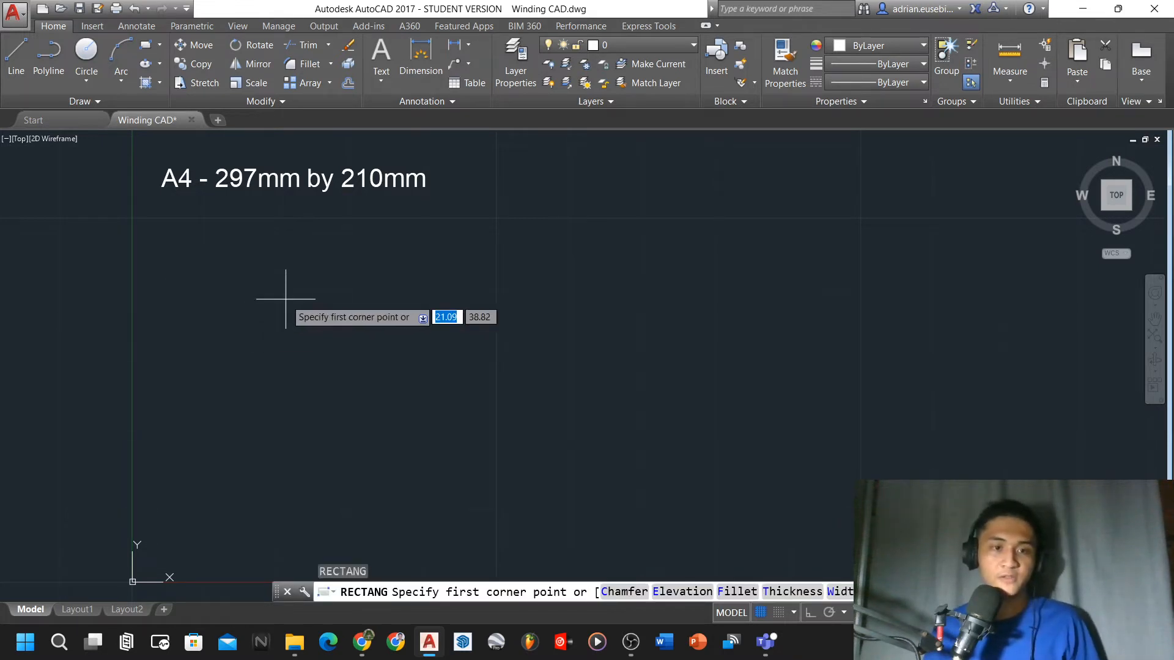
{"action": "scroll", "coordinate": [241, 252], "scroll_direction": "down", "scroll_amount": 2}
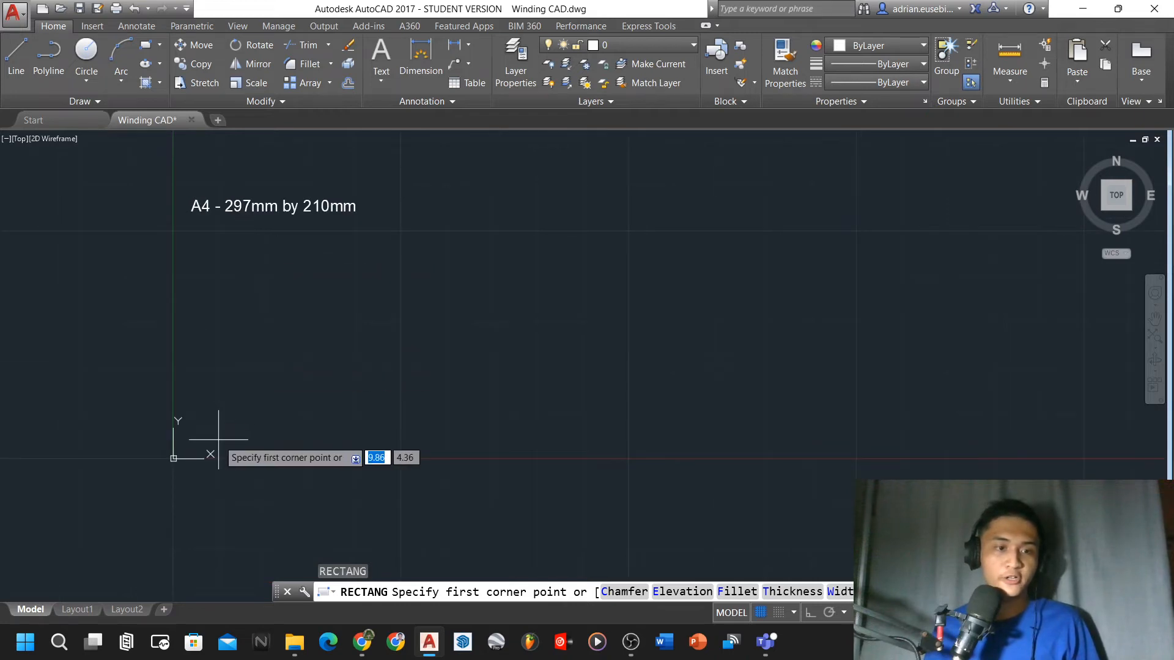
{"action": "scroll", "coordinate": [218, 440], "scroll_direction": "up", "scroll_amount": 2}
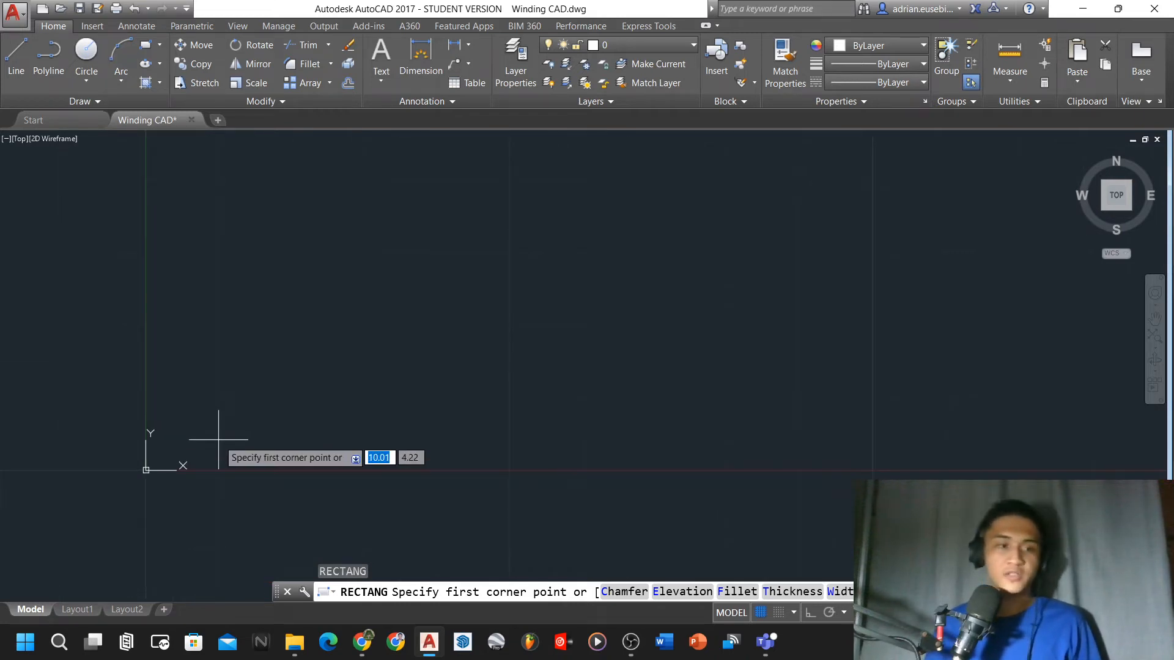
{"action": "scroll", "coordinate": [218, 439], "scroll_direction": "down", "scroll_amount": 2}
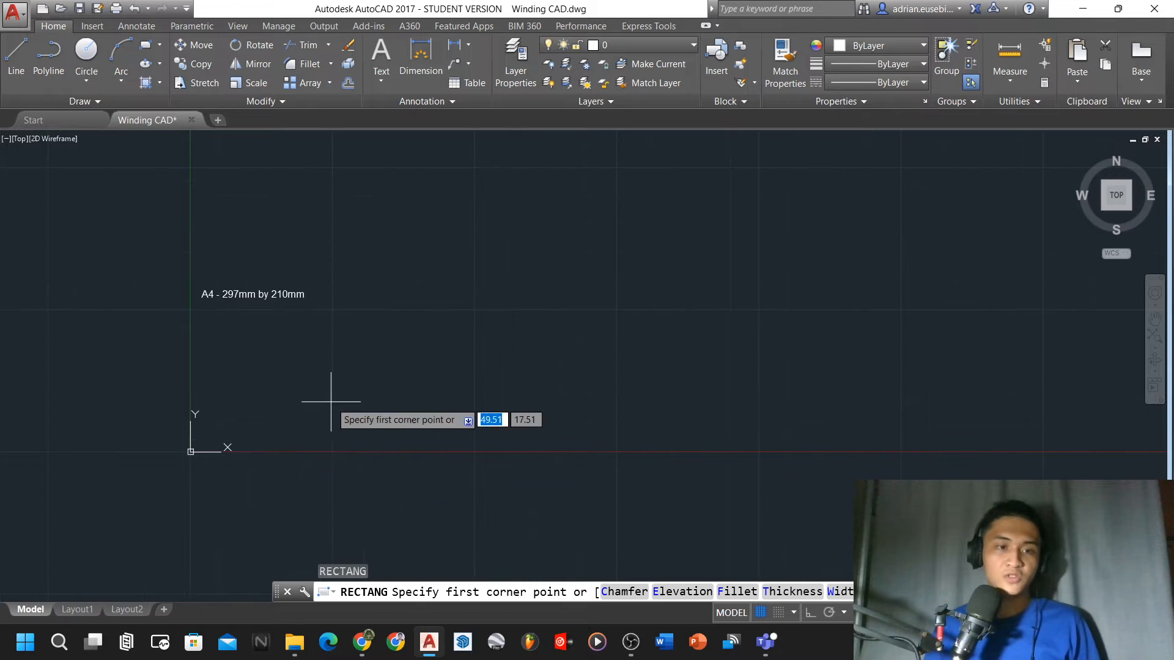
{"action": "key", "text": "F9"}
{"action": "left_click", "coordinate": [333, 451]}
{"action": "key", "text": "F9"}
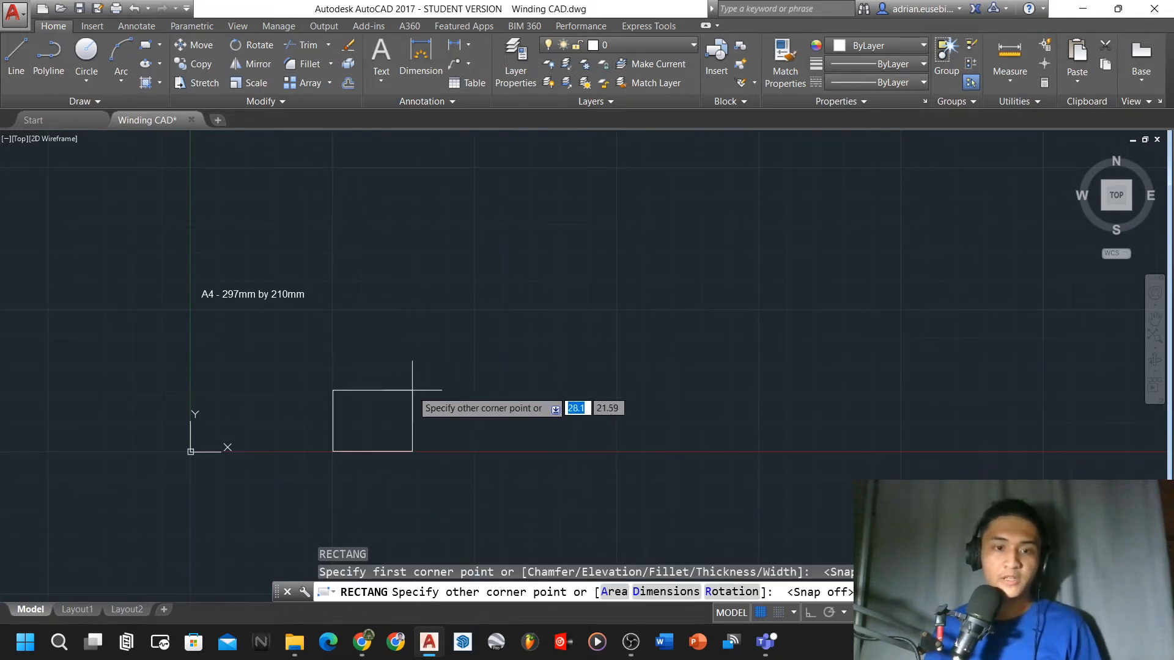
Complete the rectangle with a width of 297 mm and a height of 210 mm, and save the drawing
{"action": "scroll", "coordinate": [469, 308], "scroll_direction": "down", "scroll_amount": 2}
{"action": "scroll", "coordinate": [500, 276], "scroll_direction": "up", "scroll_amount": 2}
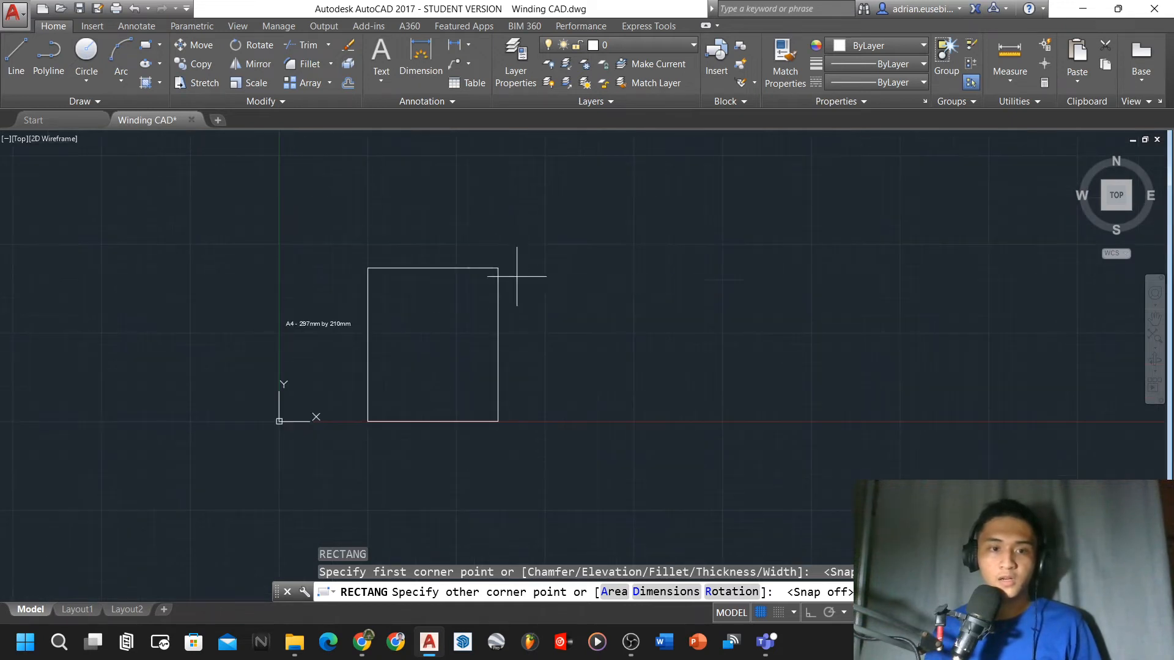
{"action": "scroll", "coordinate": [544, 279], "scroll_direction": "up", "scroll_amount": 2}
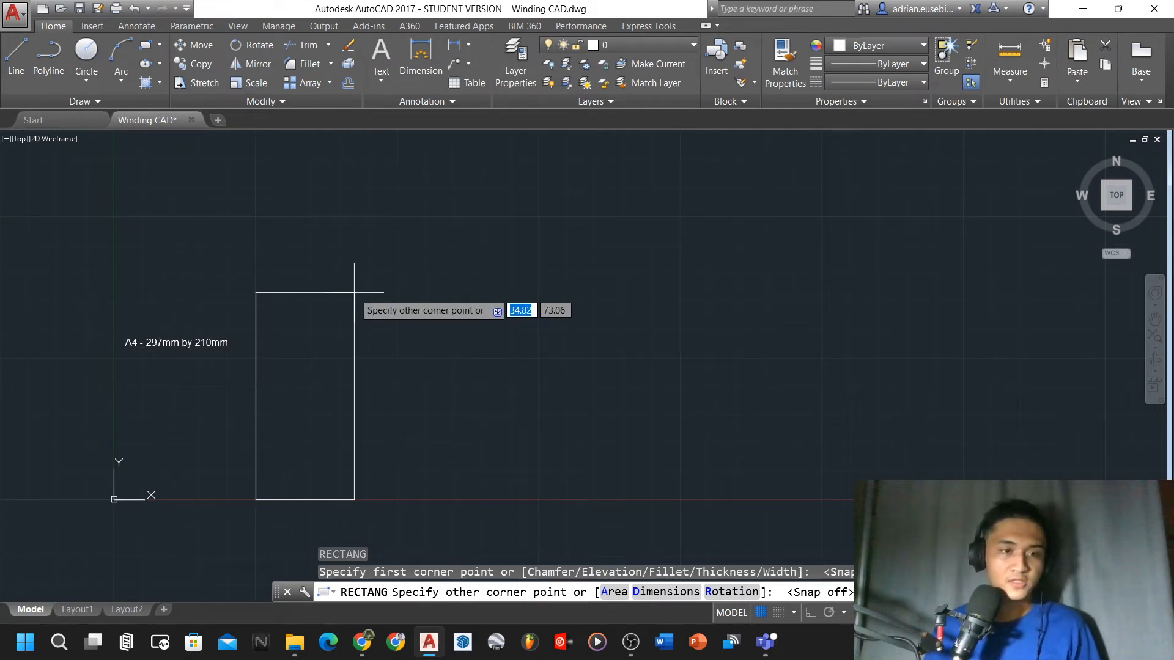
{"action": "key", "text": "Tab"}
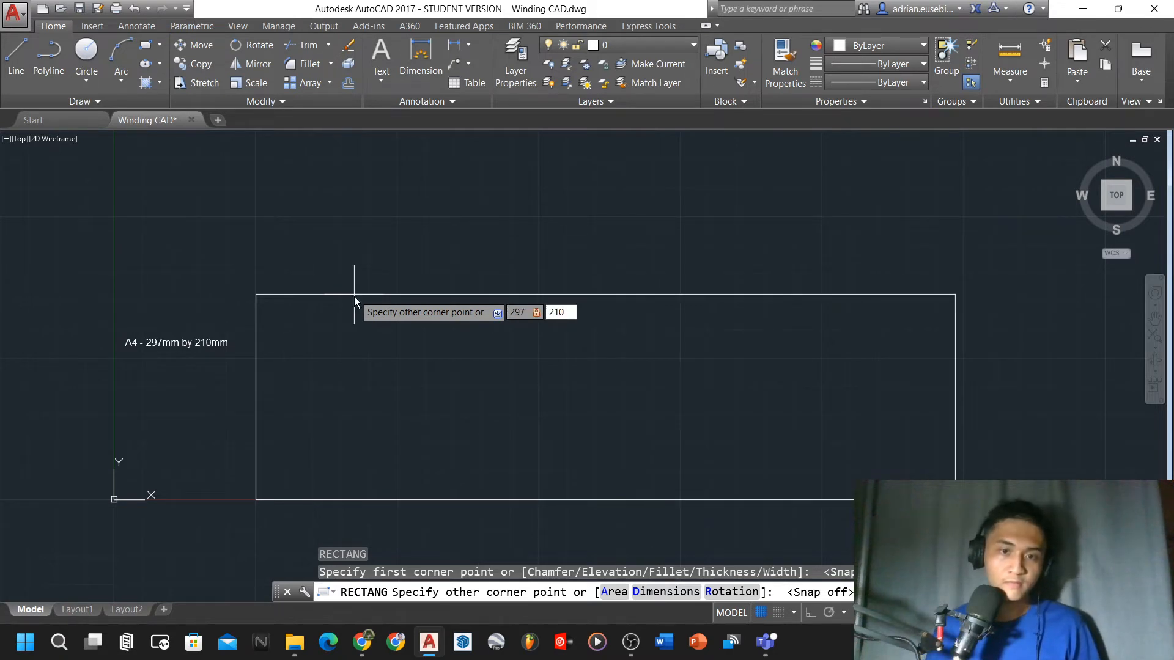
{"action": "key", "text": "Return"}
{"action": "scroll", "coordinate": [578, 466], "scroll_direction": "down", "scroll_amount": 7}
{"action": "scroll", "coordinate": [632, 463], "scroll_direction": "up", "scroll_amount": 4}
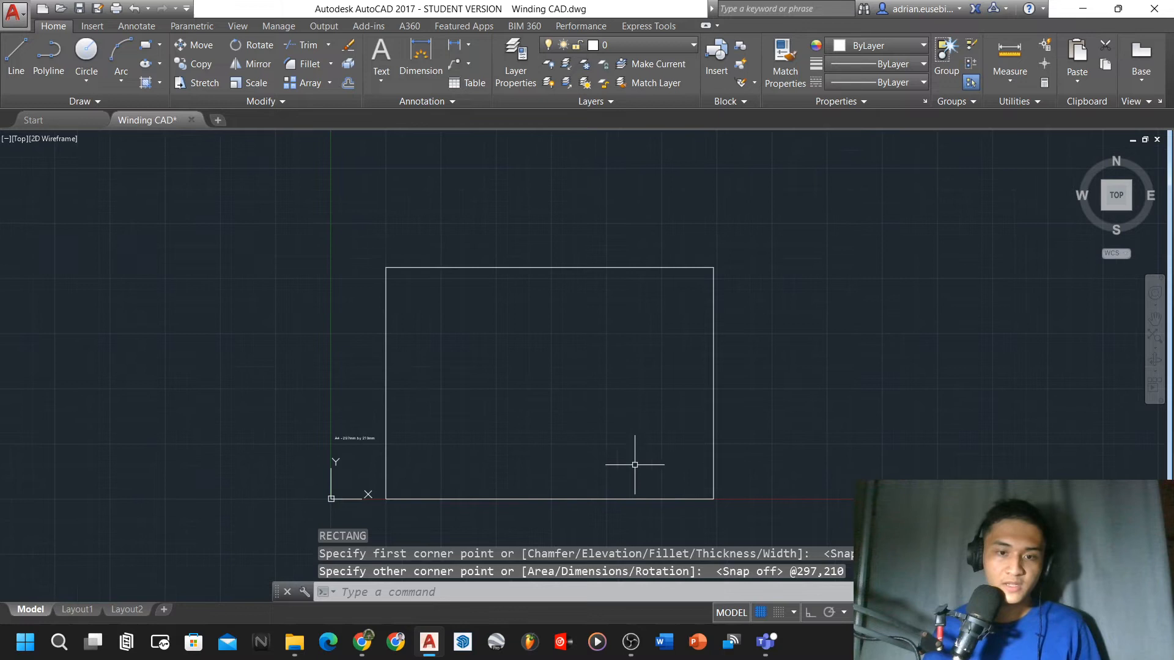
{"action": "scroll", "coordinate": [700, 489], "scroll_direction": "up", "scroll_amount": 2}
{"action": "key", "text": "ctrl+s"}
{"action": "scroll", "coordinate": [427, 370], "scroll_direction": "down", "scroll_amount": 2}
{"action": "scroll", "coordinate": [253, 390], "scroll_direction": "up", "scroll_amount": 2}
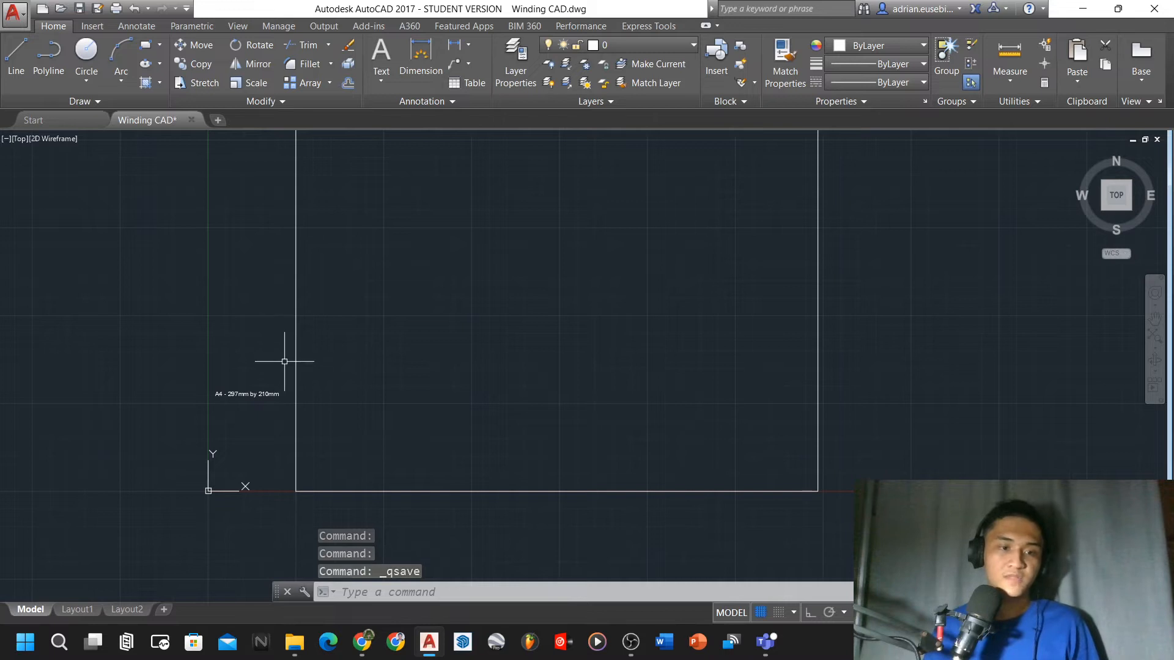
Delete the A4 size text note beside the rectangle
{"action": "left_click", "coordinate": [284, 361]}
{"action": "left_click", "coordinate": [210, 431]}
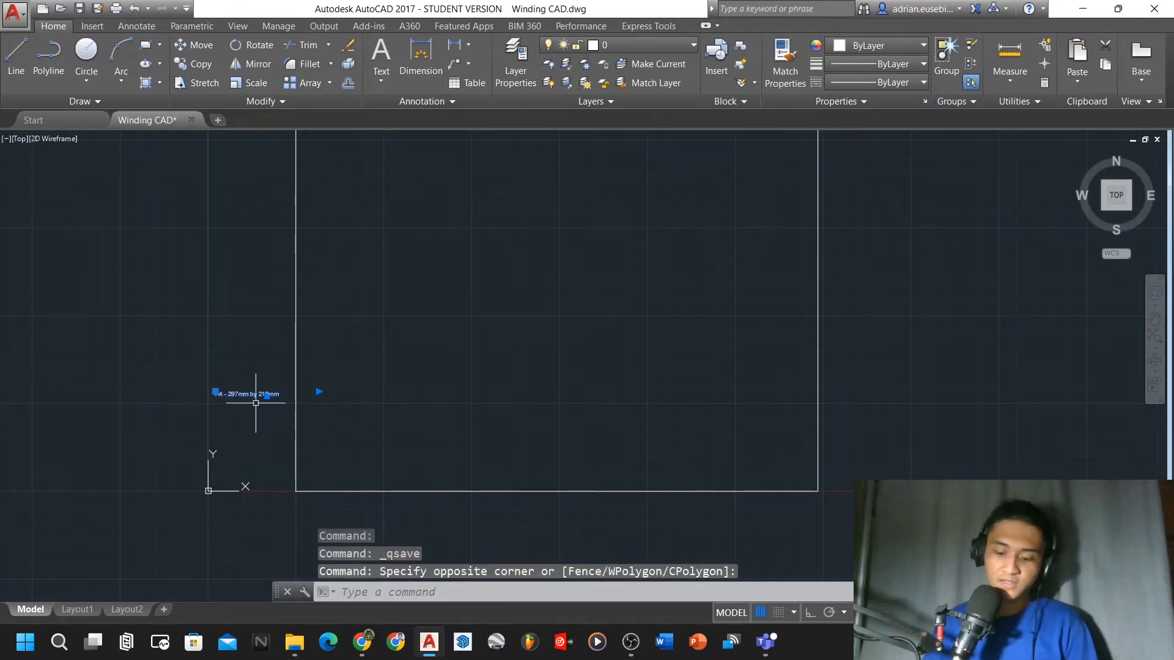
{"action": "key", "text": "Delete"}
{"action": "scroll", "coordinate": [263, 427], "scroll_direction": "down", "scroll_amount": 3}
{"action": "scroll", "coordinate": [323, 377], "scroll_direction": "up", "scroll_amount": 3}
{"action": "scroll", "coordinate": [323, 397], "scroll_direction": "down", "scroll_amount": 4}
{"action": "scroll", "coordinate": [348, 348], "scroll_direction": "up", "scroll_amount": 4}
{"action": "scroll", "coordinate": [369, 287], "scroll_direction": "down", "scroll_amount": 2}
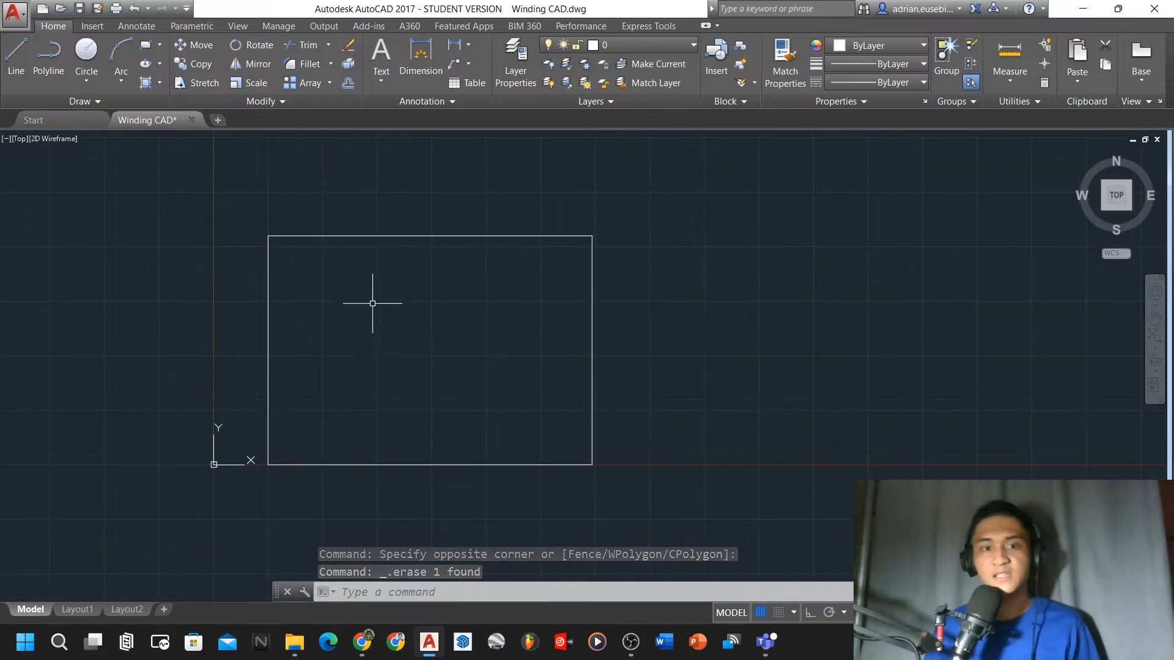
{"action": "scroll", "coordinate": [385, 373], "scroll_direction": "up", "scroll_amount": 2}
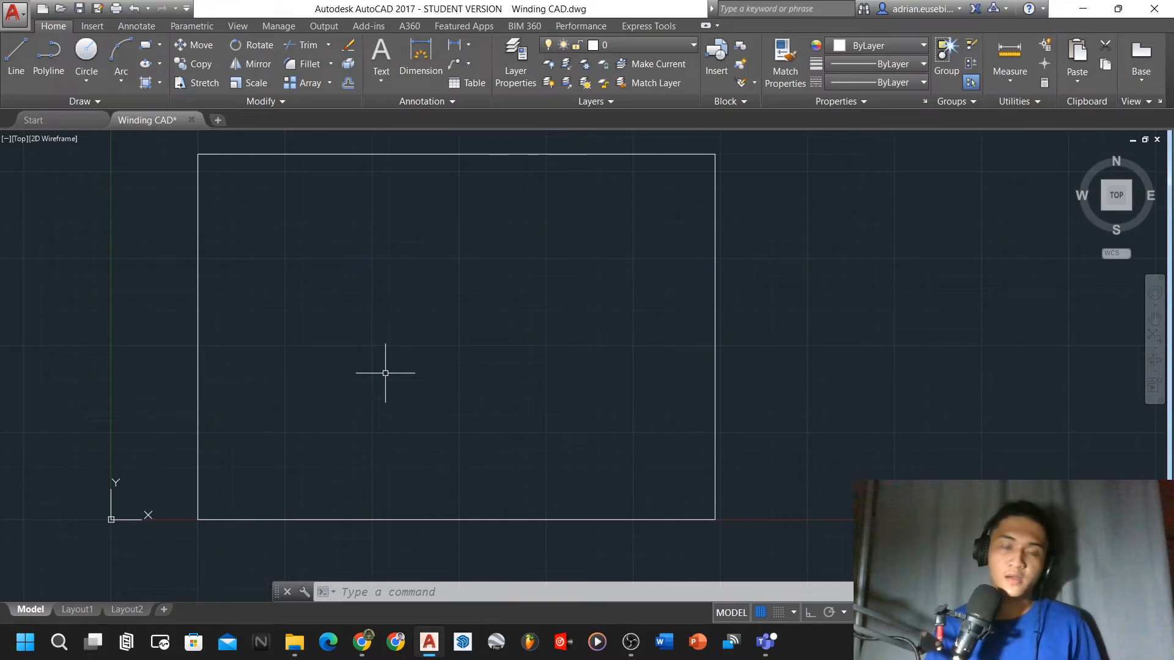
Measure the A4 rectangle's top edge from its upper-left corner to its upper-right corner
{"action": "type", "text": "di"}
{"action": "key", "text": "Return"}
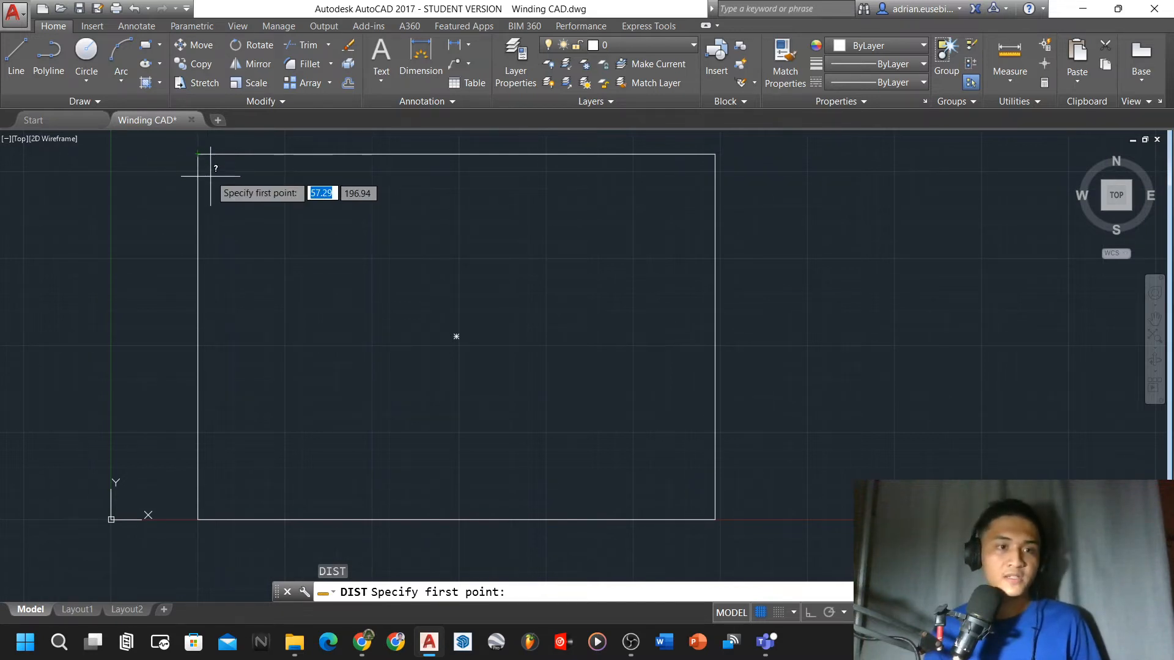
{"action": "left_click", "coordinate": [198, 154]}
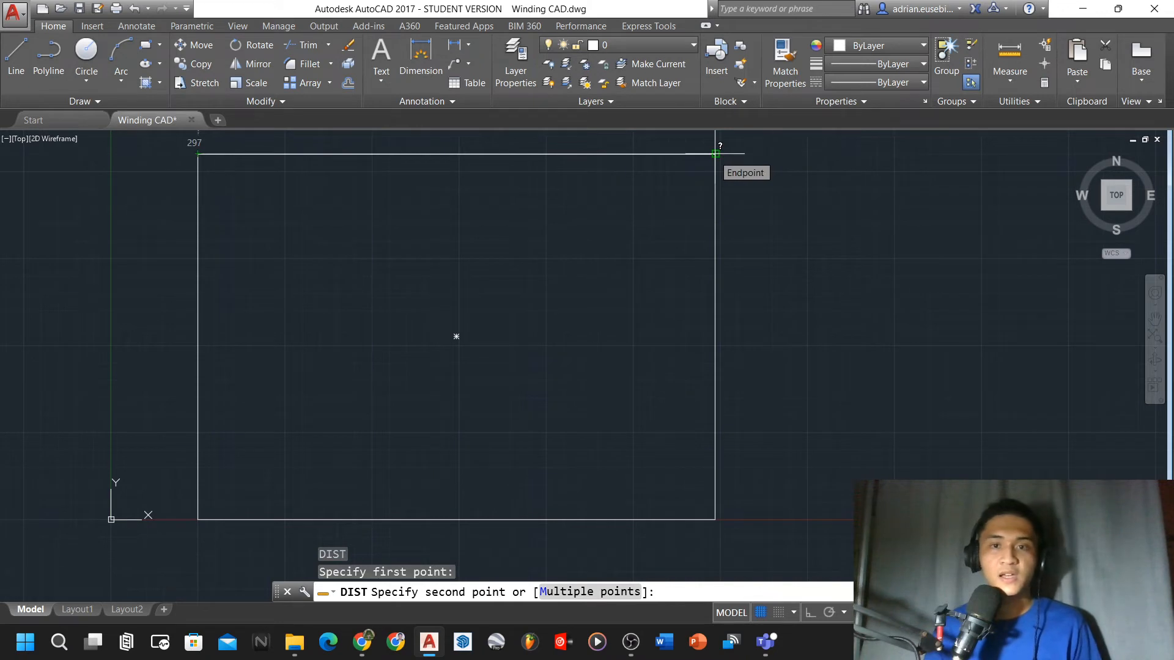
{"action": "scroll", "coordinate": [714, 154], "scroll_direction": "down", "scroll_amount": 4}
{"action": "scroll", "coordinate": [714, 154], "scroll_direction": "down", "scroll_amount": 4}
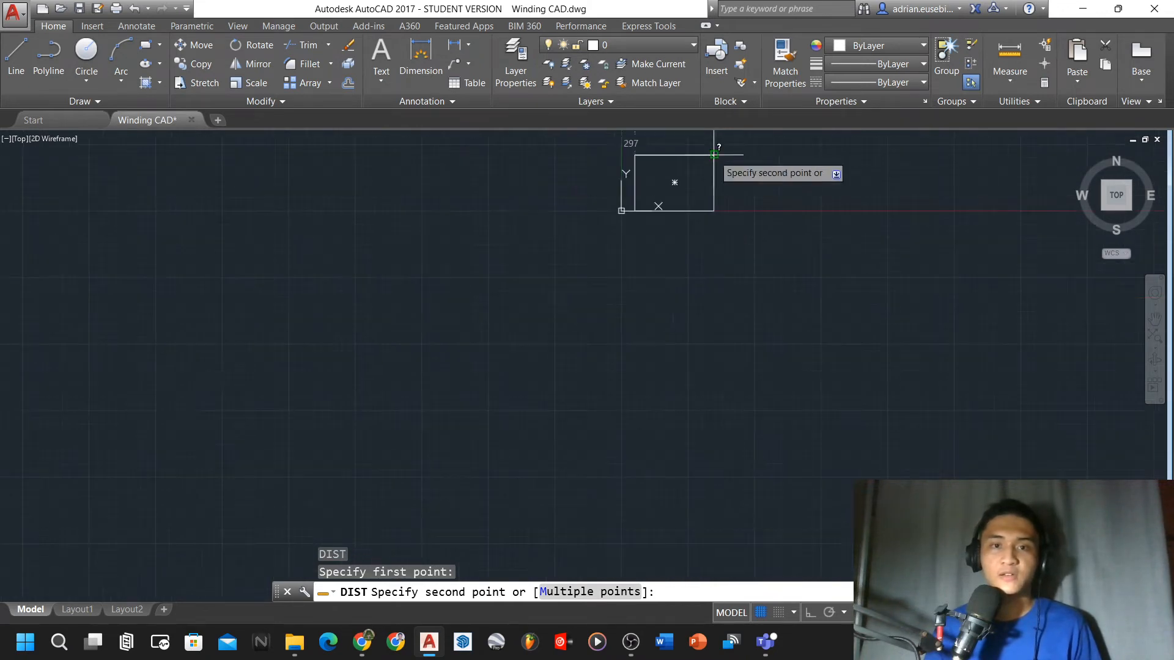
{"action": "scroll", "coordinate": [714, 146], "scroll_direction": "down", "scroll_amount": 5}
{"action": "scroll", "coordinate": [713, 156], "scroll_direction": "up", "scroll_amount": 10}
{"action": "scroll", "coordinate": [710, 212], "scroll_direction": "up", "scroll_amount": 4}
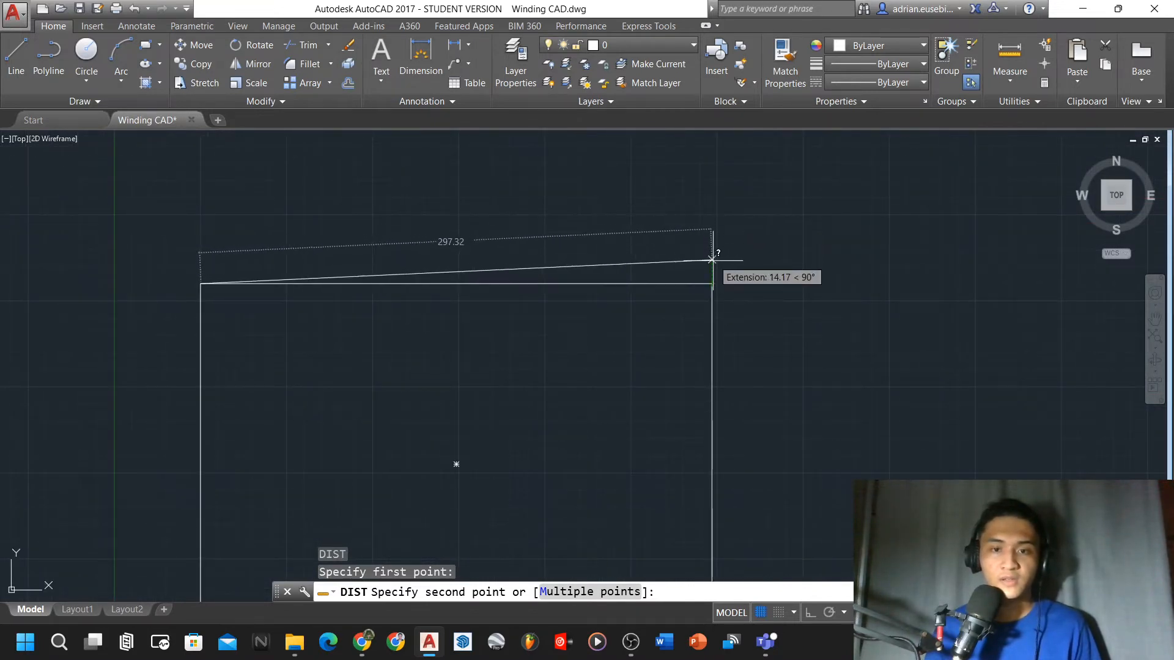
{"action": "scroll", "coordinate": [708, 224], "scroll_direction": "down", "scroll_amount": 2}
{"action": "scroll", "coordinate": [694, 260], "scroll_direction": "up", "scroll_amount": 2}
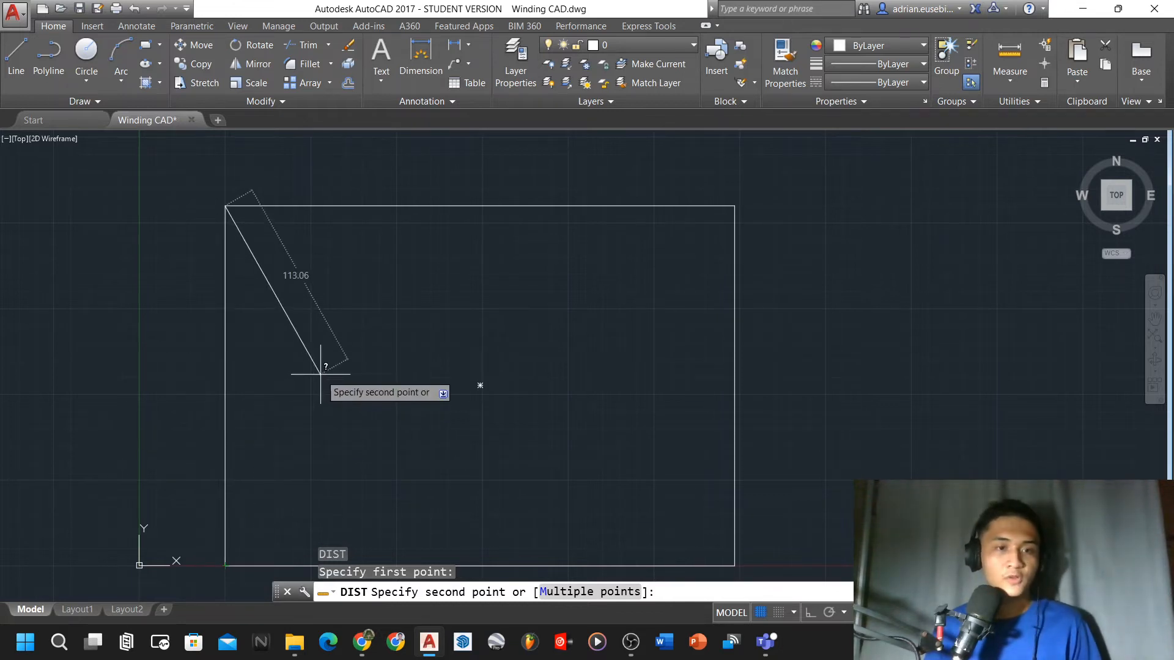
{"action": "key", "text": "Escape"}
{"action": "scroll", "coordinate": [335, 287], "scroll_direction": "down", "scroll_amount": 4}
{"action": "scroll", "coordinate": [340, 302], "scroll_direction": "up", "scroll_amount": 4}
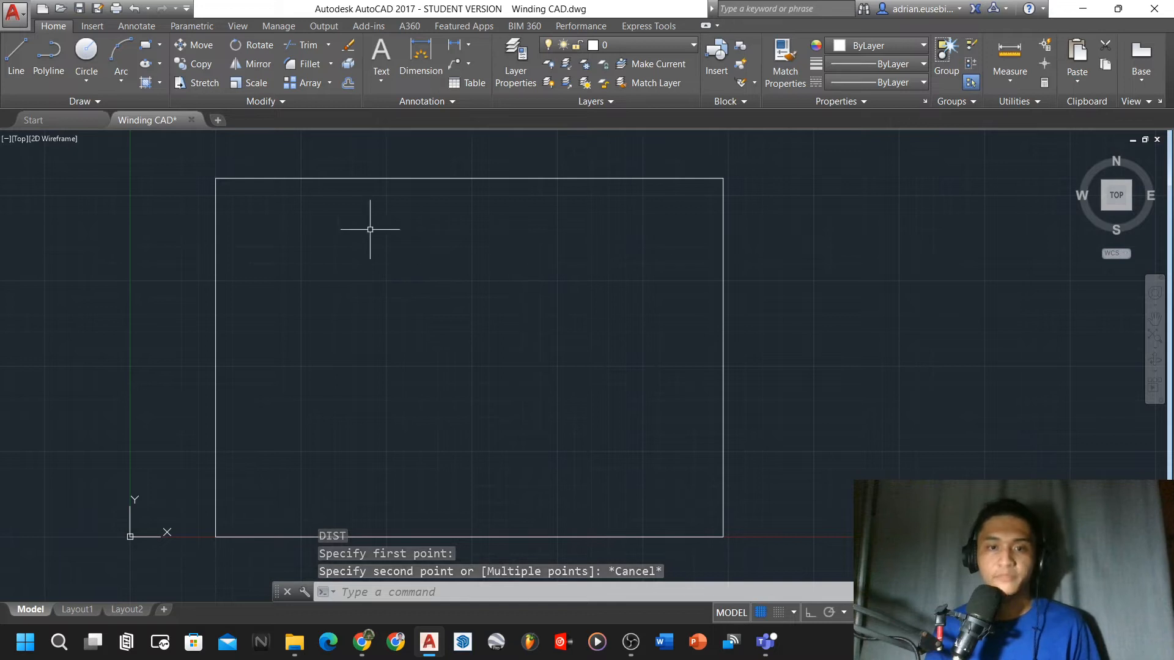
Save the drawing and offset the A4 rectangle inward by 10 mm to form an inner border
{"action": "key", "text": "ctrl+s"}
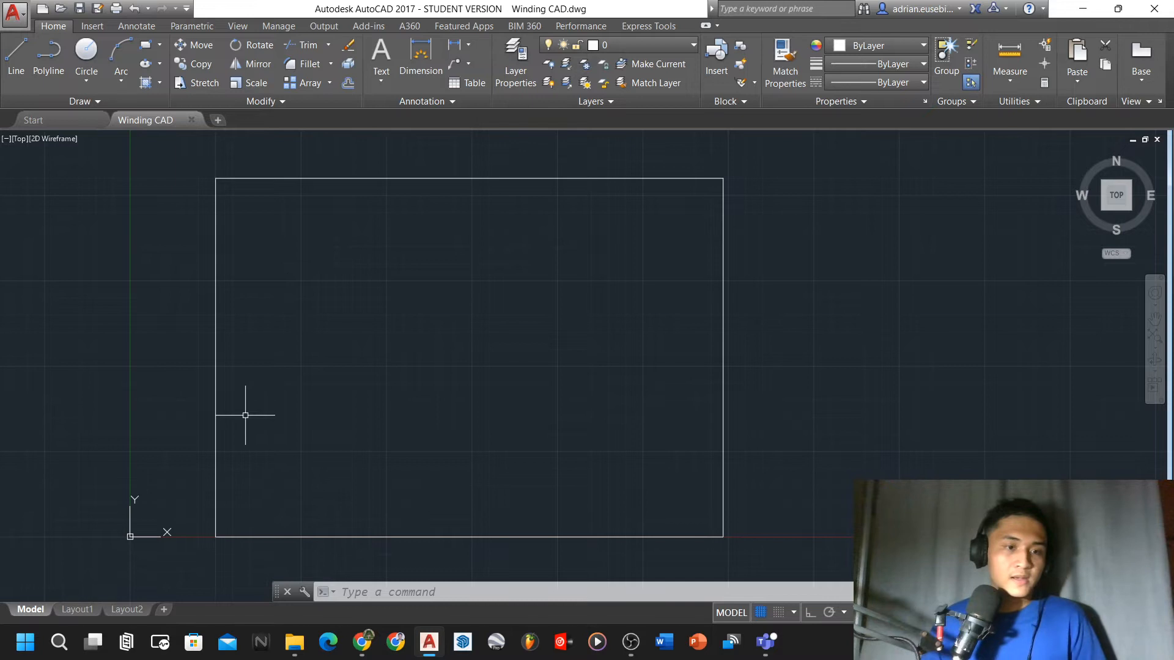
{"action": "left_click", "coordinate": [260, 401]}
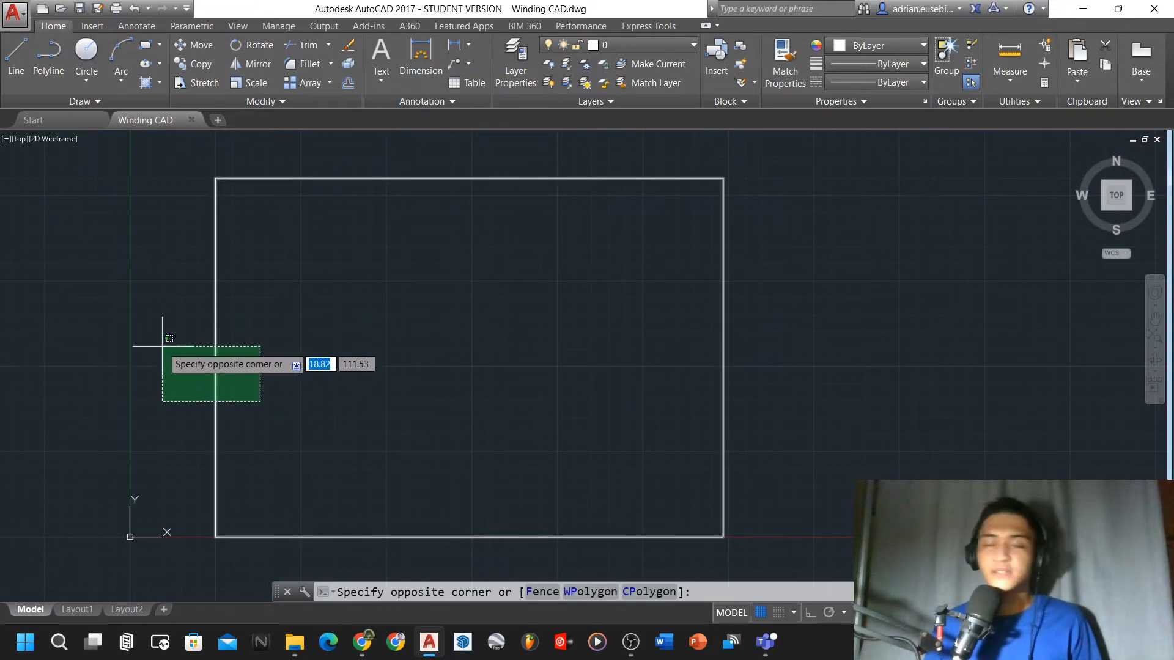
{"action": "left_click", "coordinate": [173, 309]}
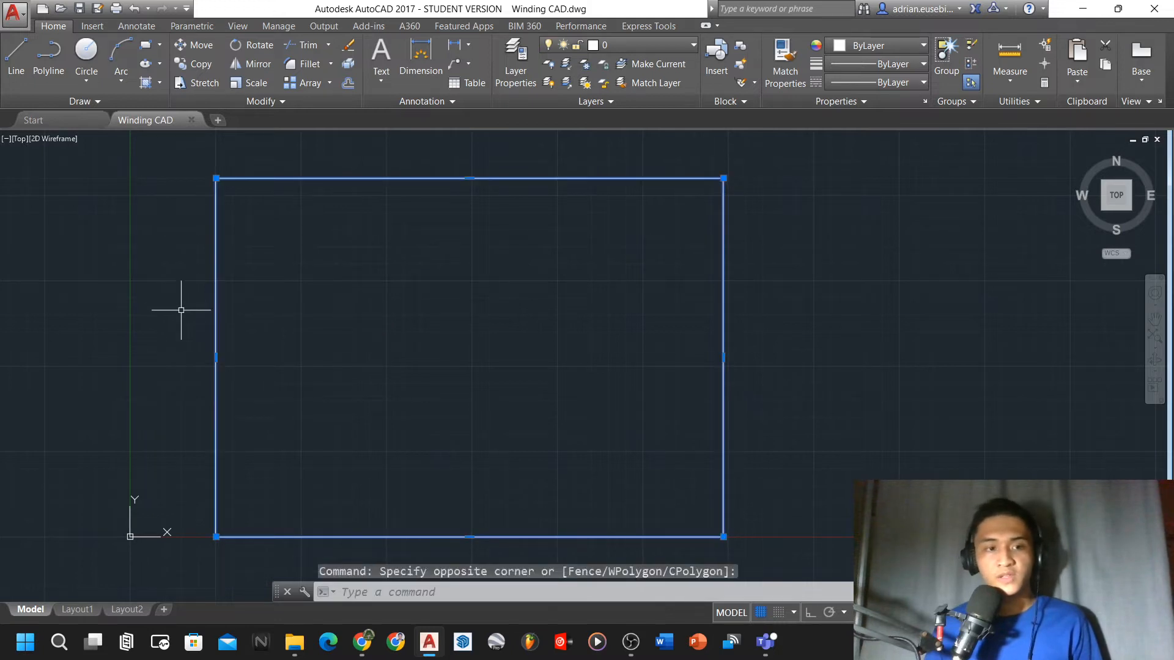
{"action": "left_click", "coordinate": [157, 208]}
{"action": "left_click", "coordinate": [155, 210]}
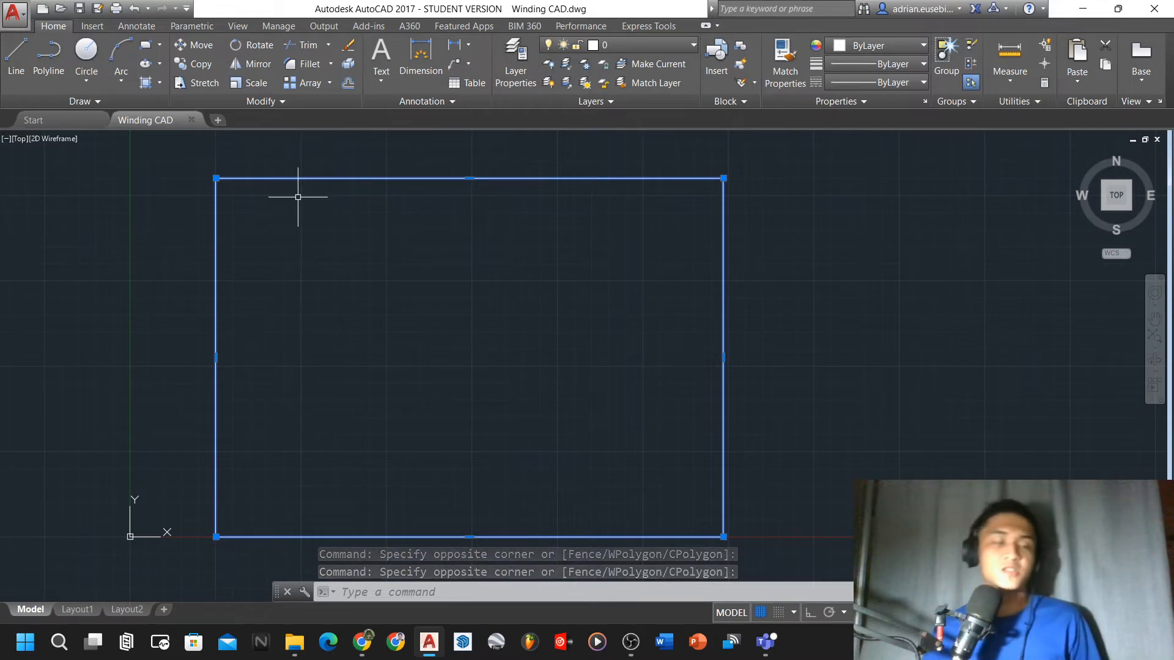
{"action": "type", "text": "O"}
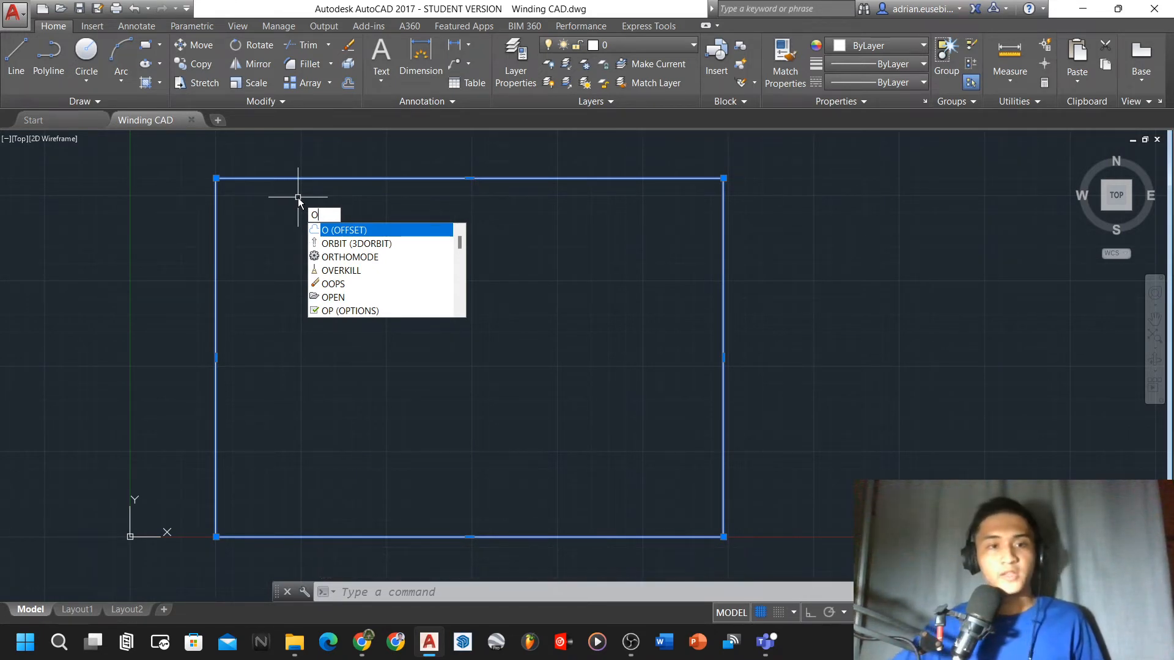
{"action": "key", "text": "Return"}
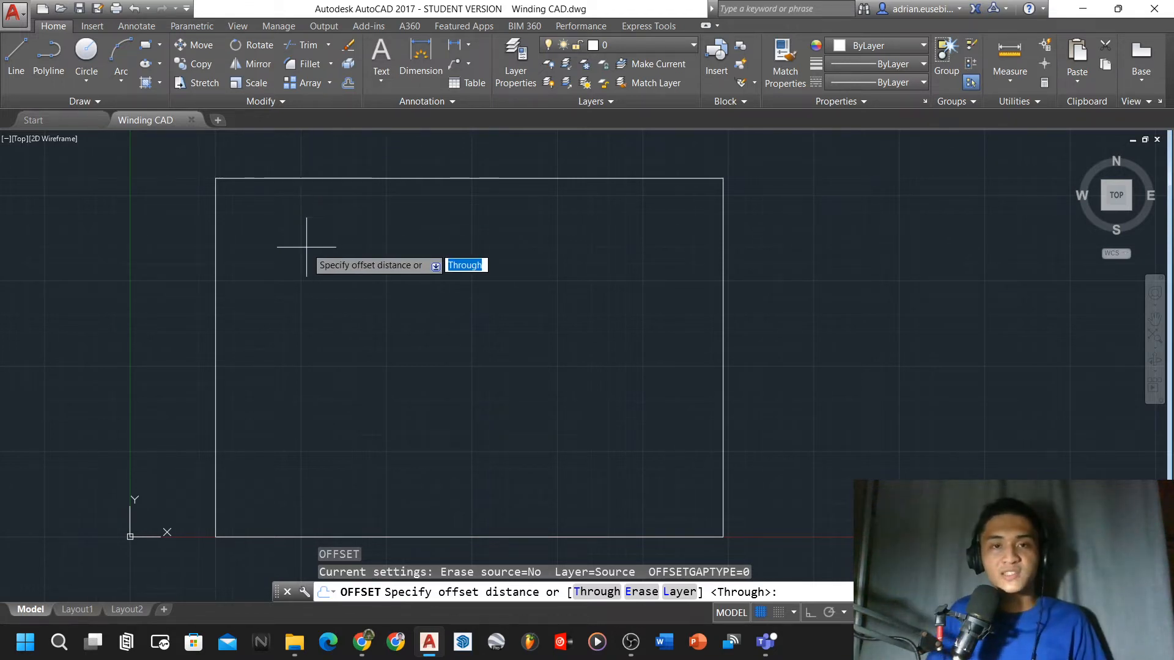
{"action": "key", "text": "Return"}
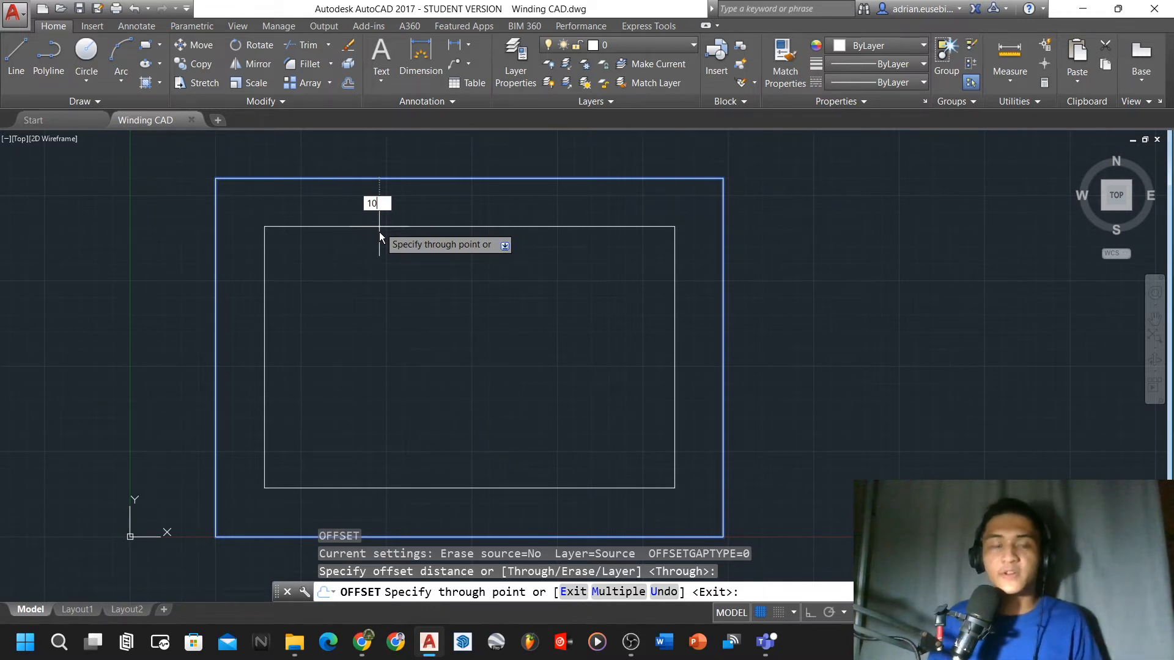
{"action": "key", "text": "Return"}
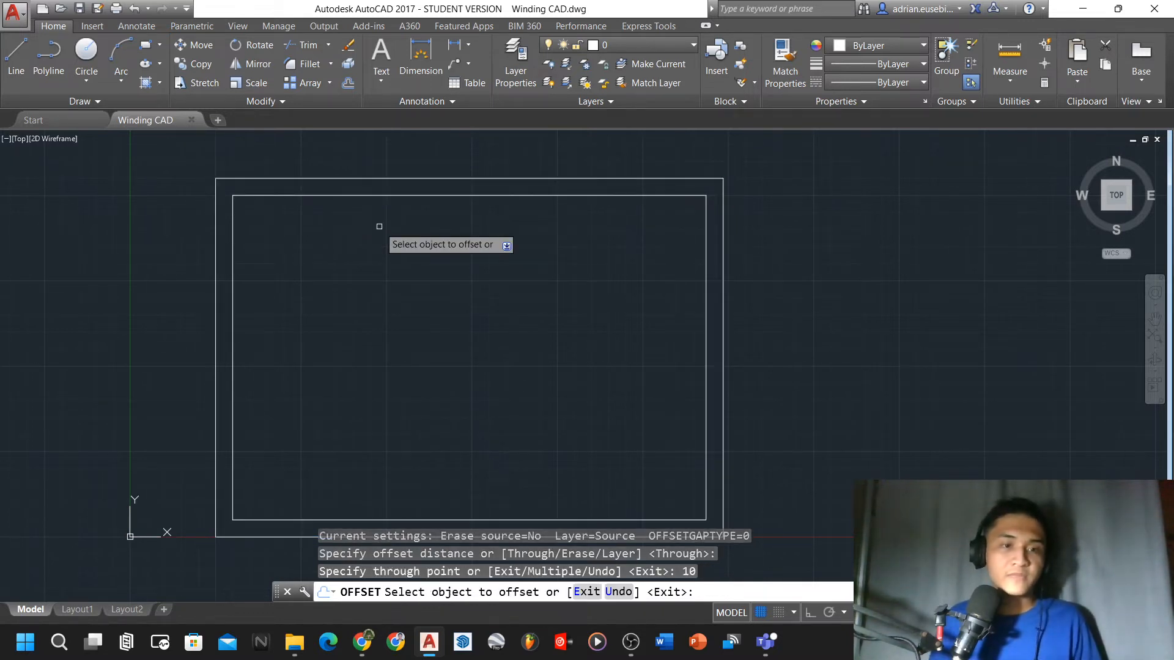
{"action": "key", "text": "Return"}
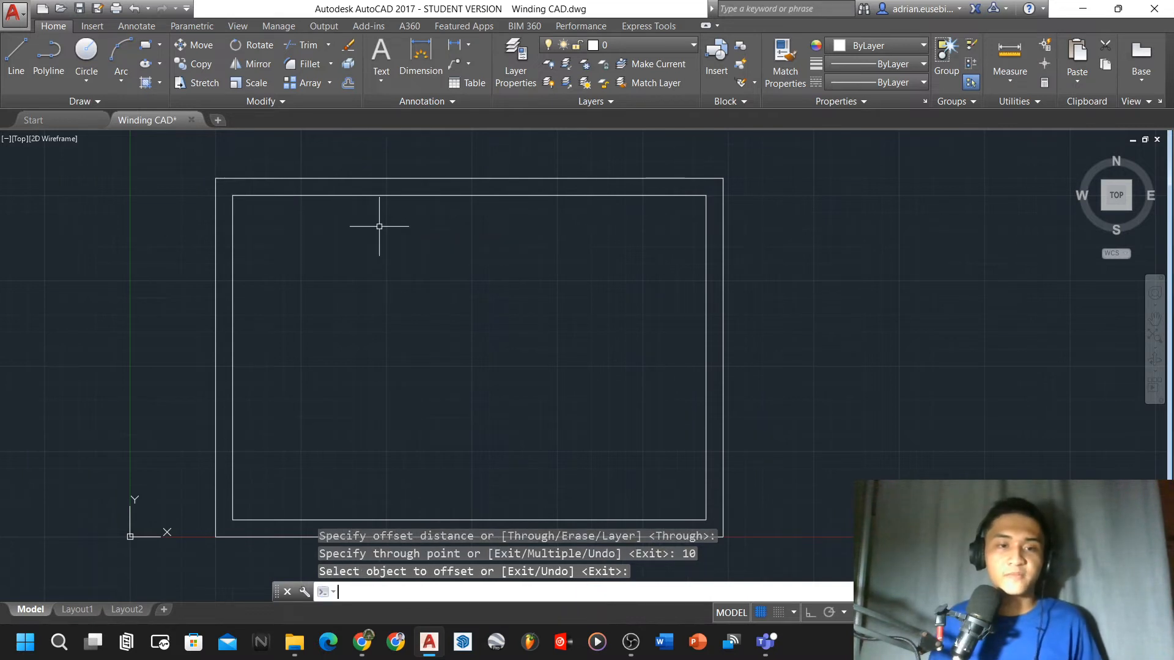
Assign the inner border rectangle to the Titleblock layer and clear the selection
{"action": "left_click", "coordinate": [350, 188]}
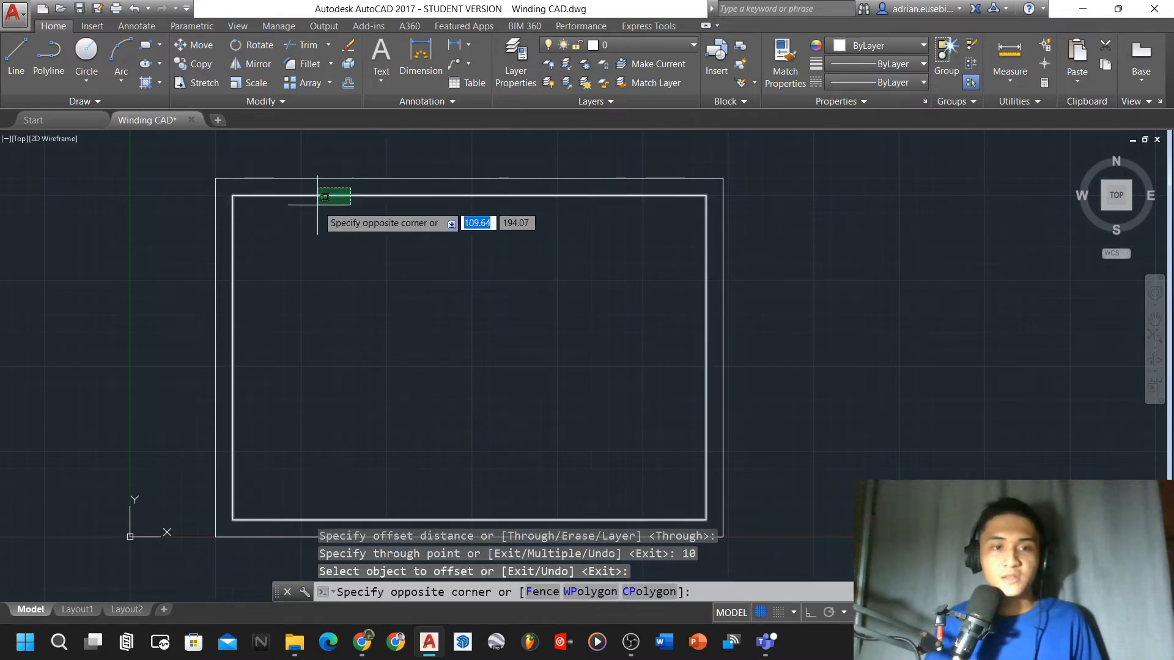
{"action": "left_click", "coordinate": [325, 197]}
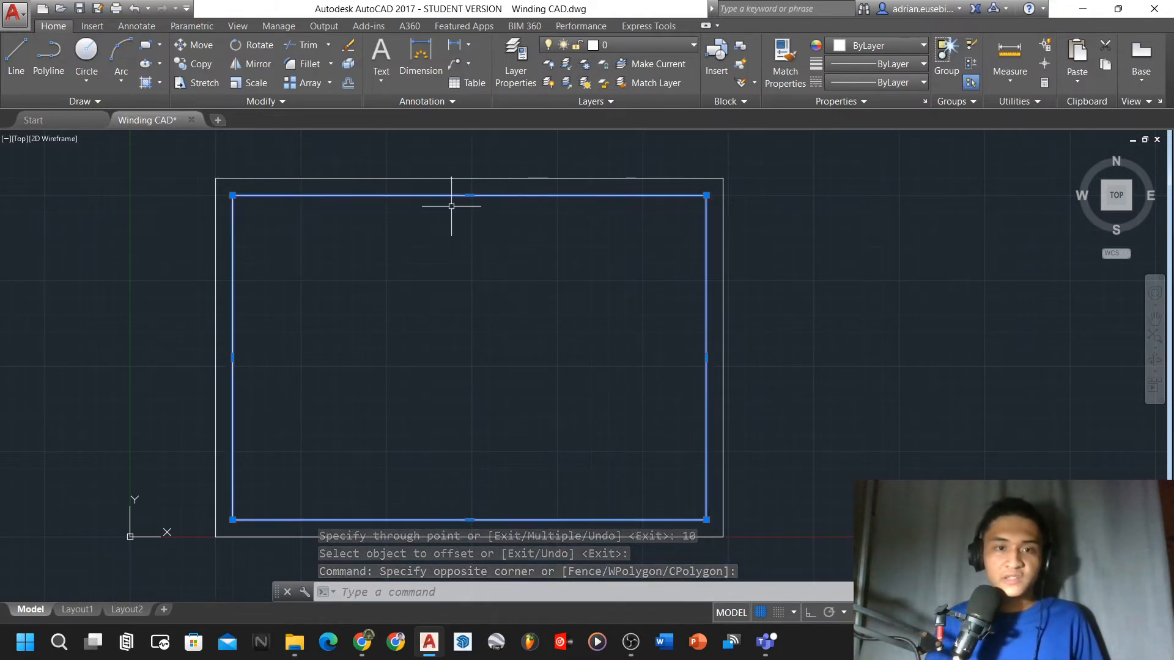
{"action": "left_click", "coordinate": [246, 340]}
{"action": "left_click", "coordinate": [222, 292]}
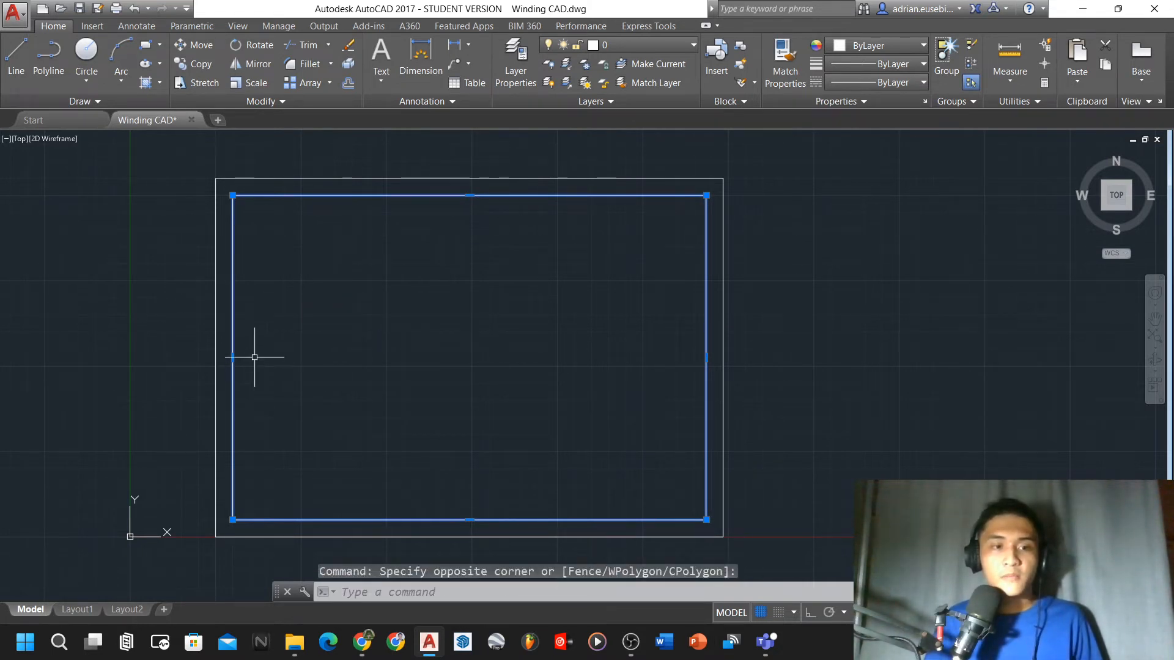
{"action": "left_click", "coordinate": [258, 359]}
{"action": "left_click", "coordinate": [234, 296]}
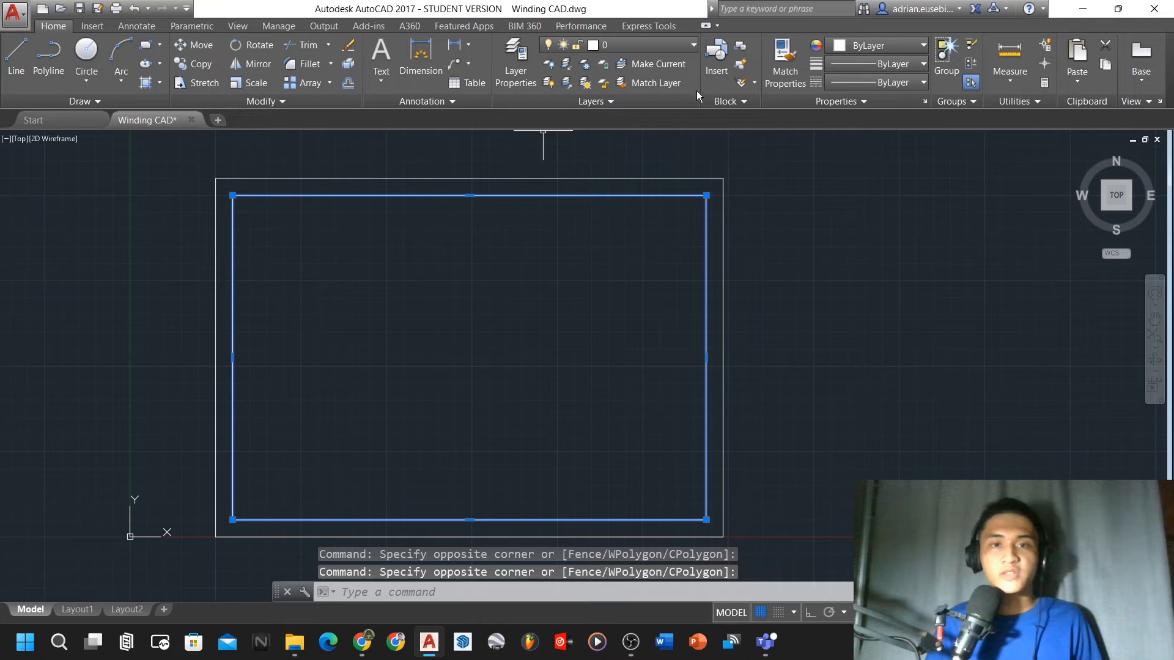
{"action": "left_click", "coordinate": [692, 45]}
{"action": "left_click", "coordinate": [674, 136]}
{"action": "left_click", "coordinate": [659, 136]}
{"action": "left_click", "coordinate": [660, 135]}
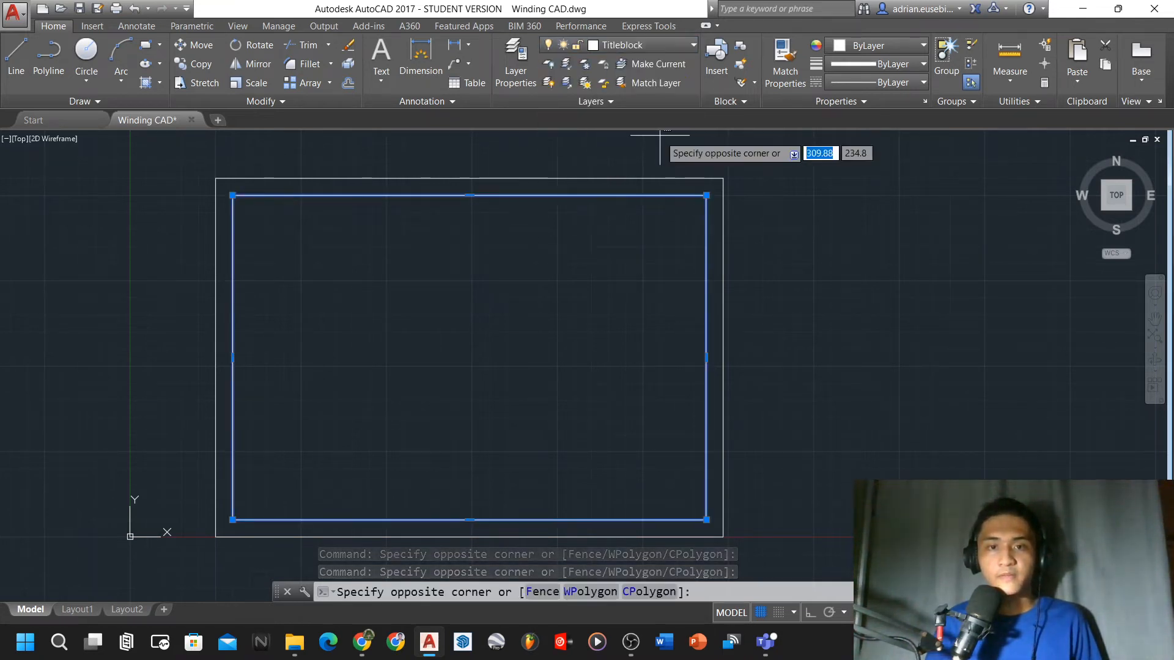
{"action": "left_click", "coordinate": [687, 161]}
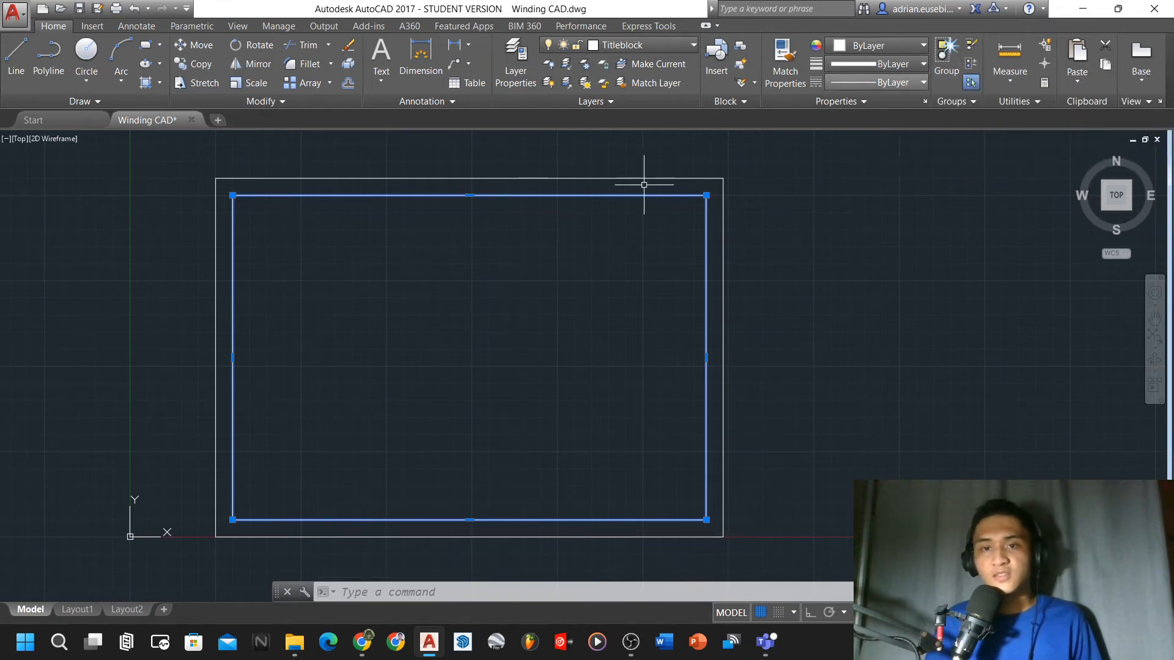
{"action": "key", "text": "Escape"}
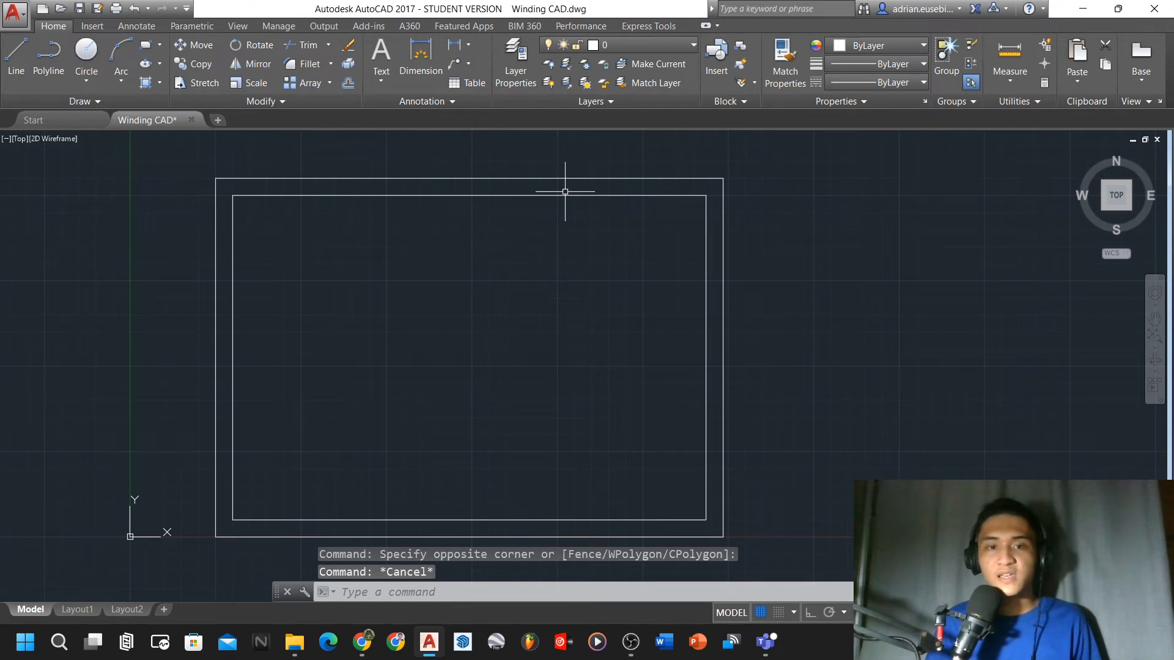
{"action": "left_click", "coordinate": [518, 206]}
{"action": "left_click", "coordinate": [474, 183]}
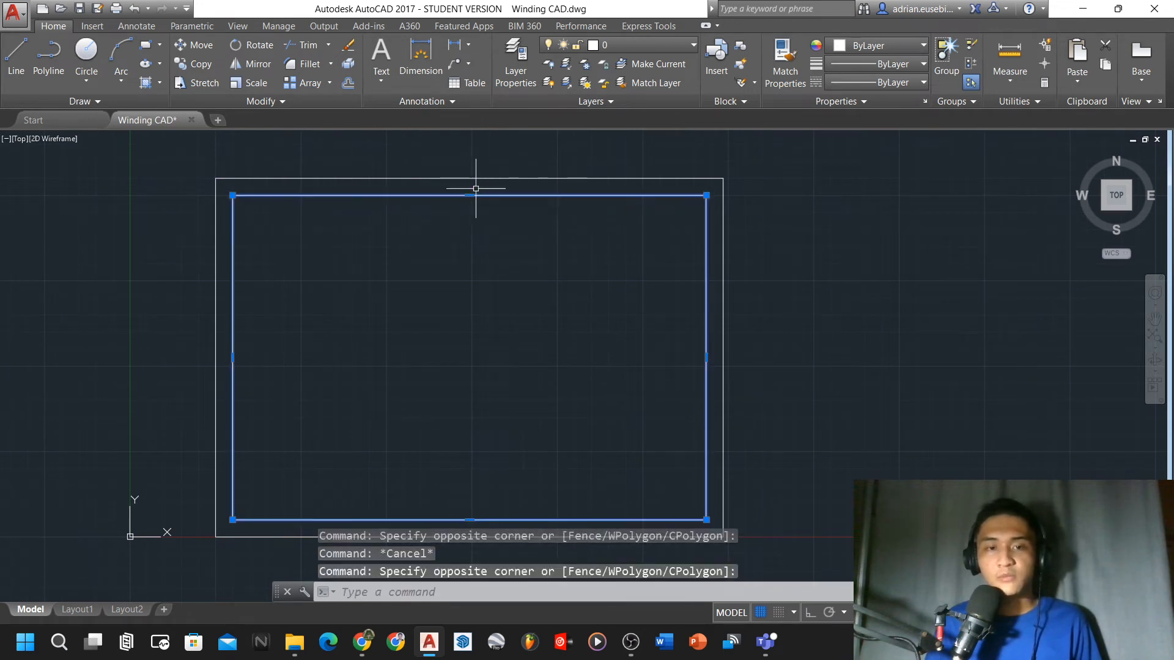
{"action": "key", "text": "Escape"}
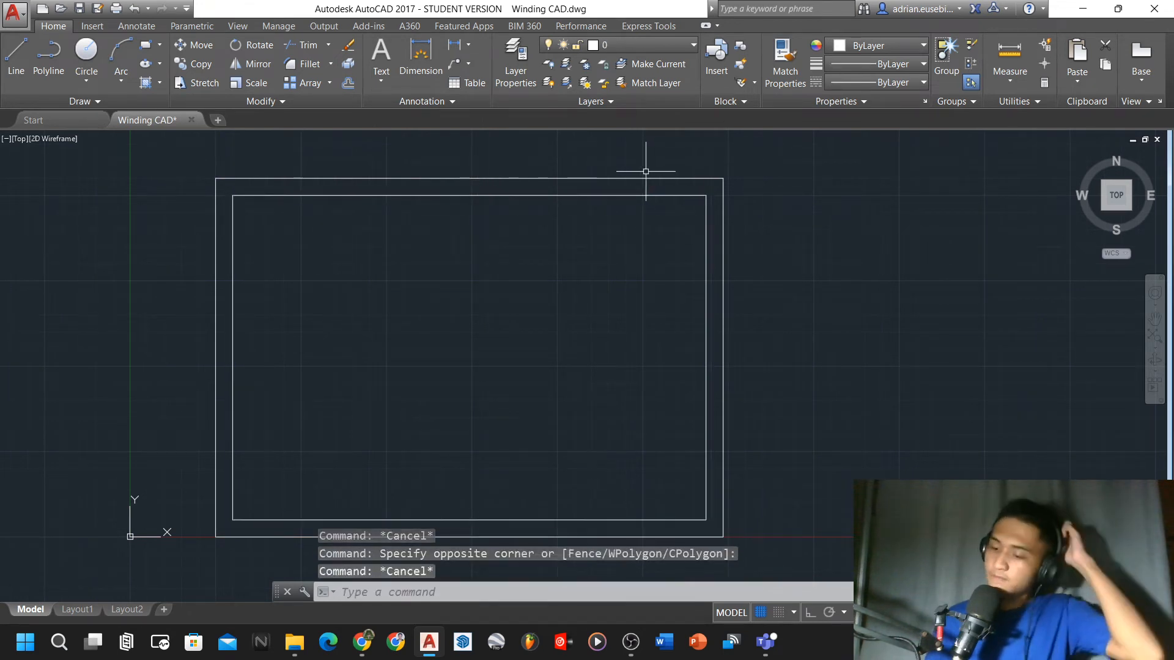
{"action": "left_click", "coordinate": [193, 439]}
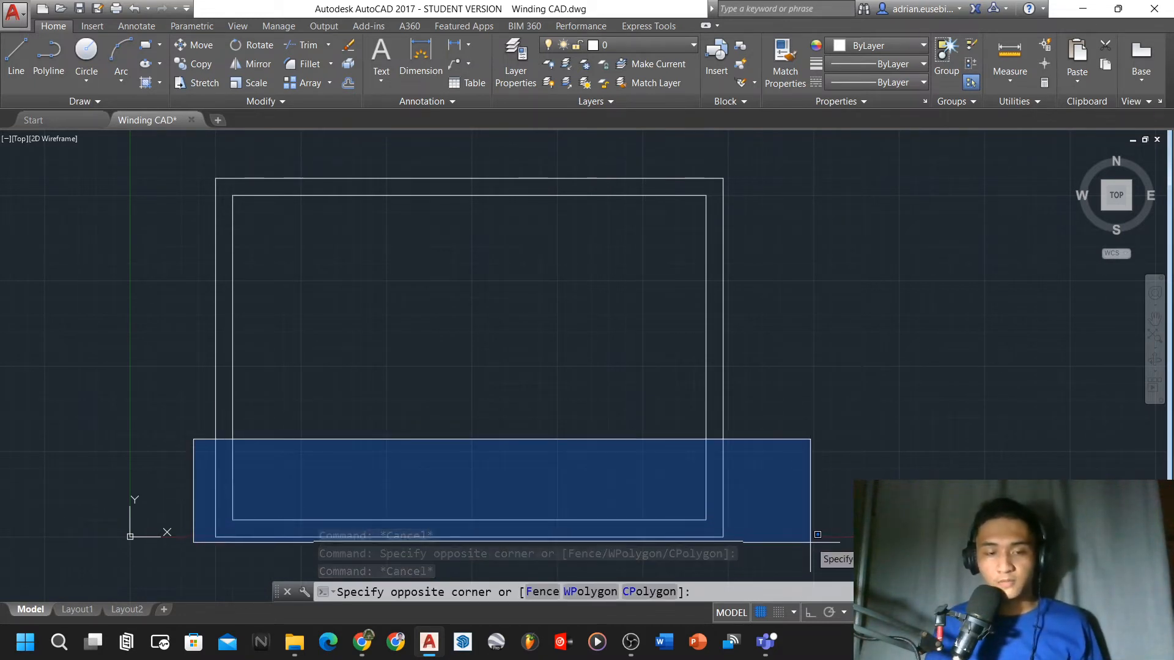
{"action": "left_click", "coordinate": [813, 503]}
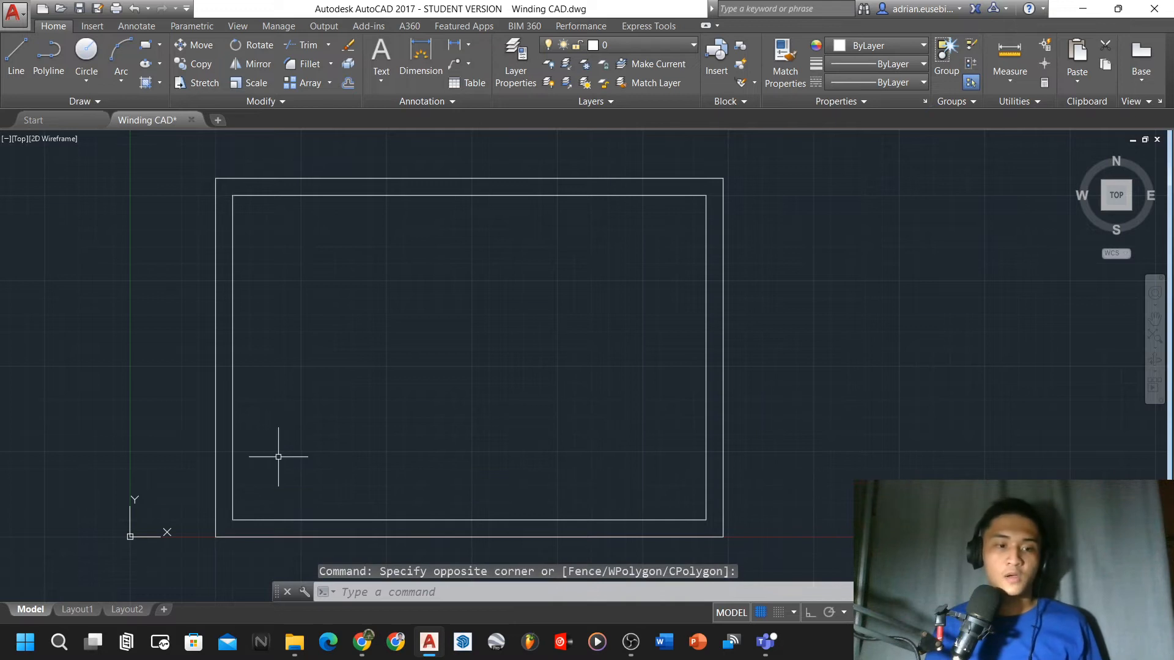
{"action": "scroll", "coordinate": [286, 503], "scroll_direction": "up", "scroll_amount": 2}
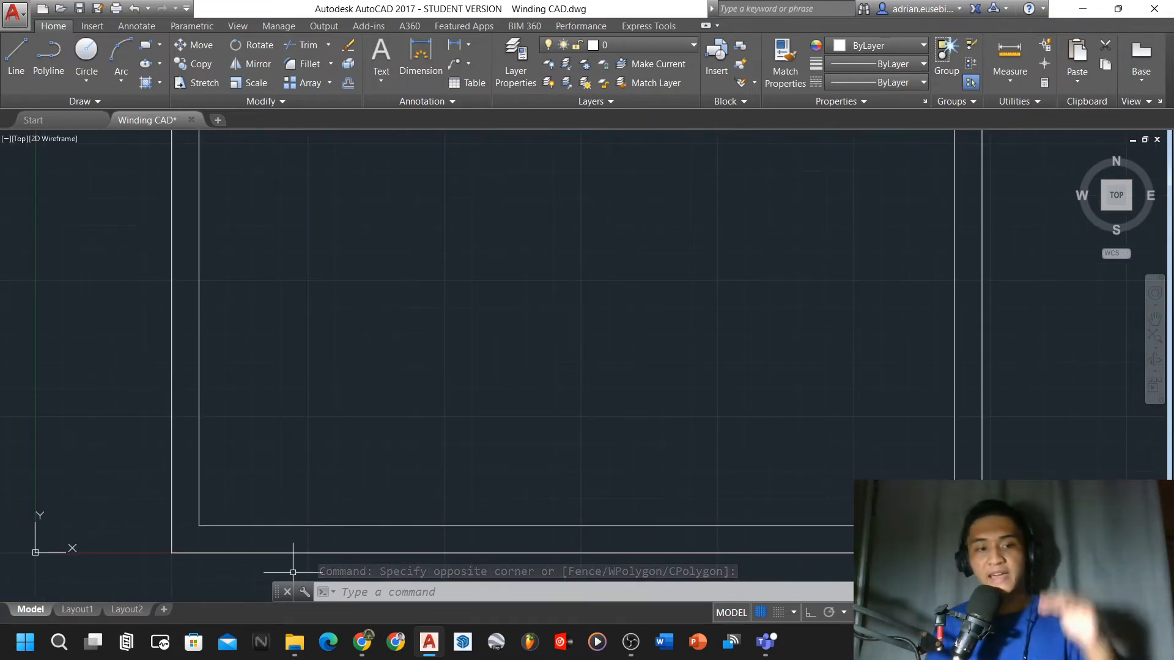
{"action": "left_click", "coordinate": [296, 529]}
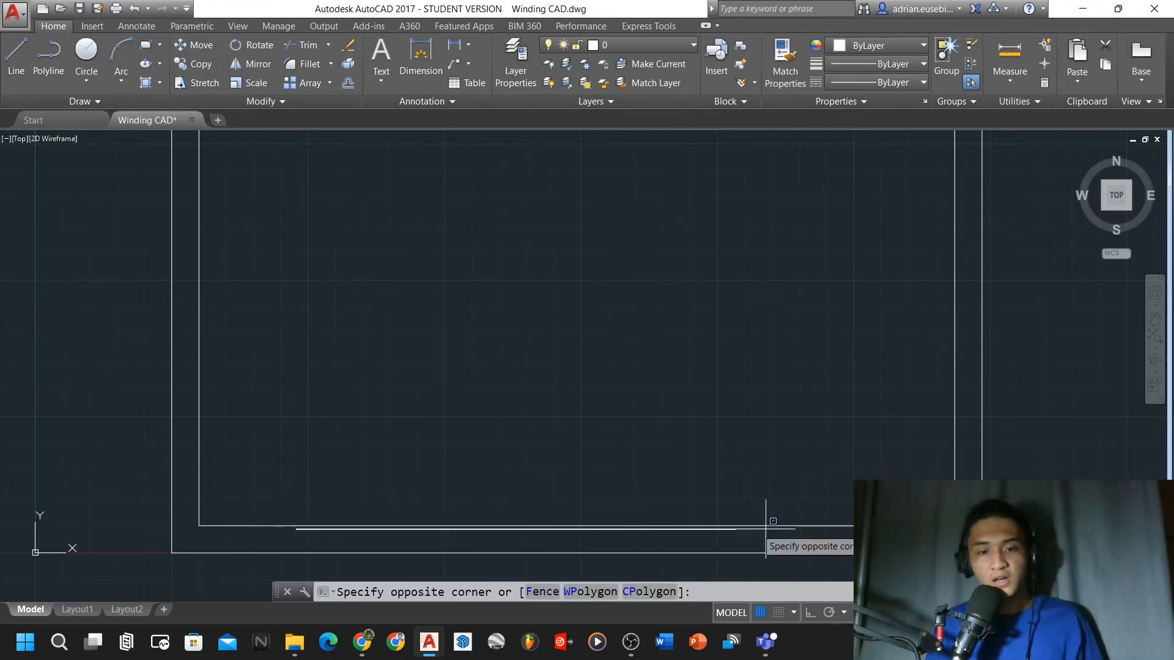
{"action": "left_click", "coordinate": [853, 516]}
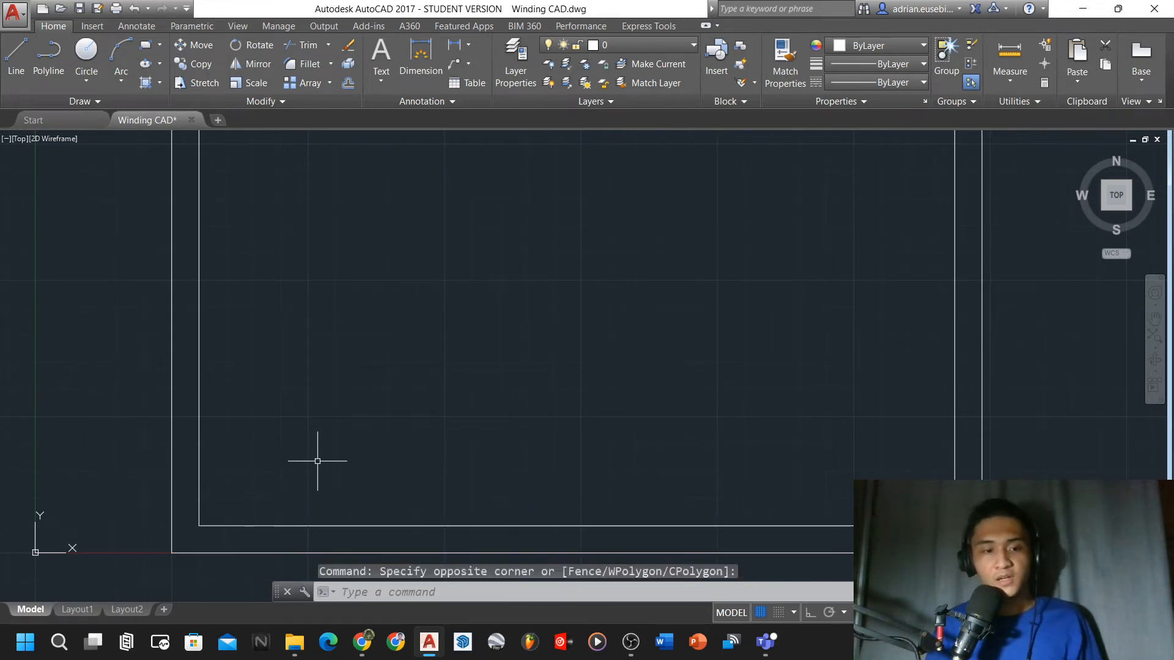
{"action": "left_click", "coordinate": [267, 346]}
{"action": "left_click", "coordinate": [326, 377]}
{"action": "scroll", "coordinate": [327, 377], "scroll_direction": "down", "scroll_amount": 2}
{"action": "scroll", "coordinate": [361, 412], "scroll_direction": "up", "scroll_amount": 2}
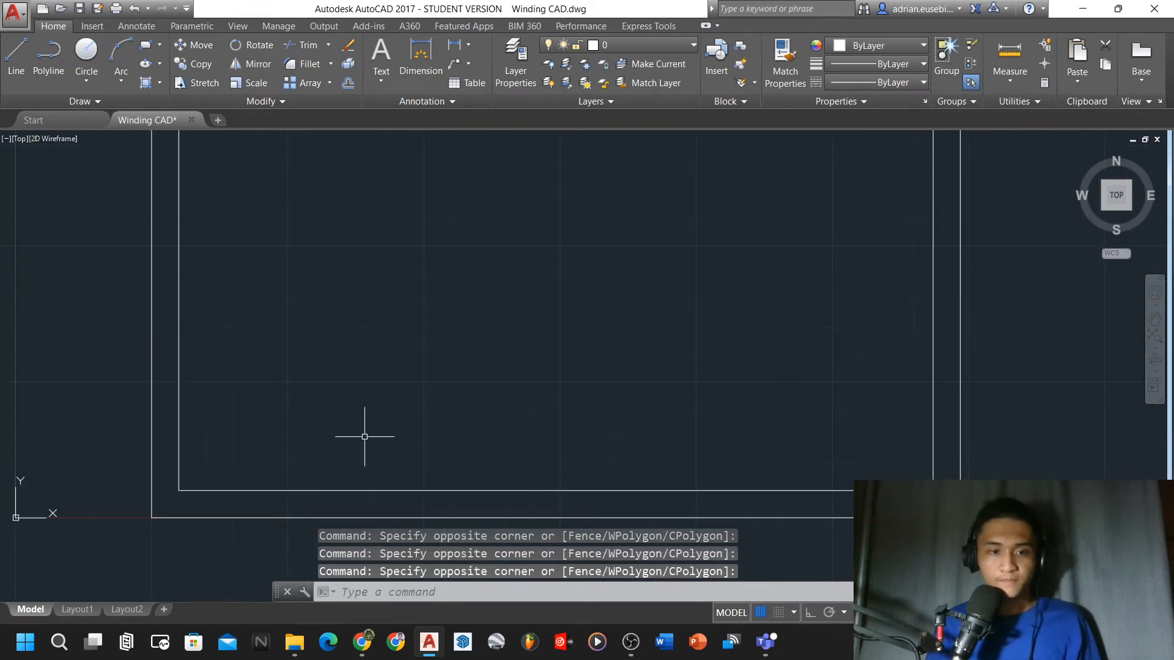
Explode the inner border rectangle into separate lines
{"action": "left_click", "coordinate": [354, 488]}
{"action": "scroll", "coordinate": [314, 426], "scroll_direction": "down", "scroll_amount": 1}
{"action": "scroll", "coordinate": [393, 244], "scroll_direction": "down", "scroll_amount": 2}
{"action": "scroll", "coordinate": [398, 251], "scroll_direction": "up", "scroll_amount": 2}
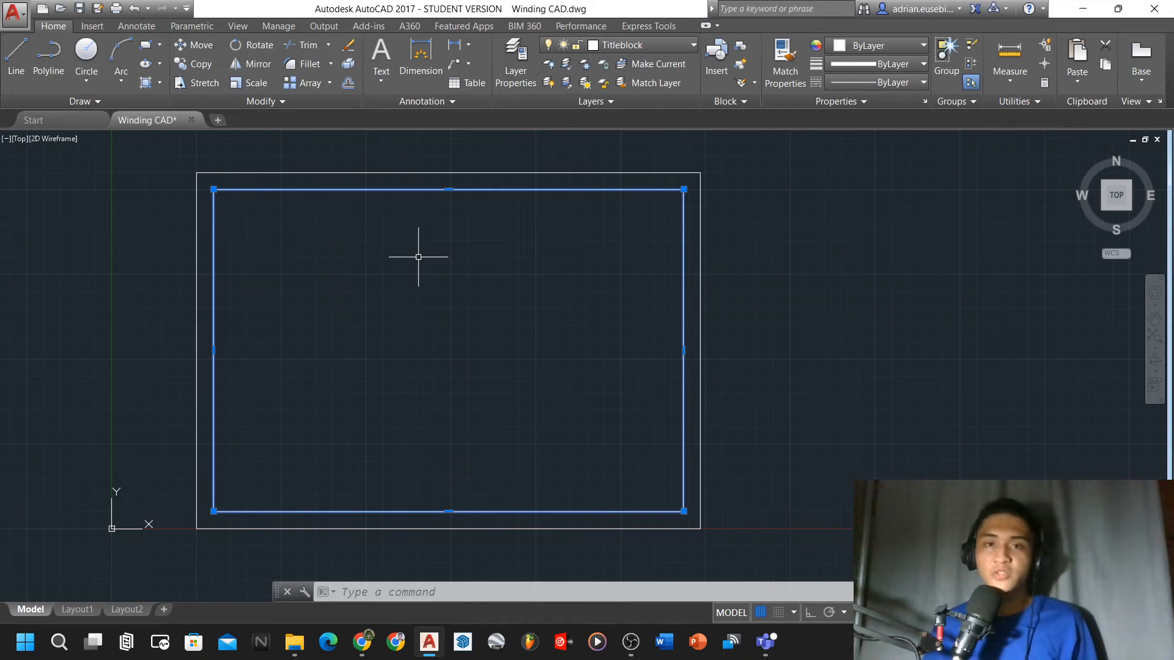
{"action": "type", "text": "x"}
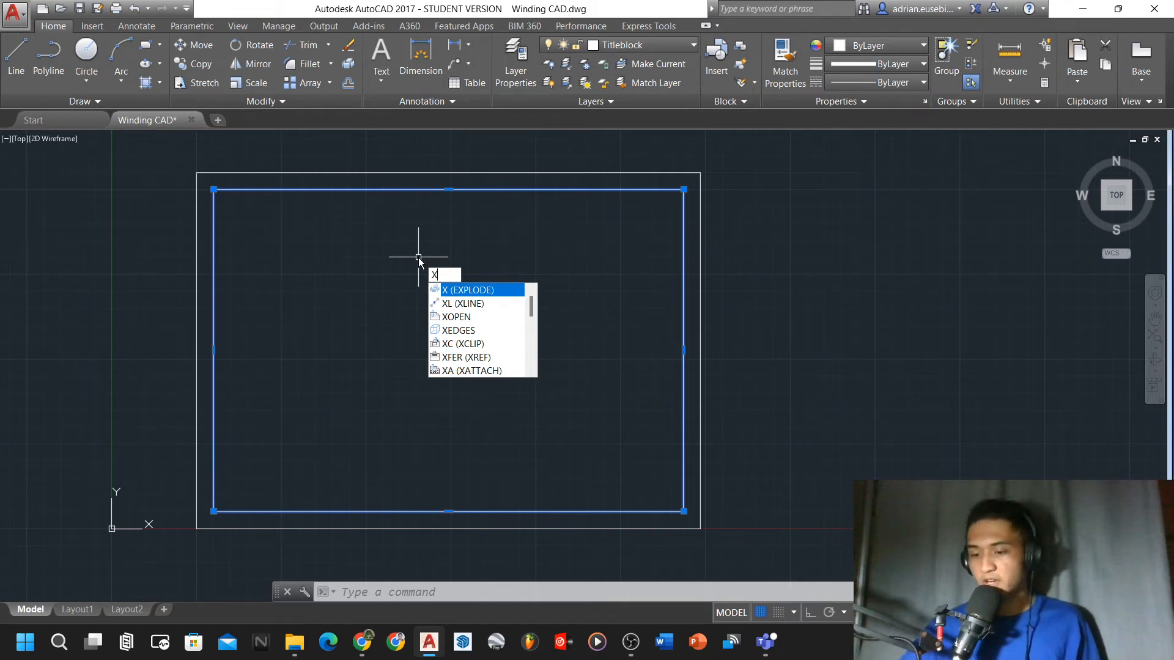
{"action": "key", "text": "Return"}
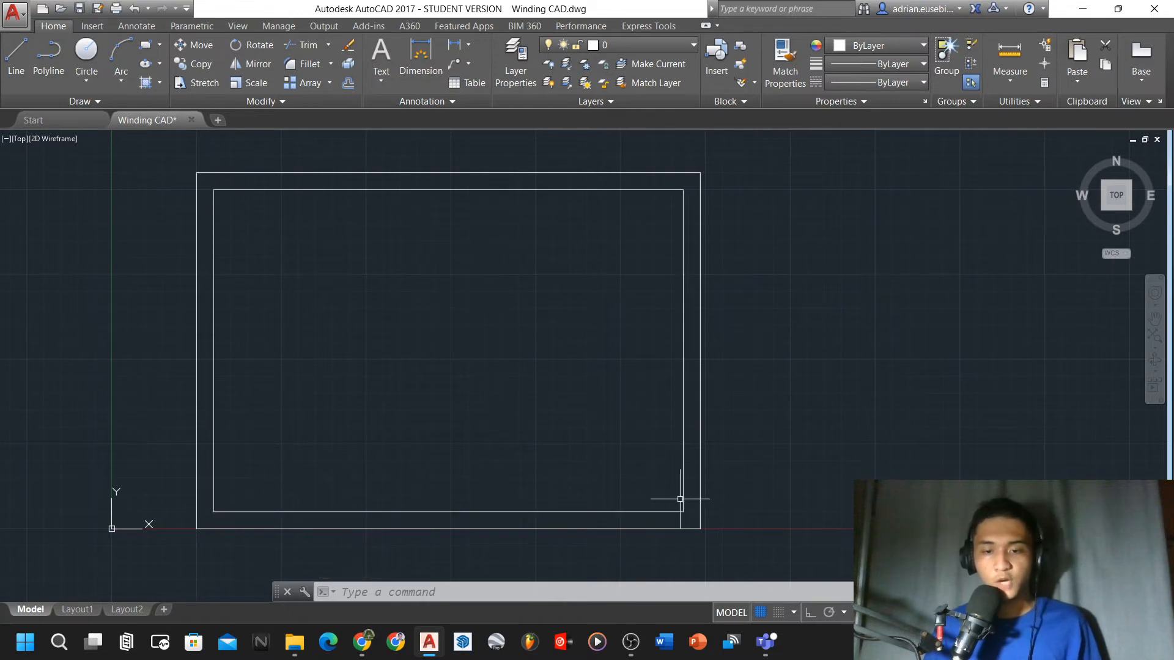
Offset the bottom line of the inner border upward by 17 mm to form the top of the title block strip
{"action": "left_click", "coordinate": [655, 511]}
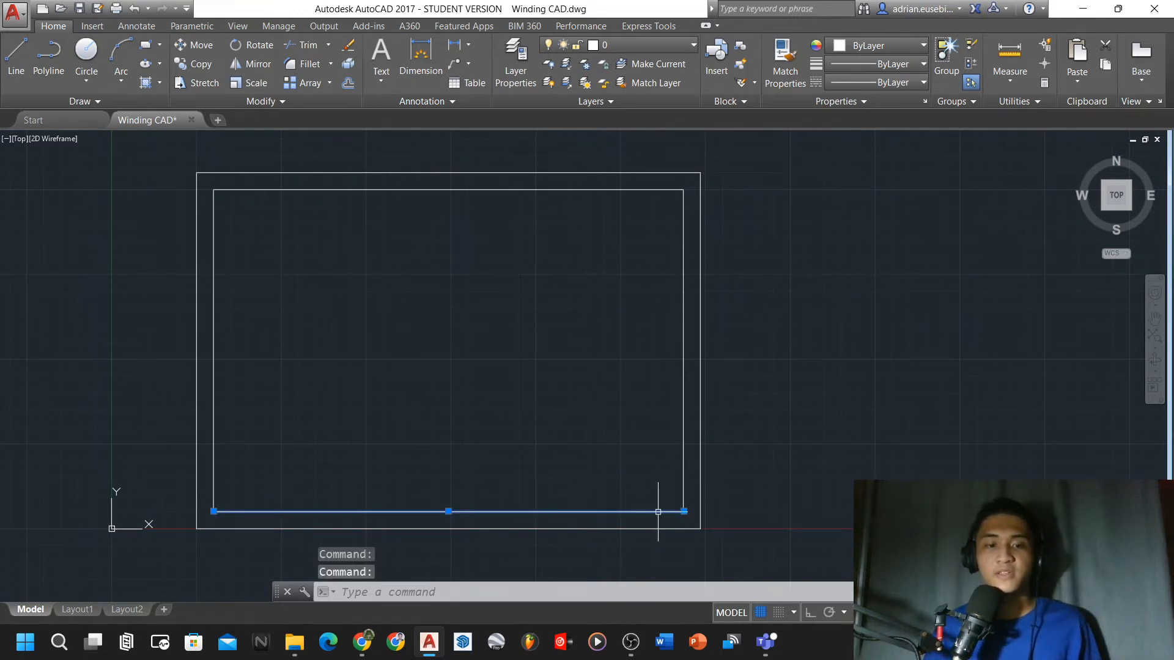
{"action": "scroll", "coordinate": [414, 505], "scroll_direction": "up", "scroll_amount": 2}
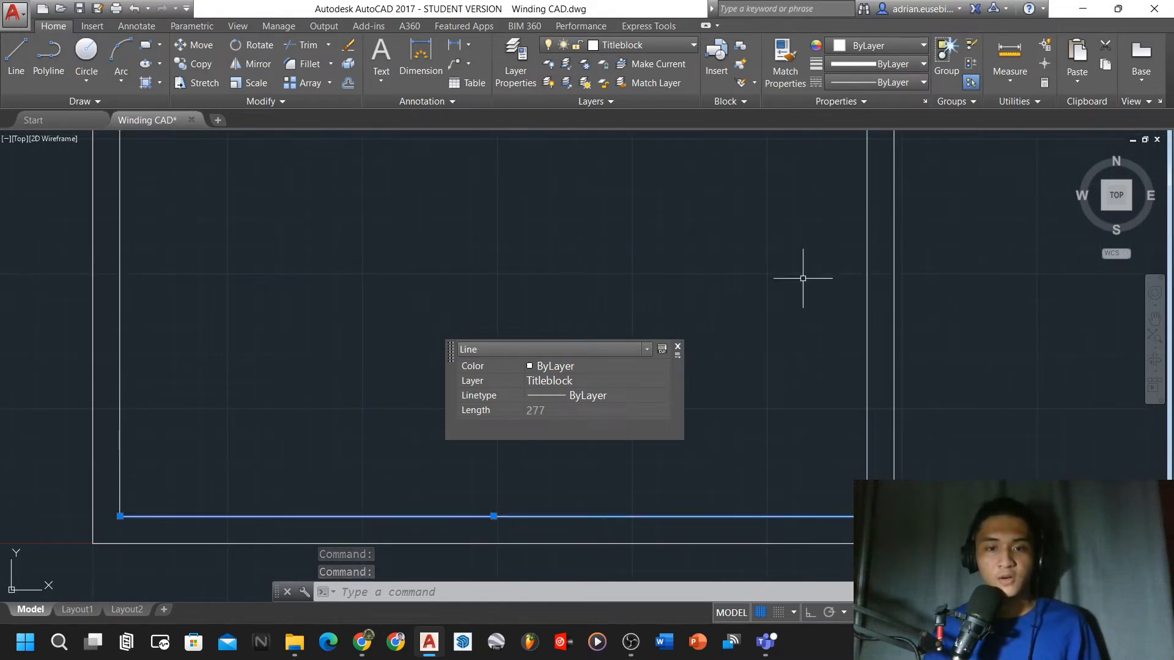
{"action": "left_click", "coordinate": [679, 350]}
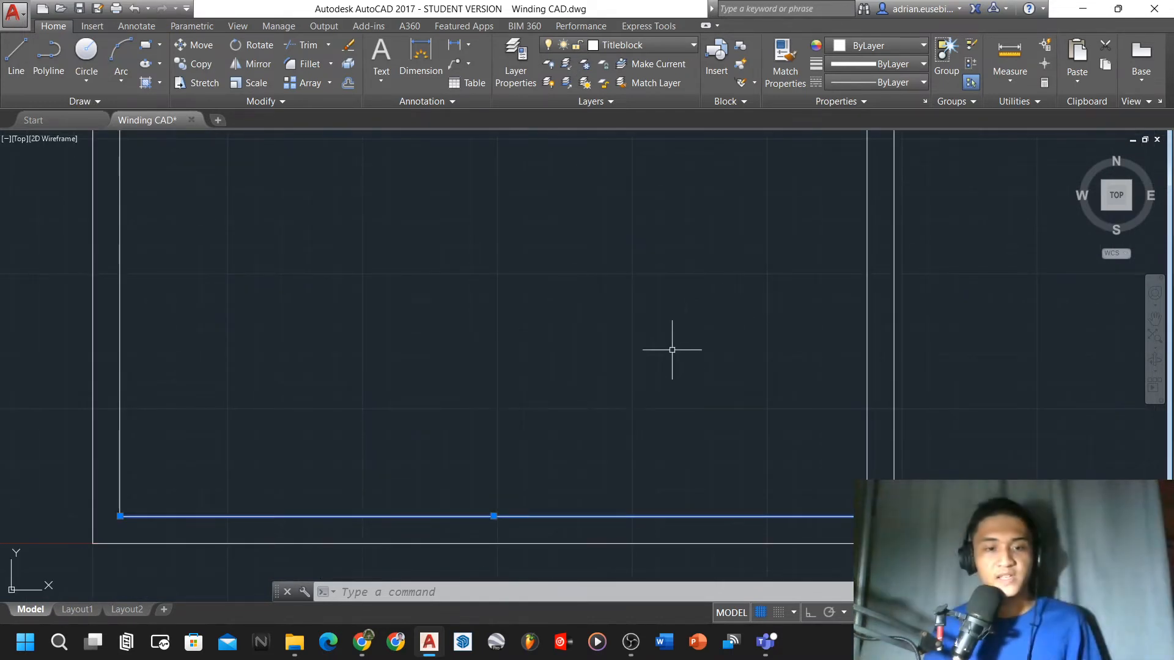
{"action": "left_click", "coordinate": [607, 523]}
{"action": "left_click", "coordinate": [543, 439]}
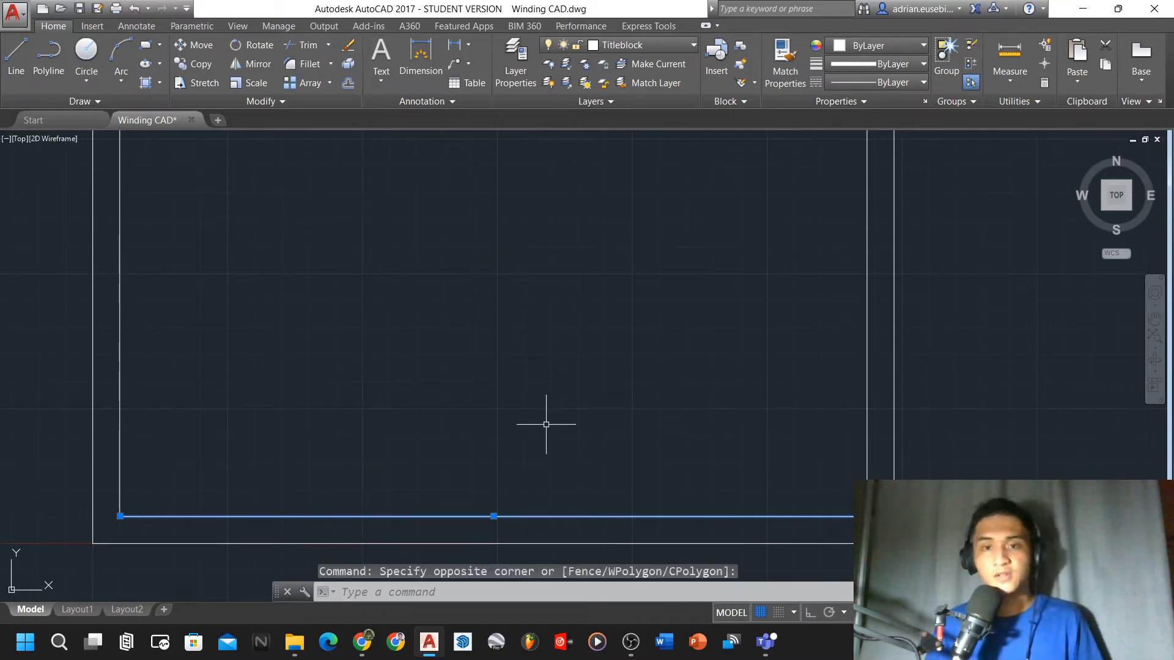
{"action": "type", "text": "O"}
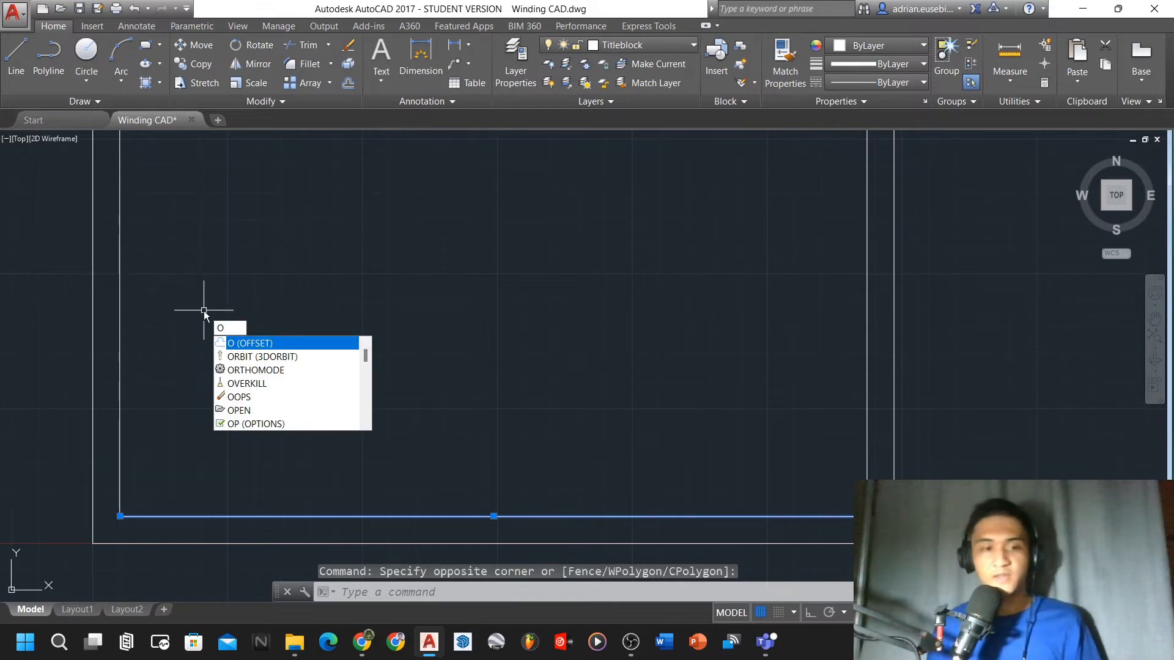
{"action": "key", "text": "Return"}
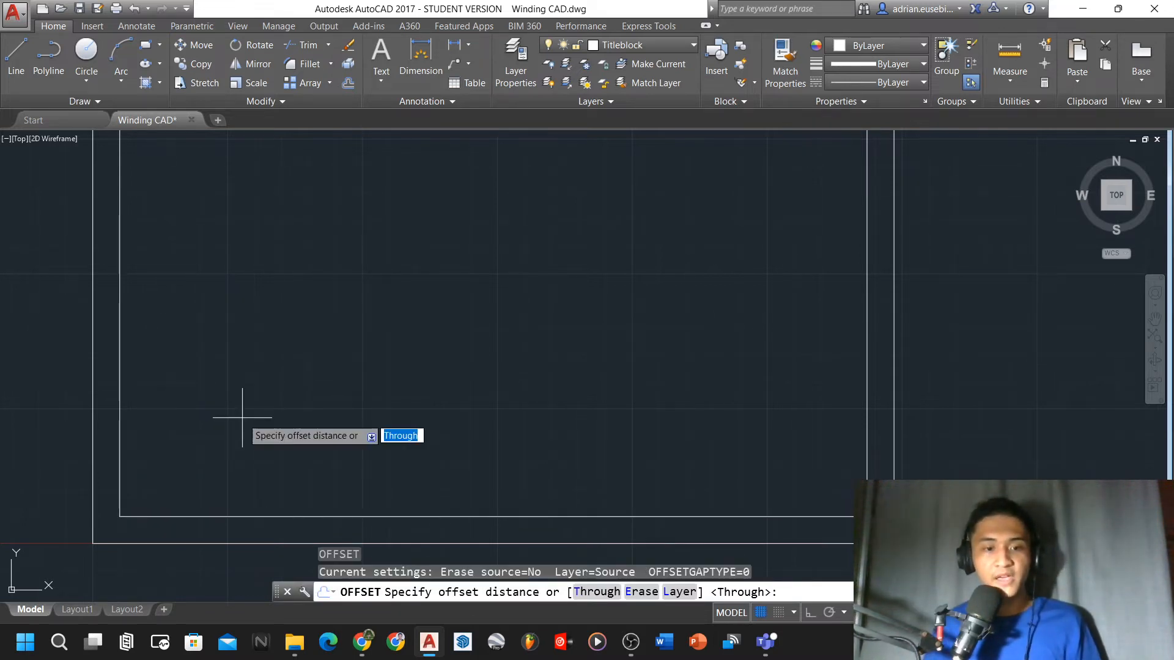
{"action": "scroll", "coordinate": [157, 502], "scroll_direction": "up", "scroll_amount": 1}
{"action": "scroll", "coordinate": [200, 445], "scroll_direction": "down", "scroll_amount": 1}
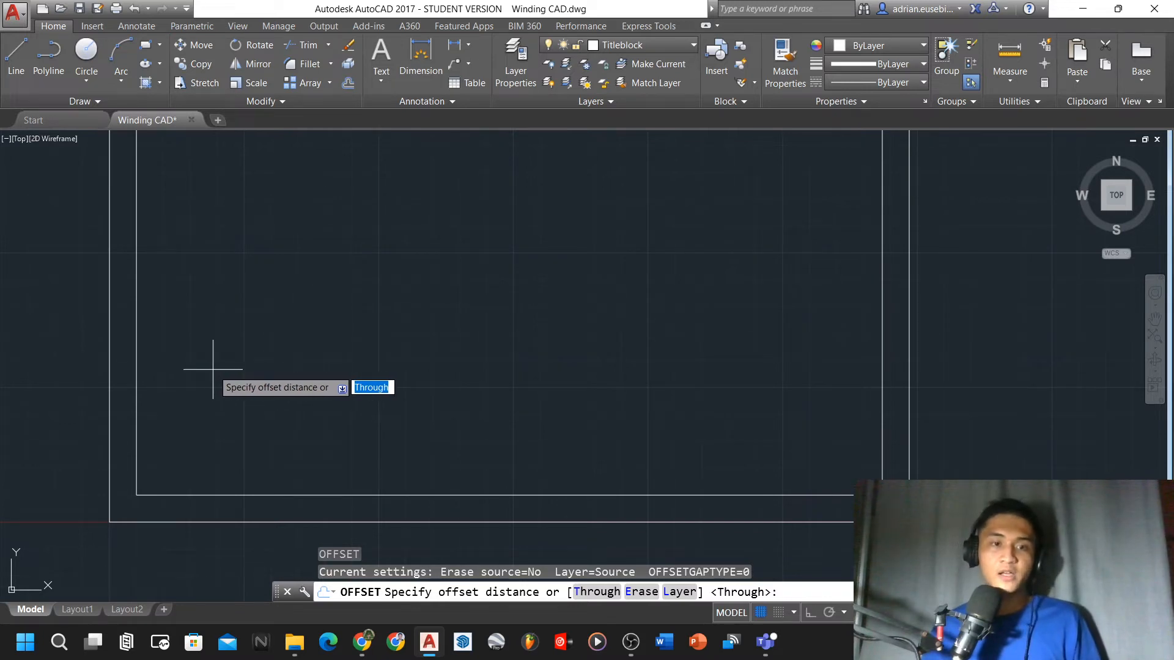
{"action": "key", "text": "Return"}
{"action": "left_click", "coordinate": [213, 495]}
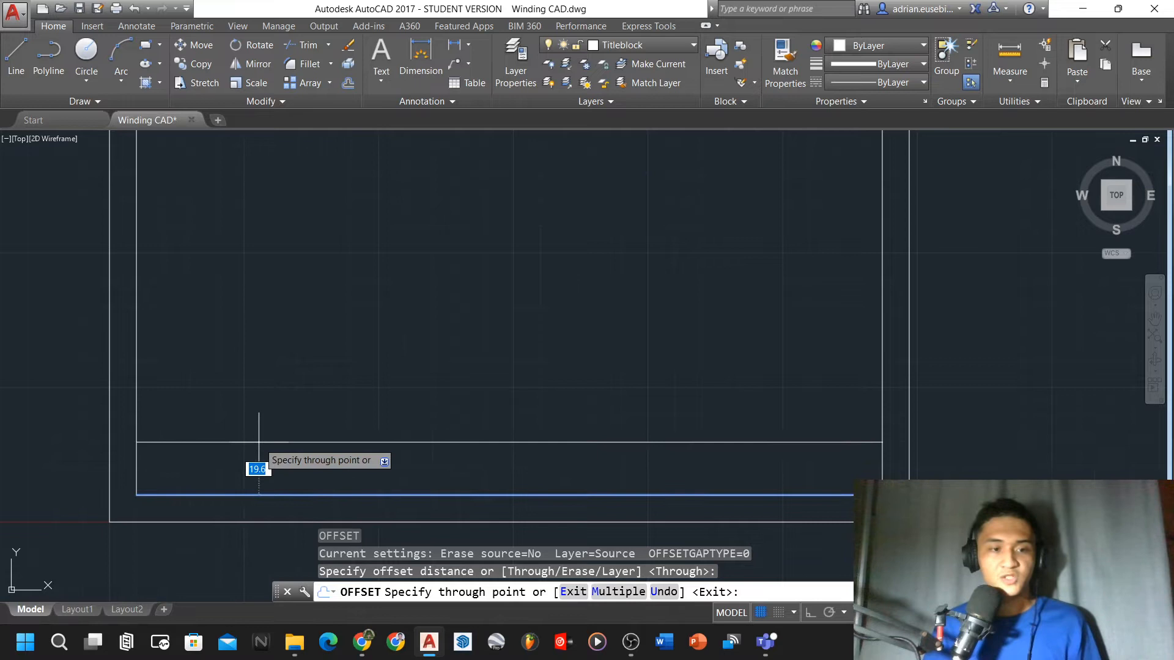
{"action": "scroll", "coordinate": [256, 442], "scroll_direction": "up", "scroll_amount": 2}
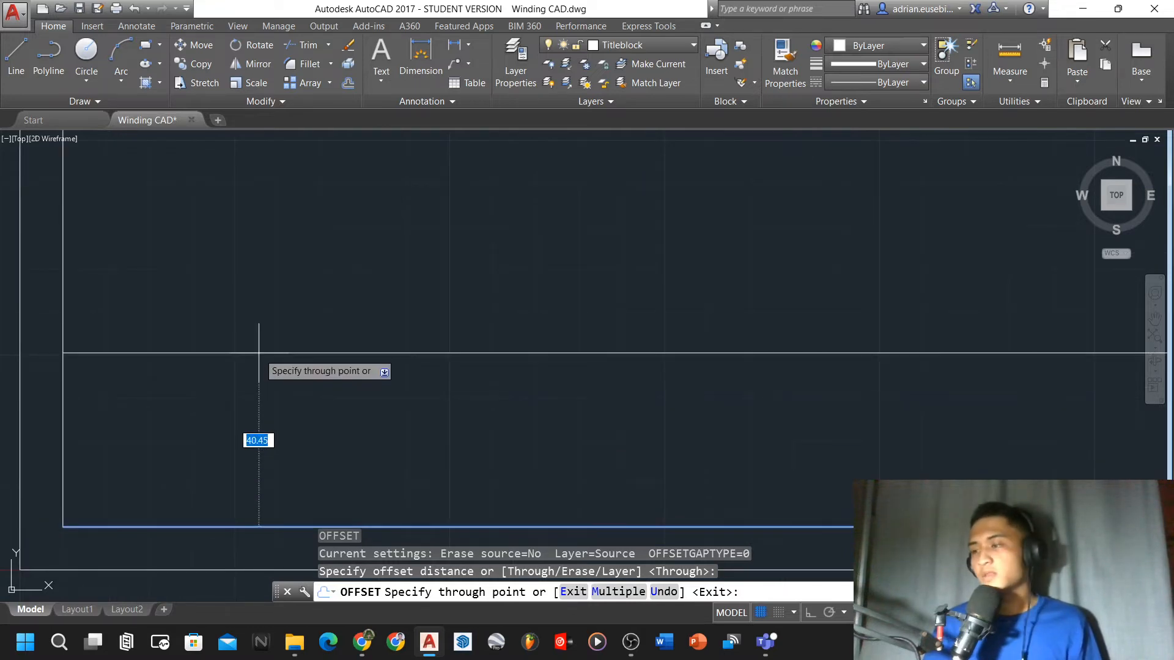
{"action": "scroll", "coordinate": [258, 353], "scroll_direction": "down", "scroll_amount": 1}
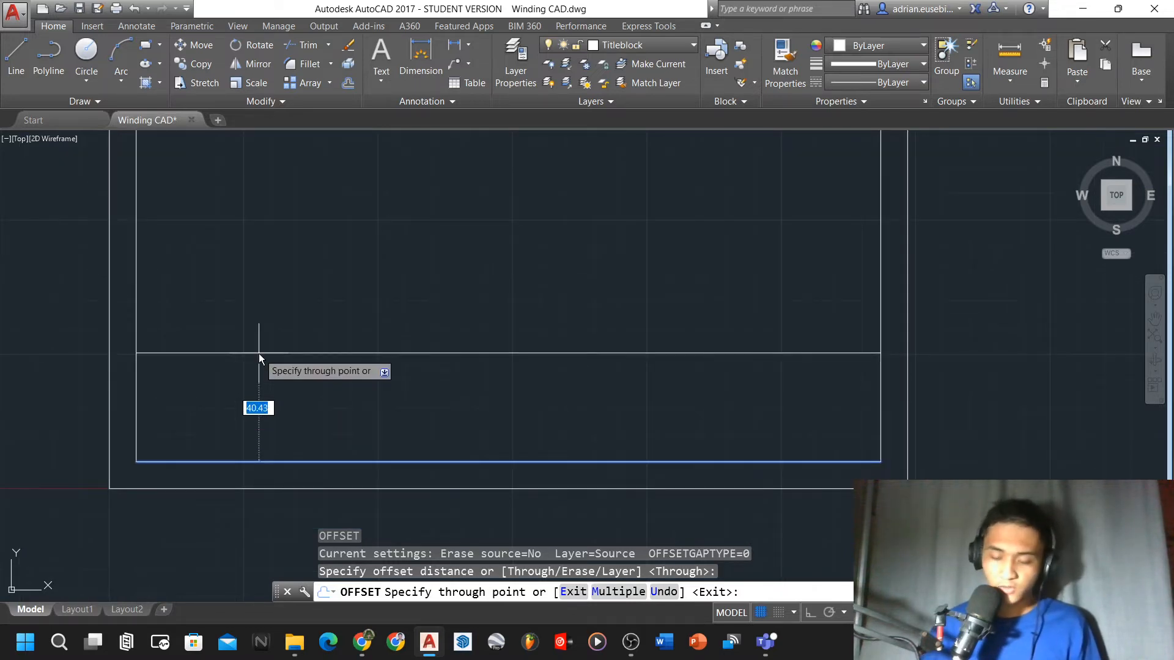
{"action": "type", "text": "17"}
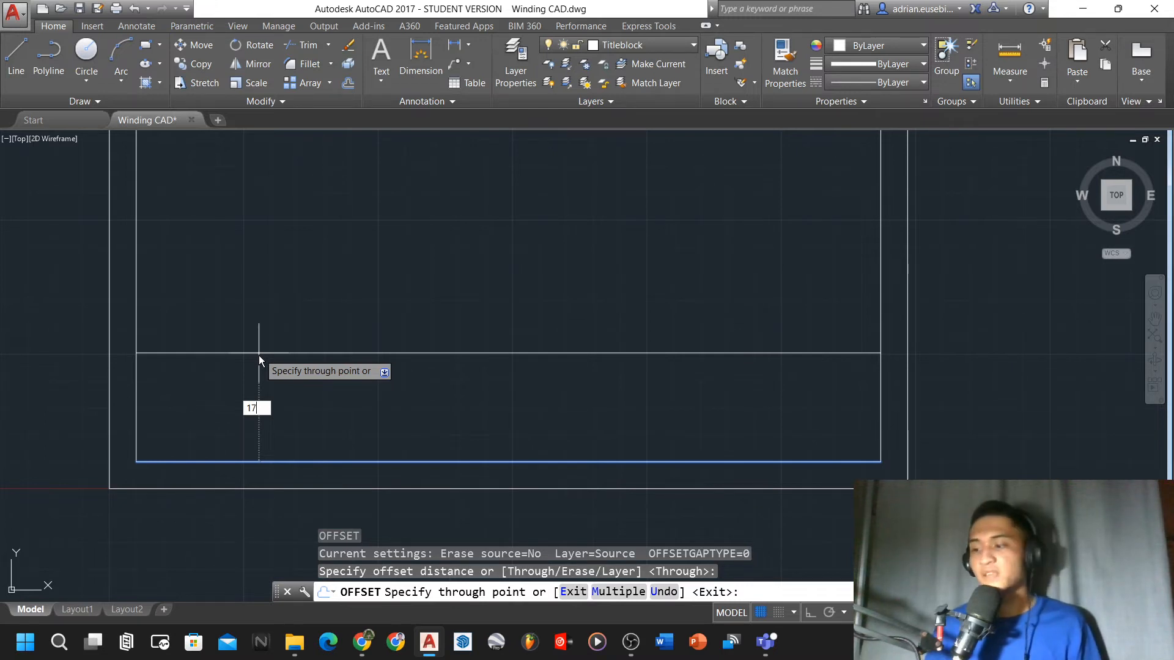
{"action": "key", "text": "Return"}
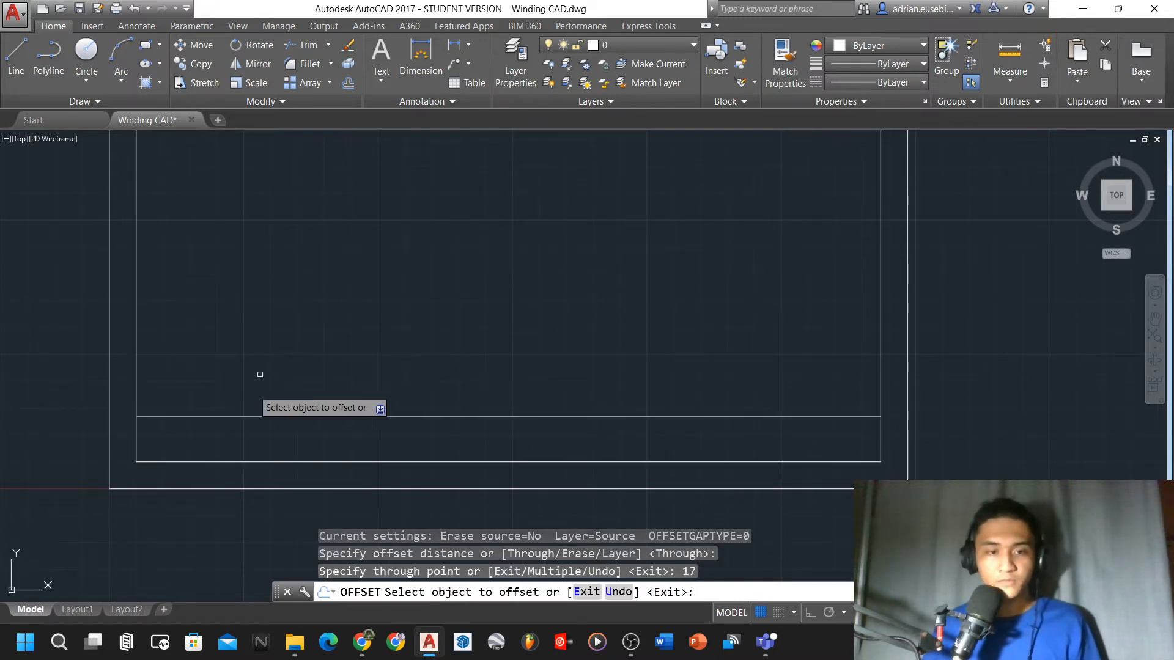
Offset the inner border's bottom line upward by 3 mm, and offset the resulting line upward by another 4 mm
{"action": "scroll", "coordinate": [201, 445], "scroll_direction": "up", "scroll_amount": 5}
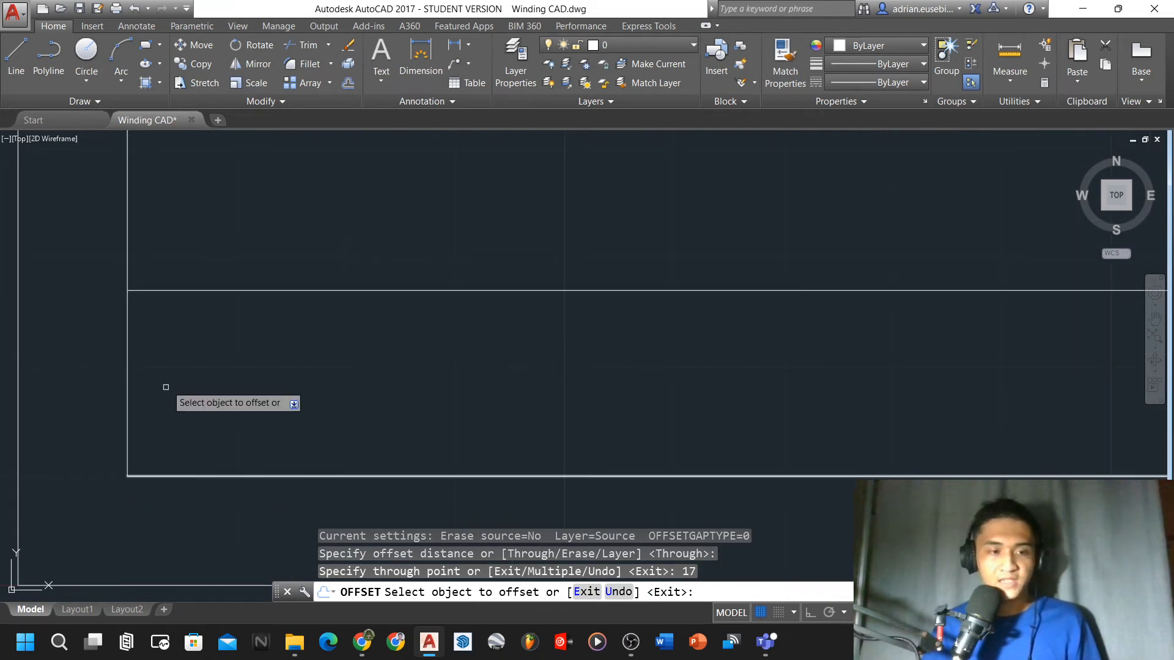
{"action": "scroll", "coordinate": [254, 398], "scroll_direction": "down", "scroll_amount": 2}
{"action": "scroll", "coordinate": [245, 385], "scroll_direction": "up", "scroll_amount": 2}
{"action": "scroll", "coordinate": [235, 386], "scroll_direction": "down", "scroll_amount": 3}
{"action": "scroll", "coordinate": [251, 388], "scroll_direction": "up", "scroll_amount": 2}
{"action": "scroll", "coordinate": [256, 386], "scroll_direction": "up", "scroll_amount": 2}
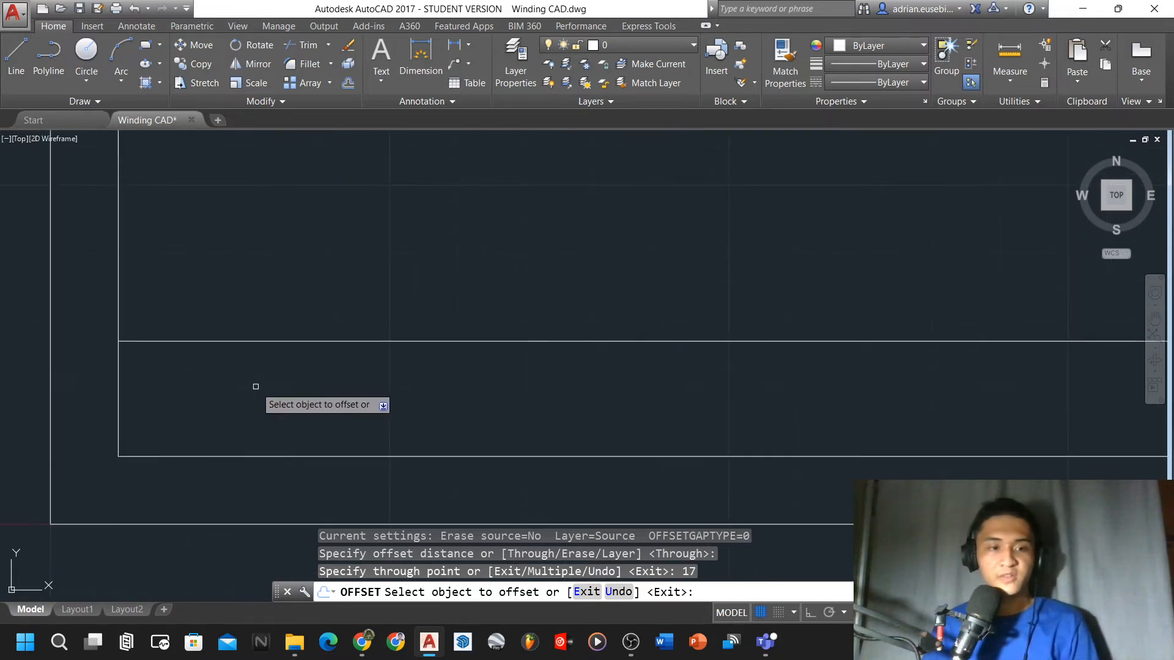
{"action": "left_click", "coordinate": [196, 455]}
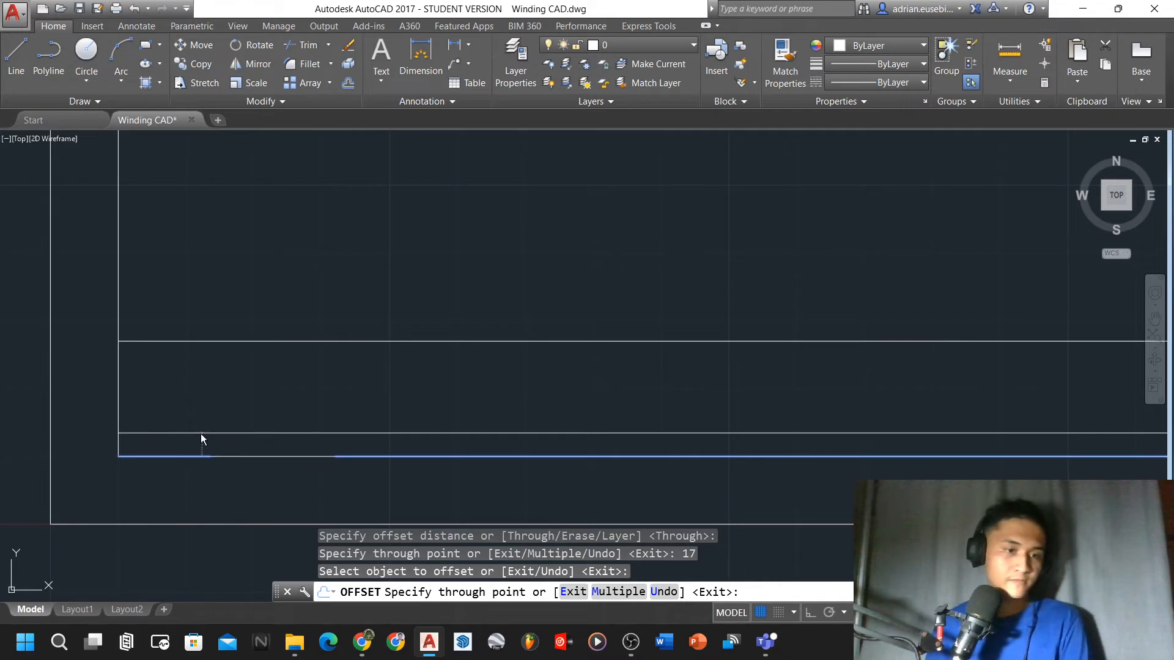
{"action": "key", "text": "Return"}
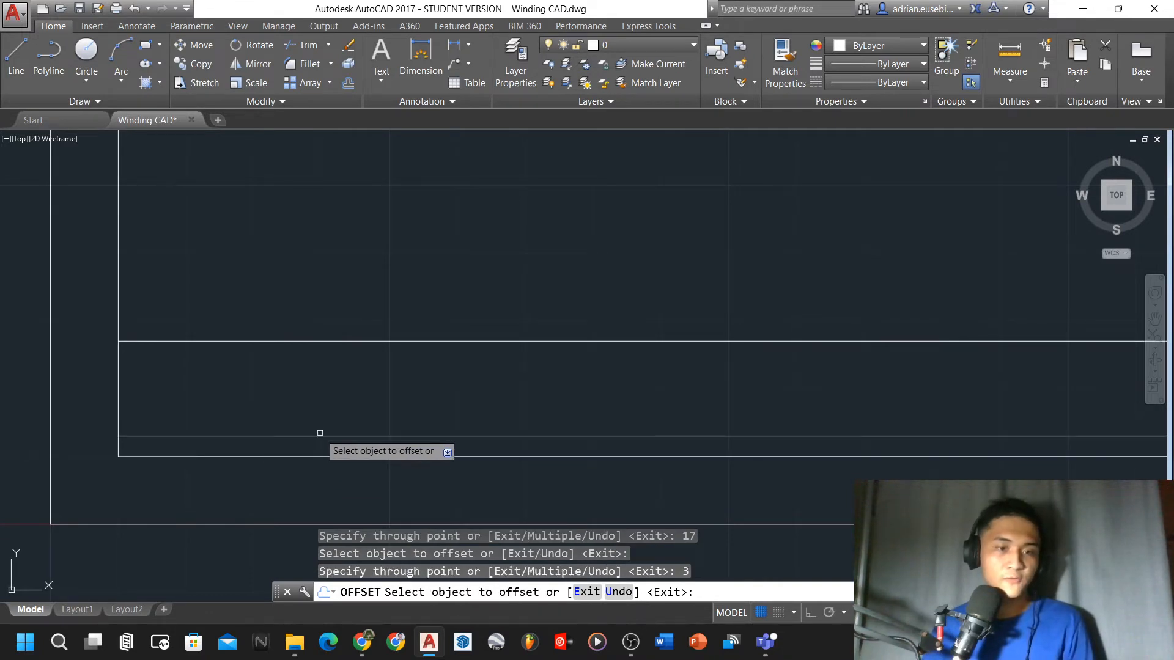
{"action": "left_click", "coordinate": [322, 437]}
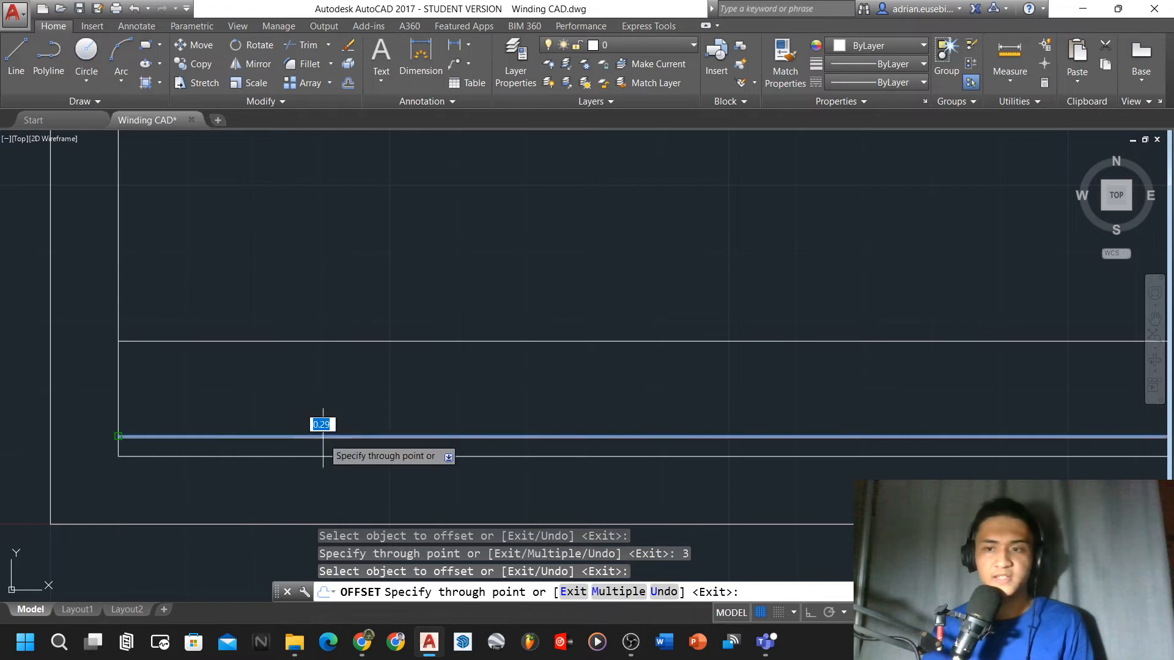
{"action": "key", "text": "Return"}
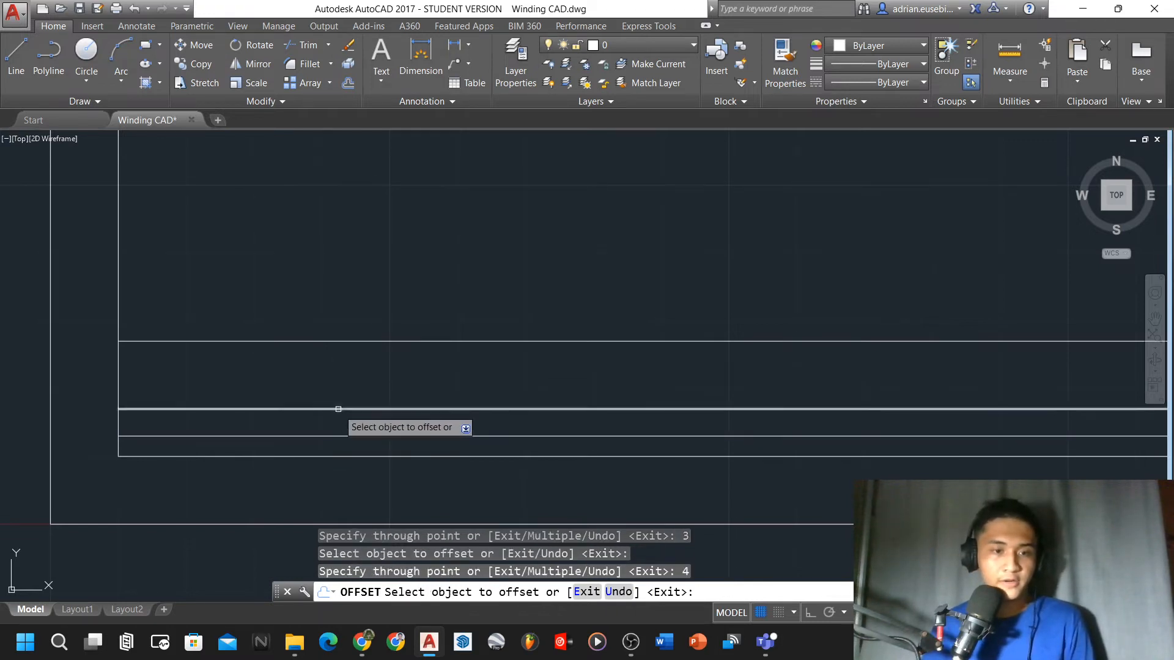
Continue the stack of title block lines by offsetting the newest line upward by 3 mm, and that copy by 4 mm
{"action": "left_click", "coordinate": [336, 408]}
{"action": "type", "text": "3"}
{"action": "key", "text": "Return"}
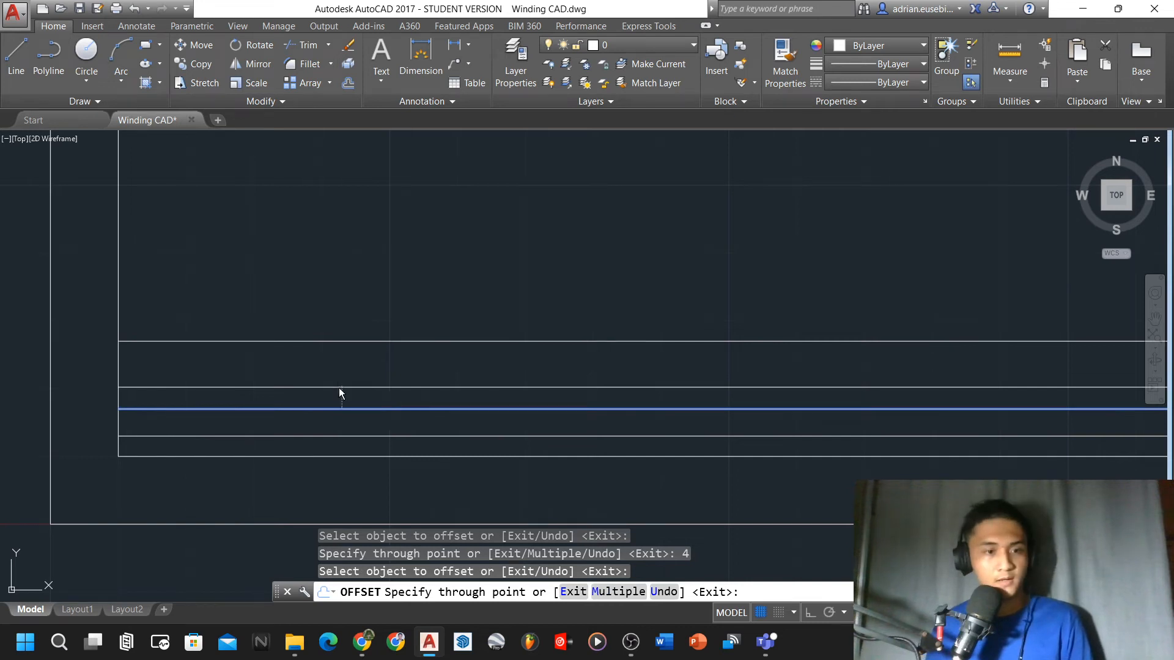
{"action": "left_click", "coordinate": [339, 388]}
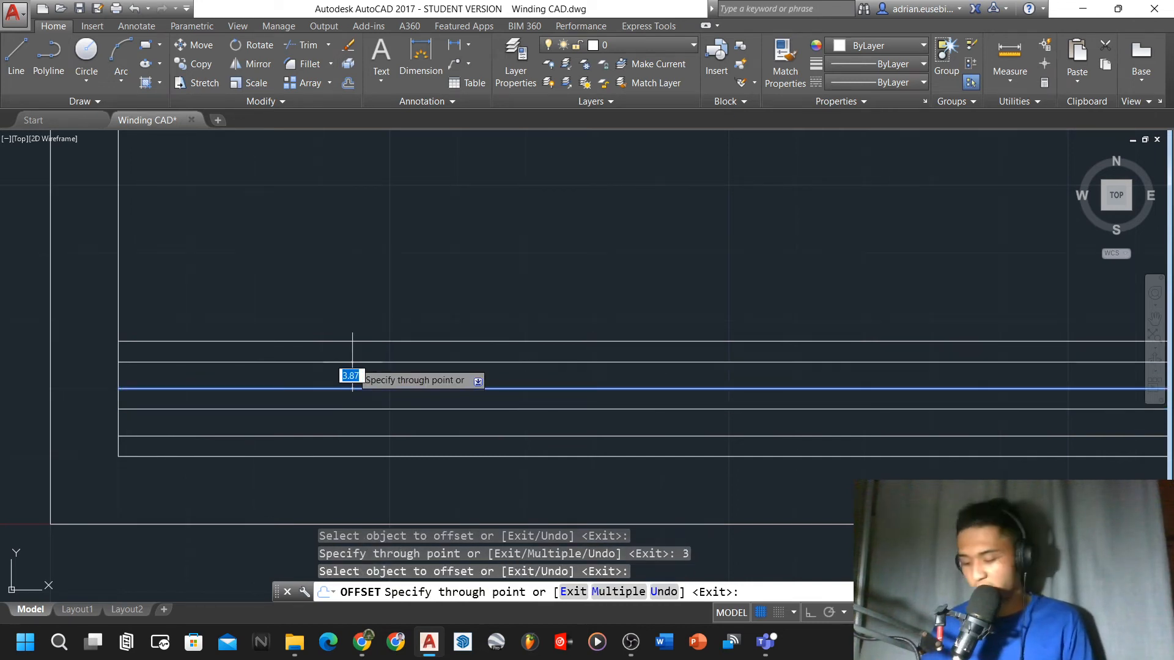
{"action": "type", "text": "4"}
{"action": "key", "text": "Return"}
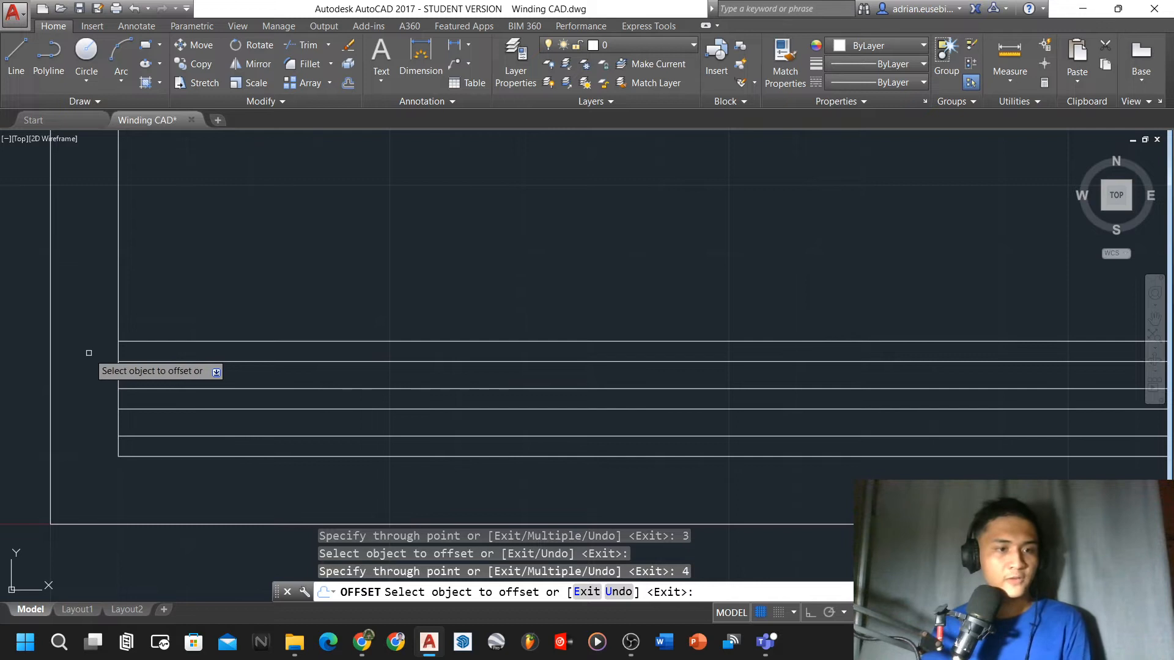
{"action": "left_click", "coordinate": [131, 362]}
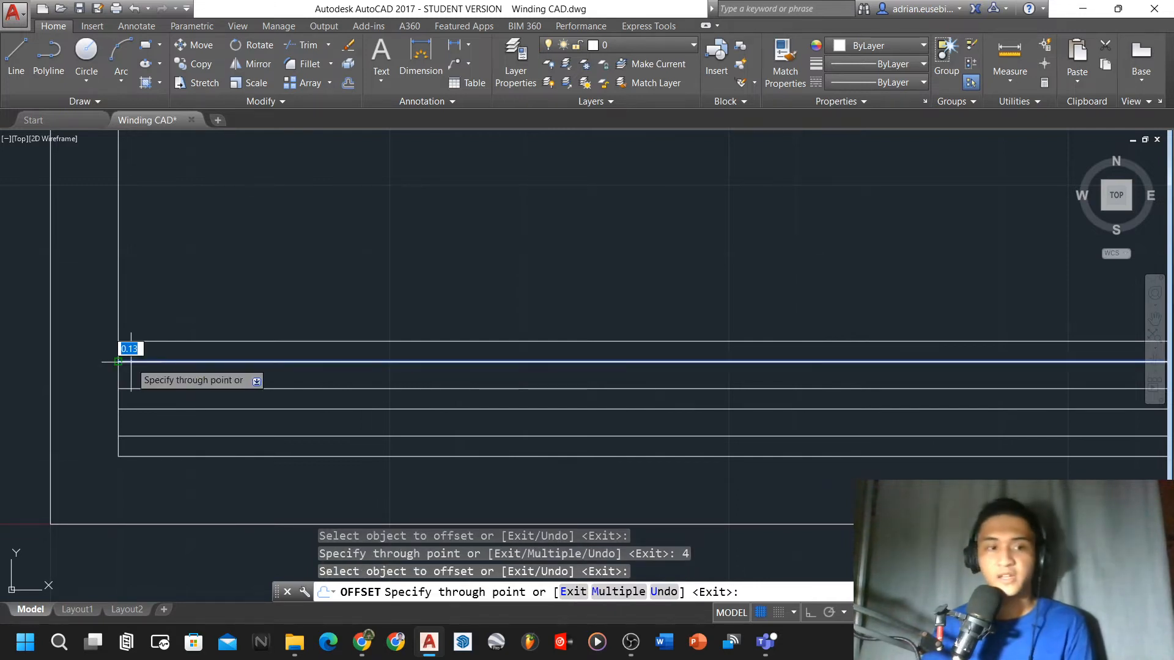
{"action": "type", "text": "3"}
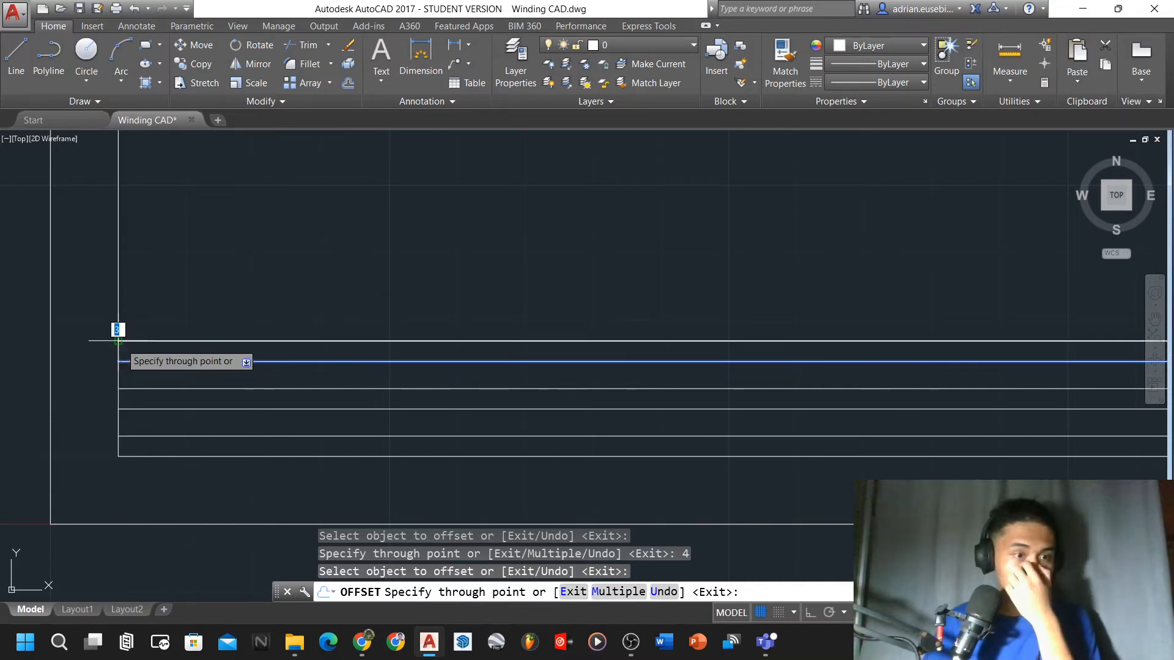
{"action": "key", "text": "Escape"}
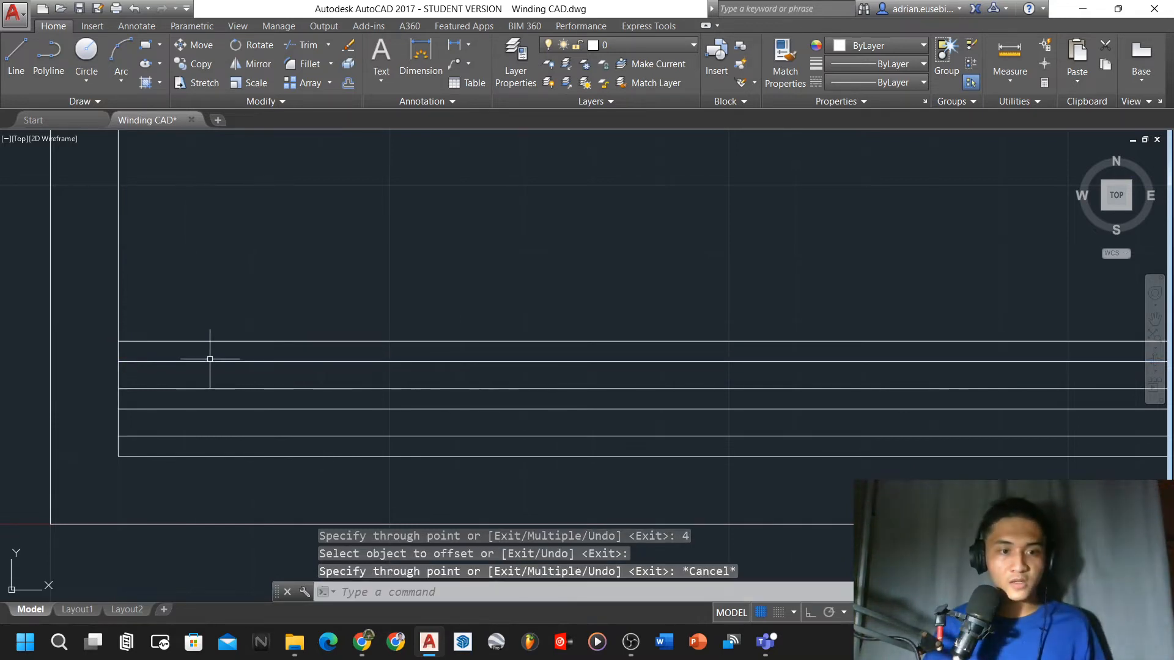
{"action": "scroll", "coordinate": [213, 410], "scroll_direction": "down", "scroll_amount": 2}
{"action": "scroll", "coordinate": [212, 410], "scroll_direction": "down", "scroll_amount": 2}
{"action": "scroll", "coordinate": [245, 358], "scroll_direction": "up", "scroll_amount": 2}
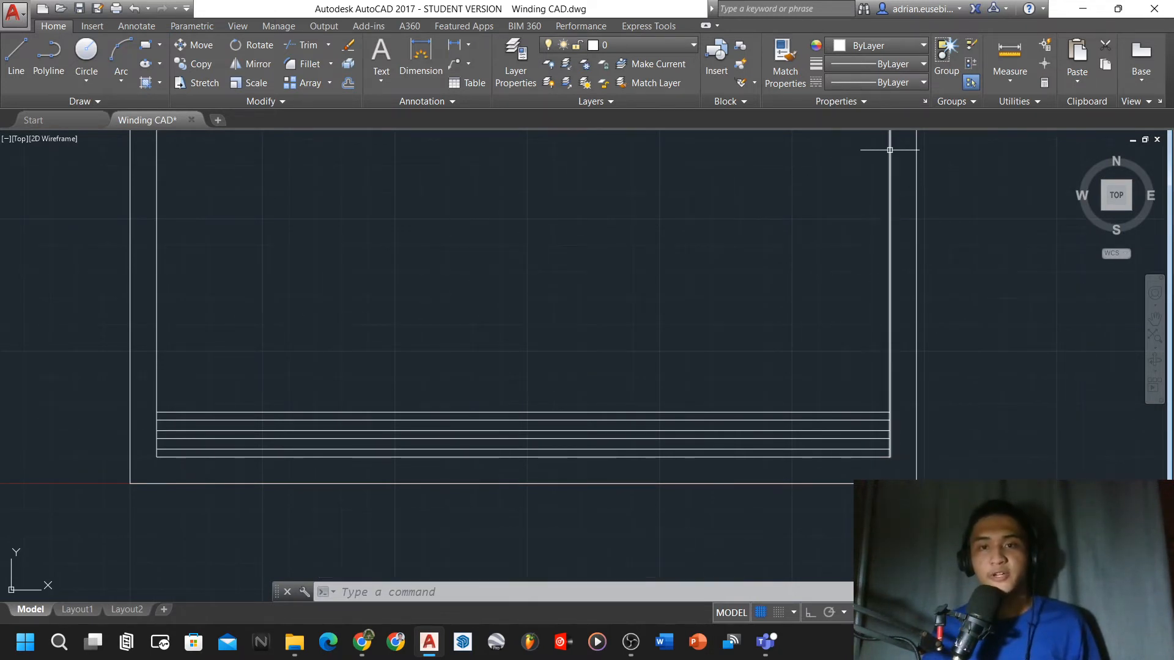
{"action": "left_click", "coordinate": [852, 151]}
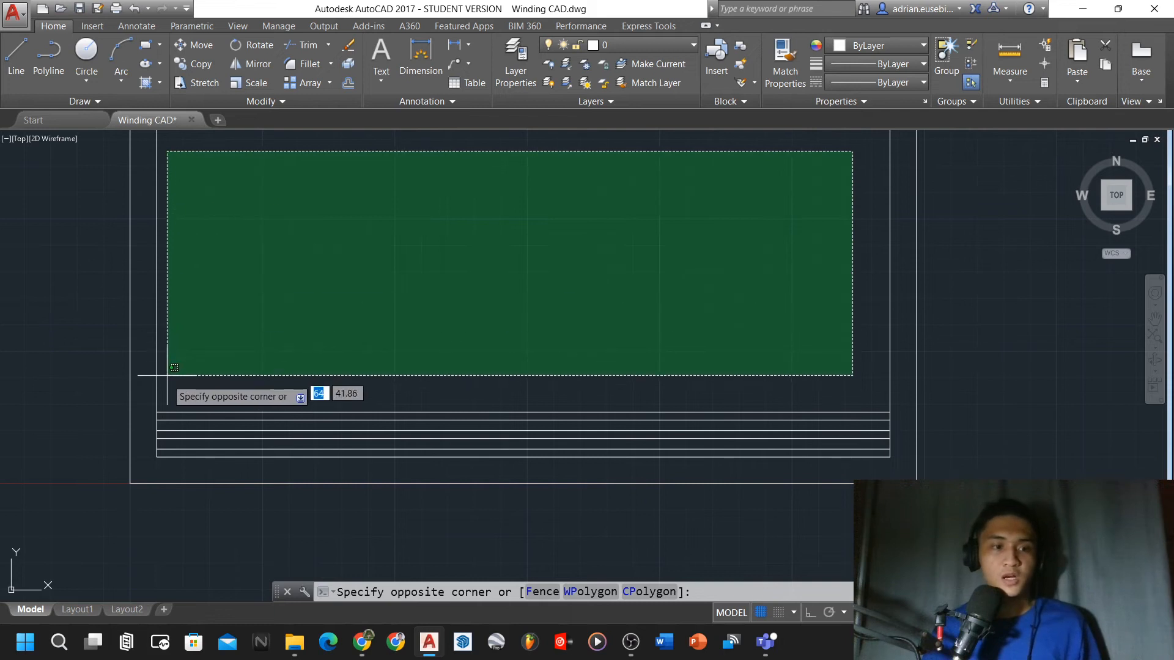
{"action": "left_click", "coordinate": [169, 391]}
{"action": "scroll", "coordinate": [189, 428], "scroll_direction": "up", "scroll_amount": 2}
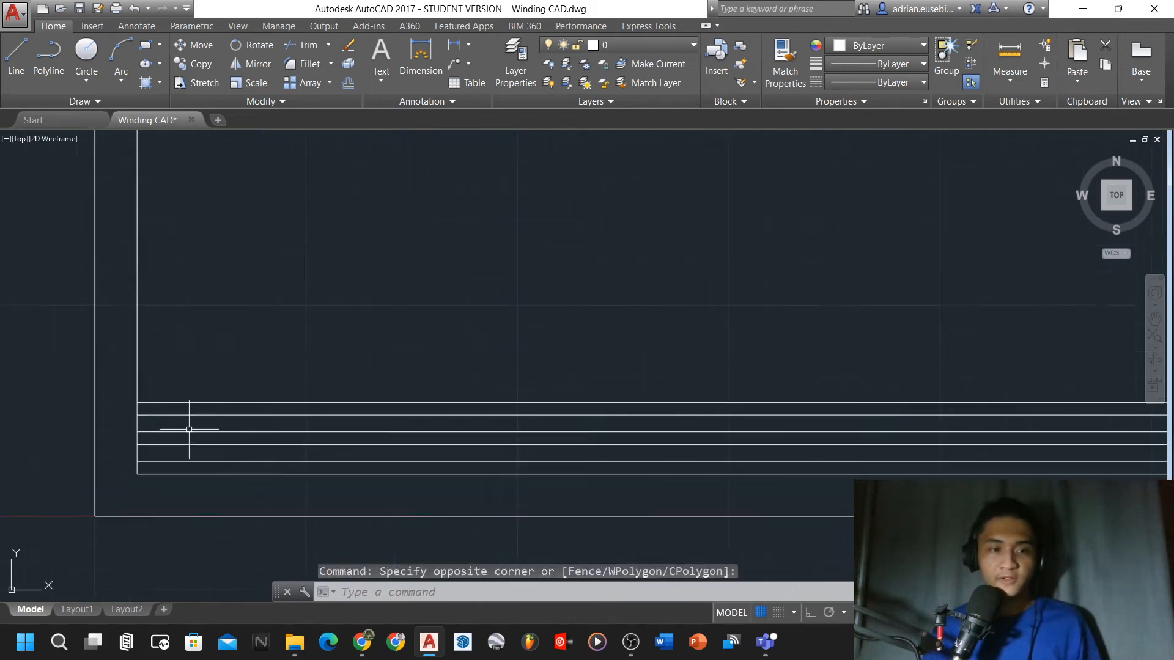
Assign the four intermediate horizontal lines inside the title block strip to the Guidelines layer and clear the selection
{"action": "left_click", "coordinate": [285, 467]}
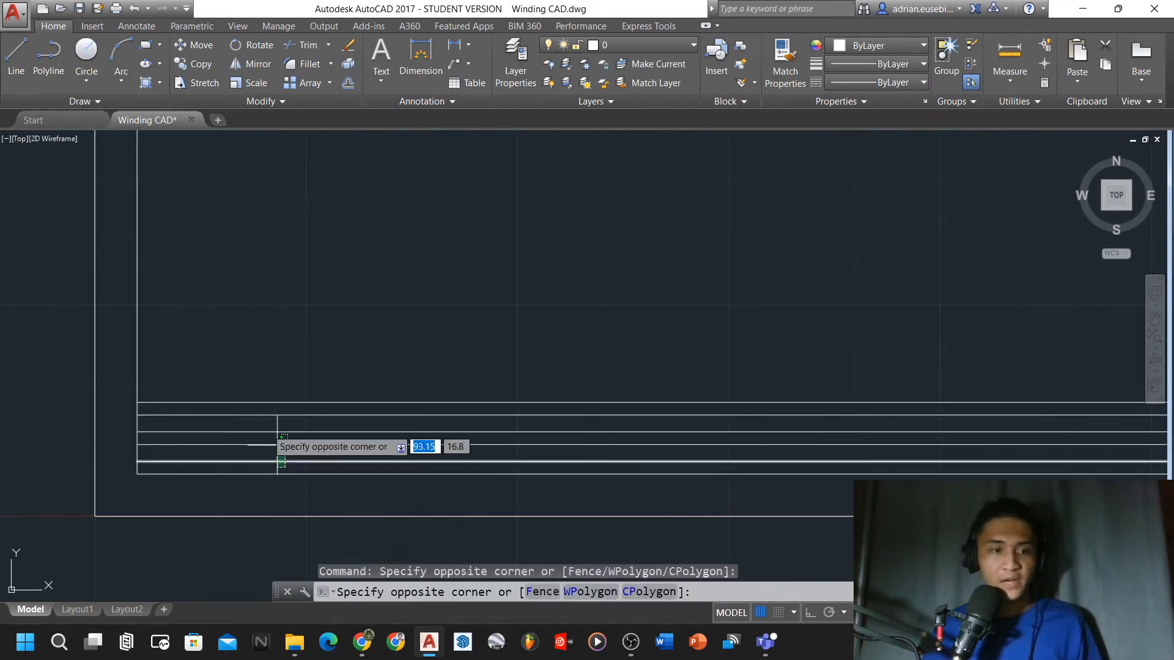
{"action": "left_click", "coordinate": [239, 408]}
{"action": "scroll", "coordinate": [213, 441], "scroll_direction": "up", "scroll_amount": 2}
{"action": "scroll", "coordinate": [181, 441], "scroll_direction": "down", "scroll_amount": 3}
{"action": "scroll", "coordinate": [181, 441], "scroll_direction": "up", "scroll_amount": 1}
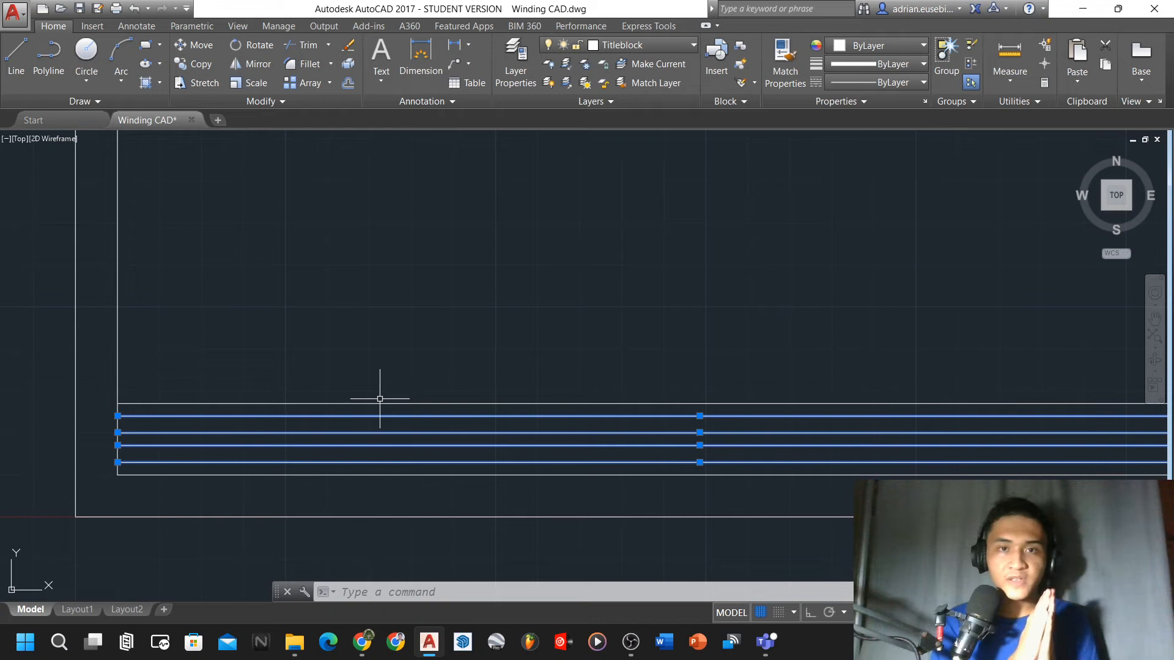
{"action": "left_click", "coordinate": [729, 467]}
{"action": "left_click", "coordinate": [85, 400]}
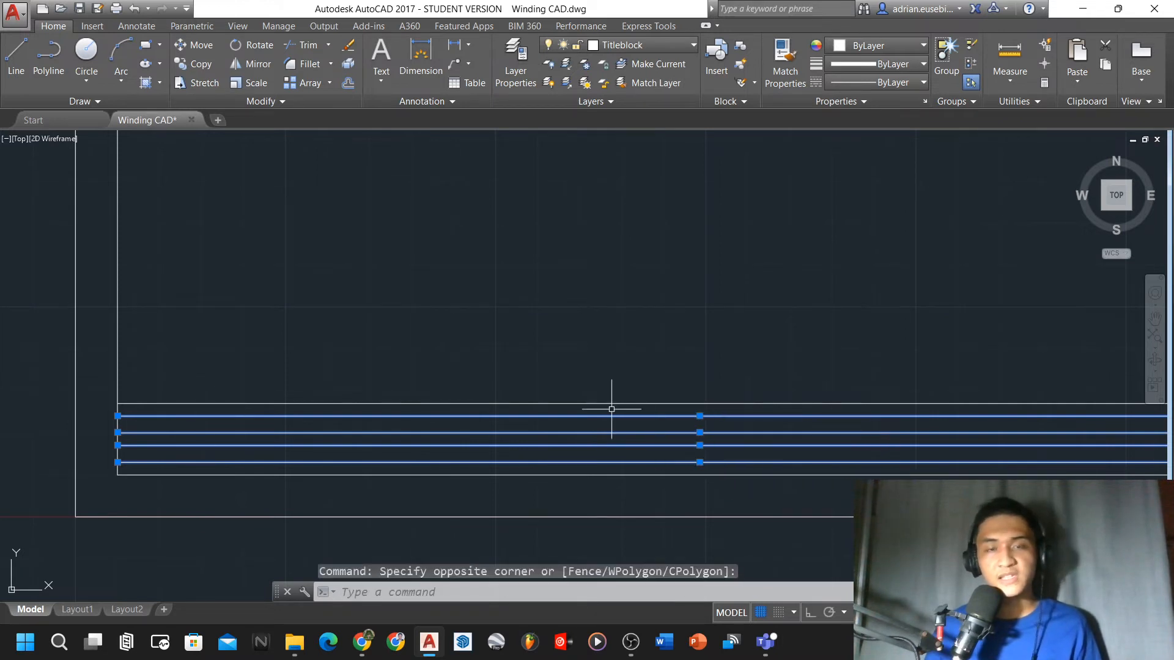
{"action": "scroll", "coordinate": [324, 341], "scroll_direction": "down", "scroll_amount": 2}
{"action": "scroll", "coordinate": [477, 335], "scroll_direction": "up", "scroll_amount": 2}
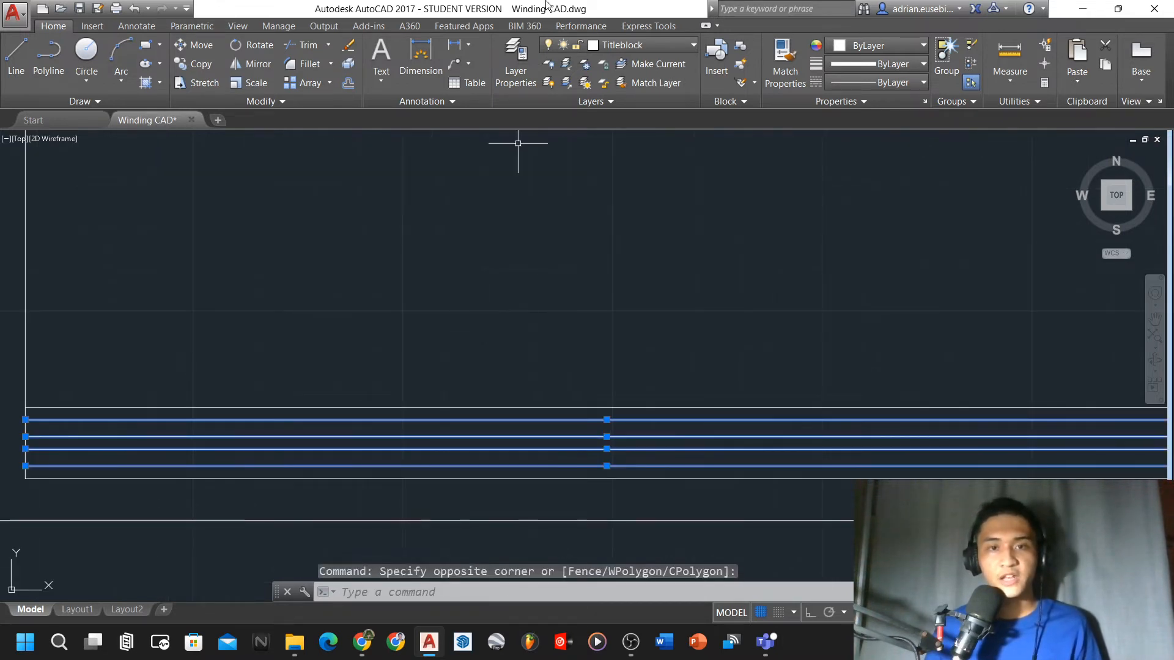
{"action": "left_click", "coordinate": [669, 47]}
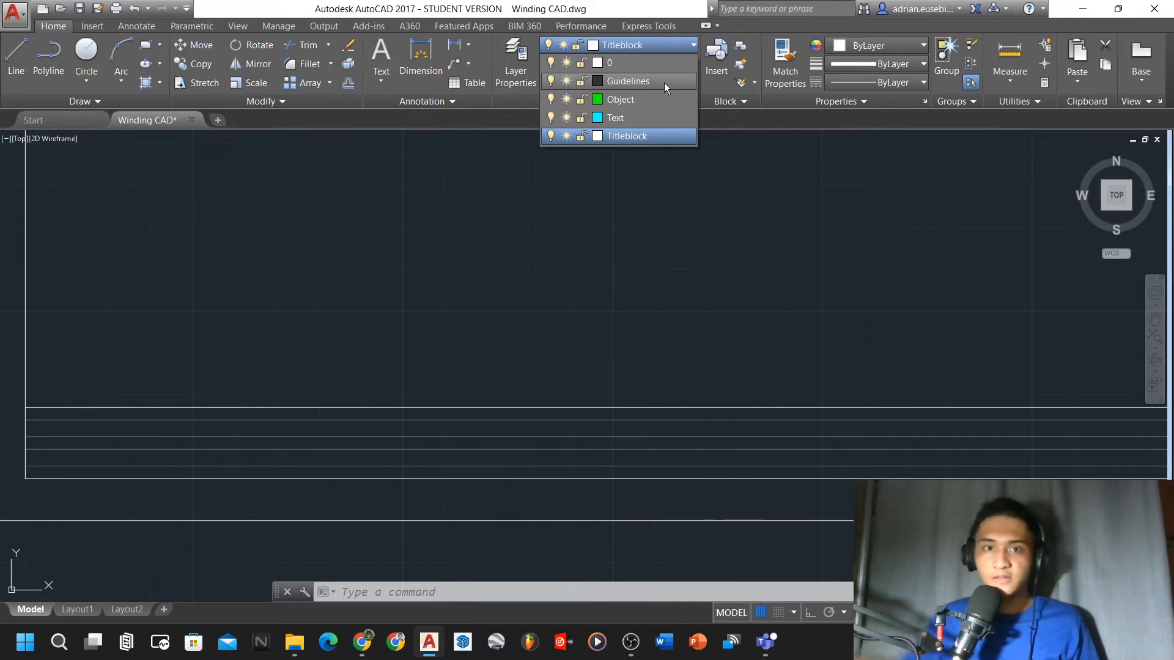
{"action": "left_click", "coordinate": [665, 83]}
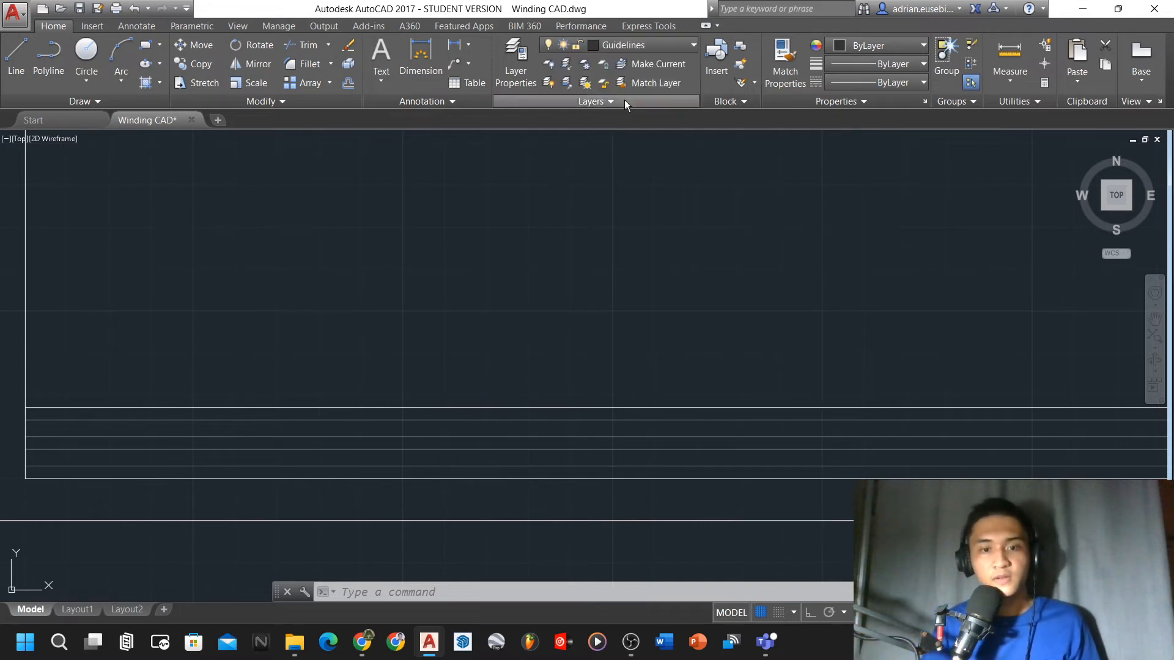
{"action": "key", "text": "Escape"}
{"action": "scroll", "coordinate": [11, 456], "scroll_direction": "up", "scroll_amount": 1}
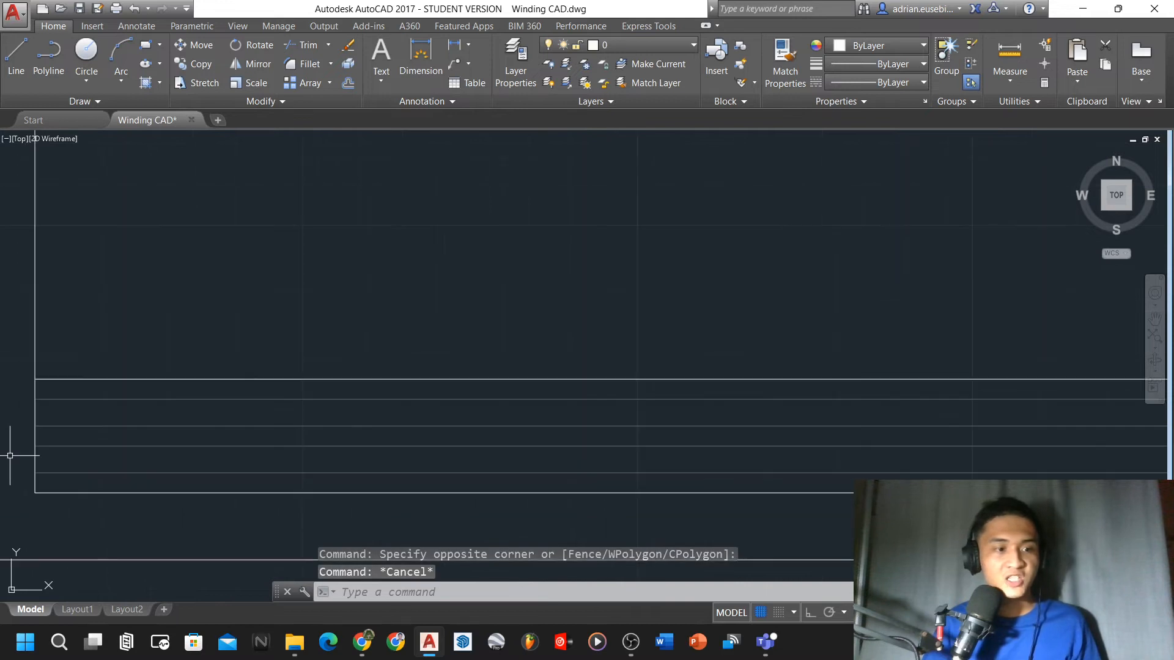
{"action": "scroll", "coordinate": [1, 474], "scroll_direction": "up", "scroll_amount": 2}
{"action": "scroll", "coordinate": [117, 369], "scroll_direction": "down", "scroll_amount": 1}
{"action": "scroll", "coordinate": [97, 367], "scroll_direction": "down", "scroll_amount": 2}
{"action": "scroll", "coordinate": [134, 369], "scroll_direction": "up", "scroll_amount": 2}
{"action": "left_click", "coordinate": [212, 448]}
{"action": "key", "text": "Escape"}
{"action": "scroll", "coordinate": [132, 373], "scroll_direction": "down", "scroll_amount": 3}
{"action": "scroll", "coordinate": [125, 371], "scroll_direction": "up", "scroll_amount": 2}
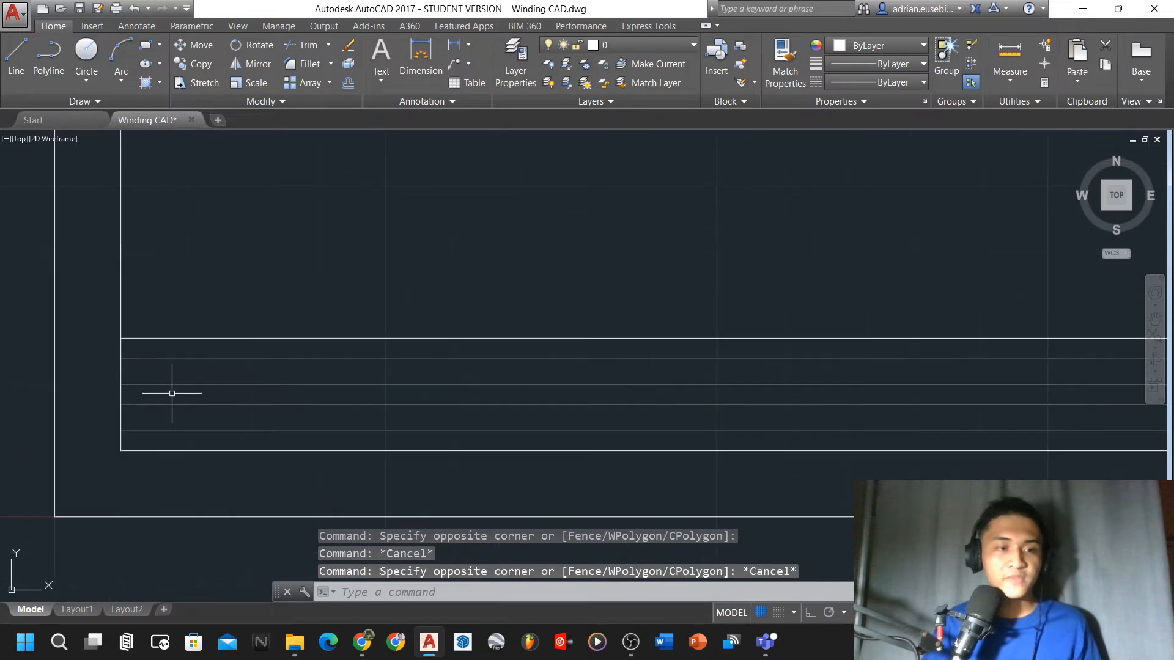
{"action": "scroll", "coordinate": [116, 447], "scroll_direction": "down", "scroll_amount": 4}
{"action": "scroll", "coordinate": [91, 445], "scroll_direction": "up", "scroll_amount": 2}
{"action": "scroll", "coordinate": [188, 351], "scroll_direction": "down", "scroll_amount": 2}
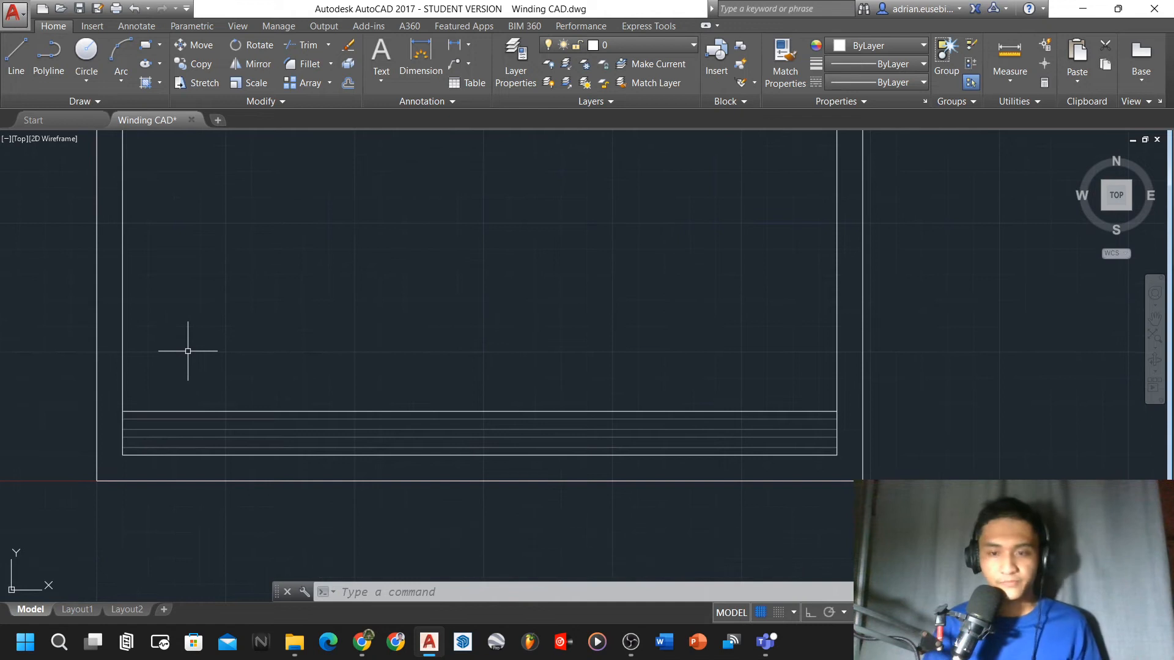
{"action": "scroll", "coordinate": [209, 341], "scroll_direction": "down", "scroll_amount": 2}
{"action": "scroll", "coordinate": [183, 393], "scroll_direction": "up", "scroll_amount": 2}
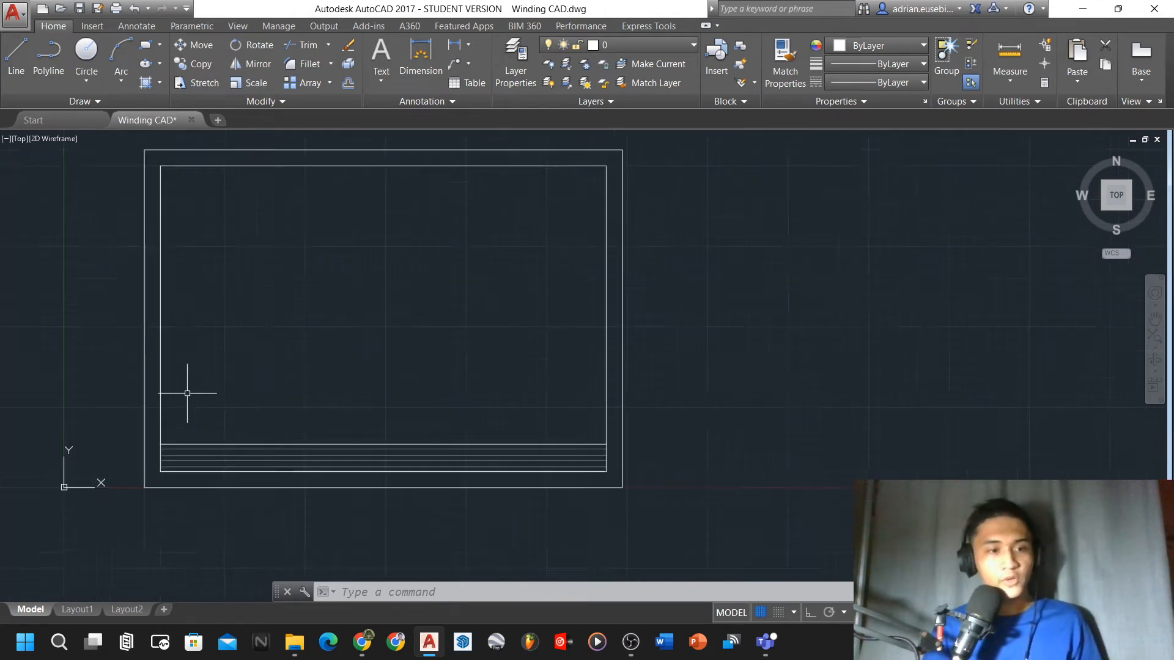
{"action": "left_click", "coordinate": [241, 408]}
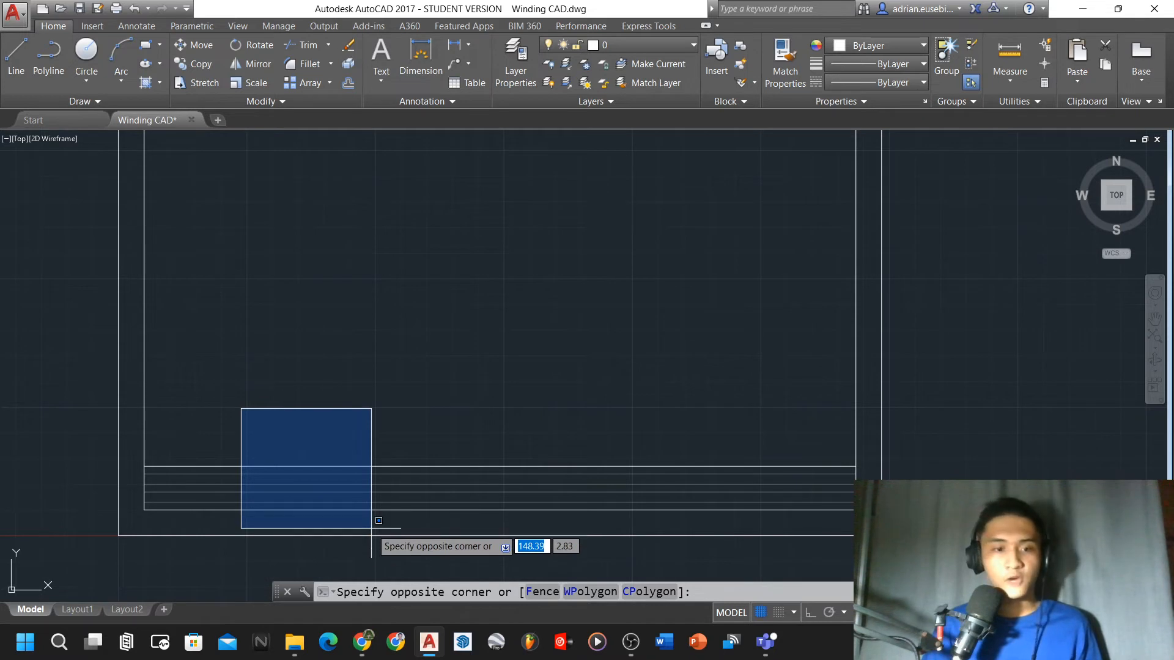
{"action": "left_click", "coordinate": [379, 520]}
{"action": "left_click", "coordinate": [374, 436]}
{"action": "left_click", "coordinate": [480, 498]}
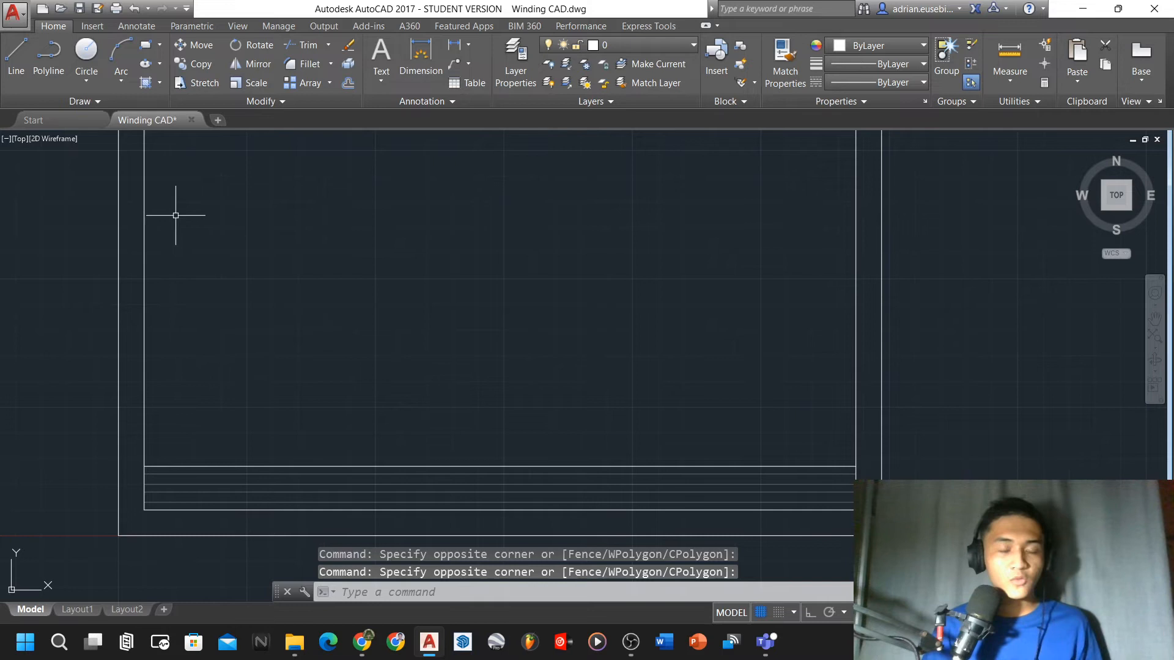
Offset the left vertical line of the inner border 70 mm to the right as the first title block divider
{"action": "left_click", "coordinate": [162, 264]}
{"action": "left_click", "coordinate": [136, 184]}
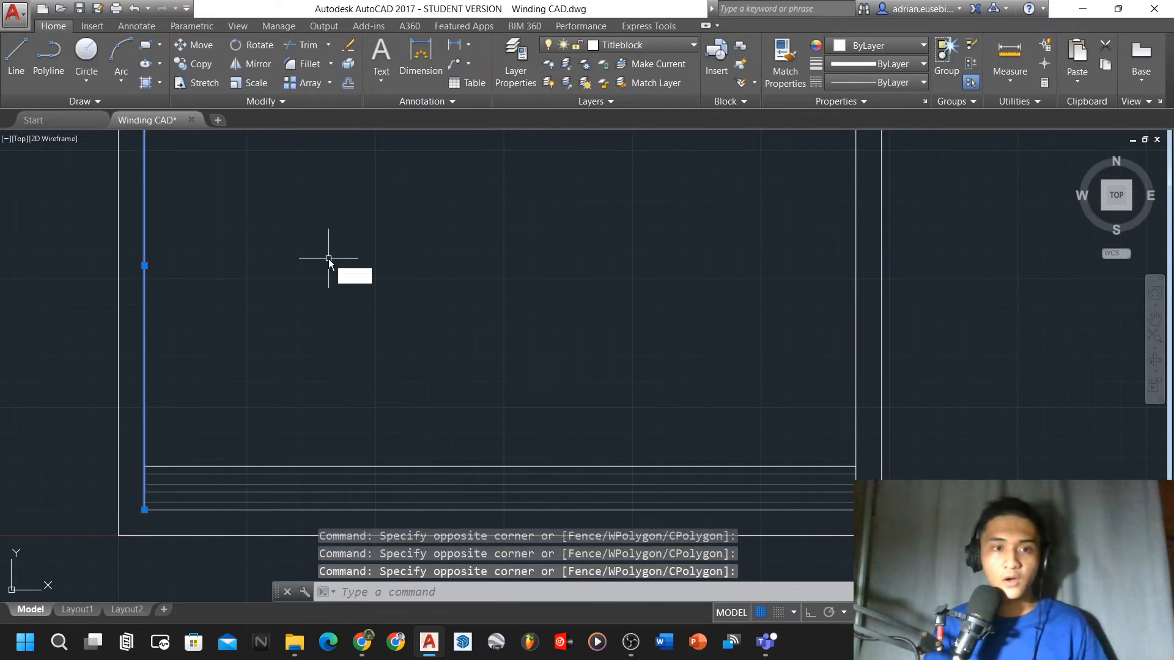
{"action": "type", "text": "O"}
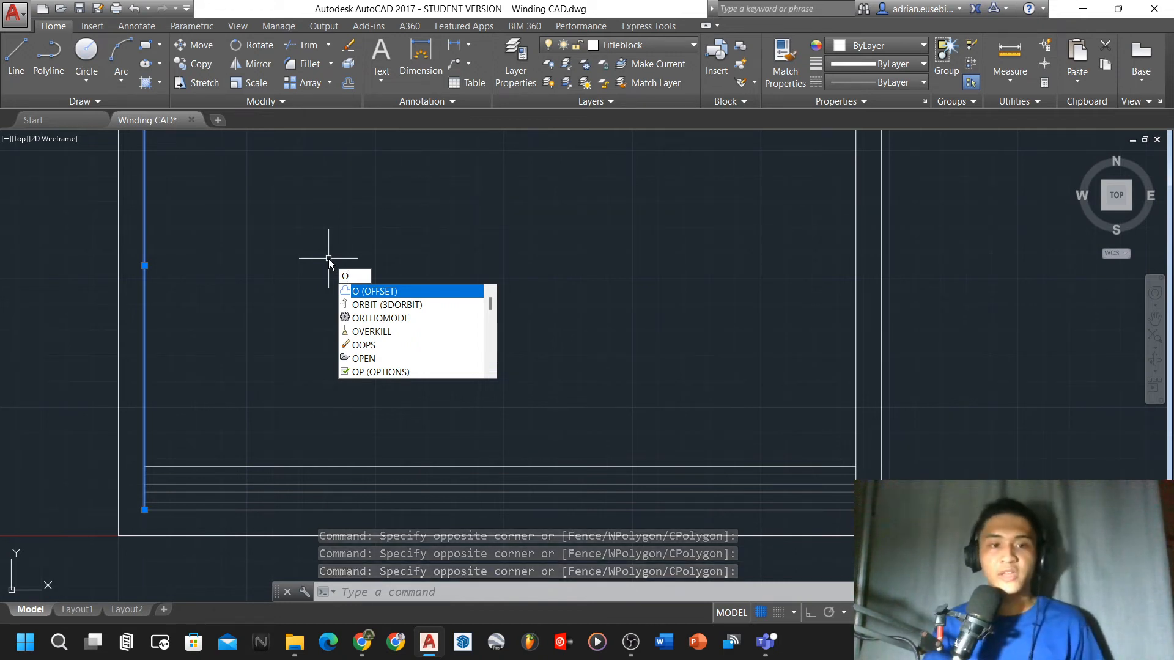
{"action": "key", "text": "Return"}
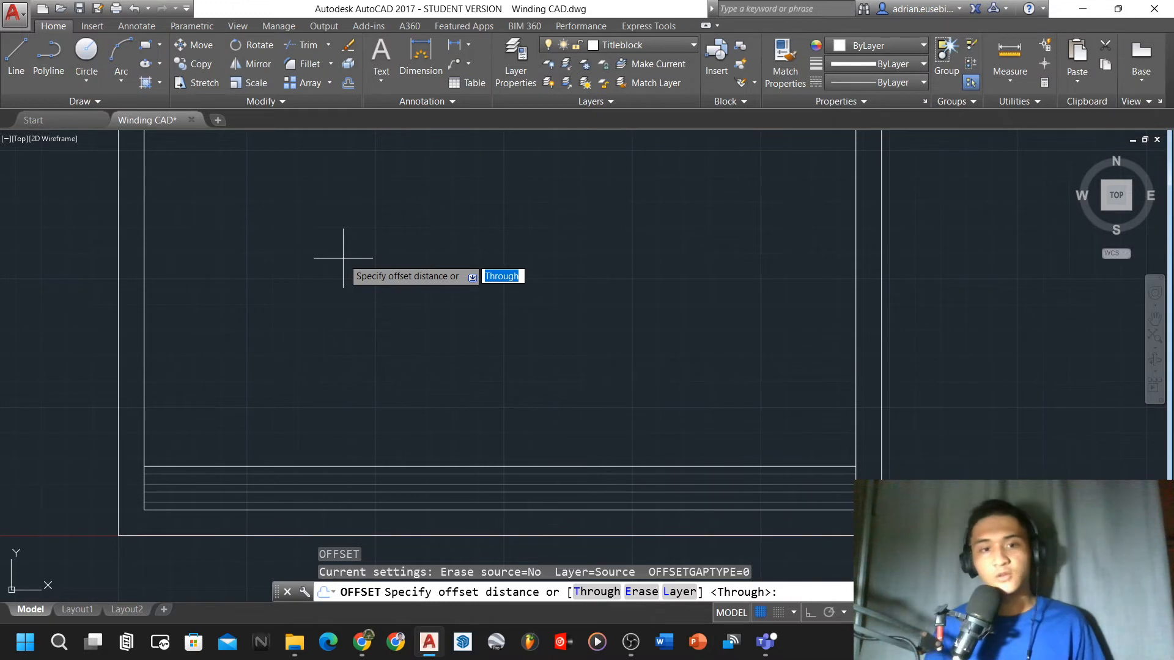
{"action": "key", "text": "Return"}
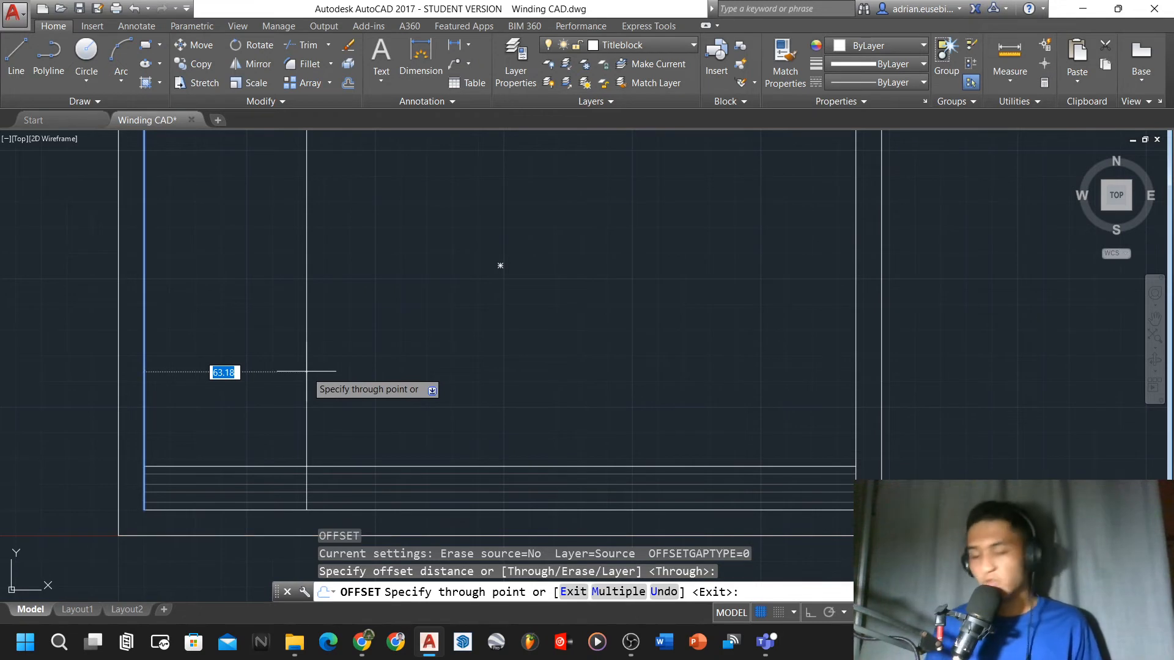
{"action": "key", "text": "Return"}
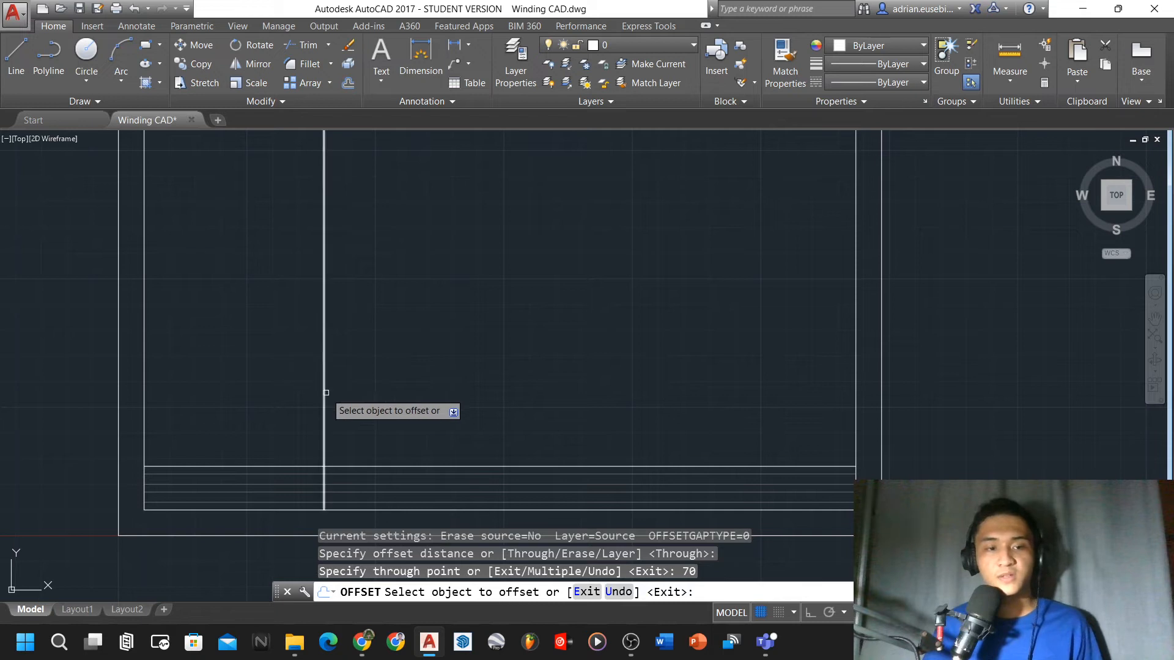
Offset the first vertical divider 70 mm to the right, then offset that copy another 70 mm to the right
{"action": "left_click", "coordinate": [324, 395]}
{"action": "type", "text": "70"}
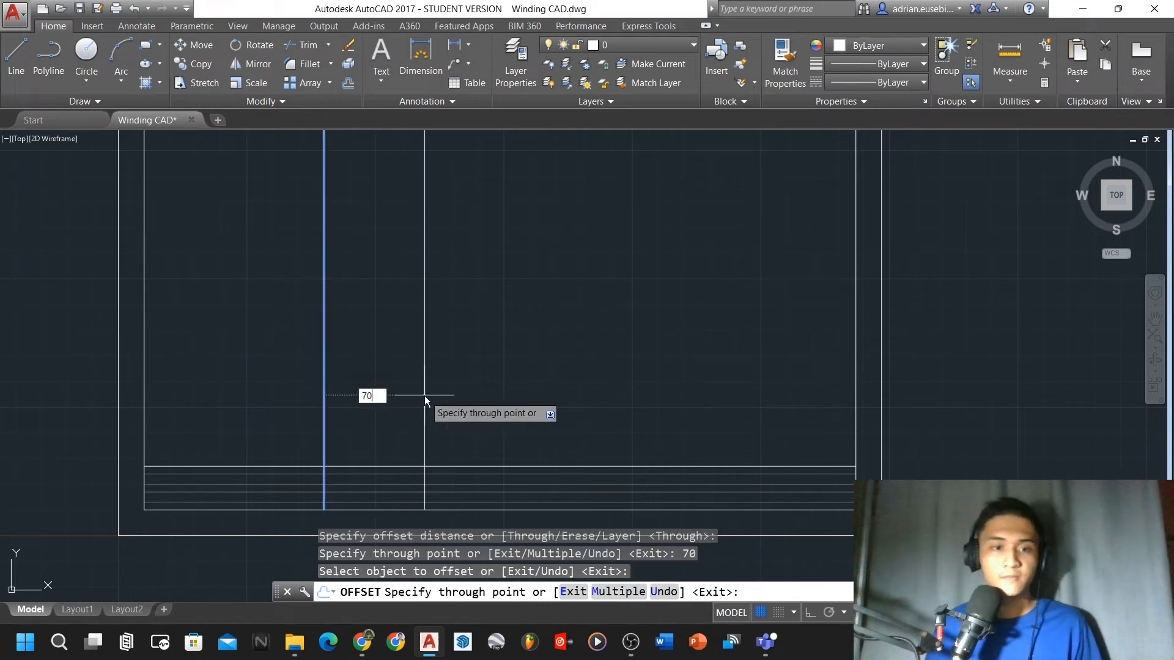
{"action": "key", "text": "Return"}
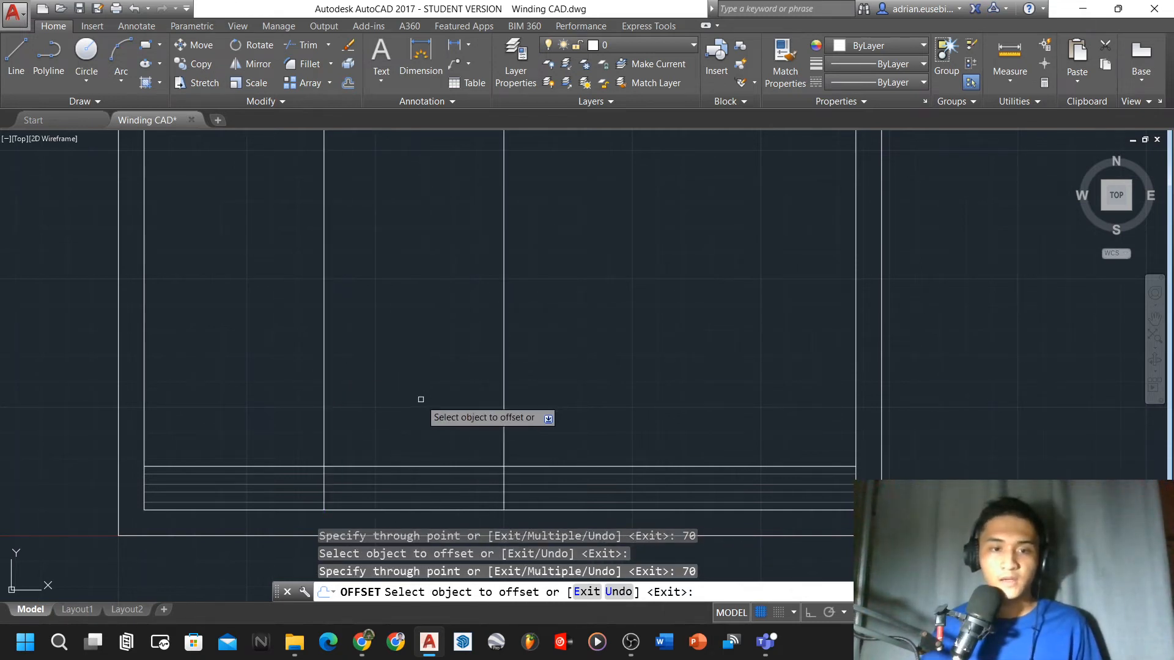
{"action": "left_click", "coordinate": [504, 364]}
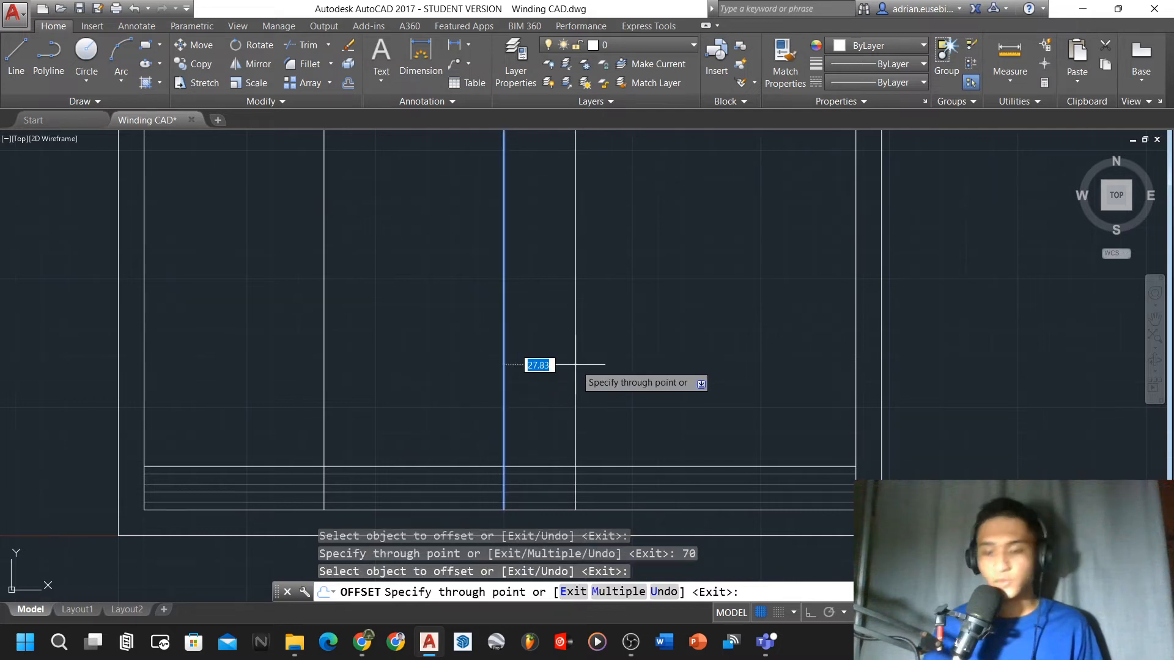
{"action": "type", "text": "70"}
{"action": "key", "text": "Return"}
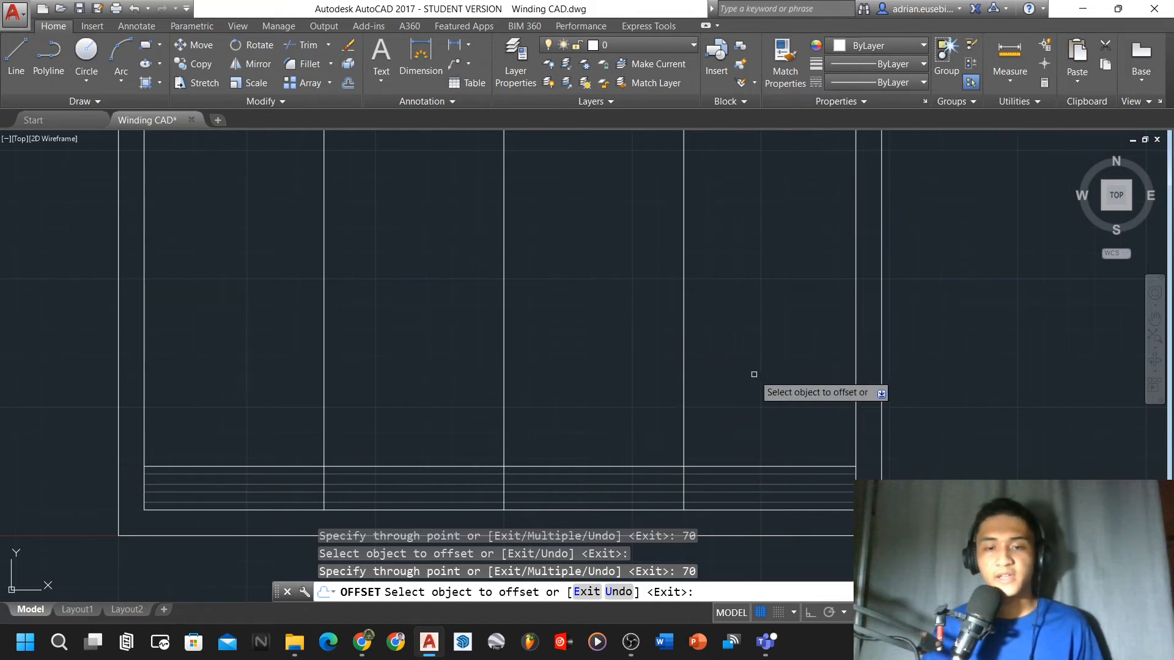
{"action": "key", "text": "Return"}
{"action": "key", "text": "Return"}
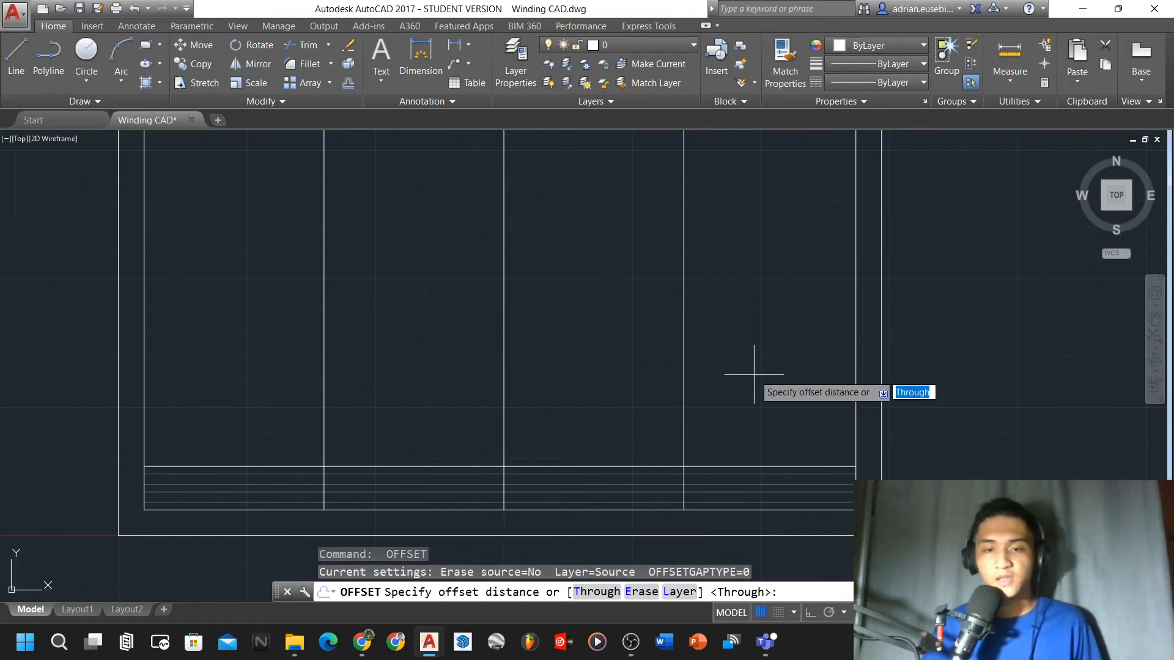
{"action": "key", "text": "Return"}
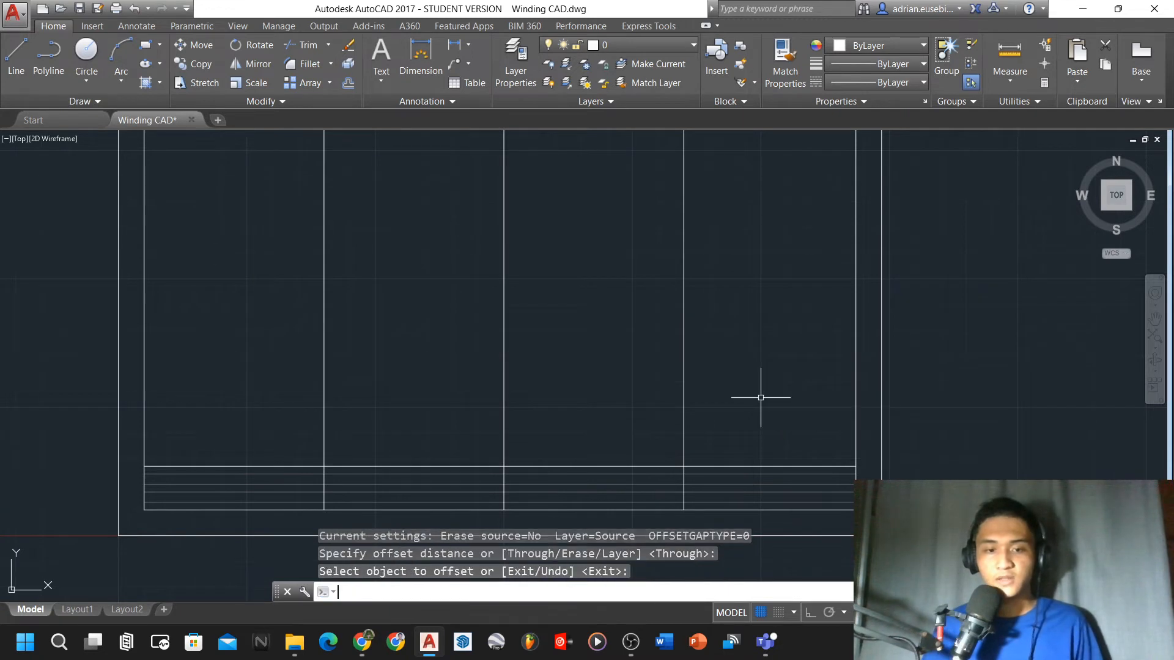
{"action": "left_click", "coordinate": [765, 418]}
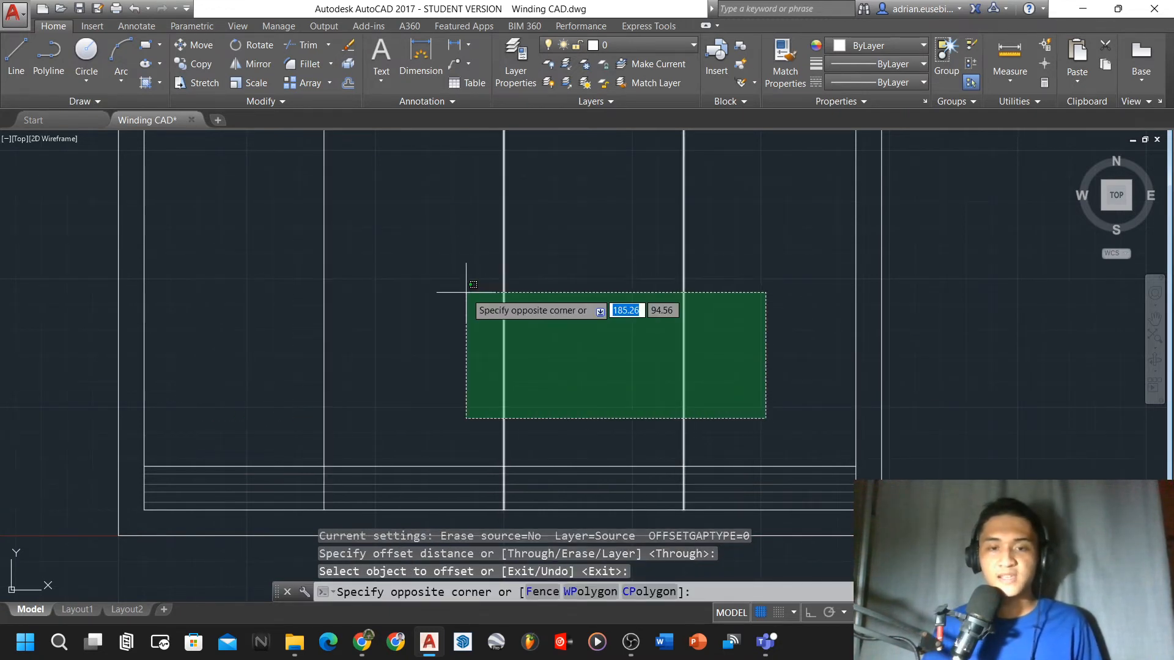
{"action": "left_click", "coordinate": [730, 331]}
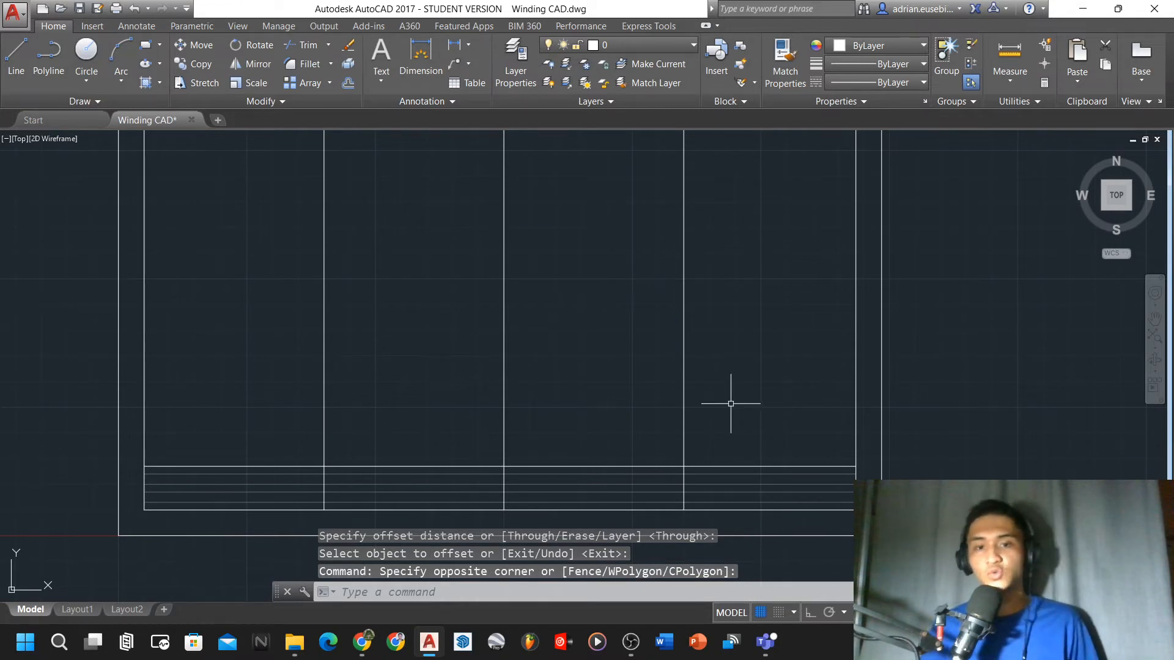
{"action": "left_click", "coordinate": [778, 367]}
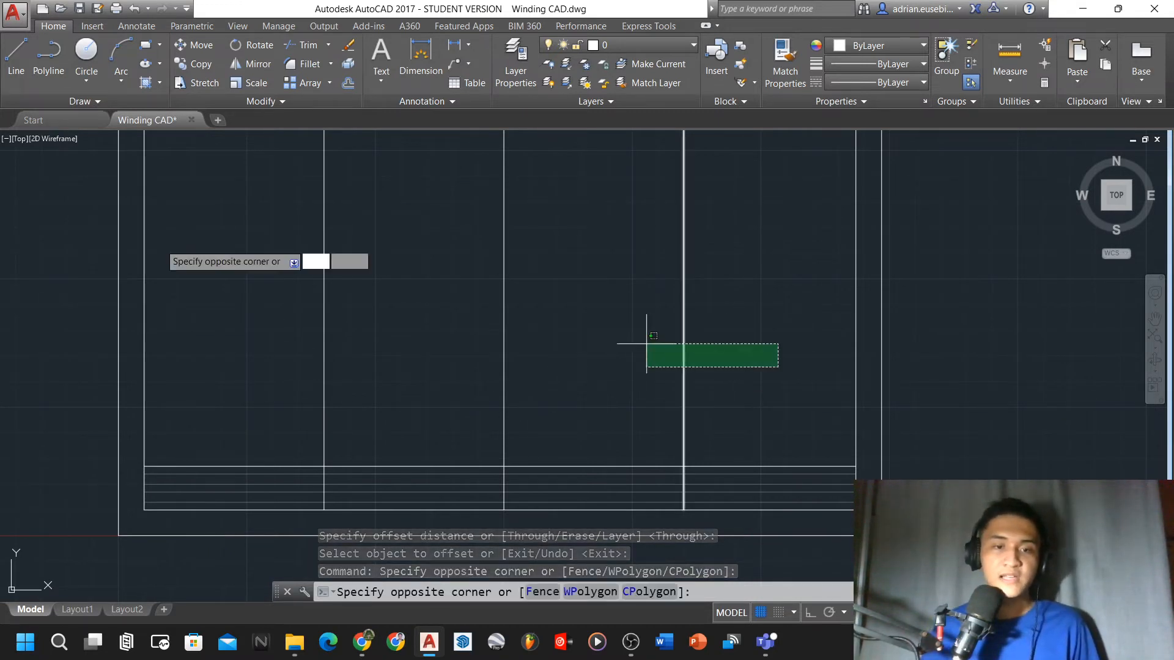
{"action": "left_click", "coordinate": [759, 327]}
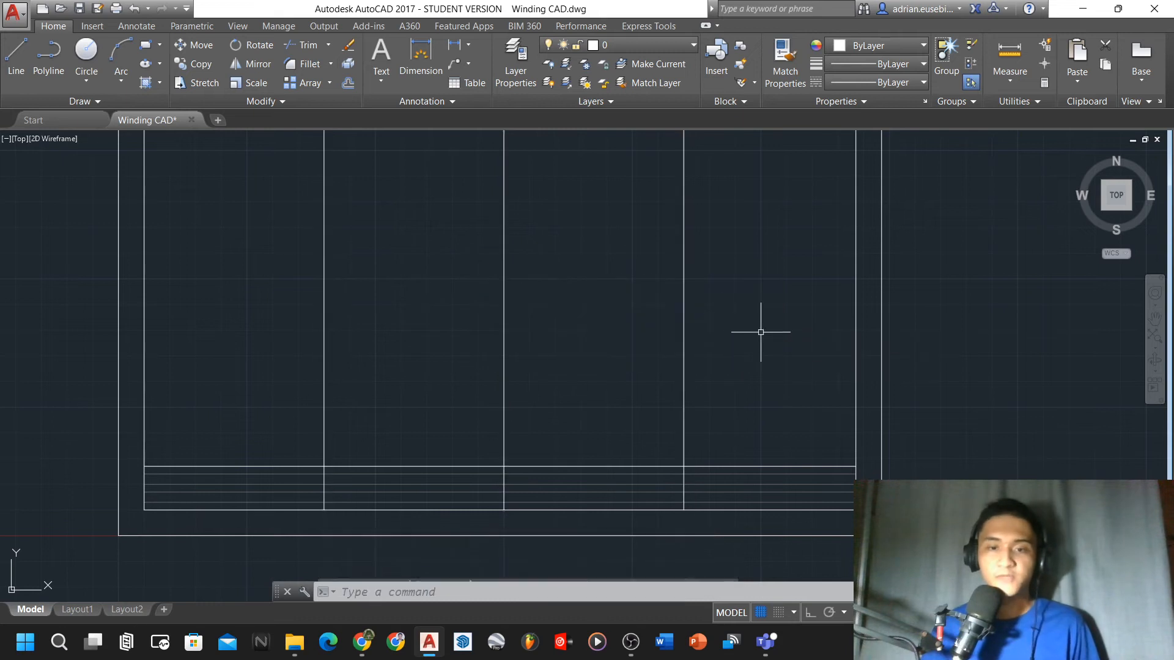
{"action": "left_click", "coordinate": [758, 328]}
{"action": "left_click", "coordinate": [752, 328]}
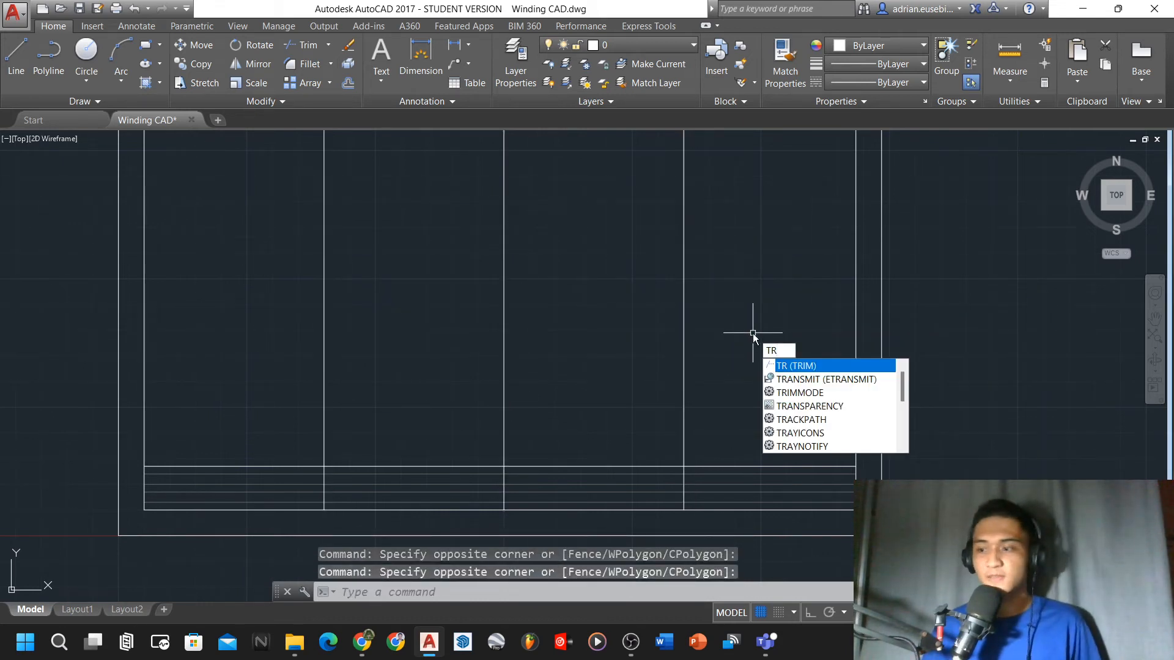
Trim the three vertical dividers above the top line of the title block strip, using all objects as cutting edges
{"action": "key", "text": "Return"}
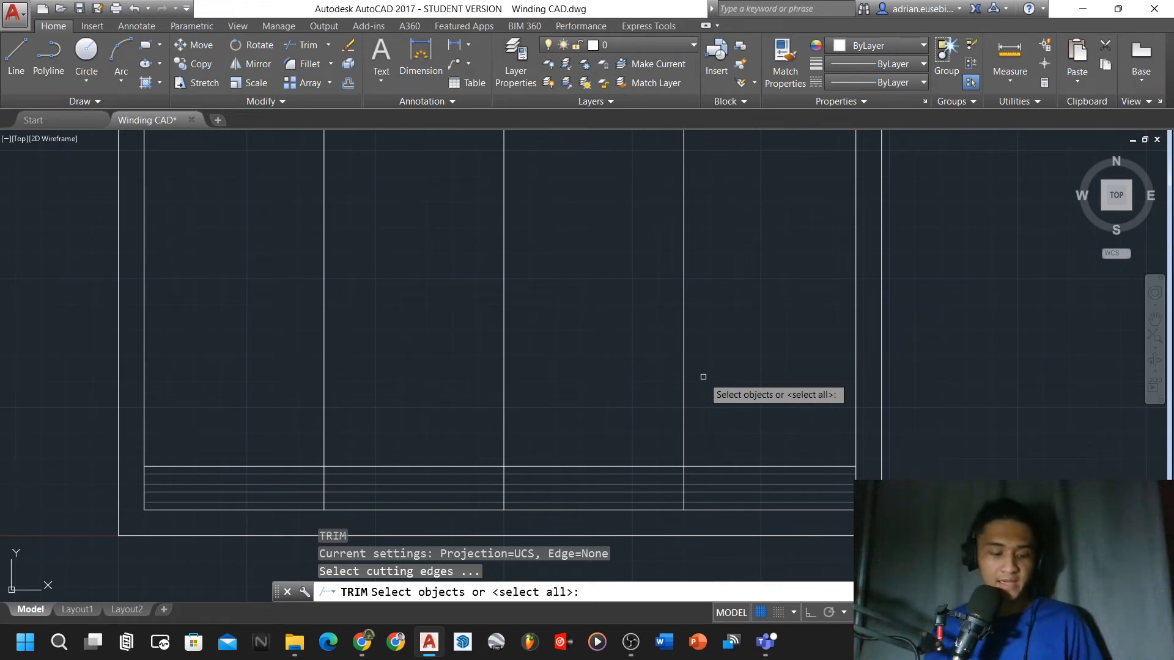
{"action": "key", "text": "Return"}
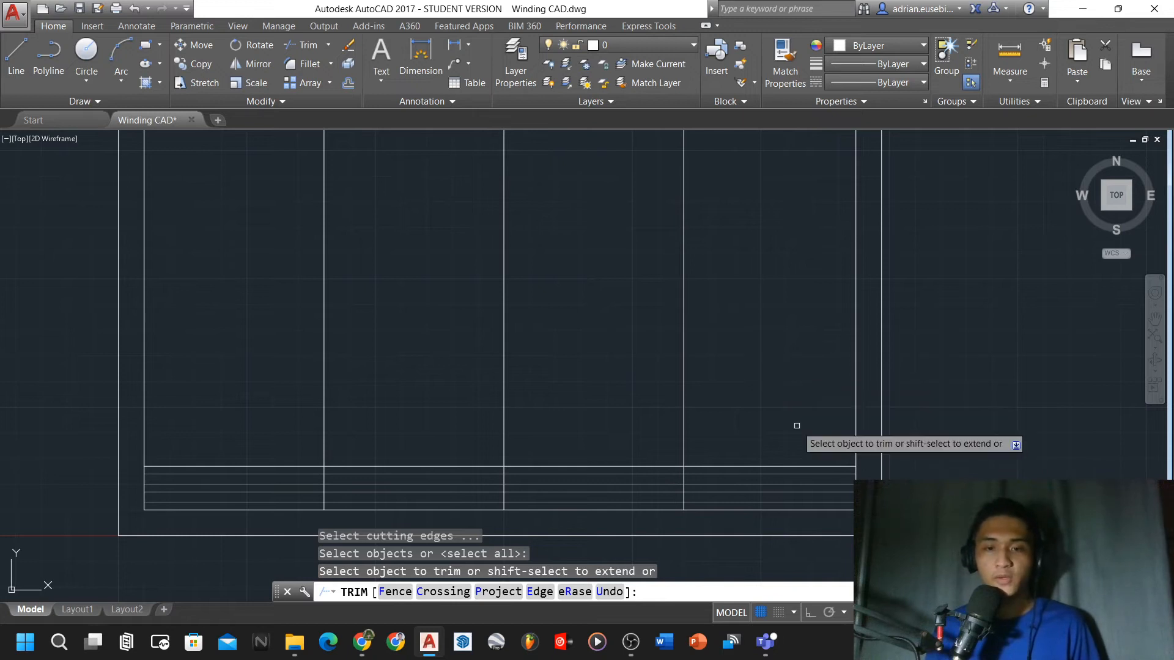
{"action": "left_click", "coordinate": [734, 445]}
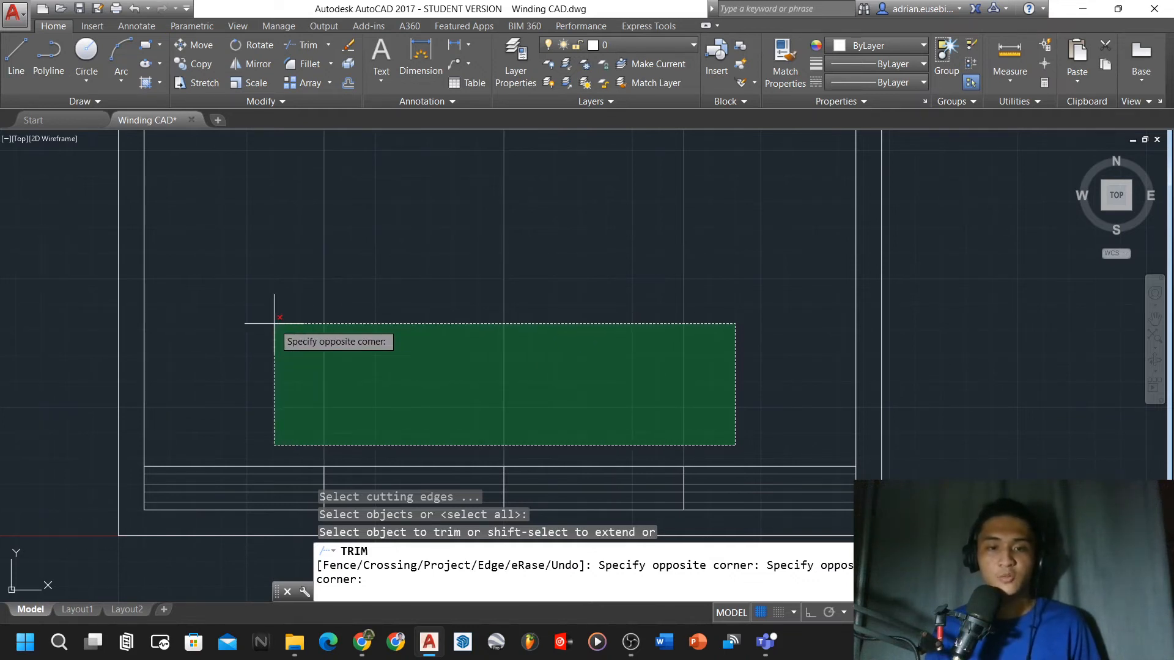
{"action": "left_click", "coordinate": [261, 278]}
{"action": "left_click", "coordinate": [260, 283]}
{"action": "left_click", "coordinate": [590, 349]}
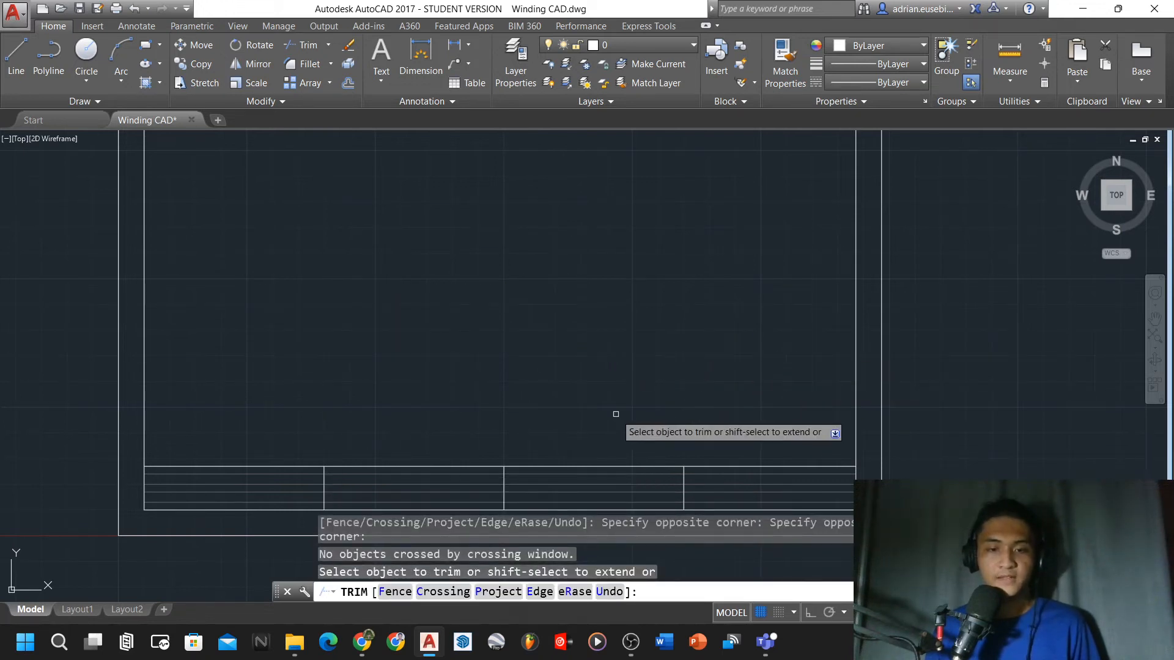
{"action": "key", "text": "Return"}
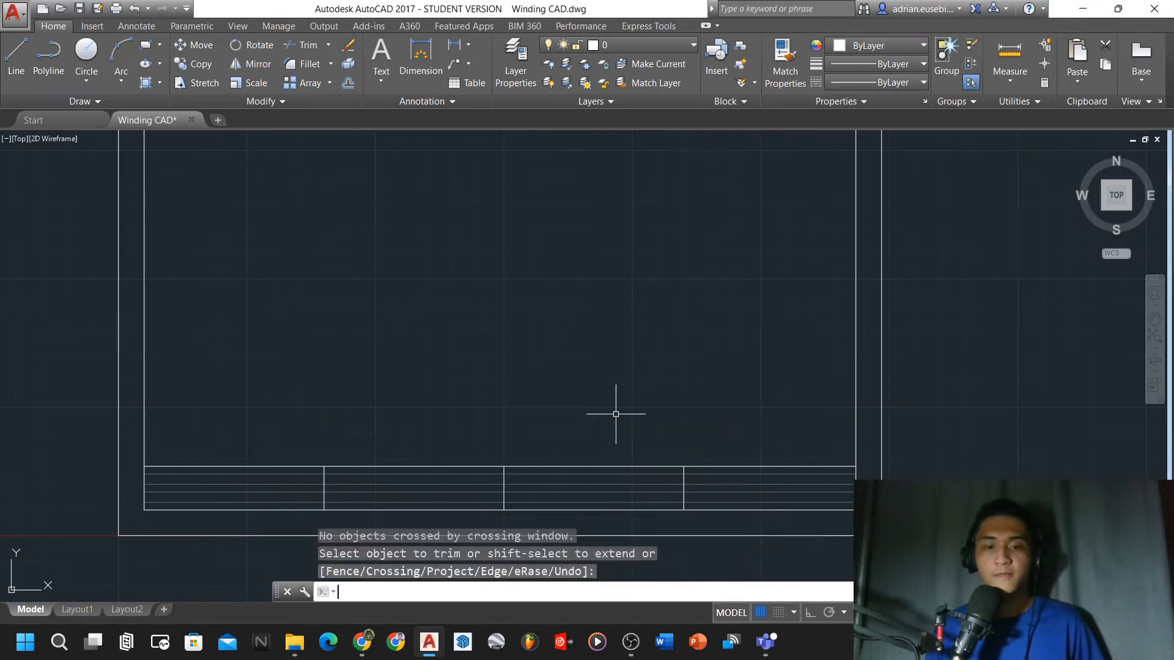
Place a multiline text box across the full width of the first title block cell, between its upper two guidelines
{"action": "scroll", "coordinate": [615, 414], "scroll_direction": "down", "scroll_amount": 2}
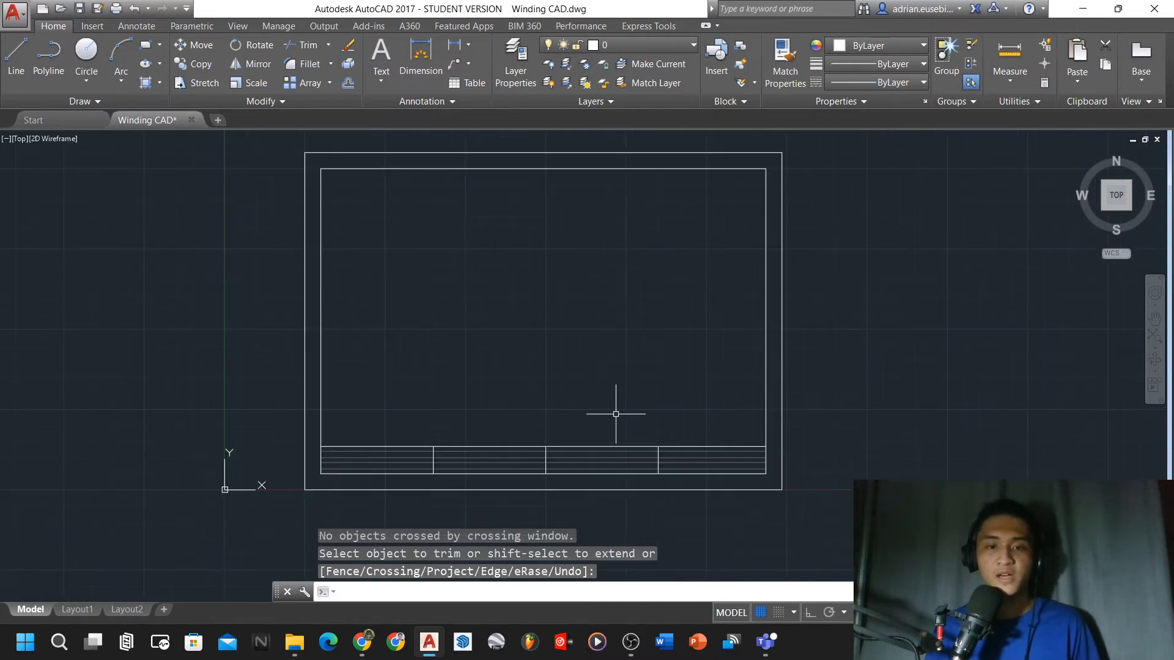
{"action": "scroll", "coordinate": [491, 459], "scroll_direction": "up", "scroll_amount": 2}
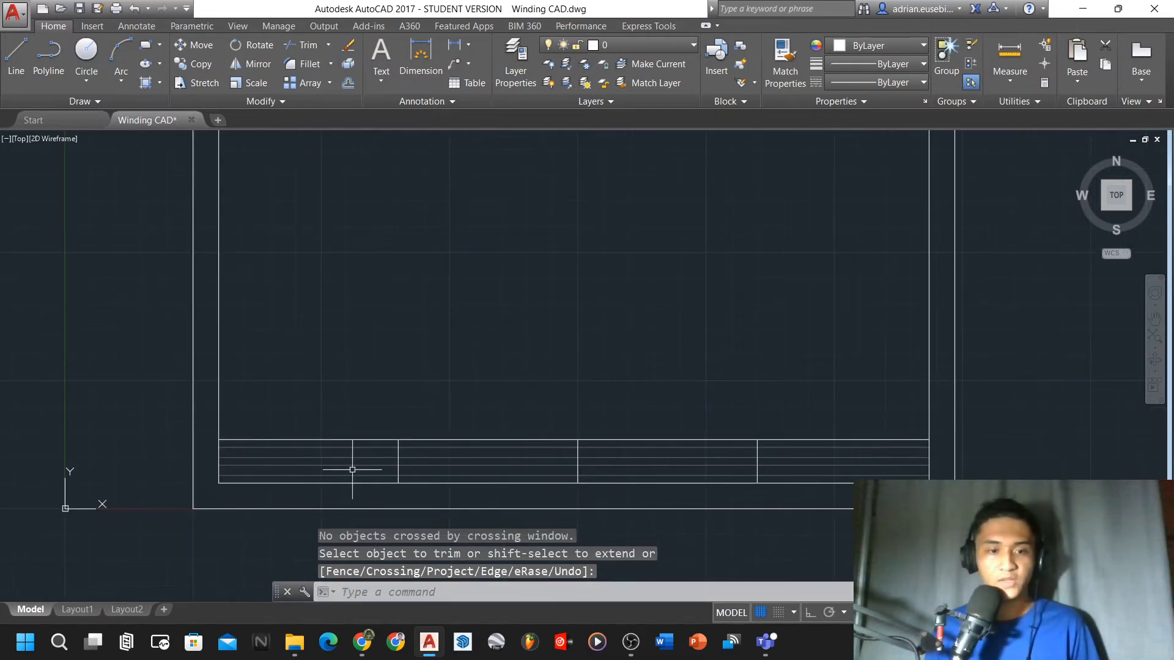
{"action": "scroll", "coordinate": [256, 472], "scroll_direction": "up", "scroll_amount": 5}
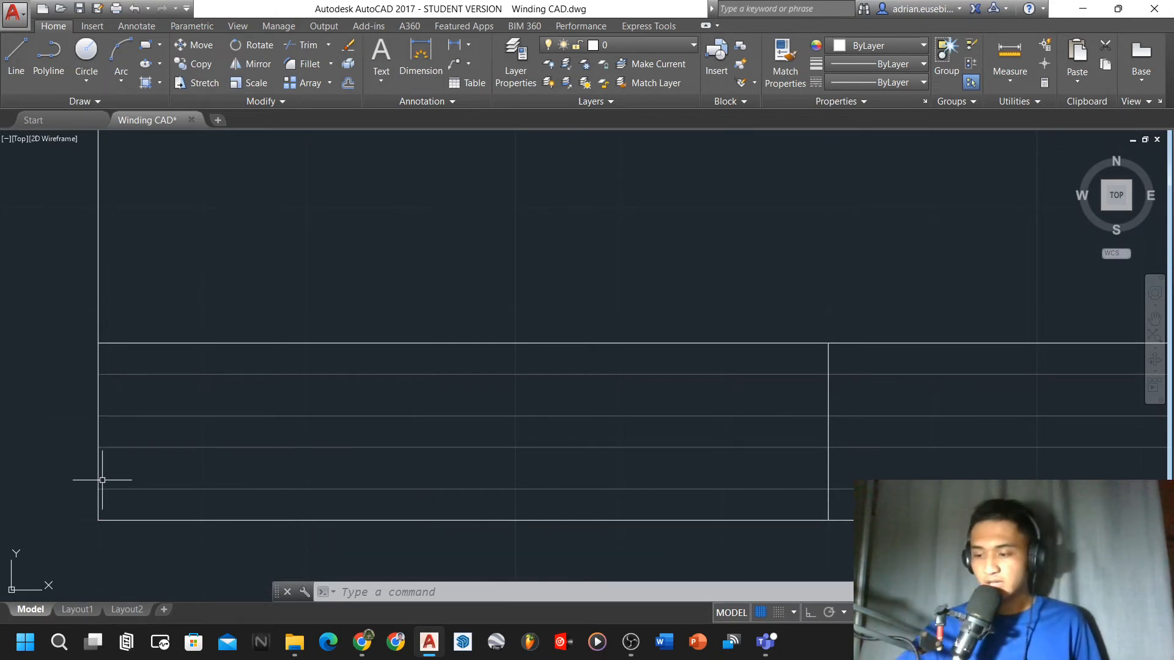
{"action": "scroll", "coordinate": [153, 443], "scroll_direction": "down", "scroll_amount": 4}
{"action": "type", "text": "T"}
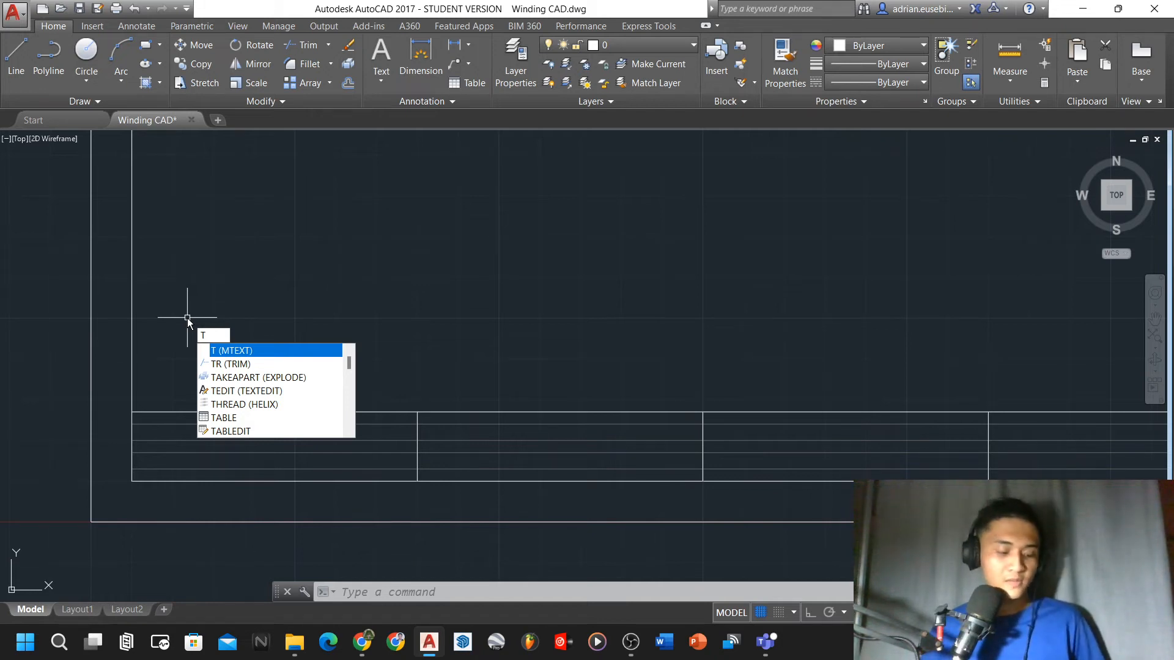
{"action": "key", "text": "Return"}
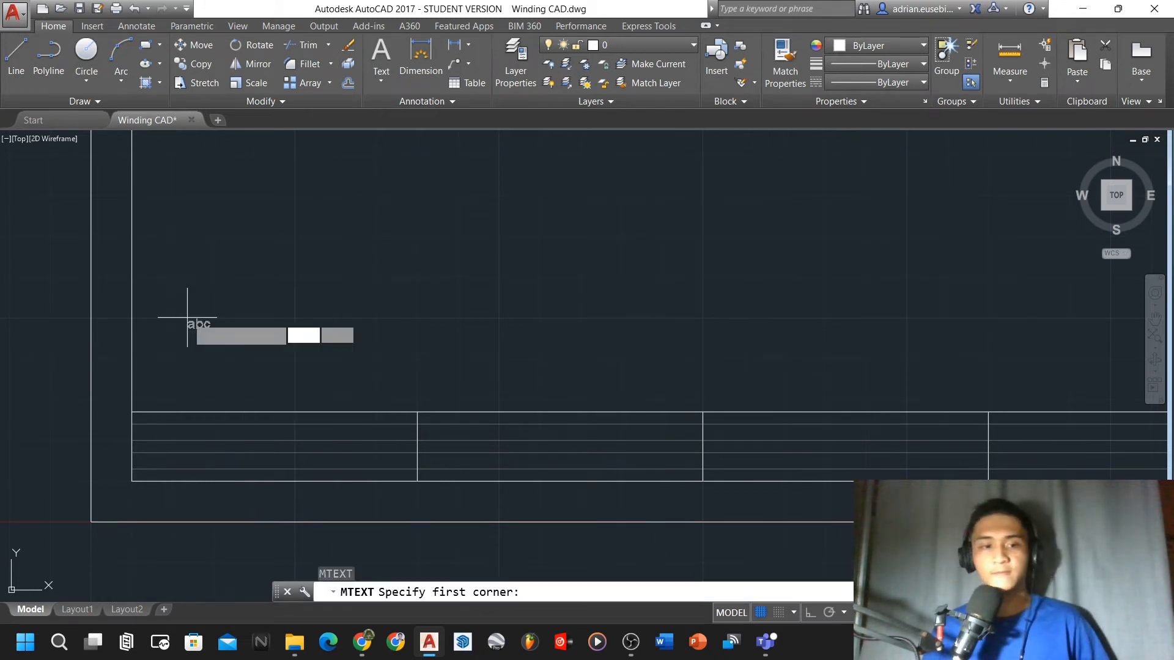
{"action": "scroll", "coordinate": [138, 425], "scroll_direction": "up", "scroll_amount": 10}
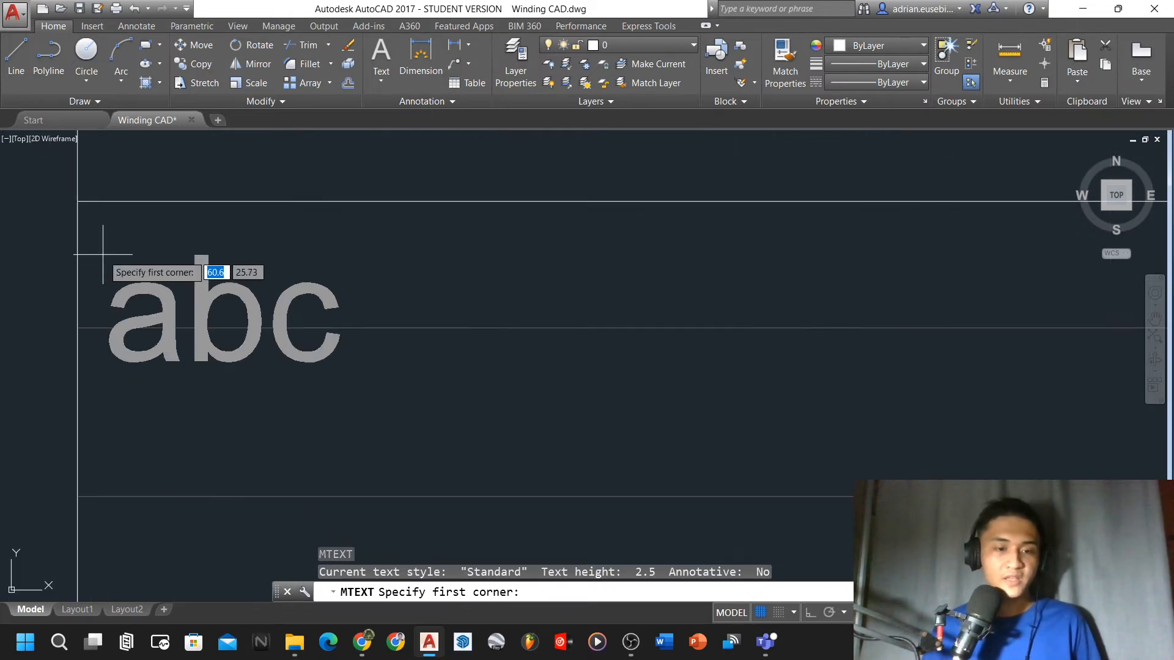
{"action": "scroll", "coordinate": [103, 253], "scroll_direction": "down", "scroll_amount": 2}
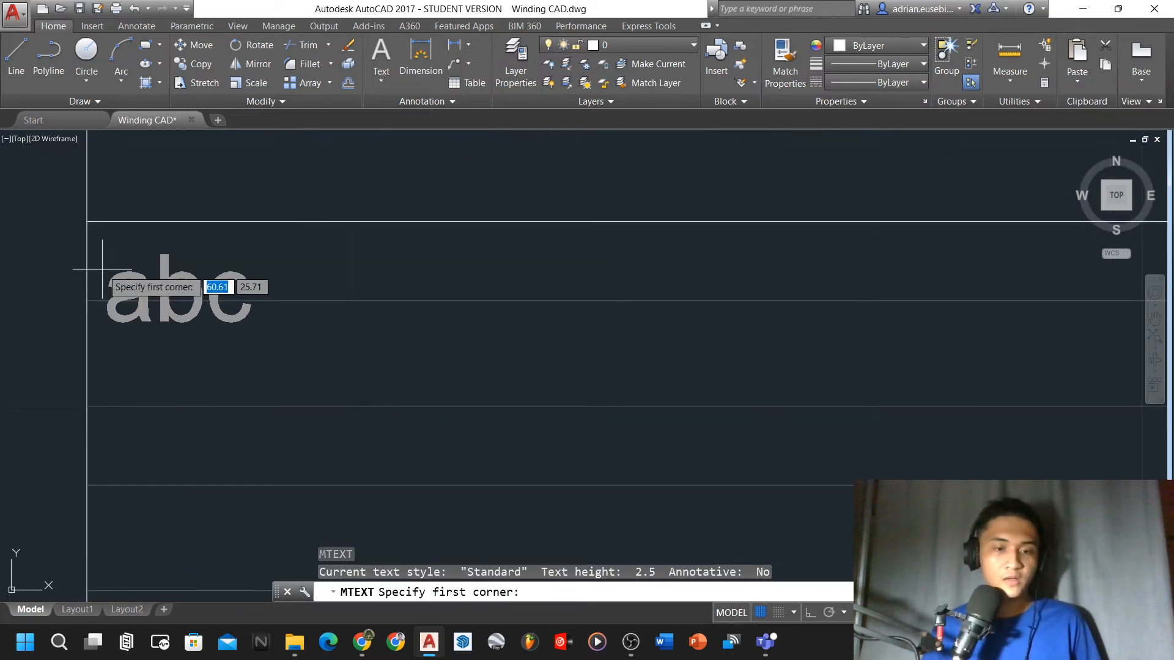
{"action": "left_click", "coordinate": [86, 311]}
{"action": "scroll", "coordinate": [255, 374], "scroll_direction": "down", "scroll_amount": 4}
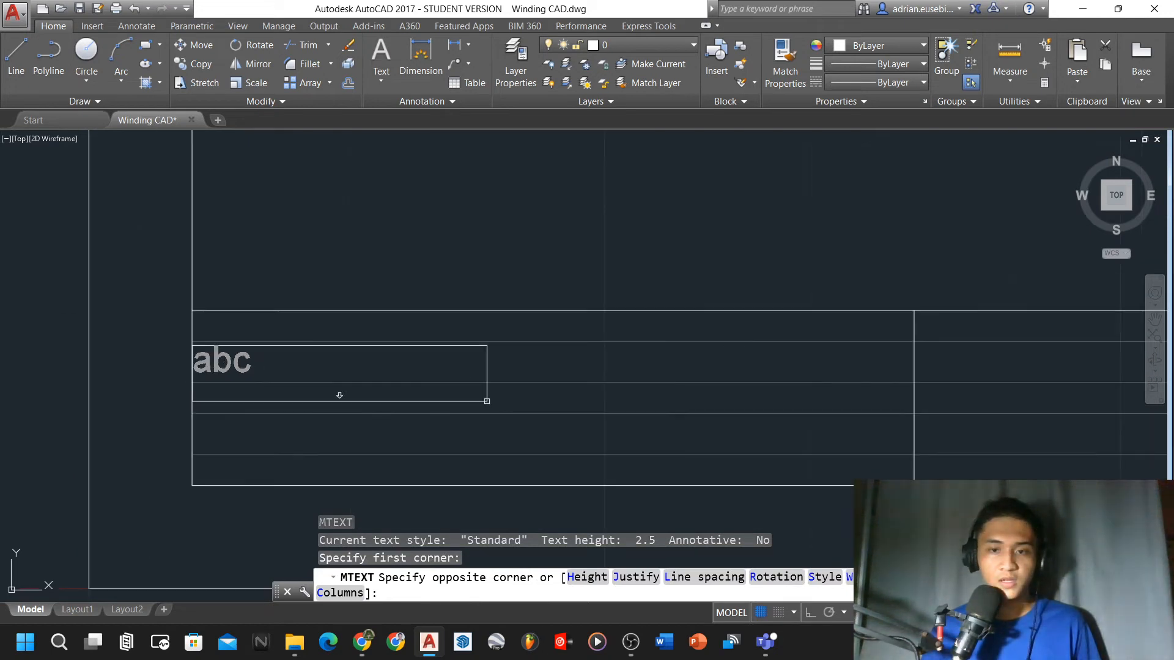
{"action": "left_click", "coordinate": [914, 382]}
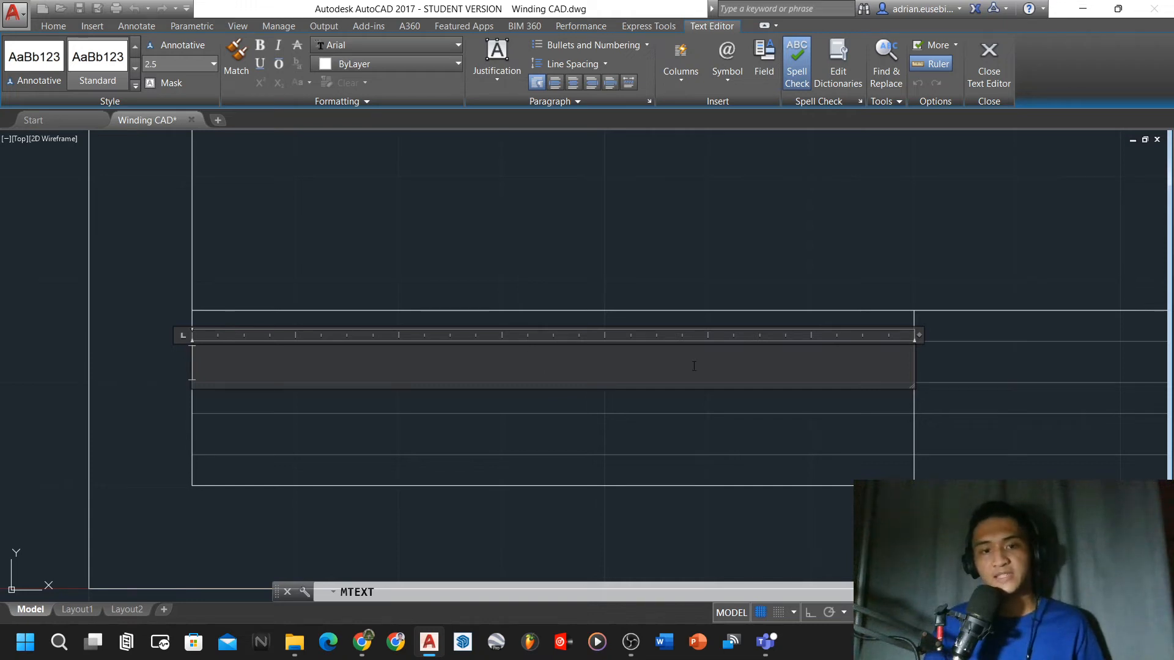
Centre the paragraph, enter "COLLEGE NAME - CAMPUS" as the text and finish editing
{"action": "left_click", "coordinate": [570, 85]}
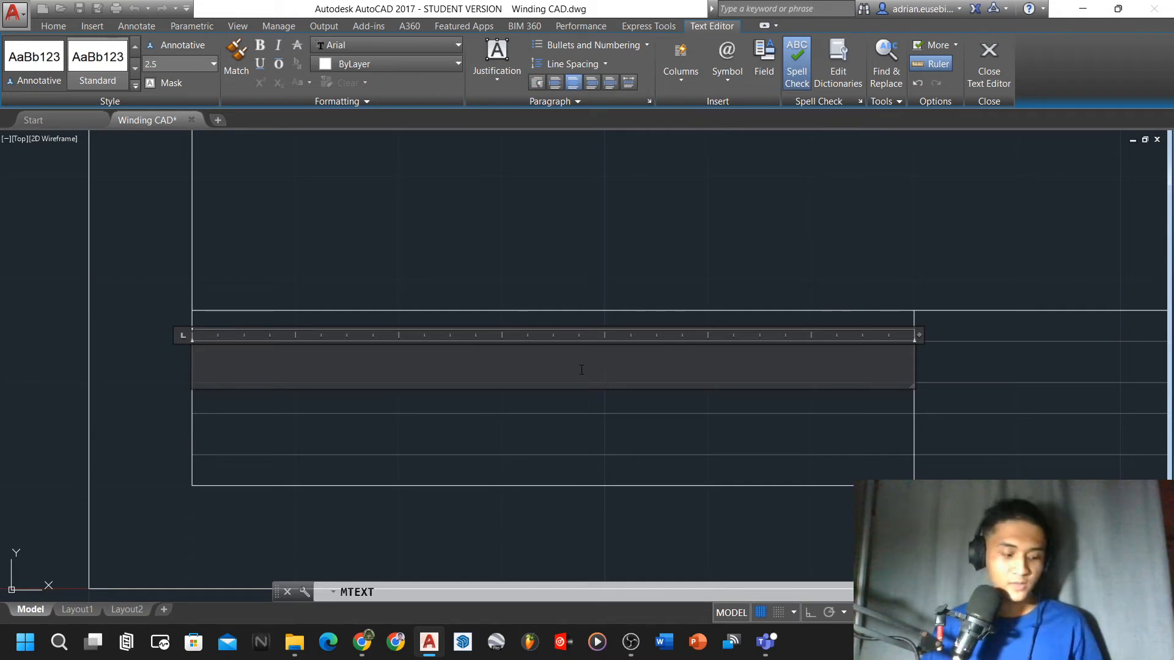
{"action": "key", "text": "Caps_Lock"}
{"action": "key", "text": "Caps_Lock"}
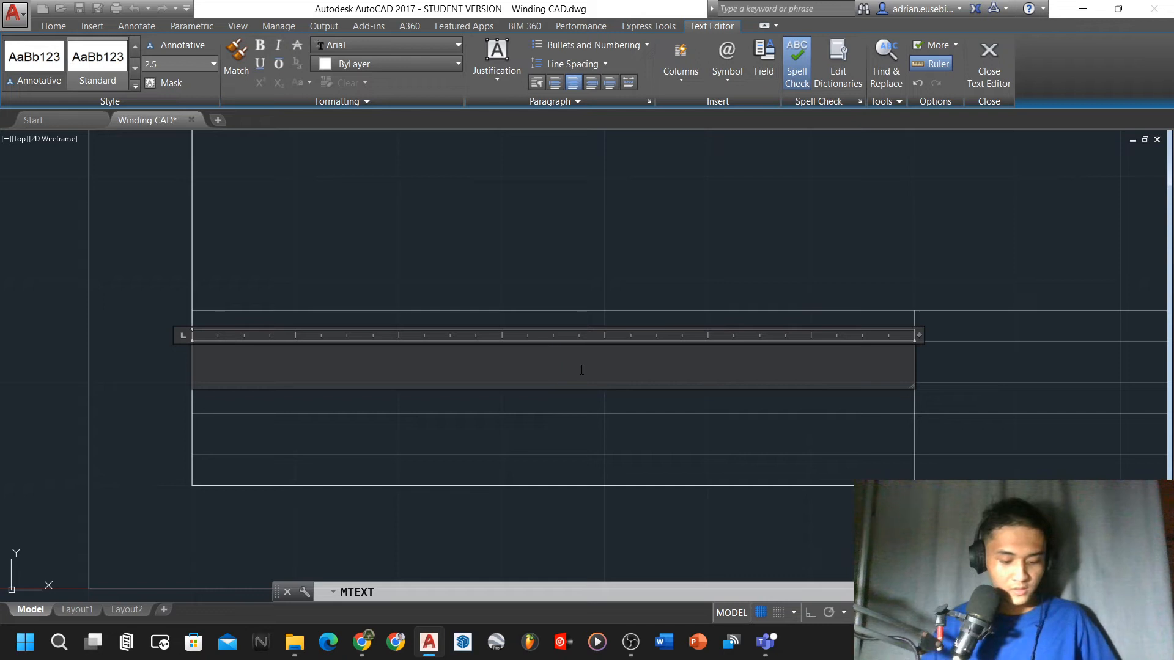
{"action": "type", "text": "CAMPU"}
{"action": "key", "text": "BackSpace"}
{"action": "key", "text": "BackSpace"}
{"action": "key", "text": "BackSpace"}
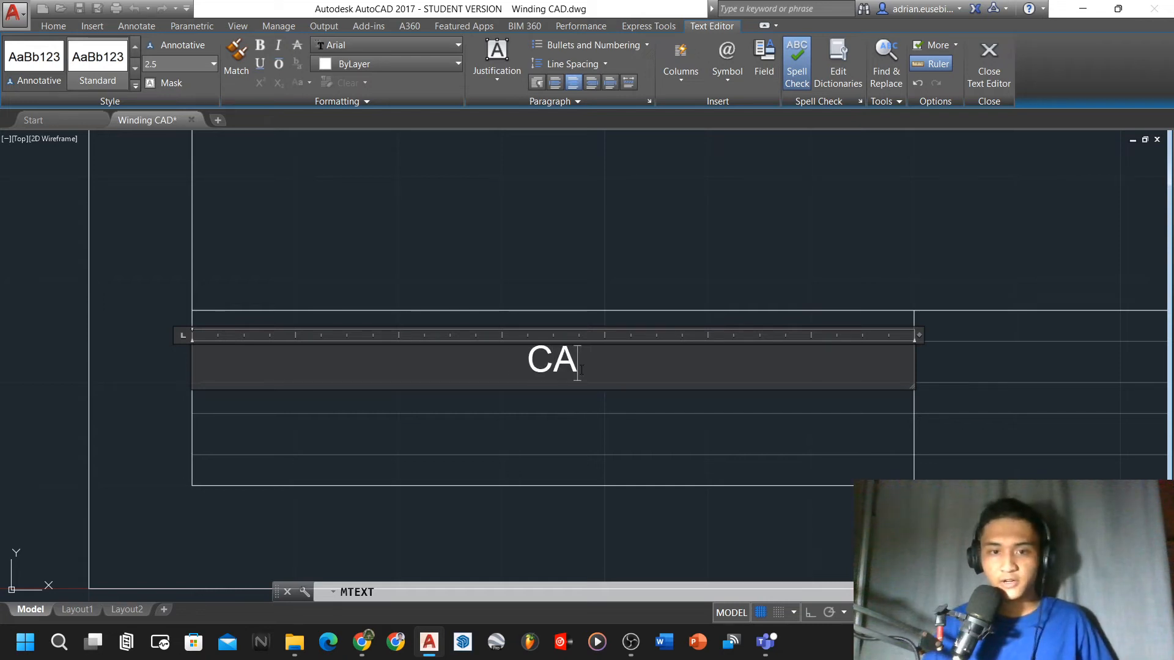
{"action": "key", "text": "BackSpace"}
{"action": "type", "text": "OLLEGE NAME - CAMPUS"}
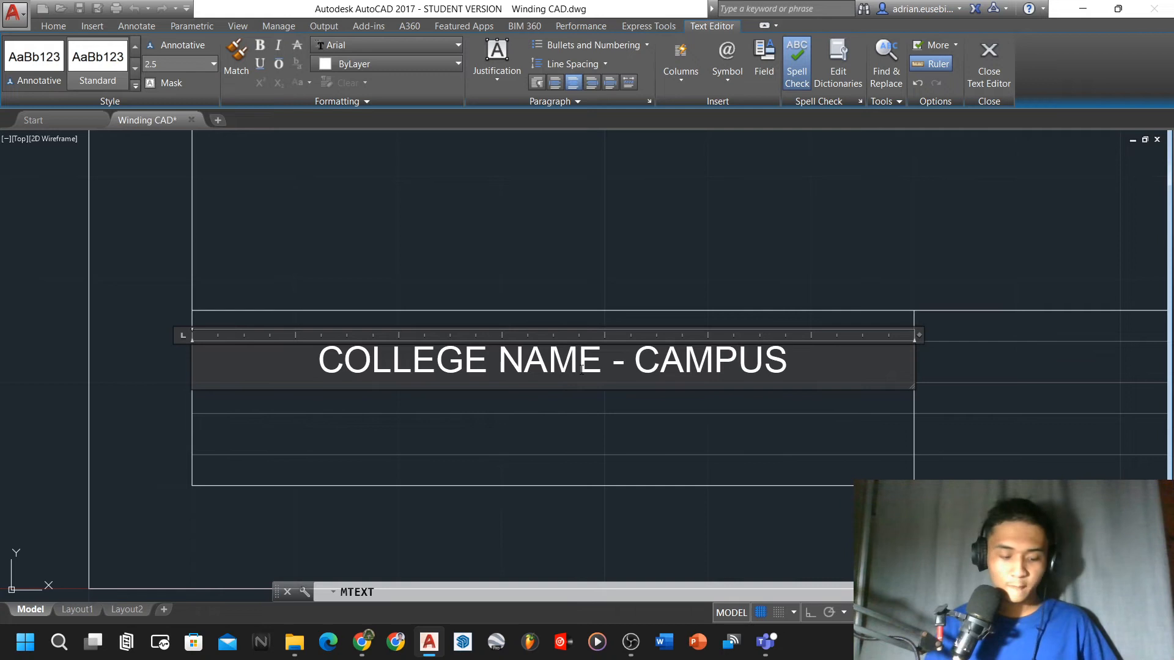
{"action": "left_click", "coordinate": [772, 304]}
Copy the college name text 7 mm straight down into the lower row of the first cell, using the top guideline's left end as base point
{"action": "left_click", "coordinate": [789, 361]}
{"action": "left_click", "coordinate": [670, 365]}
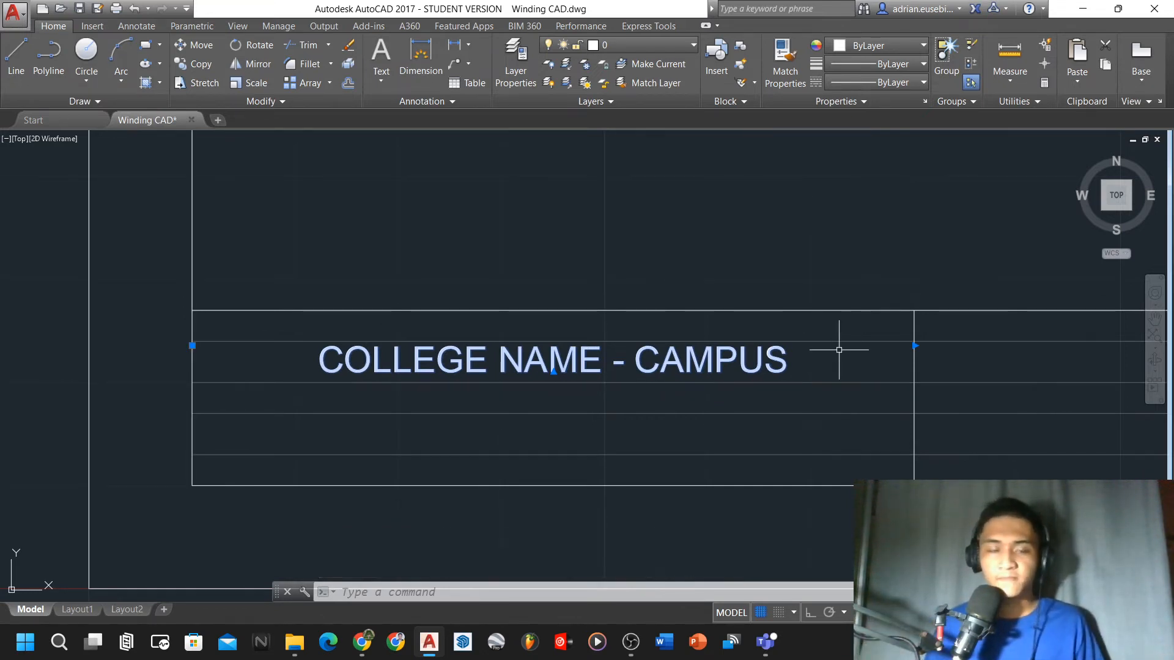
{"action": "type", "text": "co"}
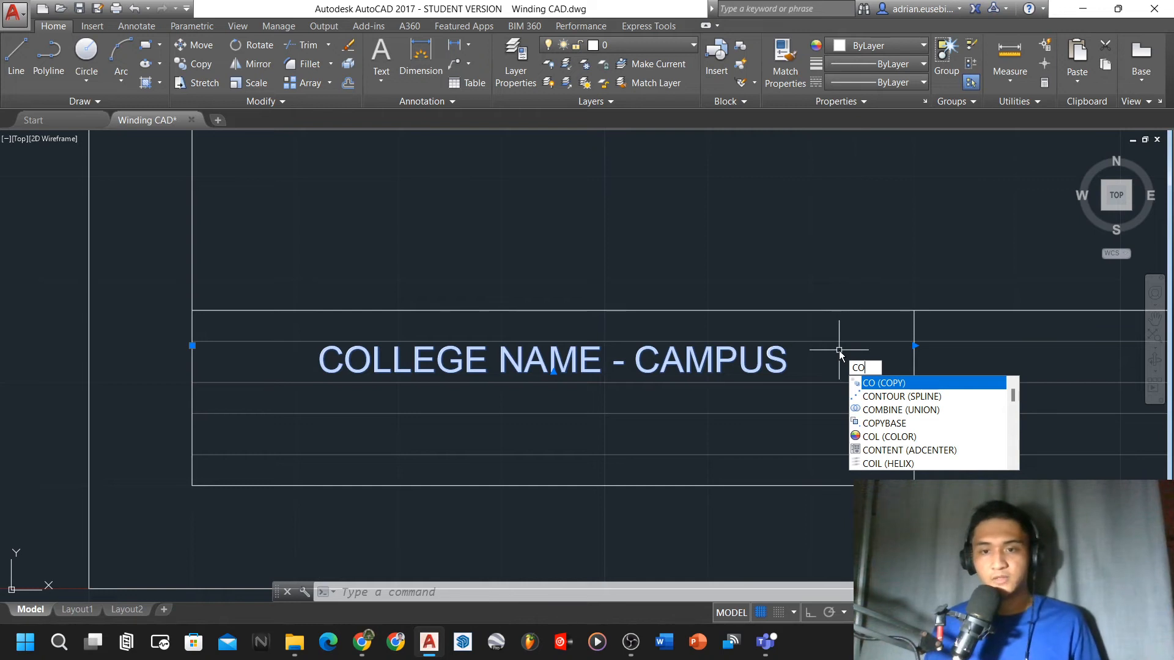
{"action": "left_click", "coordinate": [890, 385]}
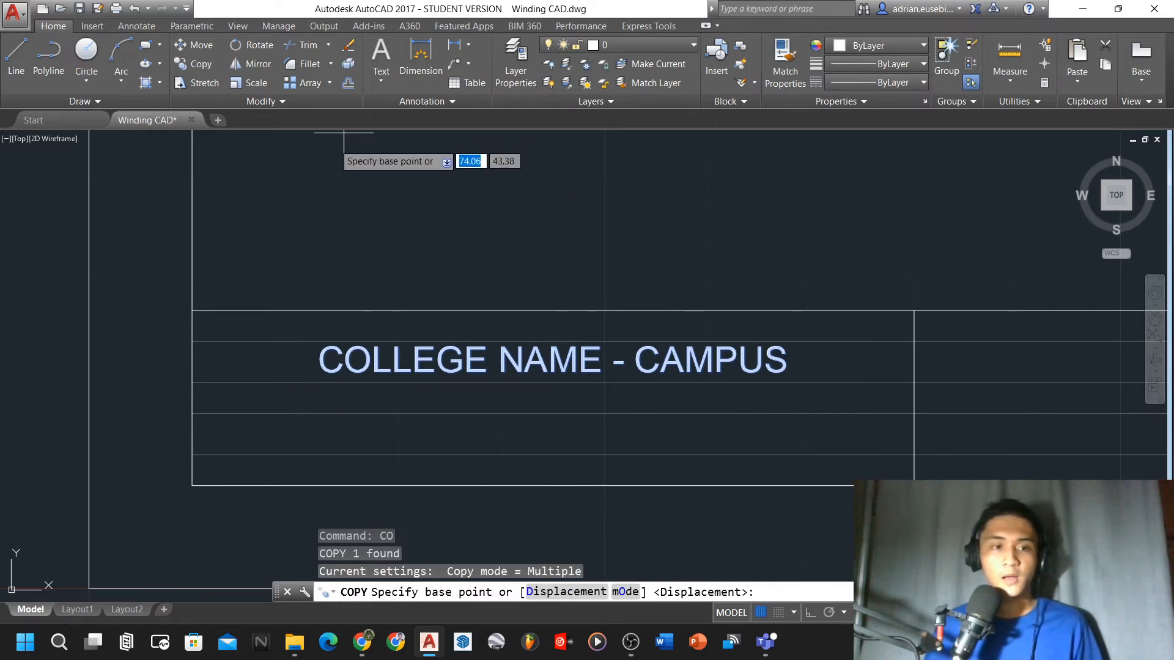
{"action": "left_click", "coordinate": [192, 341]}
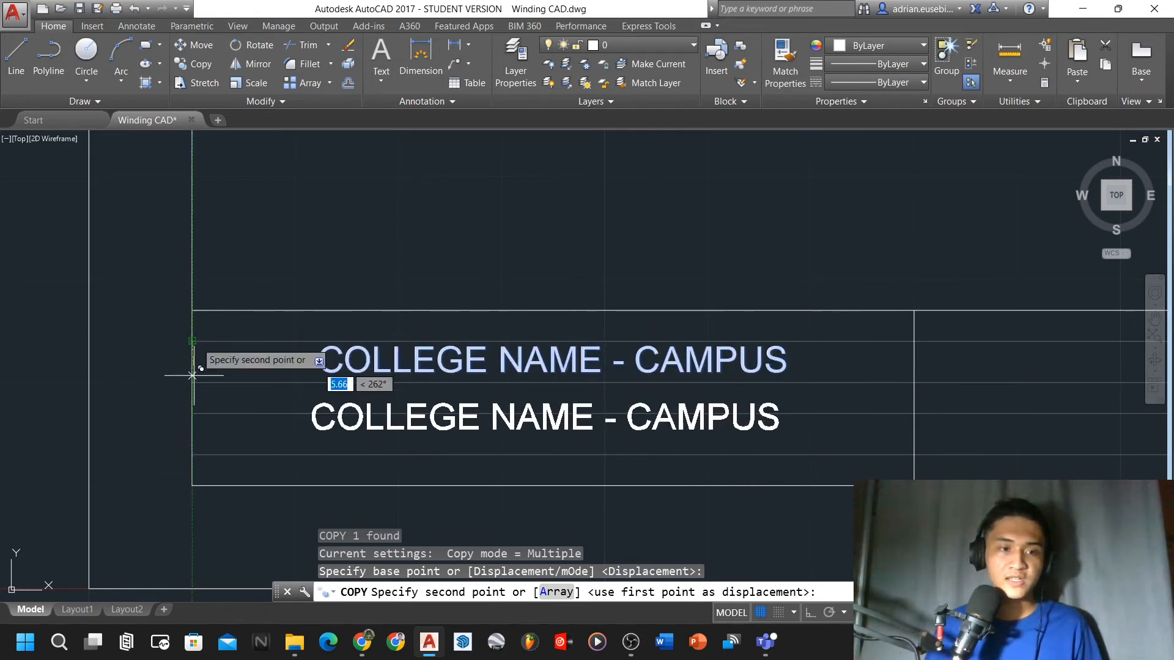
{"action": "left_click", "coordinate": [199, 406]}
Place copies of the college name text in the lower and upper rows of the second title block cell
{"action": "scroll", "coordinate": [196, 405], "scroll_direction": "down", "scroll_amount": 2}
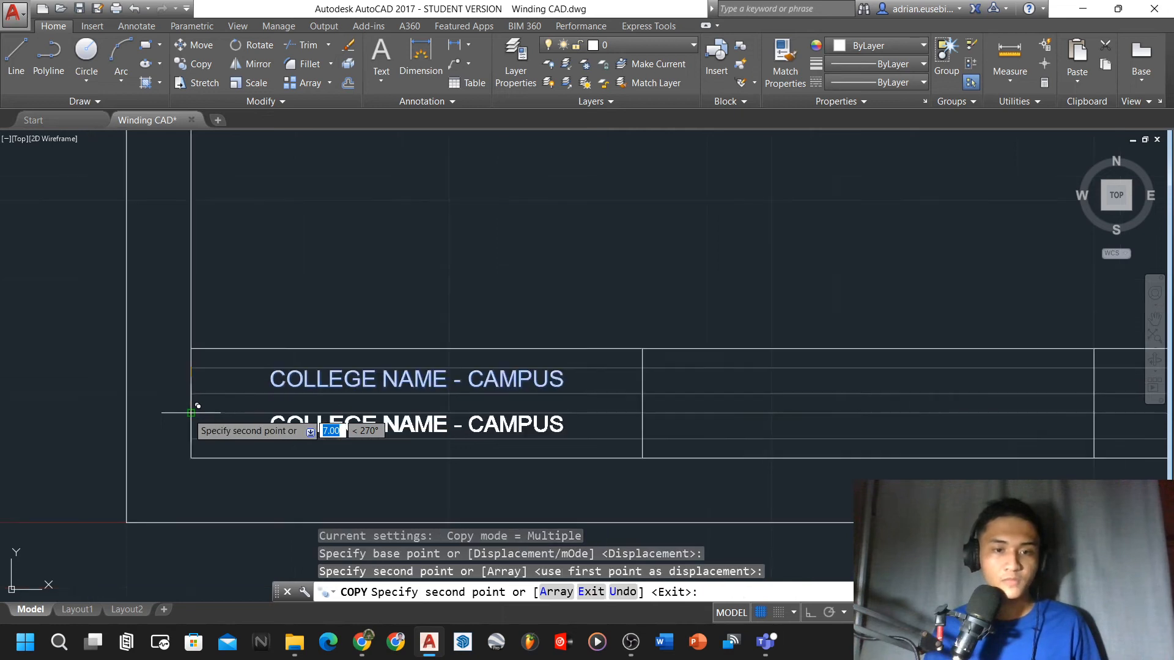
{"action": "left_click", "coordinate": [642, 412]}
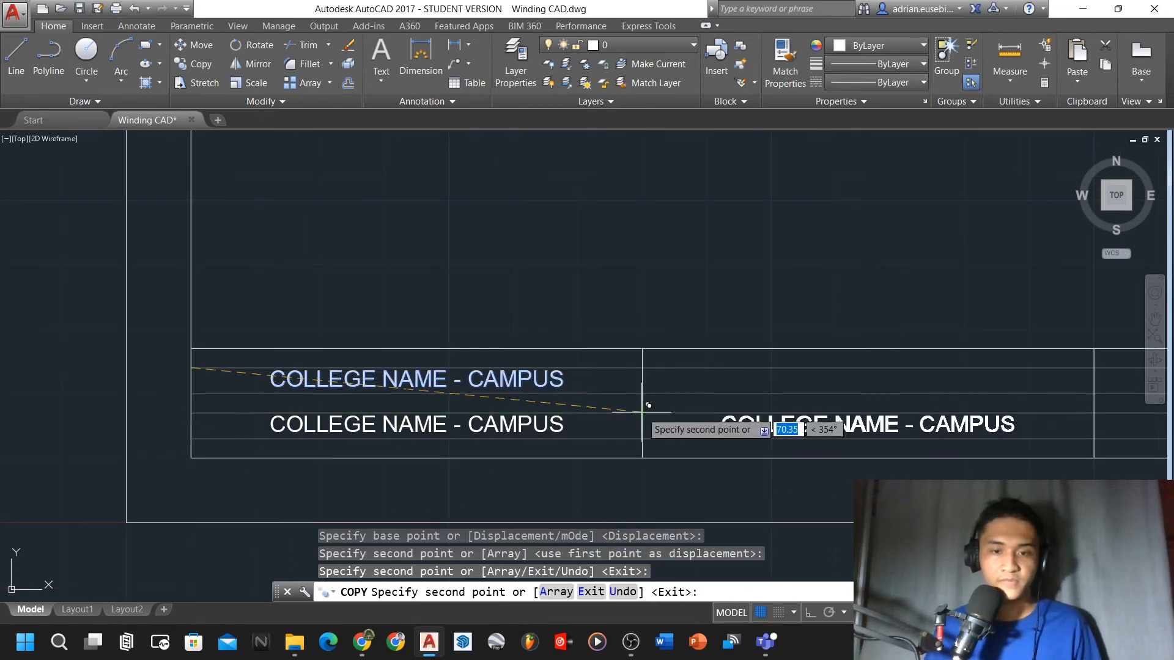
{"action": "left_click", "coordinate": [643, 367]}
Place copies of the college name text in the upper and lower rows of the third title block cell
{"action": "scroll", "coordinate": [643, 366], "scroll_direction": "down", "scroll_amount": 4}
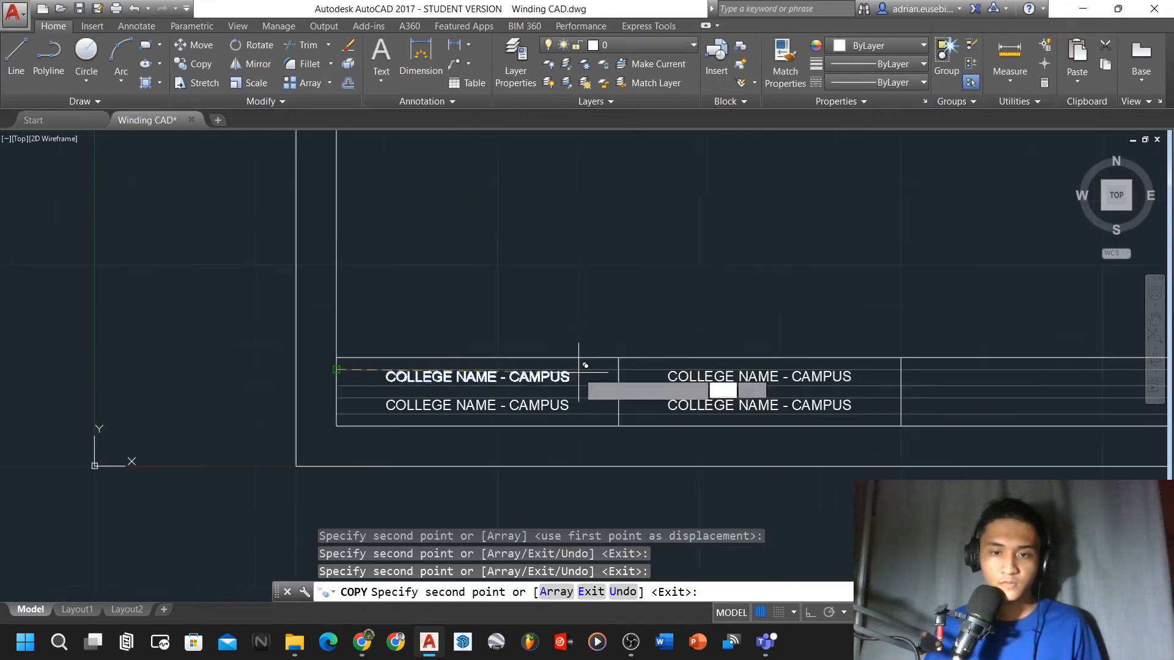
{"action": "scroll", "coordinate": [916, 376], "scroll_direction": "up", "scroll_amount": 5}
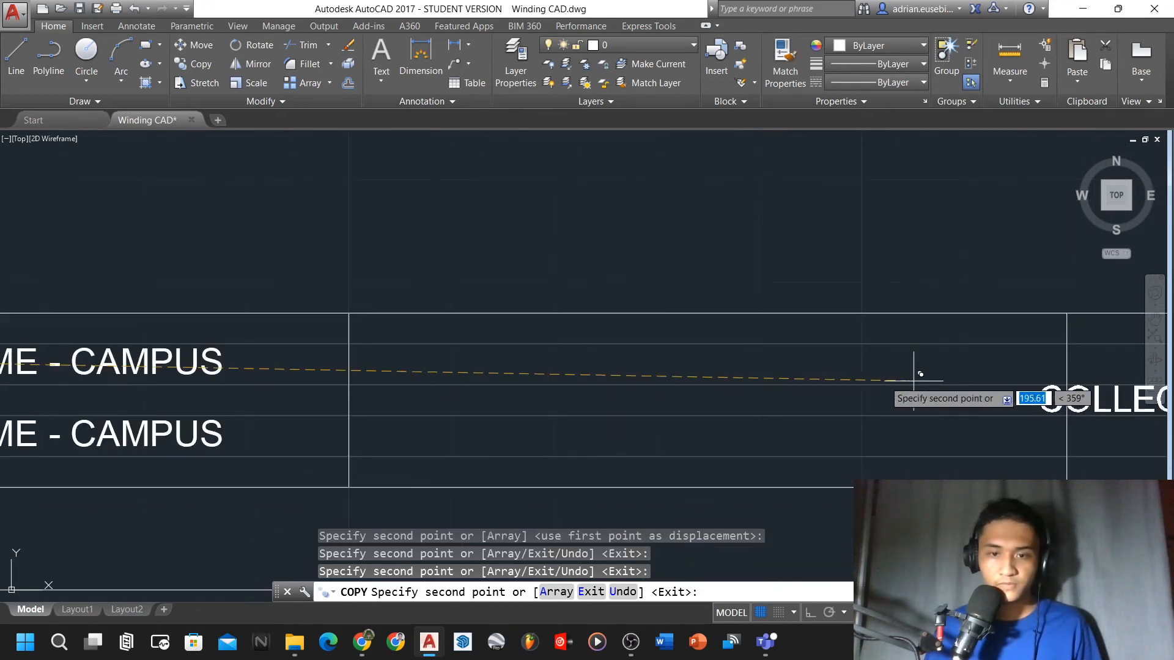
{"action": "left_click", "coordinate": [351, 342]}
{"action": "scroll", "coordinate": [272, 296], "scroll_direction": "down", "scroll_amount": 1}
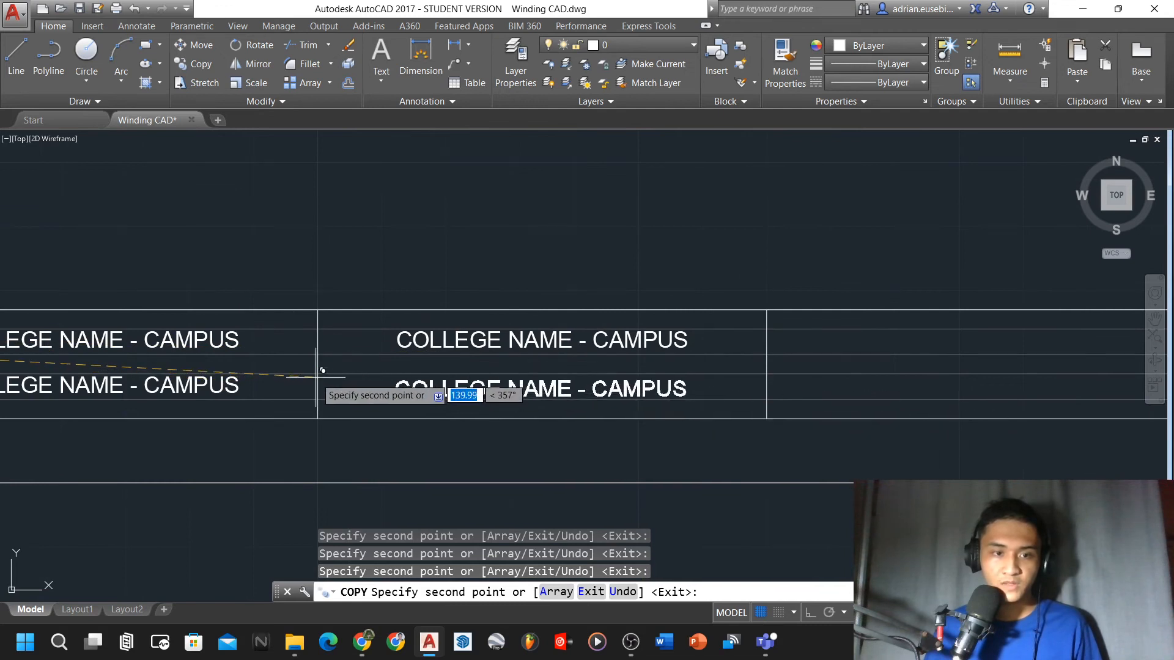
Place copies of the college name text in both rows of the fourth title block cell and end the Copy command
{"action": "scroll", "coordinate": [327, 371], "scroll_direction": "down", "scroll_amount": 3}
{"action": "scroll", "coordinate": [392, 358], "scroll_direction": "up", "scroll_amount": 5}
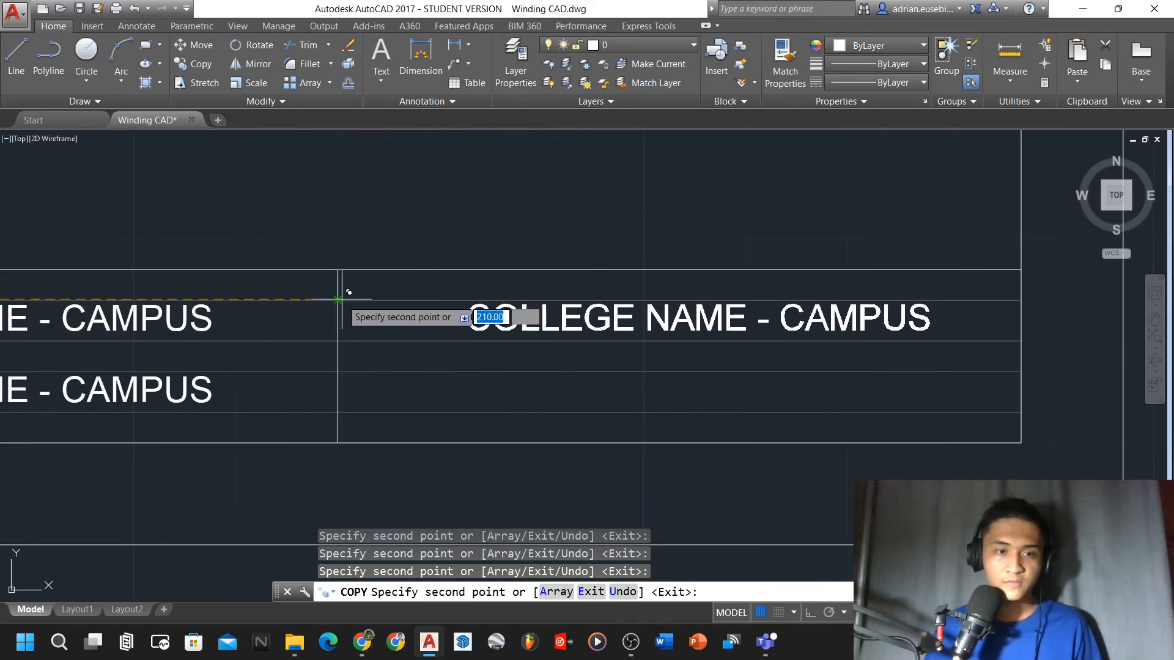
{"action": "scroll", "coordinate": [350, 328], "scroll_direction": "down", "scroll_amount": 4}
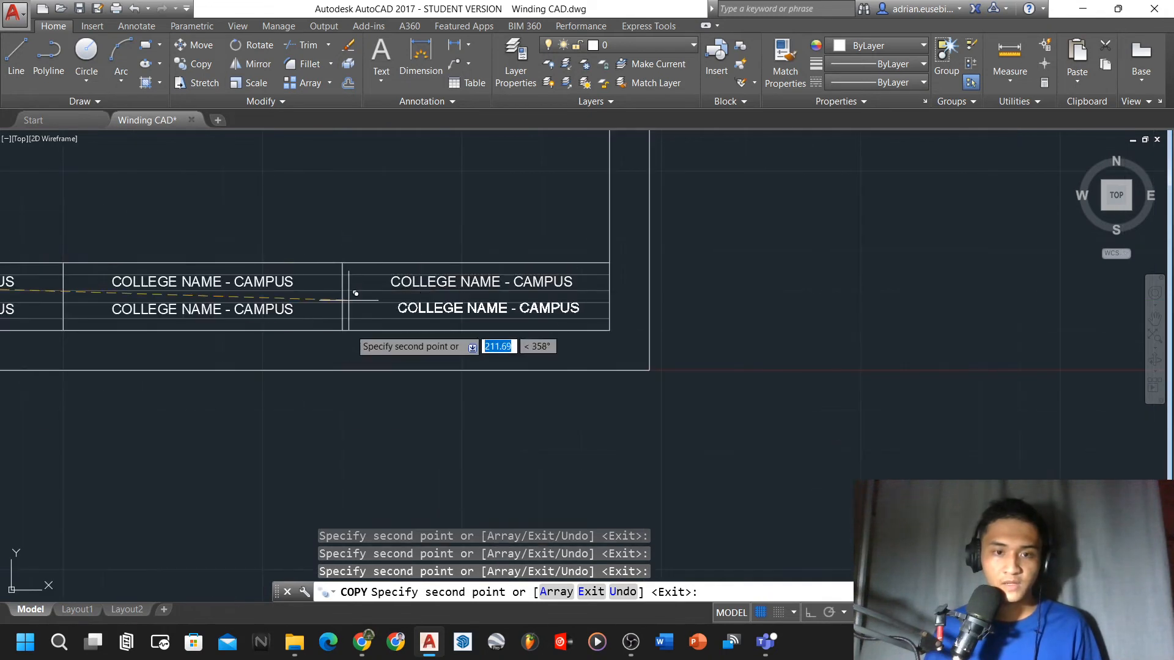
{"action": "scroll", "coordinate": [350, 329], "scroll_direction": "up", "scroll_amount": 4}
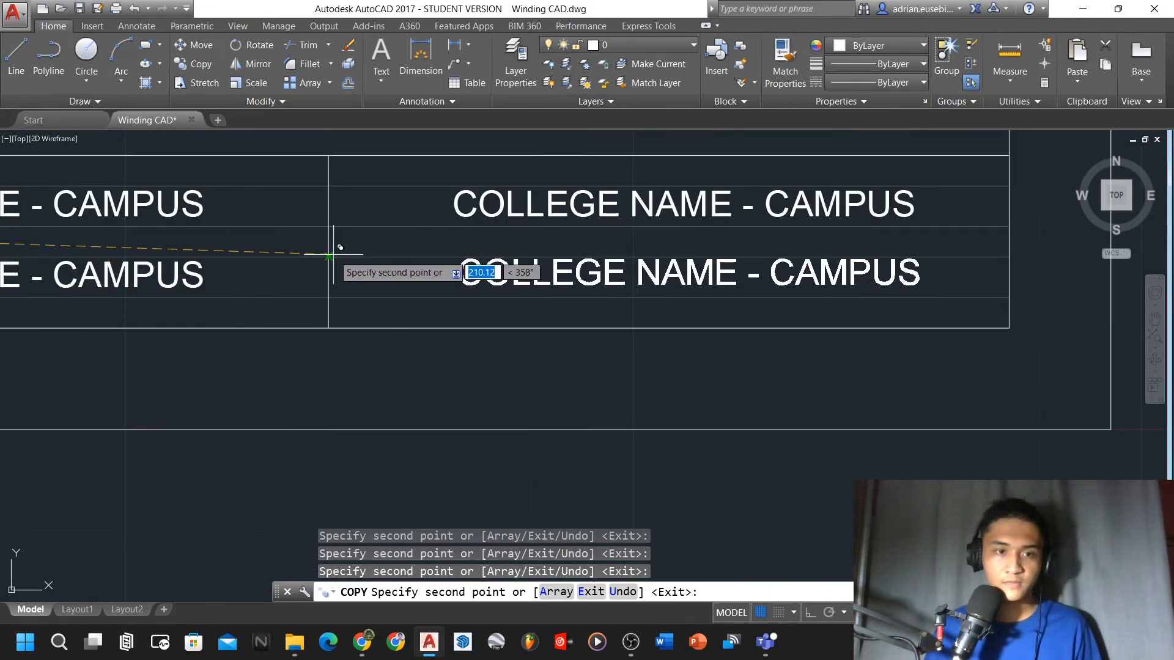
{"action": "scroll", "coordinate": [973, 394], "scroll_direction": "down", "scroll_amount": 3}
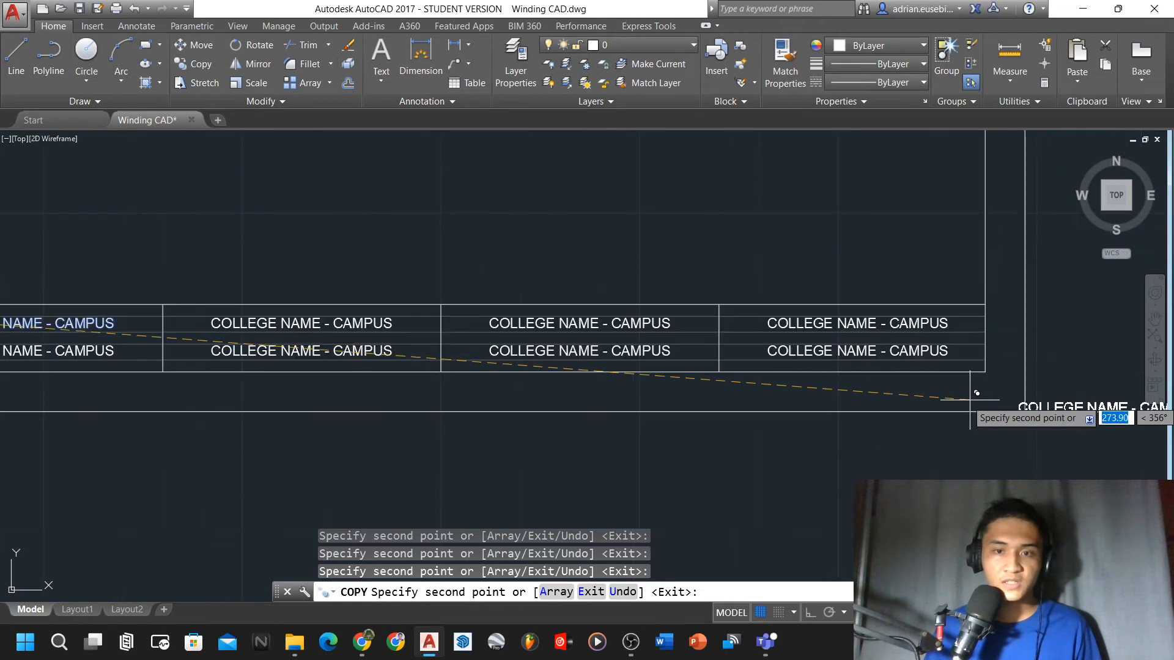
{"action": "scroll", "coordinate": [877, 396], "scroll_direction": "down", "scroll_amount": 2}
{"action": "scroll", "coordinate": [292, 358], "scroll_direction": "up", "scroll_amount": 2}
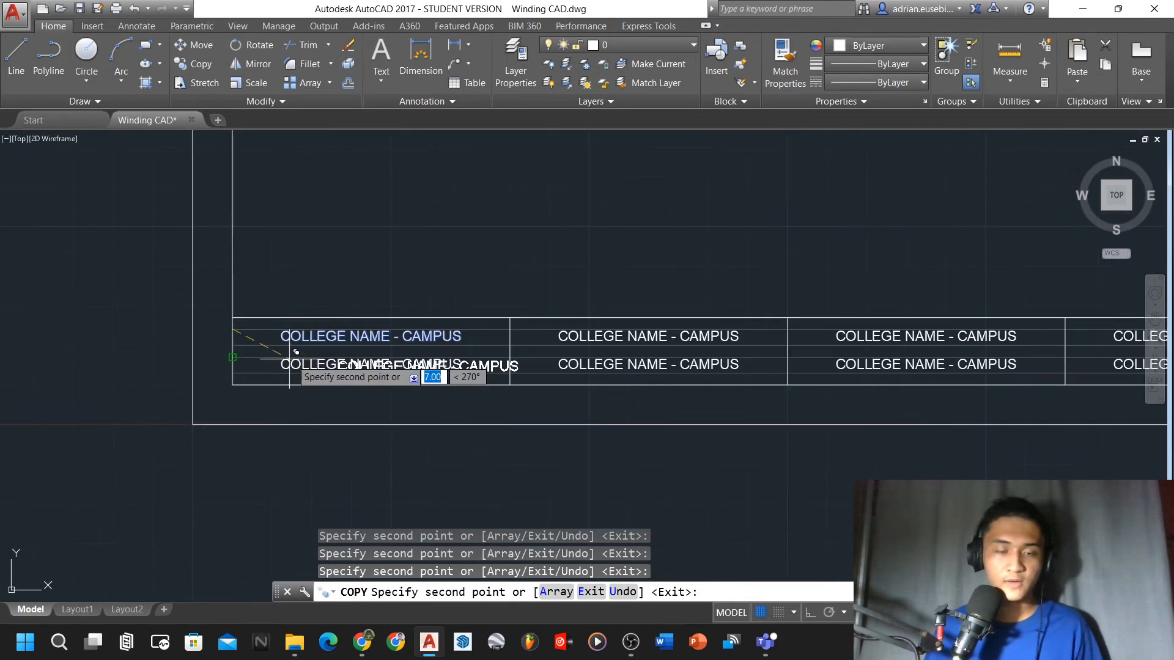
{"action": "key", "text": "Escape"}
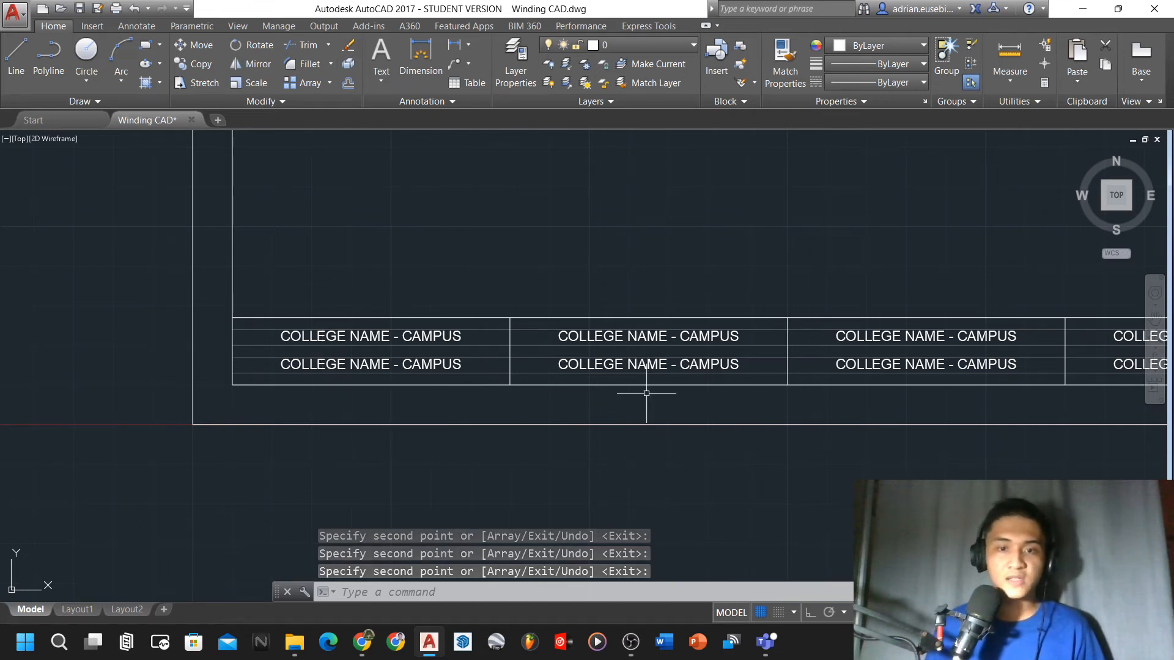
Replace the lower text in the first title block cell with "SUBJECT CODE / ACTIVITY" and finish the text edit
{"action": "scroll", "coordinate": [300, 345], "scroll_direction": "up", "scroll_amount": 2}
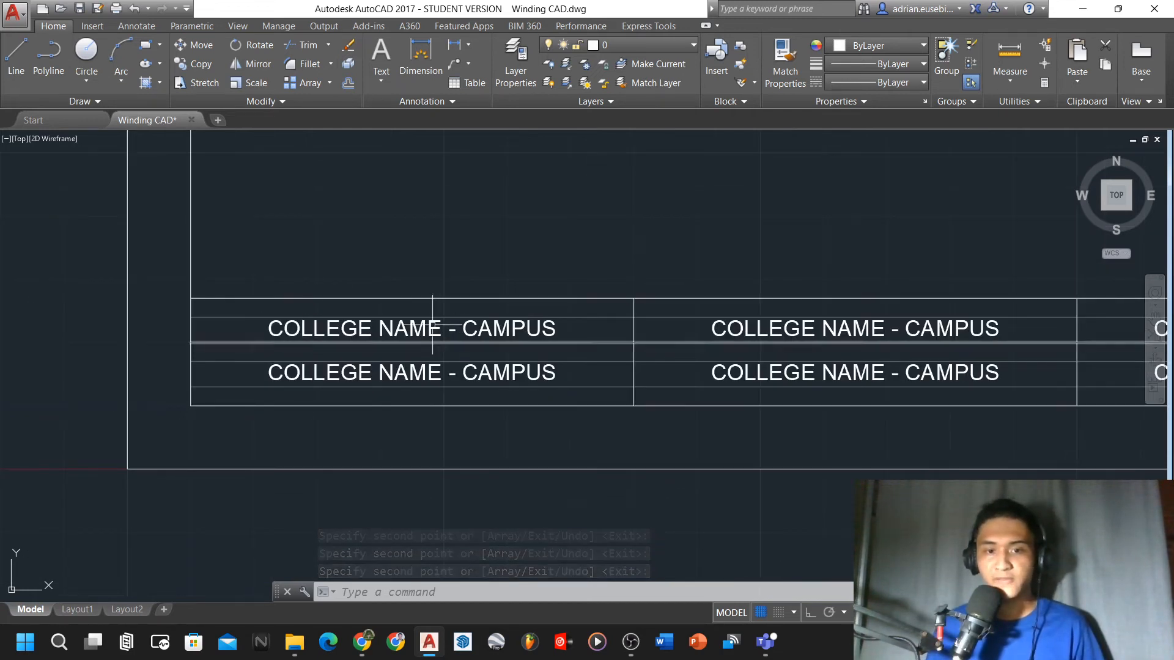
{"action": "scroll", "coordinate": [351, 361], "scroll_direction": "up", "scroll_amount": 1}
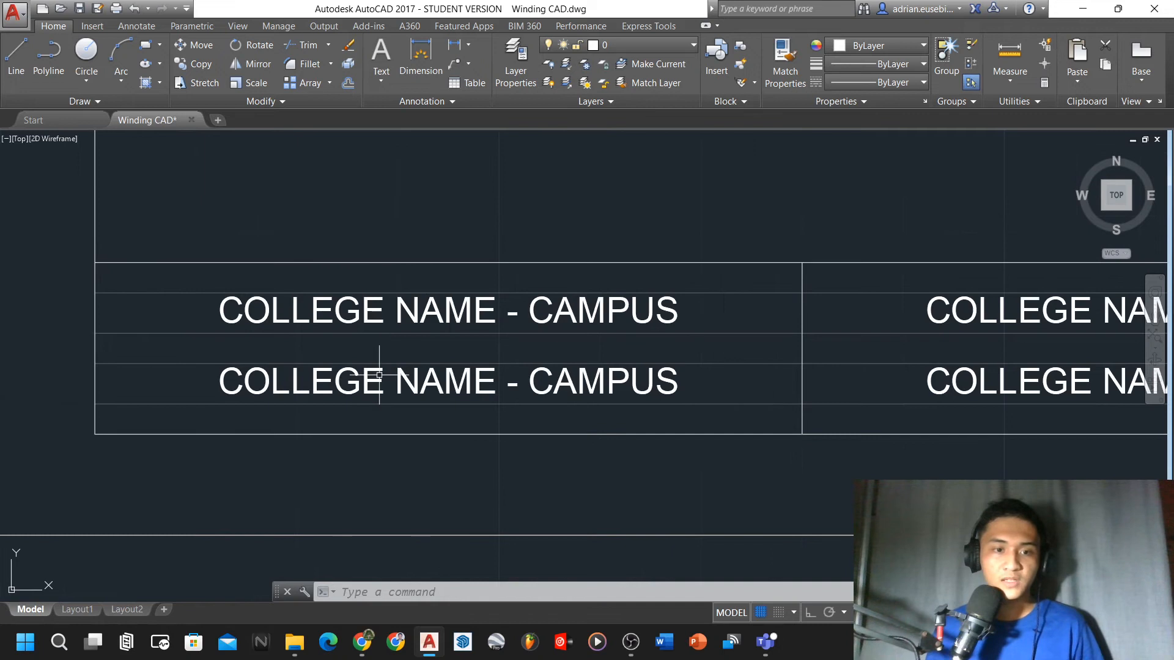
{"action": "left_click", "coordinate": [379, 375]}
{"action": "left_click", "coordinate": [434, 381]}
{"action": "double_click", "coordinate": [435, 380]}
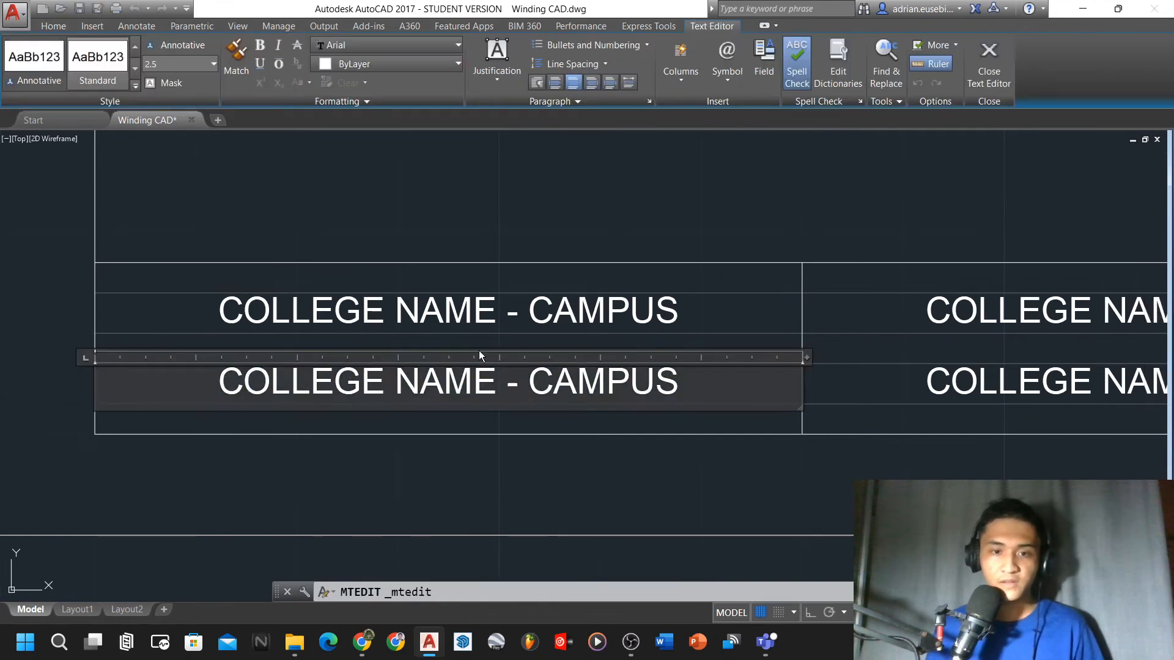
{"action": "left_click_drag", "start_coordinate": [688, 391], "coordinate": [222, 335]}
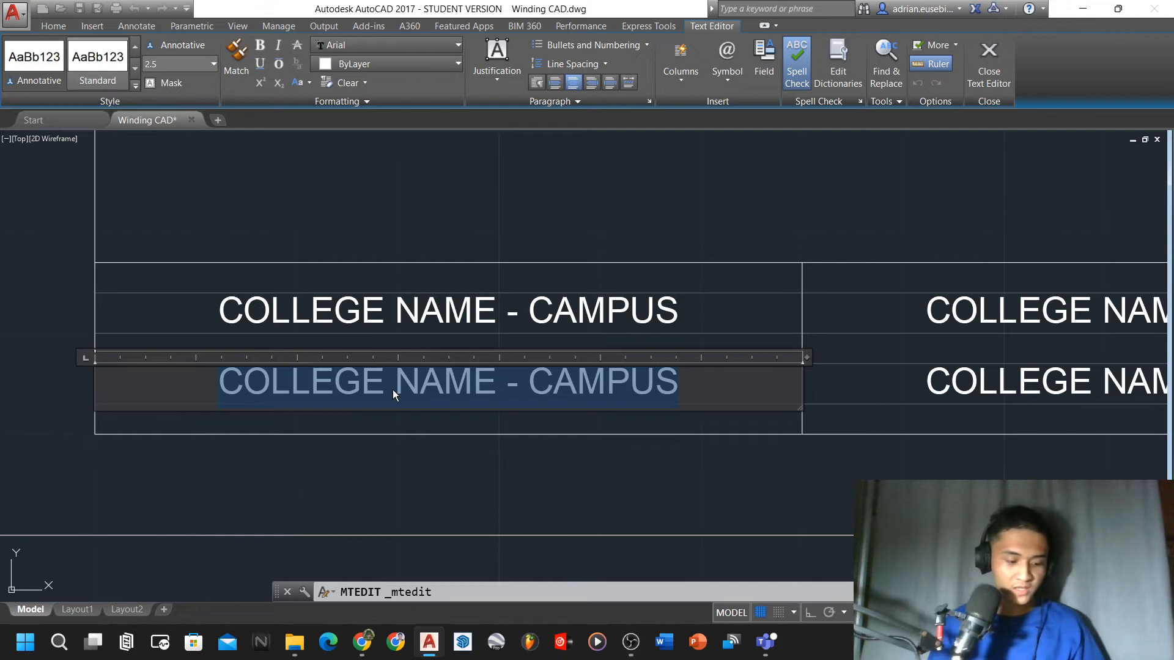
{"action": "type", "text": "SUBJEC"}
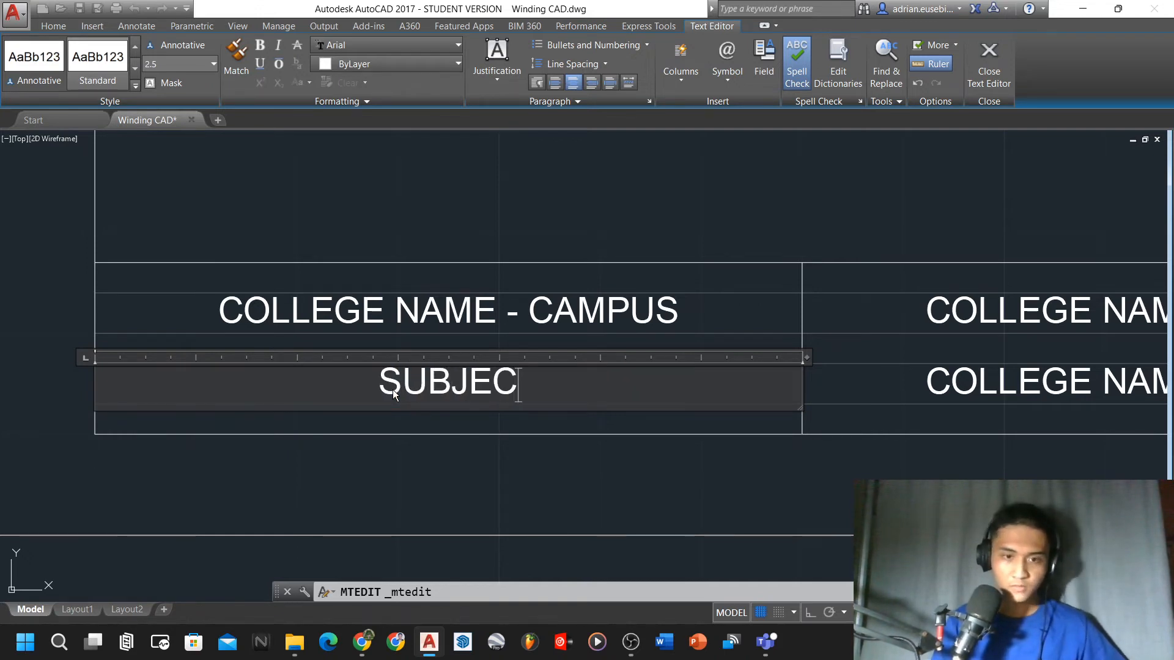
{"action": "type", "text": "T CODE"}
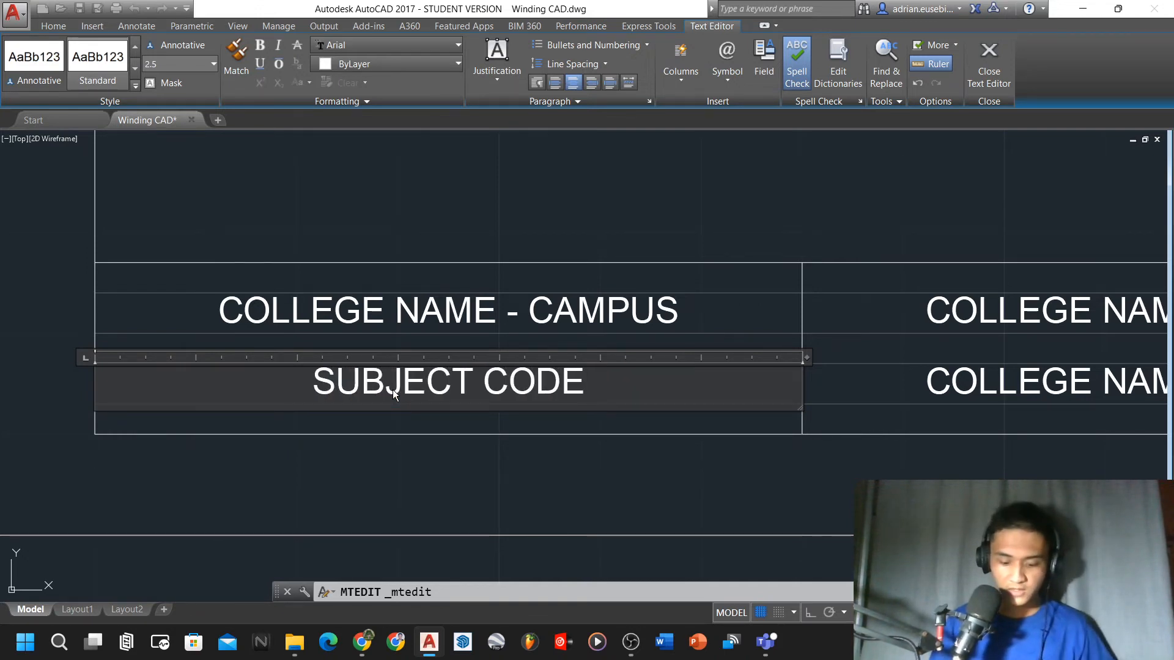
{"action": "type", "text": " / ACTIOV"}
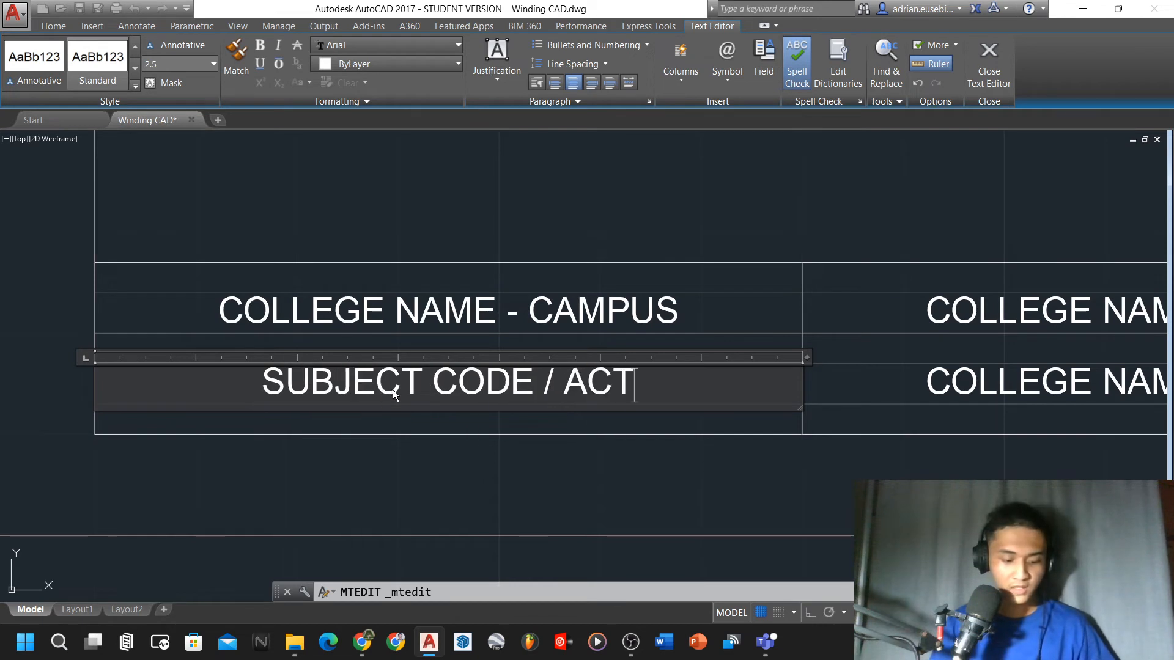
{"action": "key", "text": "BackSpace"}
{"action": "key", "text": "BackSpace"}
{"action": "type", "text": "VITY"}
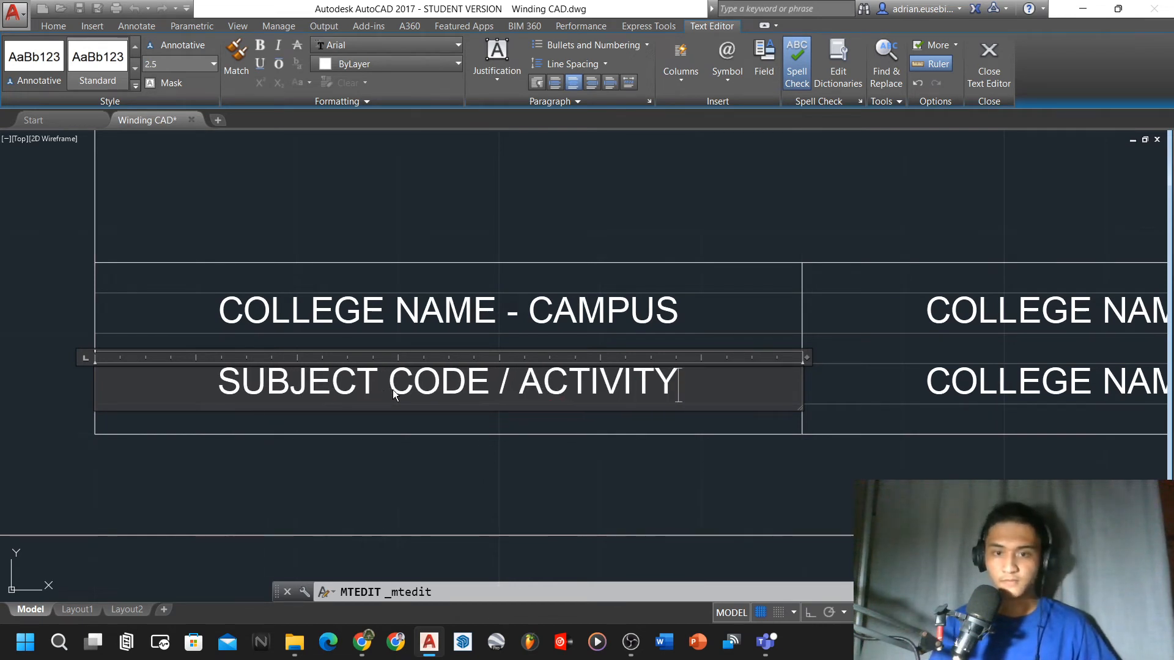
{"action": "left_click", "coordinate": [988, 64]}
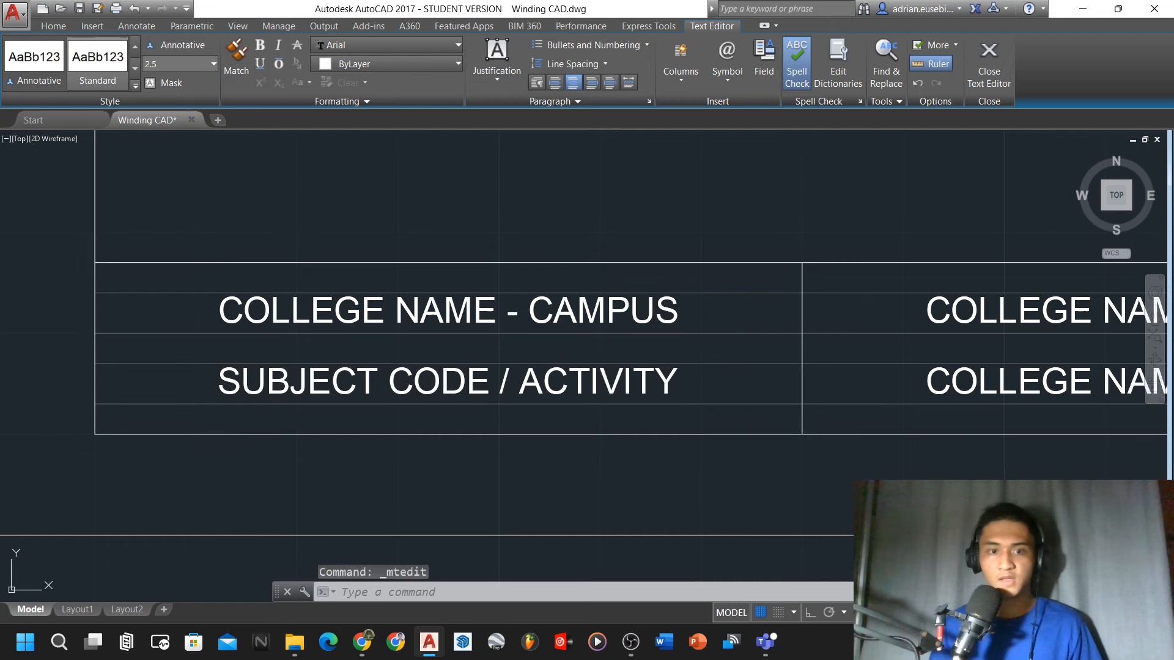
Replace the upper text in the second title block cell with "ACTIVITY TITLE"
{"action": "scroll", "coordinate": [580, 267], "scroll_direction": "down", "scroll_amount": 4}
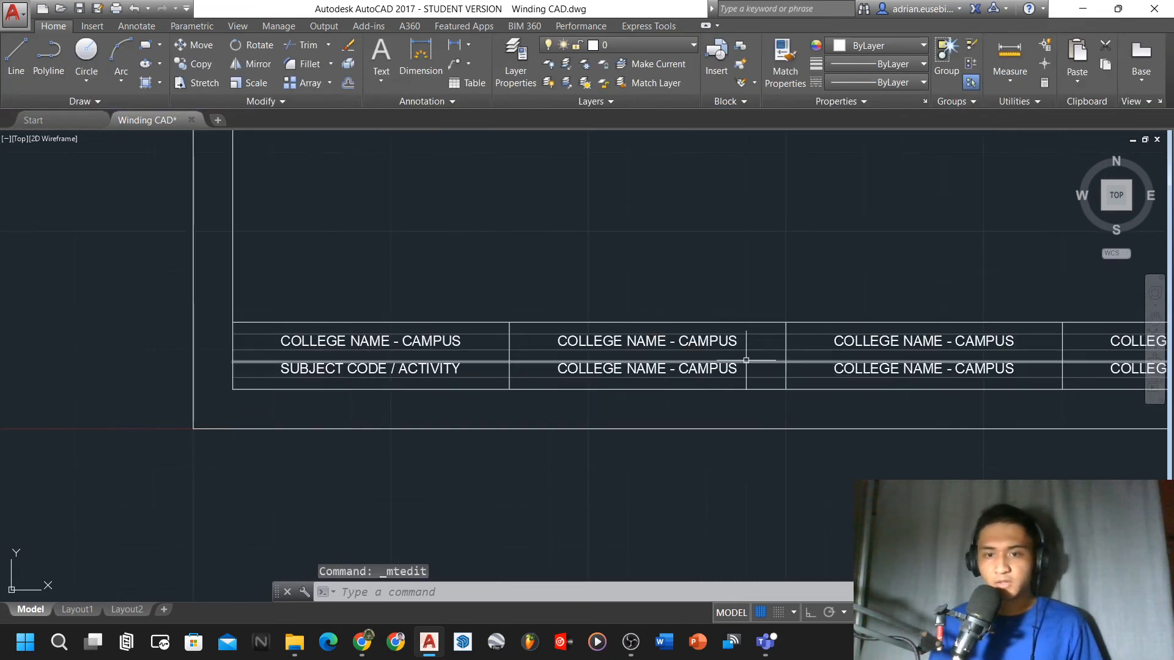
{"action": "scroll", "coordinate": [746, 360], "scroll_direction": "up", "scroll_amount": 2}
{"action": "double_click", "coordinate": [677, 330]}
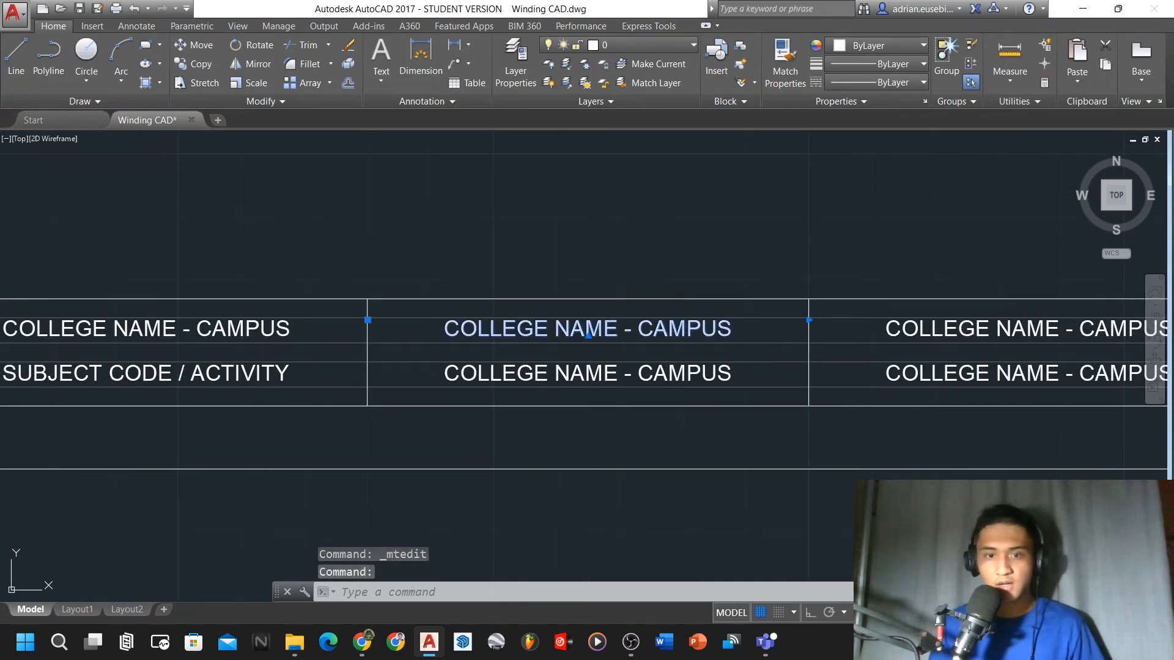
{"action": "key", "text": "ctrl+a"}
{"action": "type", "text": "ACTIVIT"}
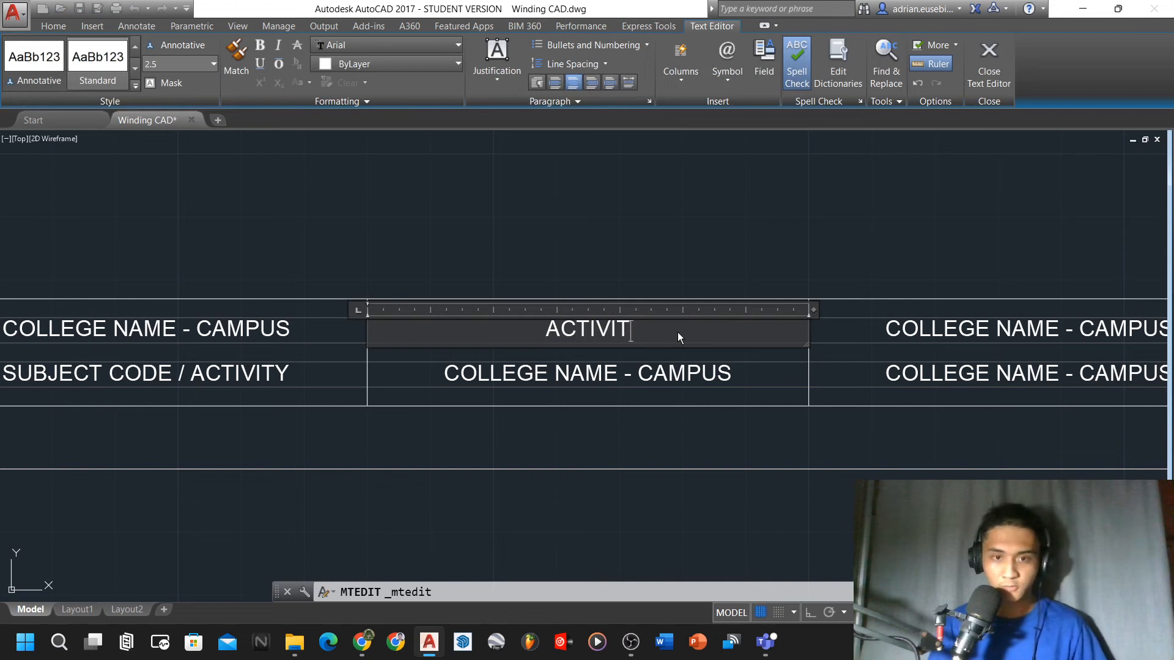
{"action": "type", "text": "Y TITLE"}
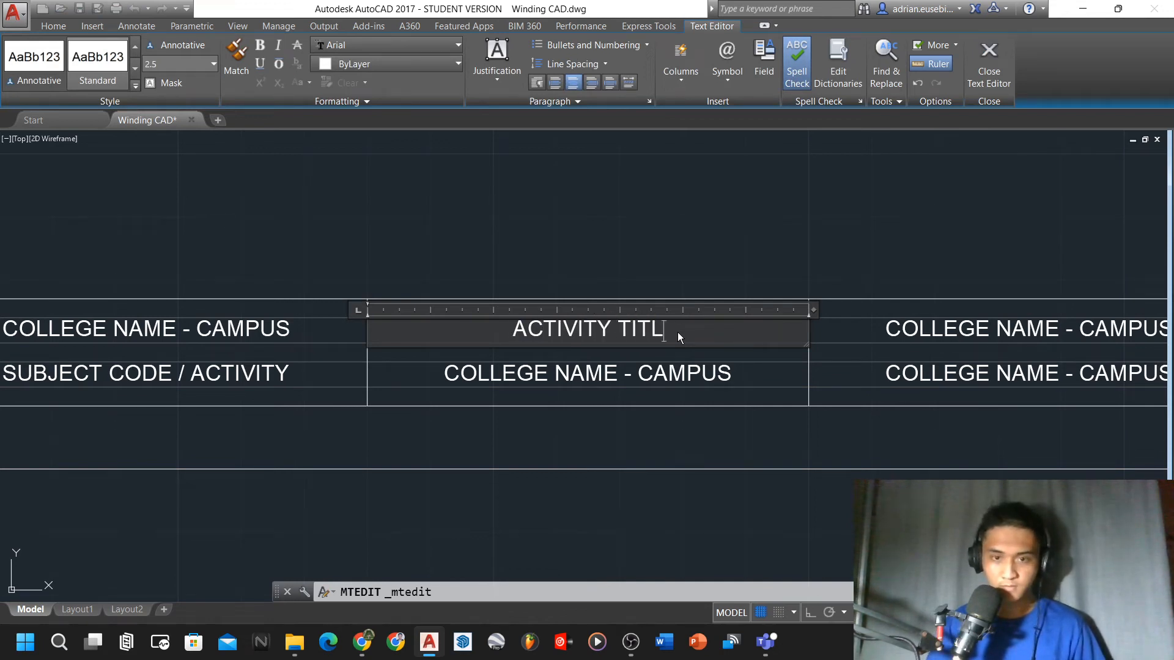
{"action": "left_click", "coordinate": [524, 268]}
Replace the lower text in the second title block cell with "SUBMISSION DATE"
{"action": "scroll", "coordinate": [524, 268], "scroll_direction": "down", "scroll_amount": 3}
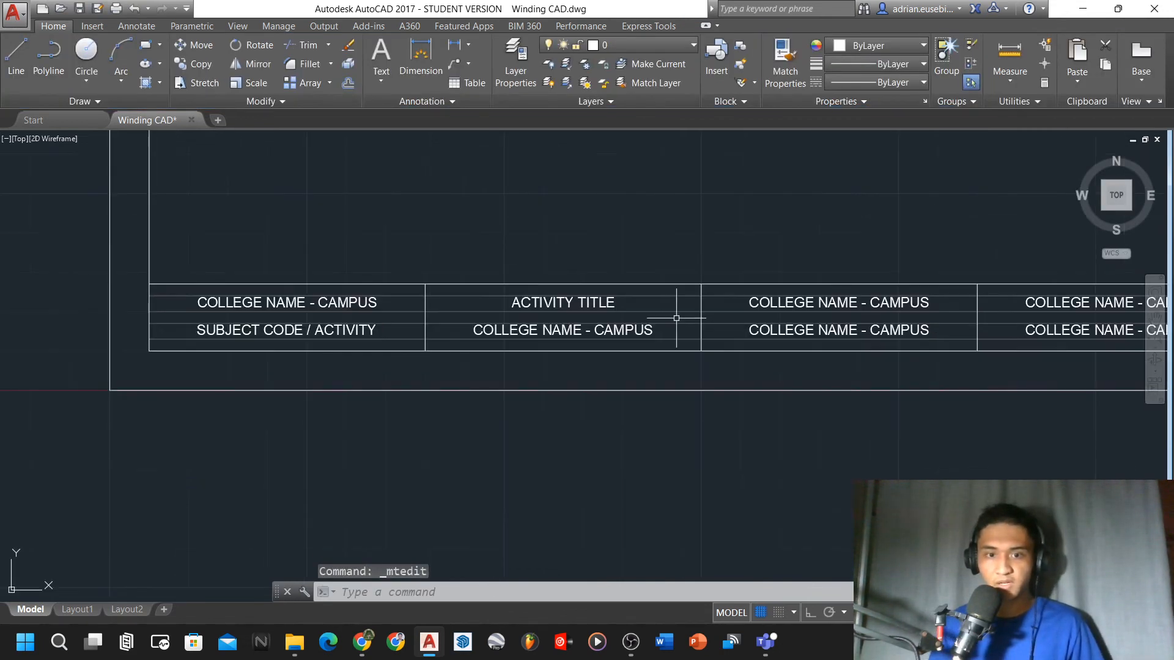
{"action": "scroll", "coordinate": [645, 313], "scroll_direction": "up", "scroll_amount": 5}
{"action": "double_click", "coordinate": [573, 352]}
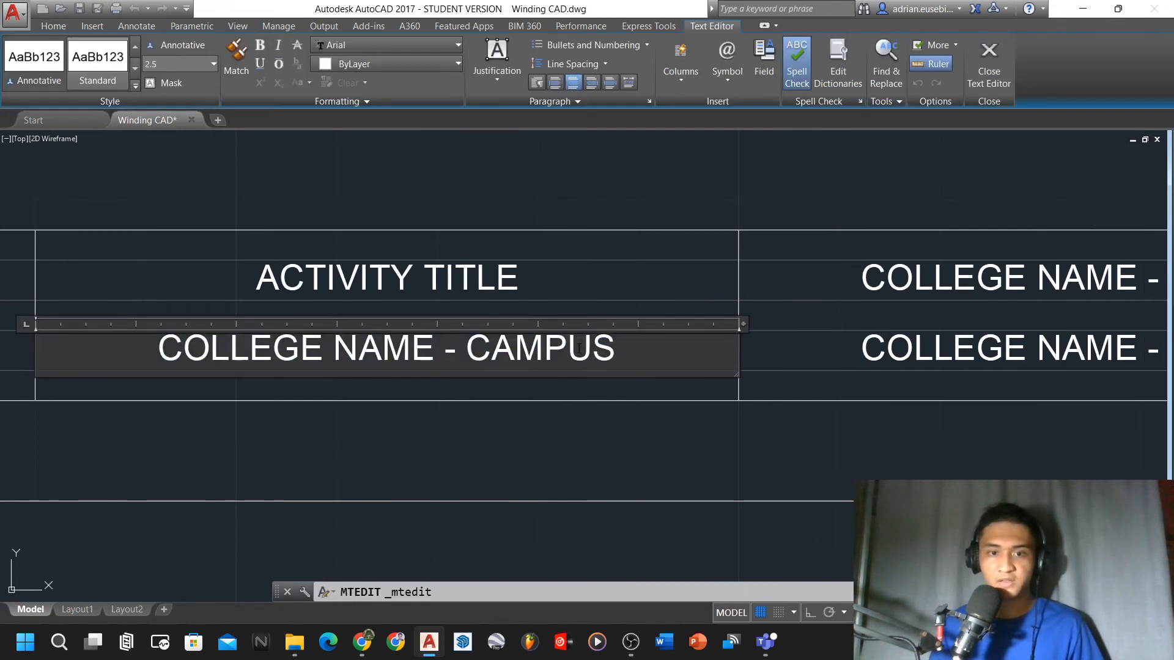
{"action": "type", "text": "SUM"}
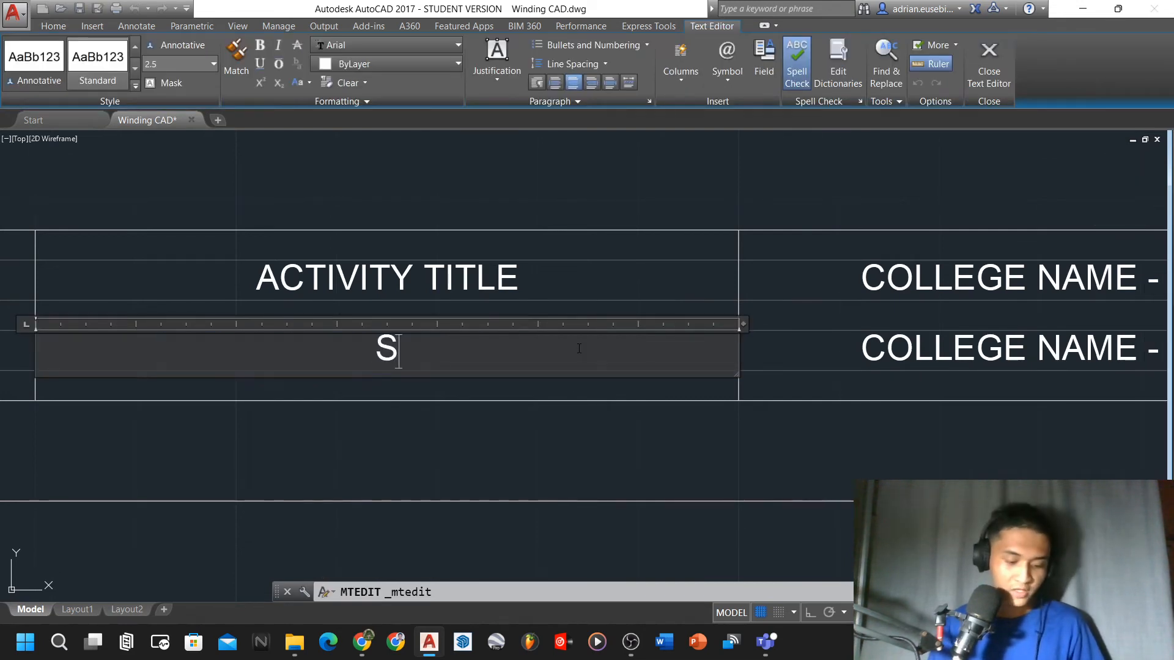
{"action": "key", "text": "BackSpace"}
{"action": "type", "text": "BMISSION DATE"}
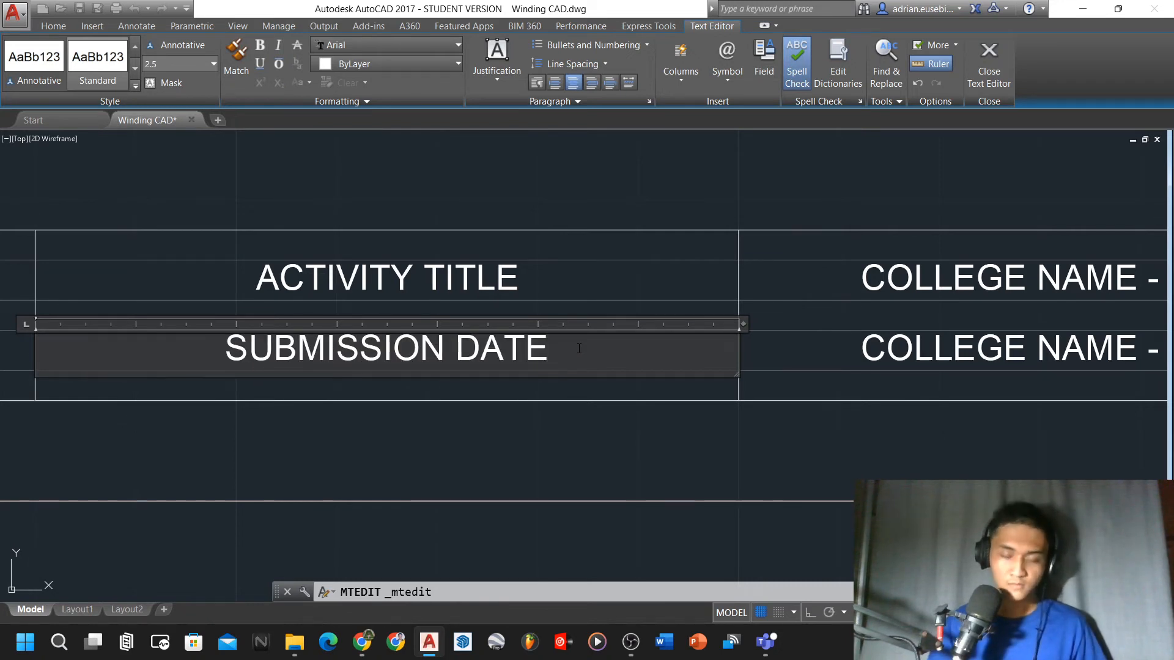
{"action": "left_click", "coordinate": [644, 218]}
Open the upper text in the third title block cell for editing and left-align all of it
{"action": "scroll", "coordinate": [702, 263], "scroll_direction": "down", "scroll_amount": 6}
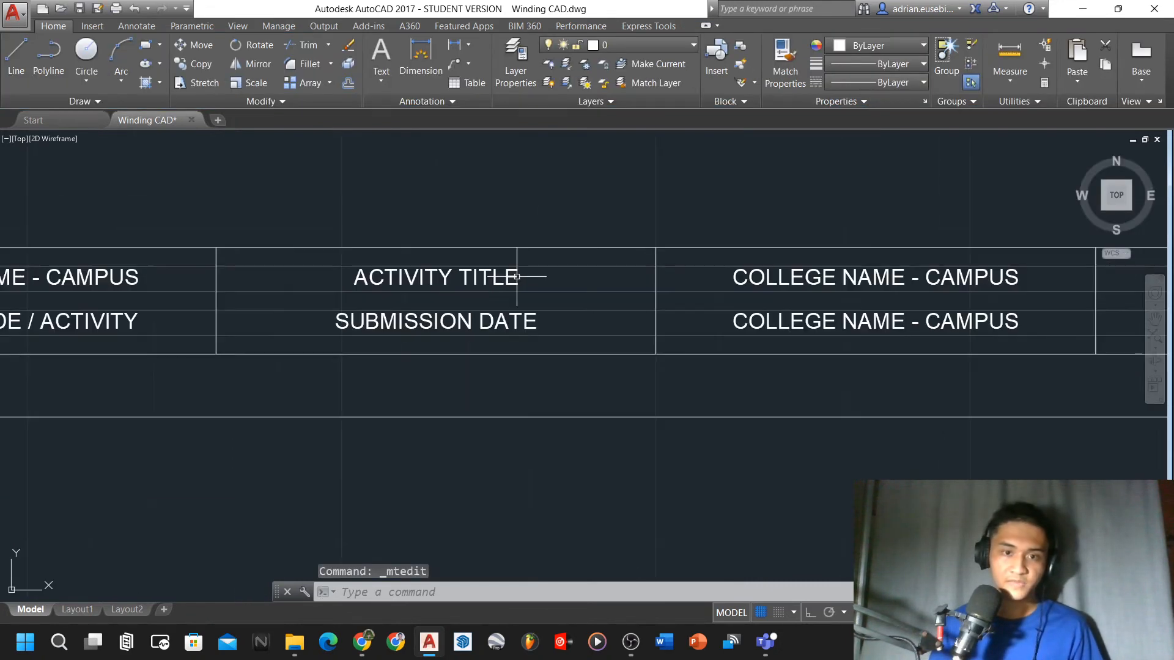
{"action": "scroll", "coordinate": [726, 283], "scroll_direction": "up", "scroll_amount": 4}
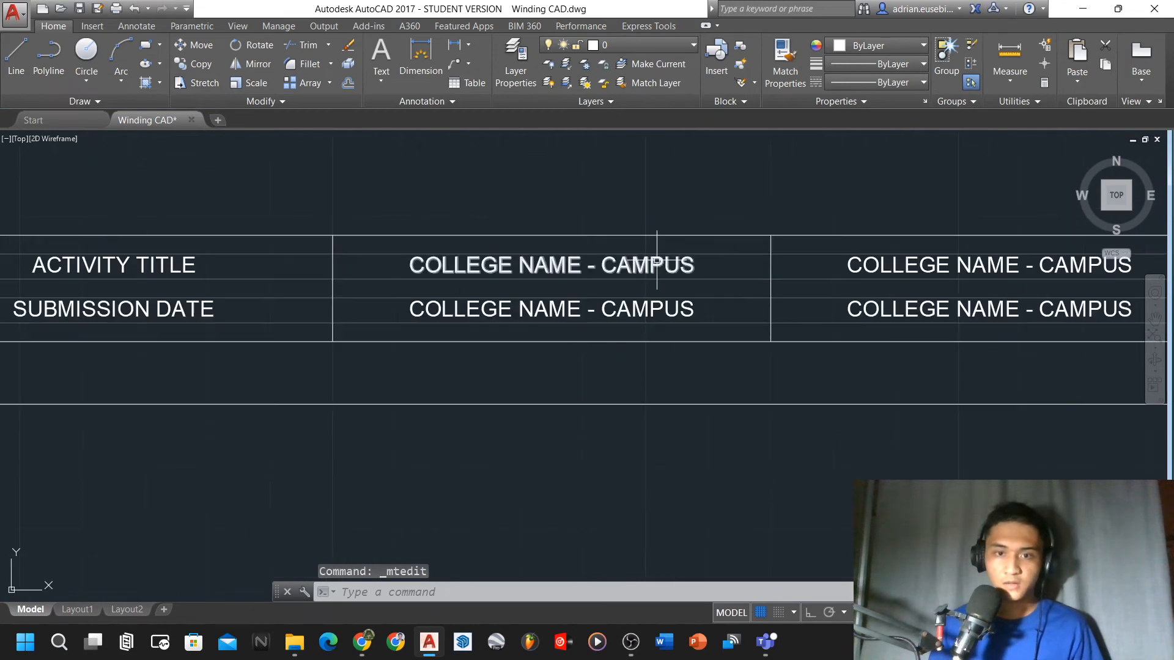
{"action": "double_click", "coordinate": [695, 278]}
{"action": "double_click", "coordinate": [693, 269]}
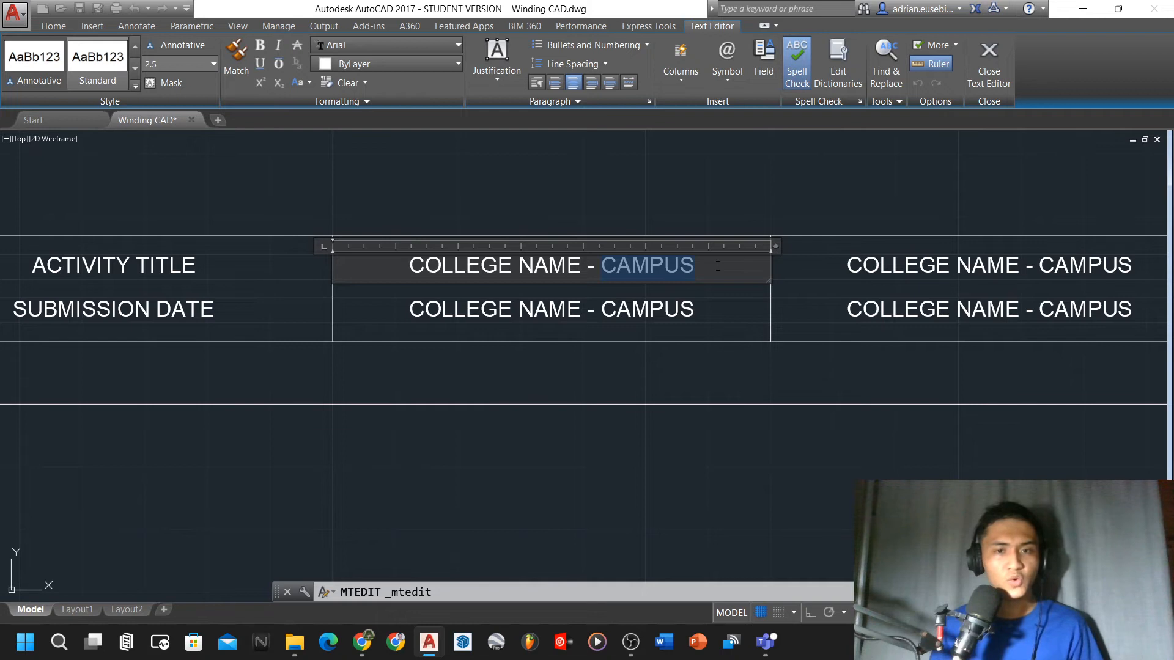
{"action": "double_click", "coordinate": [392, 275]}
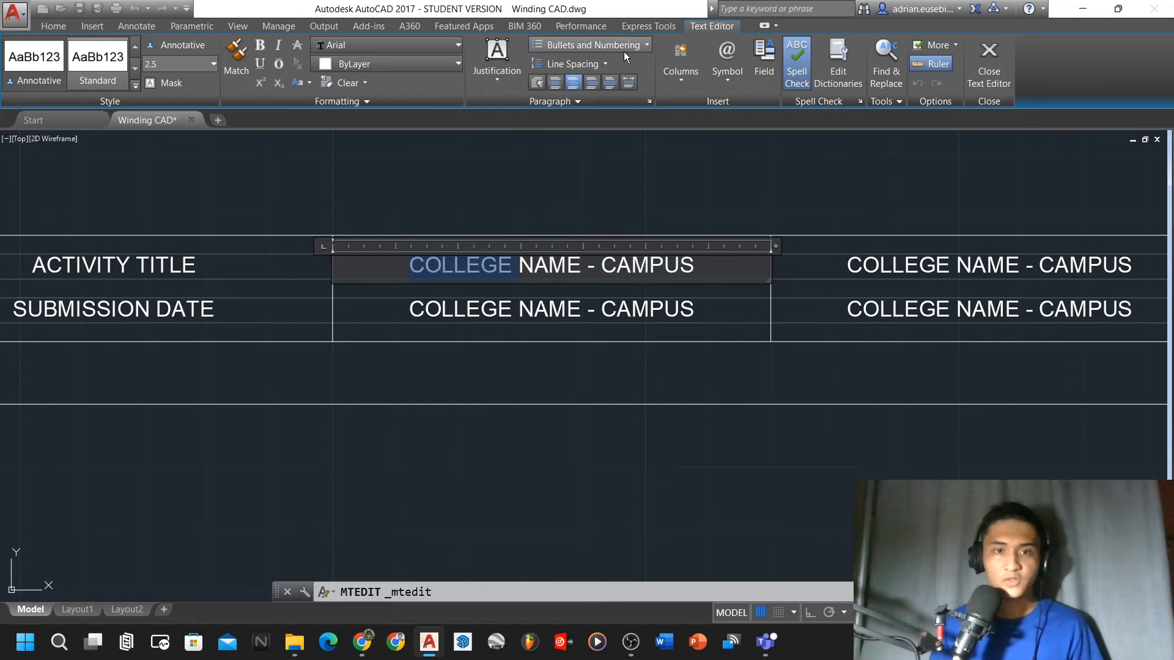
{"action": "key", "text": "ctrl+a"}
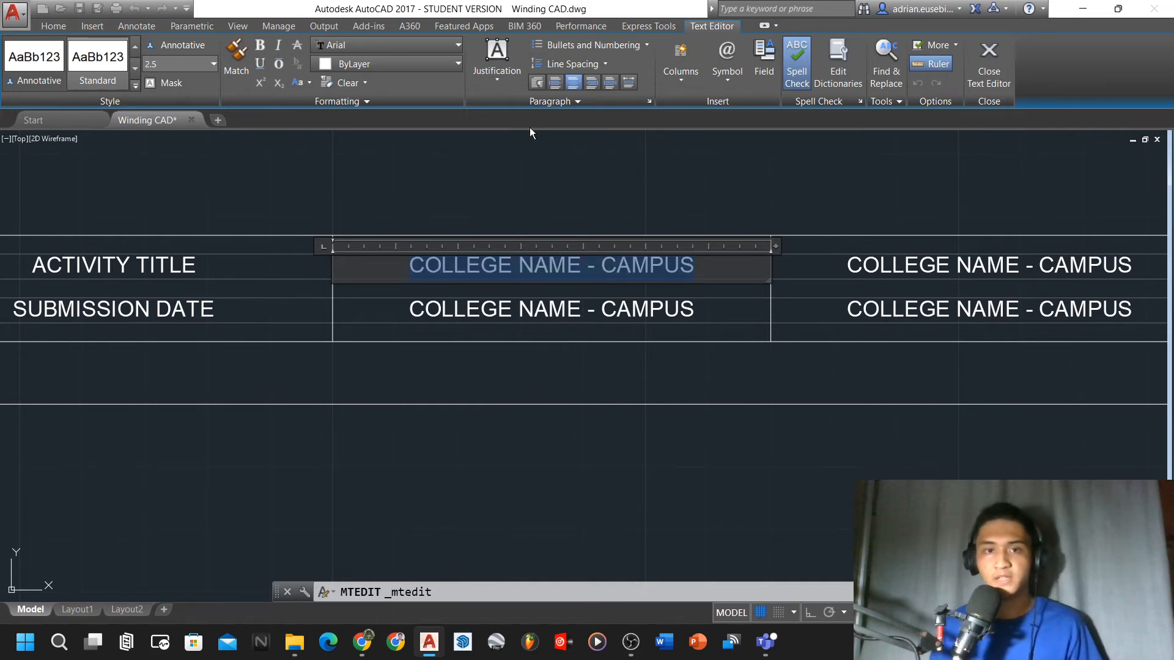
{"action": "left_click", "coordinate": [553, 81]}
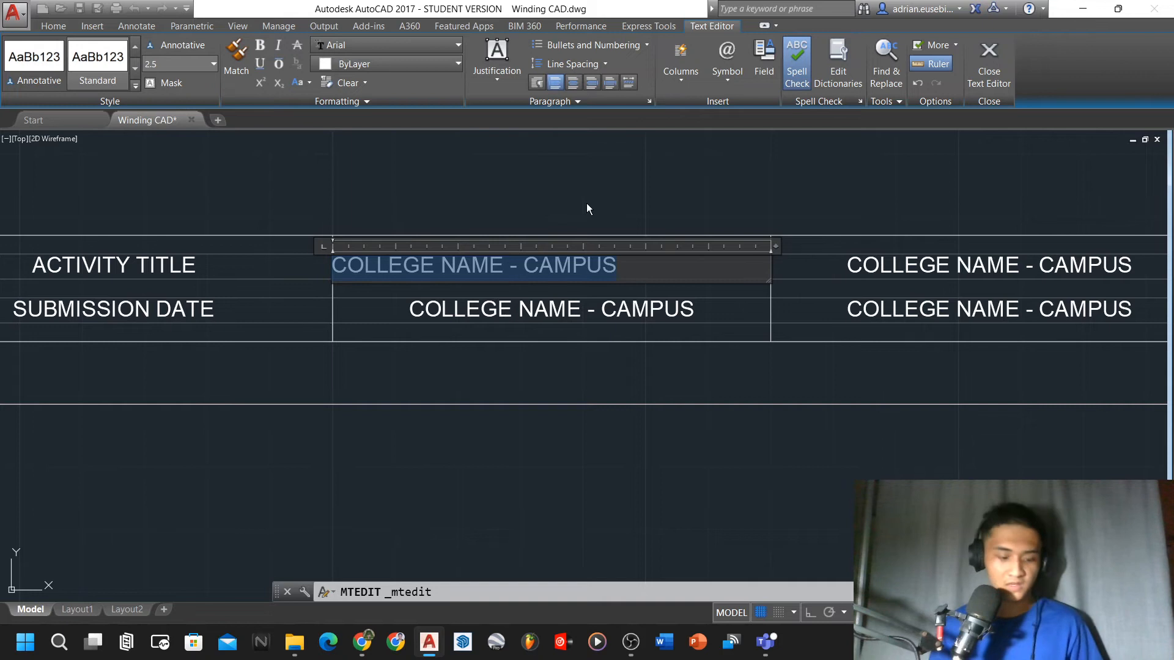
Replace the left-aligned upper text in the third cell with "SURNAME, FIRST NAME M.I.", starting with a leading space
{"action": "key", "text": "Delete"}
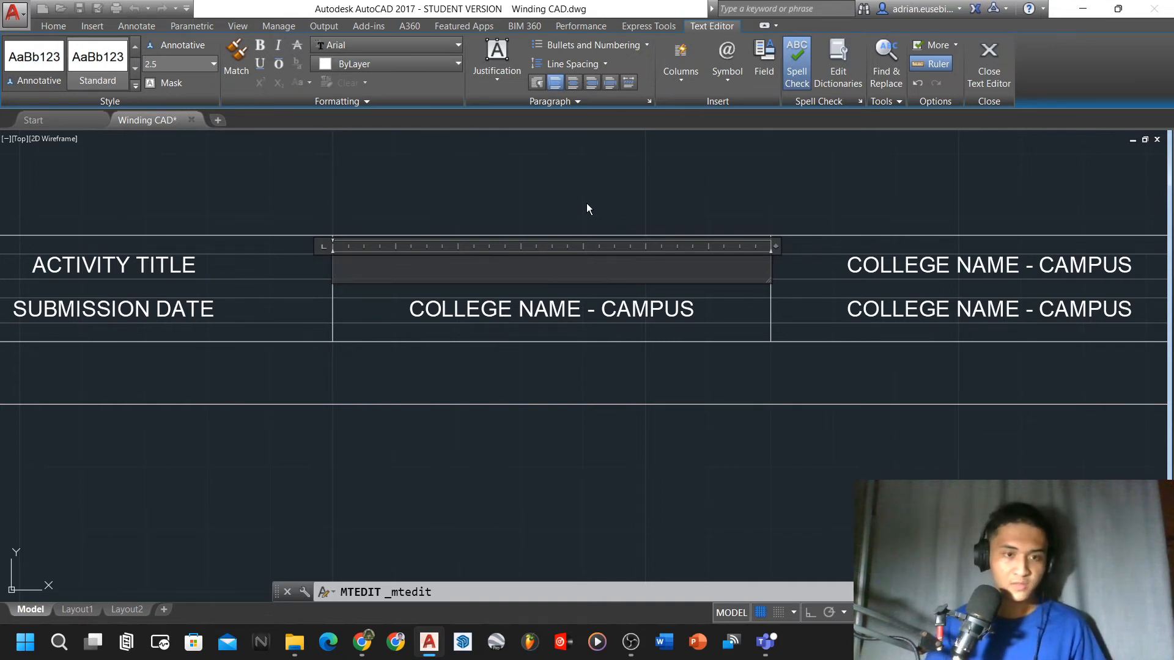
{"action": "type", "text": "SURNAME,"}
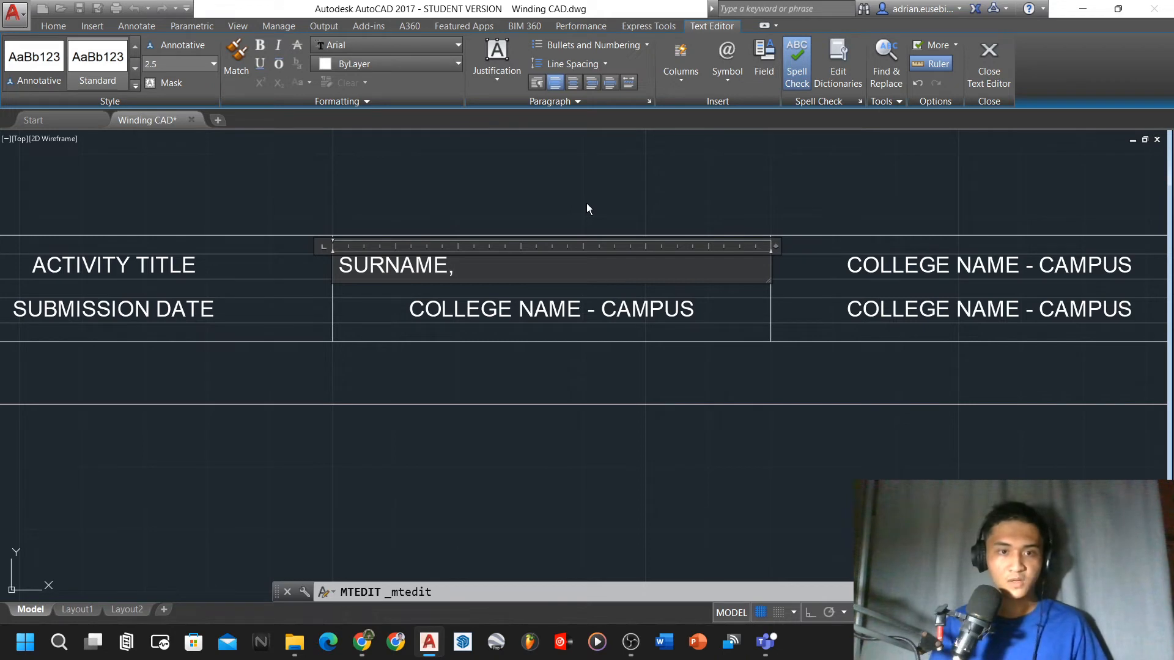
{"action": "type", "text": " FIRST NAME "}
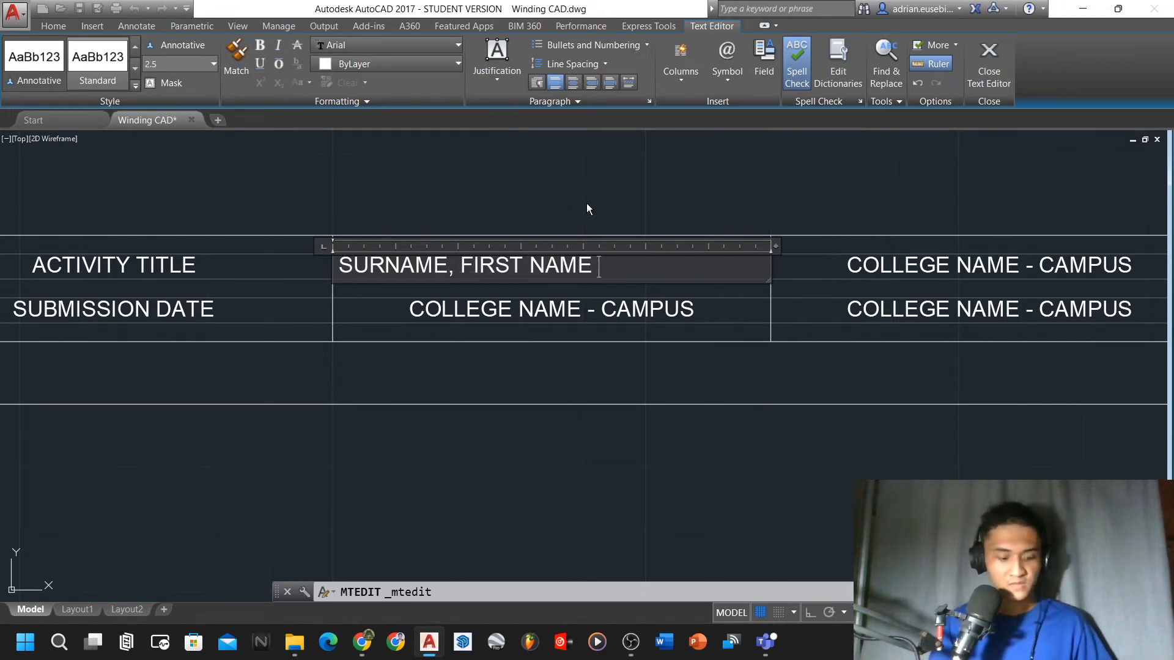
{"action": "type", "text": "M.I."}
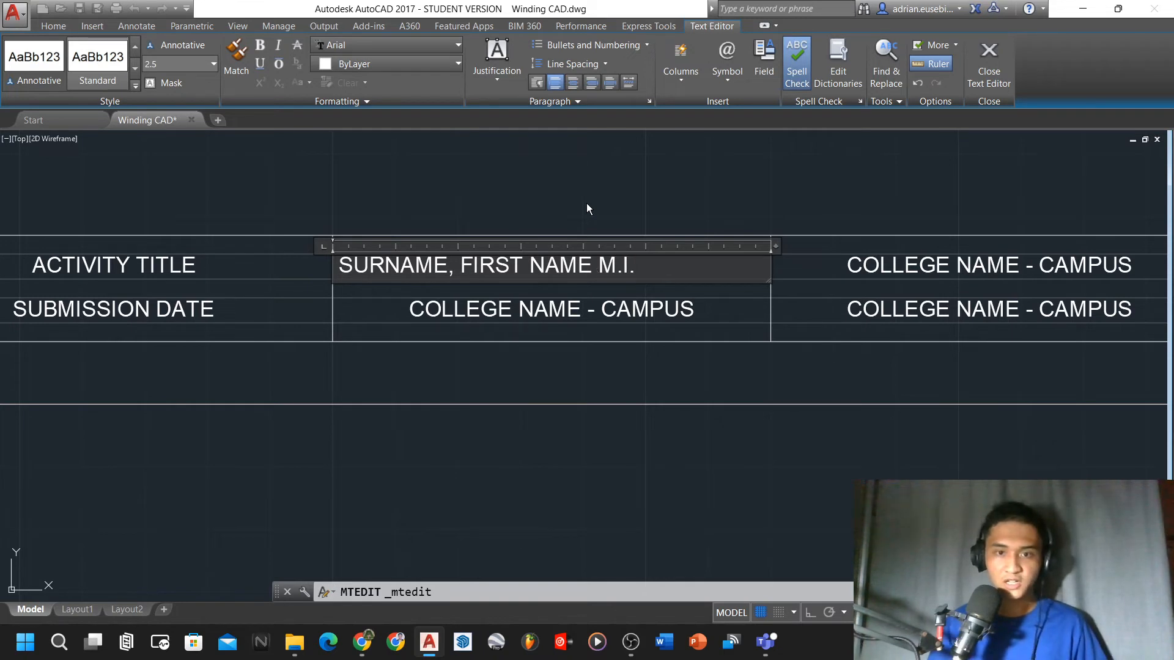
Add an extra space before "M.I." and before "FIRST NAME" in the third cell's upper text and finish the text edit
{"action": "double_click", "coordinate": [604, 267]}
{"action": "key", "text": "BackSpace"}
{"action": "type", "text": "M"}
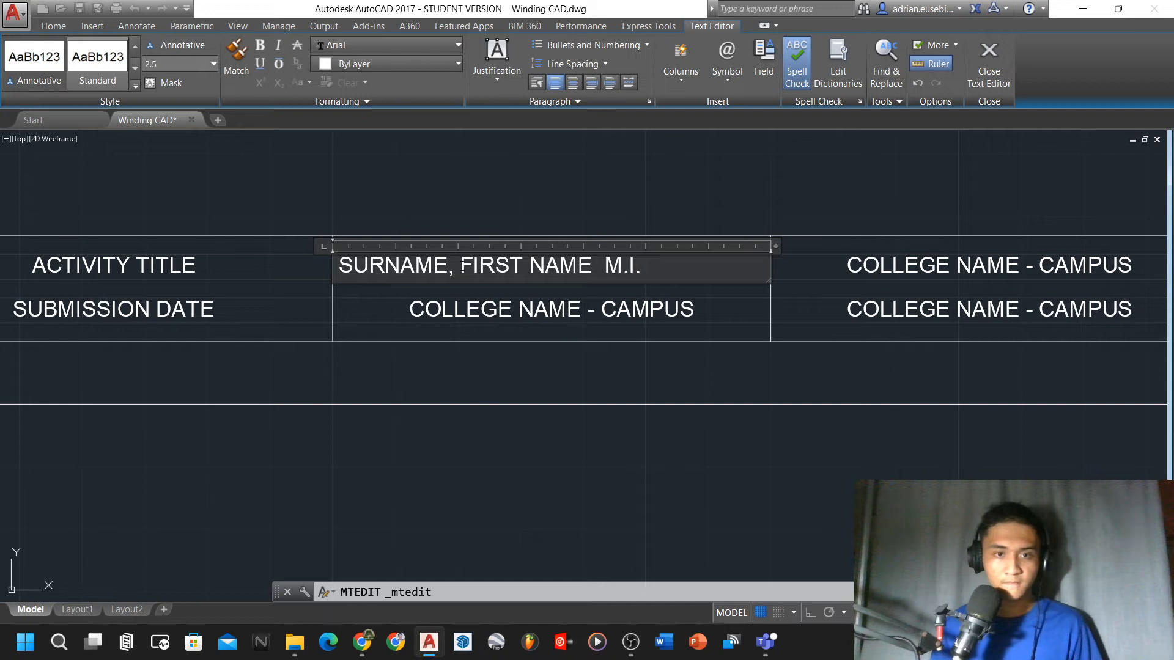
{"action": "left_click", "coordinate": [462, 267]}
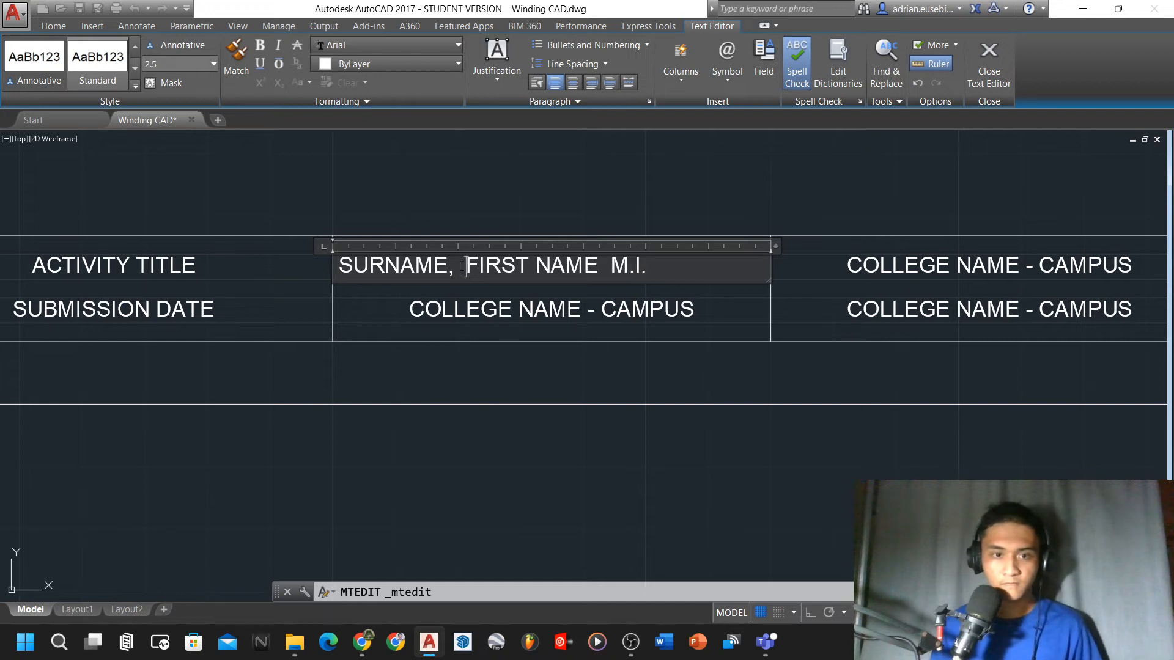
{"action": "left_click", "coordinate": [636, 203]}
Left-align the lower text in the third title block cell and replace it with "COURSE YEAR & SECTION", starting with a leading space
{"action": "left_click", "coordinate": [609, 308]}
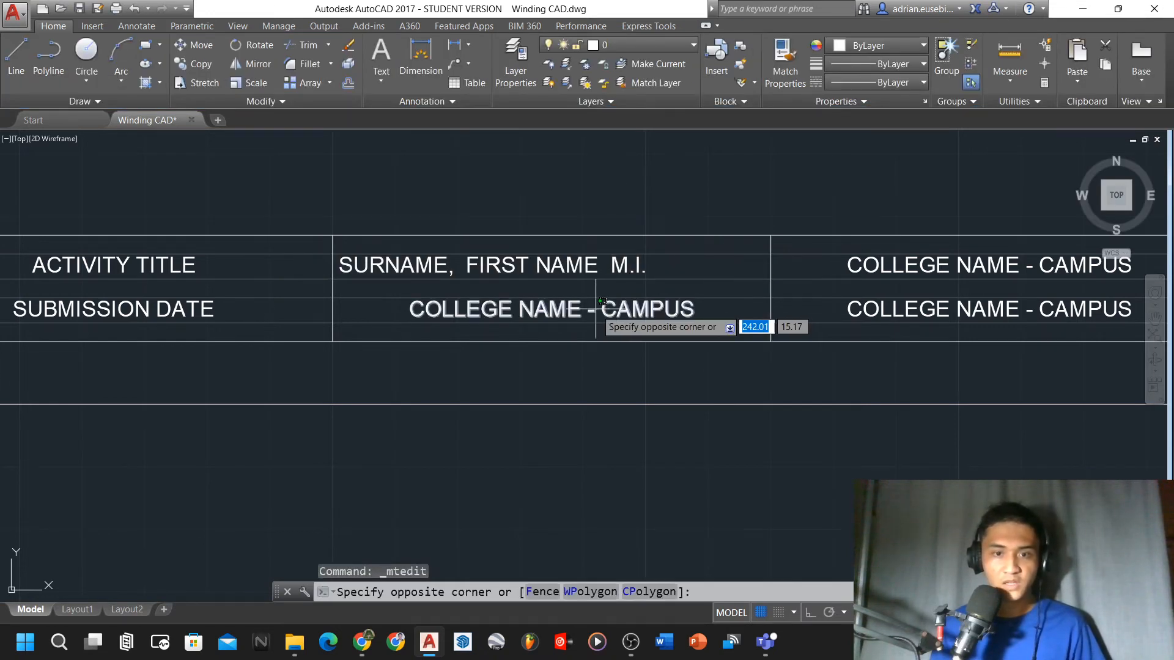
{"action": "double_click", "coordinate": [597, 309]}
{"action": "left_click_drag", "start_coordinate": [409, 313], "coordinate": [695, 314]}
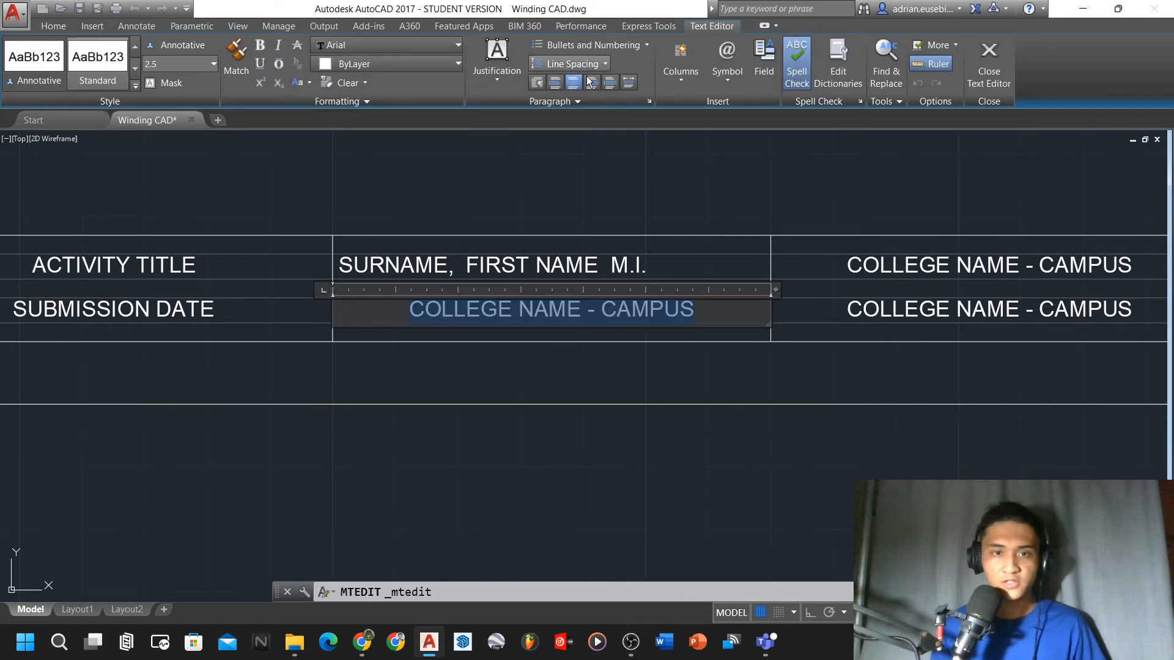
{"action": "left_click", "coordinate": [555, 85]}
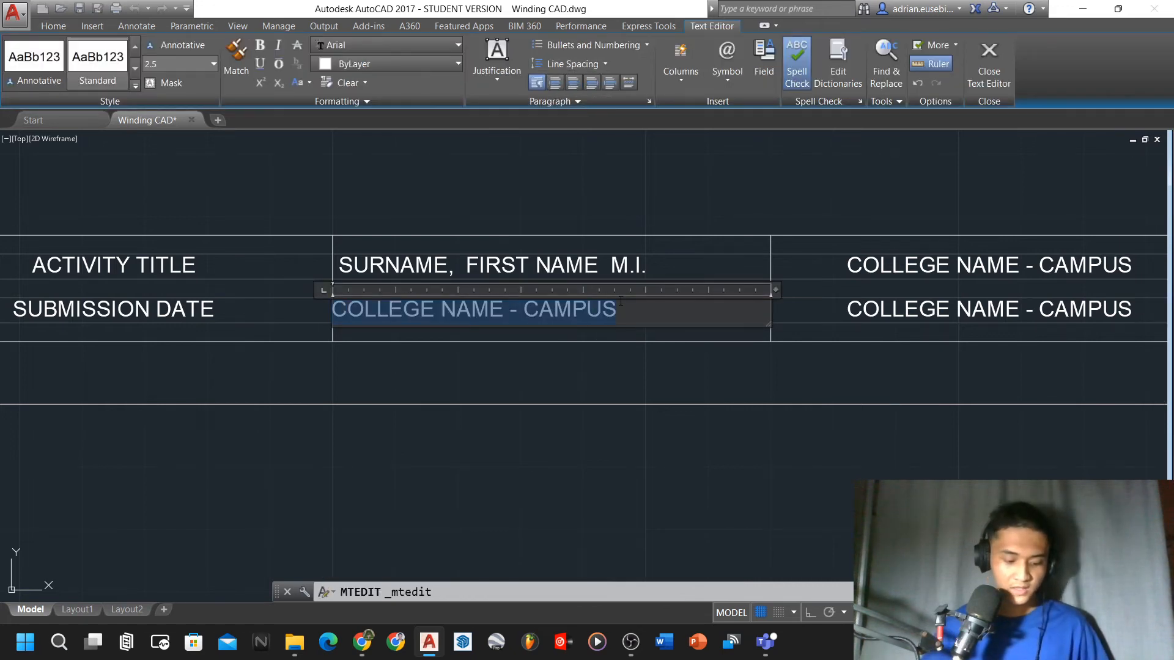
{"action": "key", "text": "BackSpace"}
{"action": "type", "text": "COURSE YEAR"}
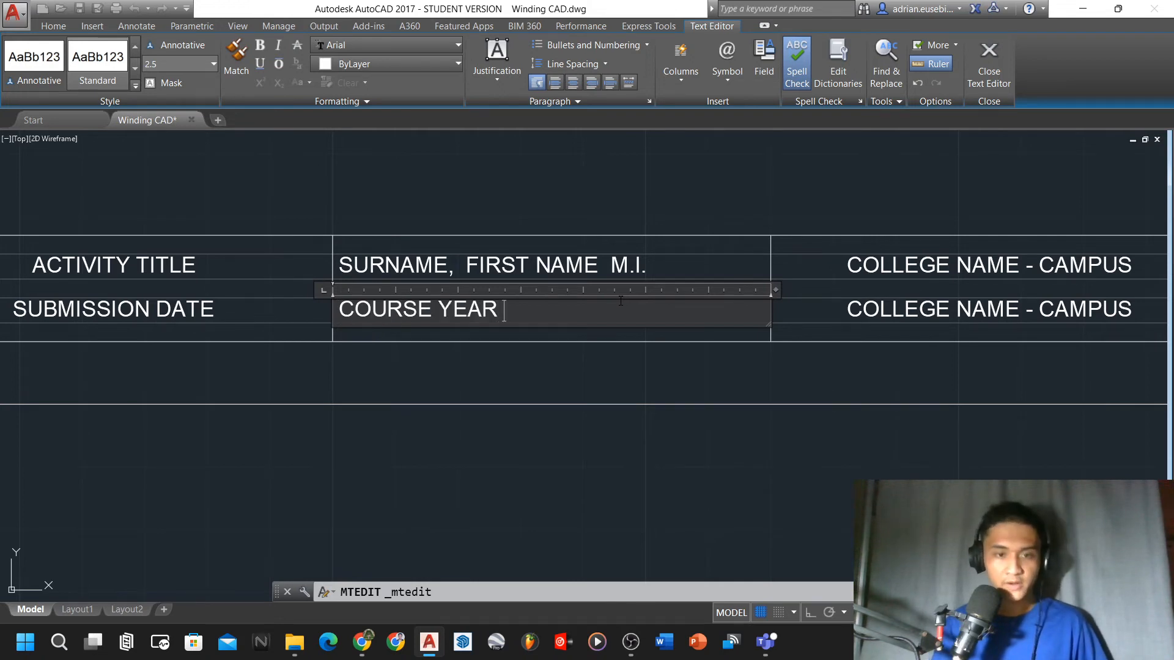
{"action": "type", "text": " & SECTION"}
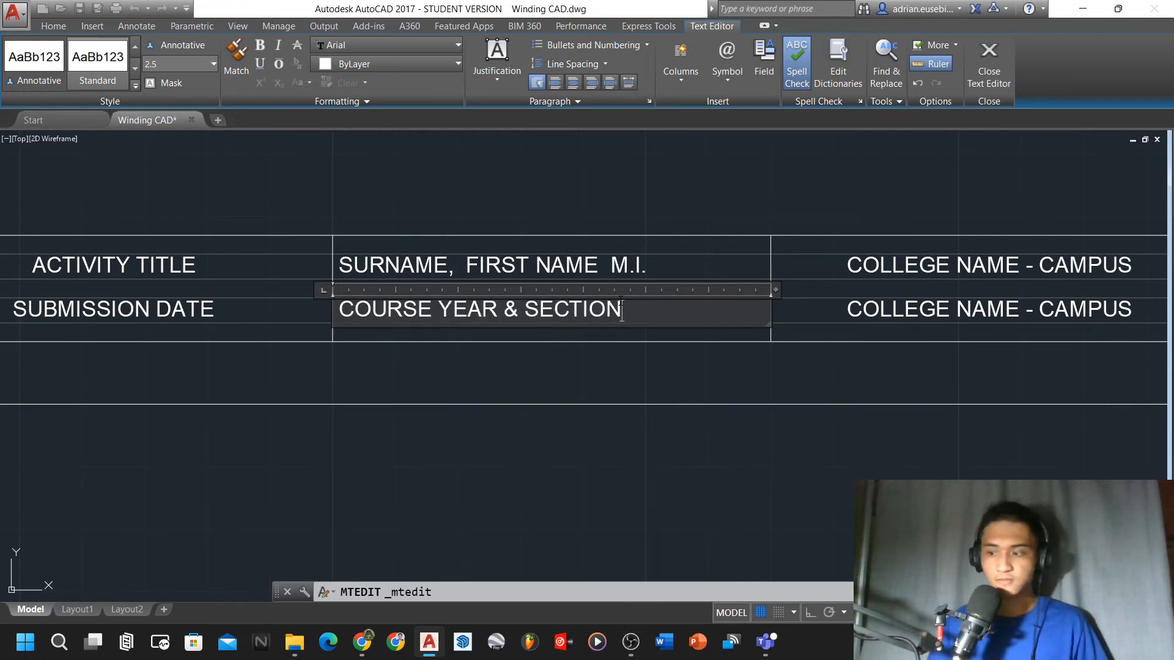
{"action": "left_click", "coordinate": [669, 174]}
{"action": "scroll", "coordinate": [374, 259], "scroll_direction": "down", "scroll_amount": 3}
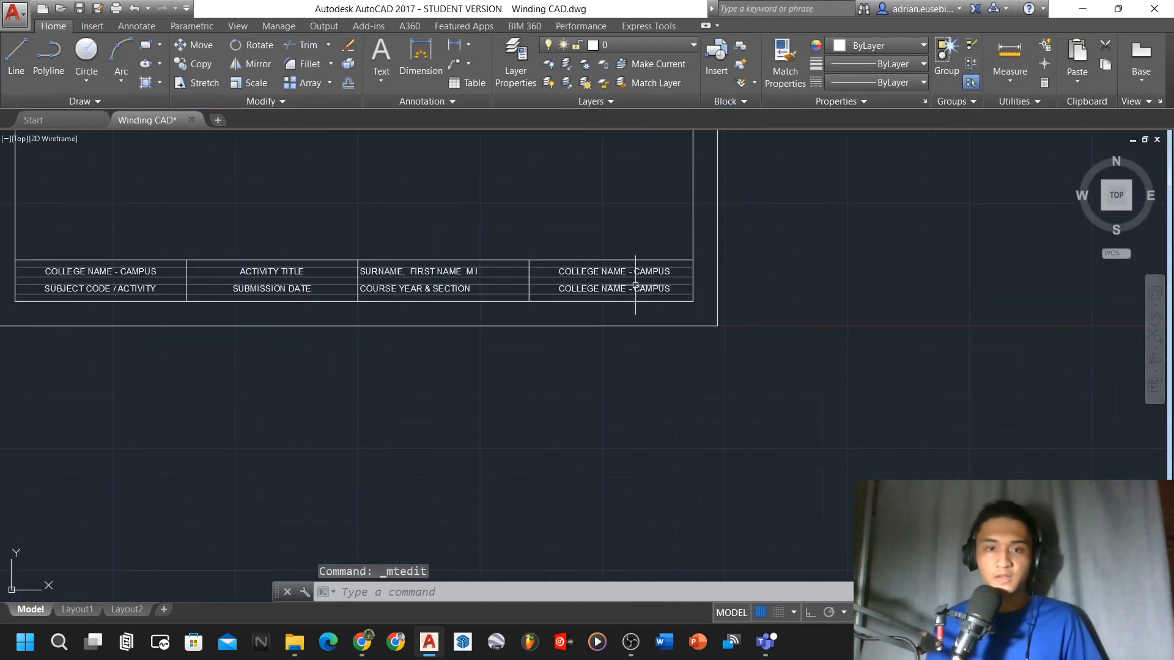
Replace the upper text in the fourth title block cell with "SHEET NUMBER"
{"action": "scroll", "coordinate": [635, 285], "scroll_direction": "up", "scroll_amount": 4}
{"action": "double_click", "coordinate": [602, 251]}
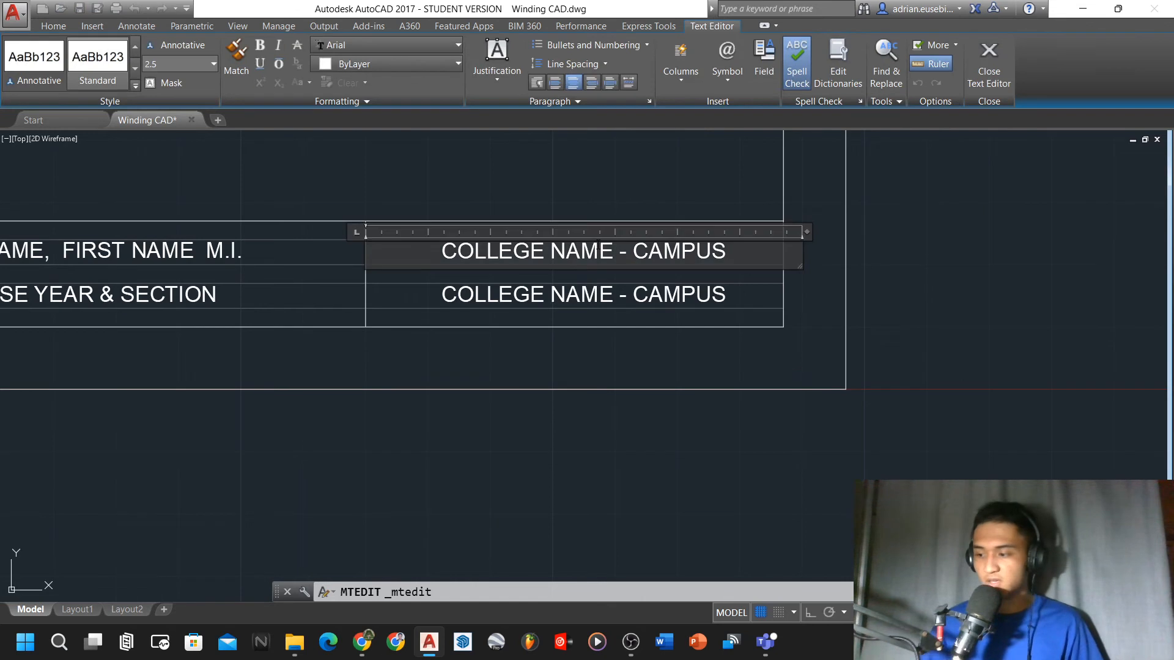
{"action": "key", "text": "ctrl+a"}
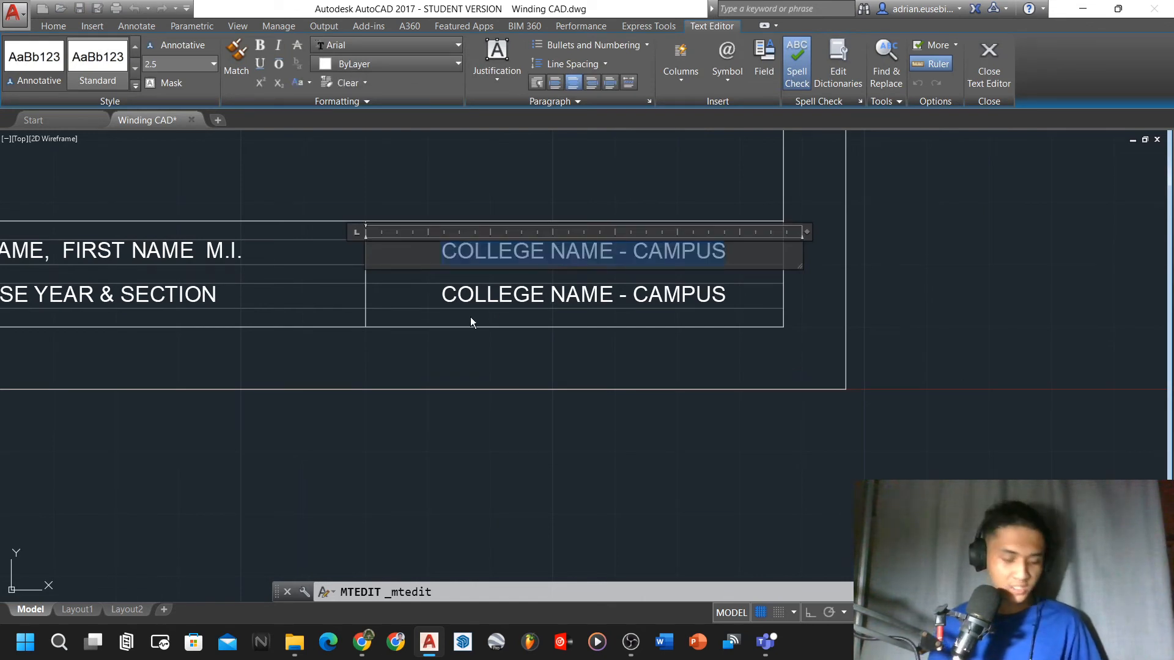
{"action": "type", "text": "SHEET NUMBER"}
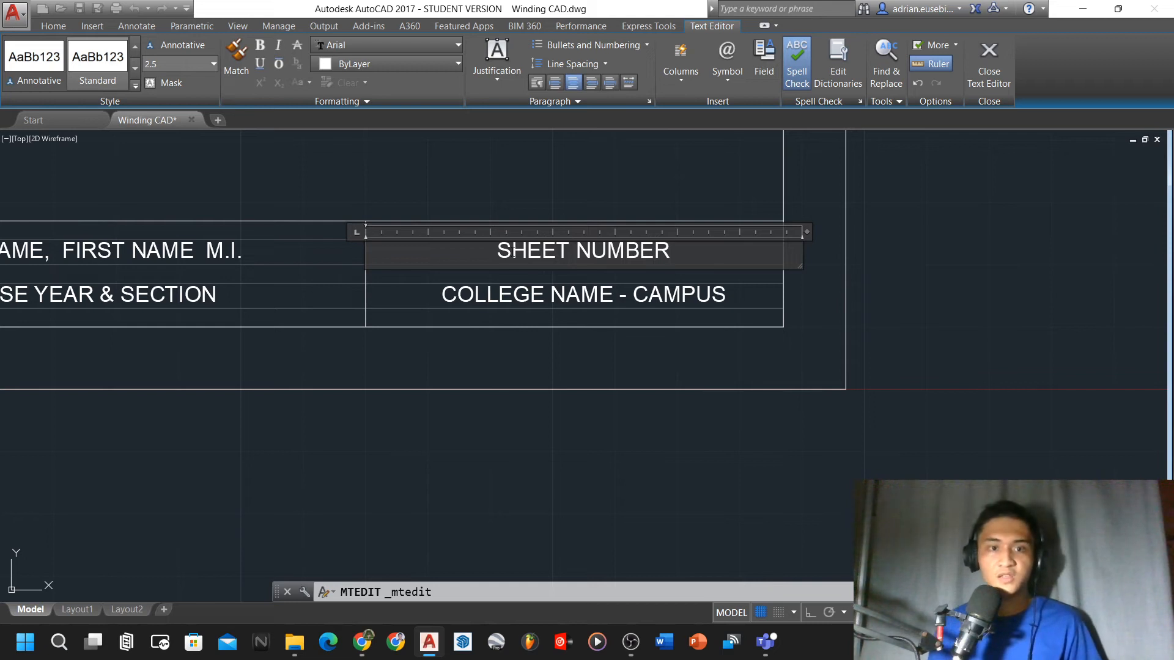
Left-align "SHEET NUMBER" with a leading space and finish the text edit
{"action": "key", "text": "ctrl+a"}
{"action": "left_click", "coordinate": [491, 243]}
{"action": "left_click", "coordinate": [556, 83]}
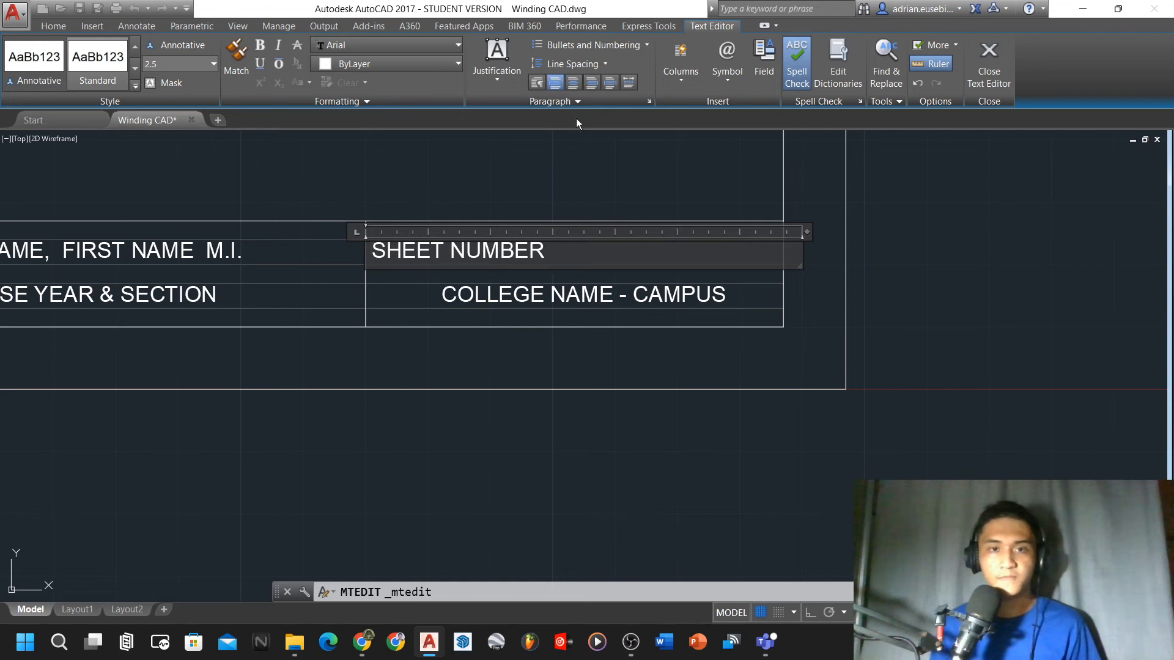
{"action": "left_click", "coordinate": [481, 222]}
{"action": "left_click", "coordinate": [493, 187]}
{"action": "left_click", "coordinate": [537, 222]}
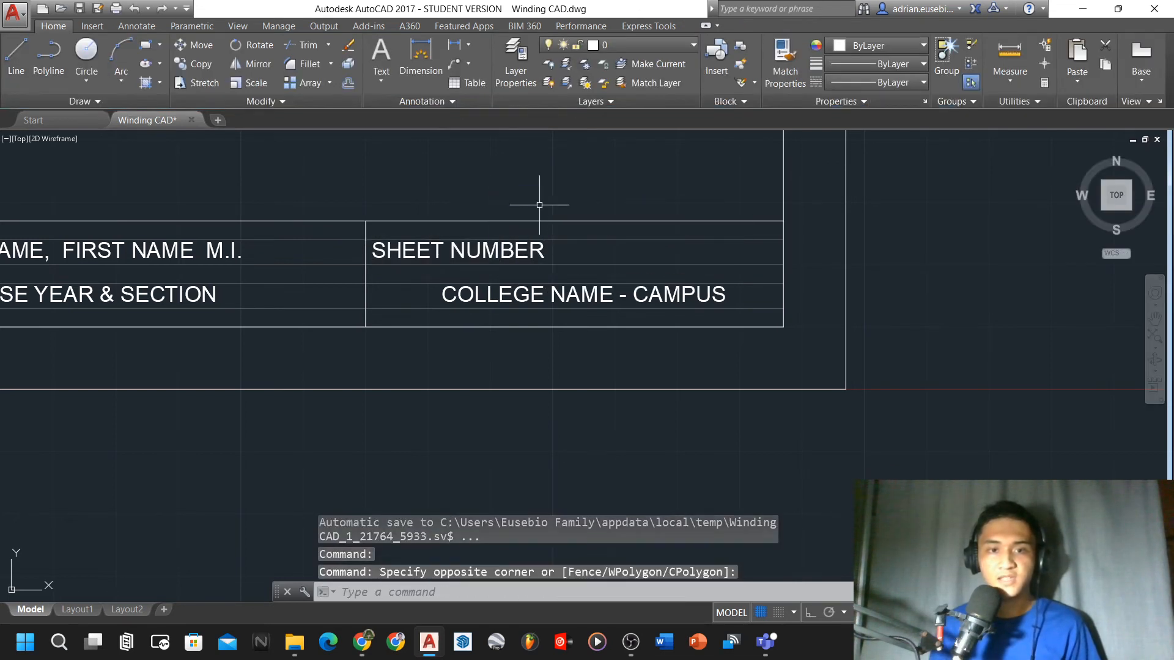
Replace the lower text in the fourth title block cell with "PROFESSOR NAME"
{"action": "double_click", "coordinate": [566, 300]}
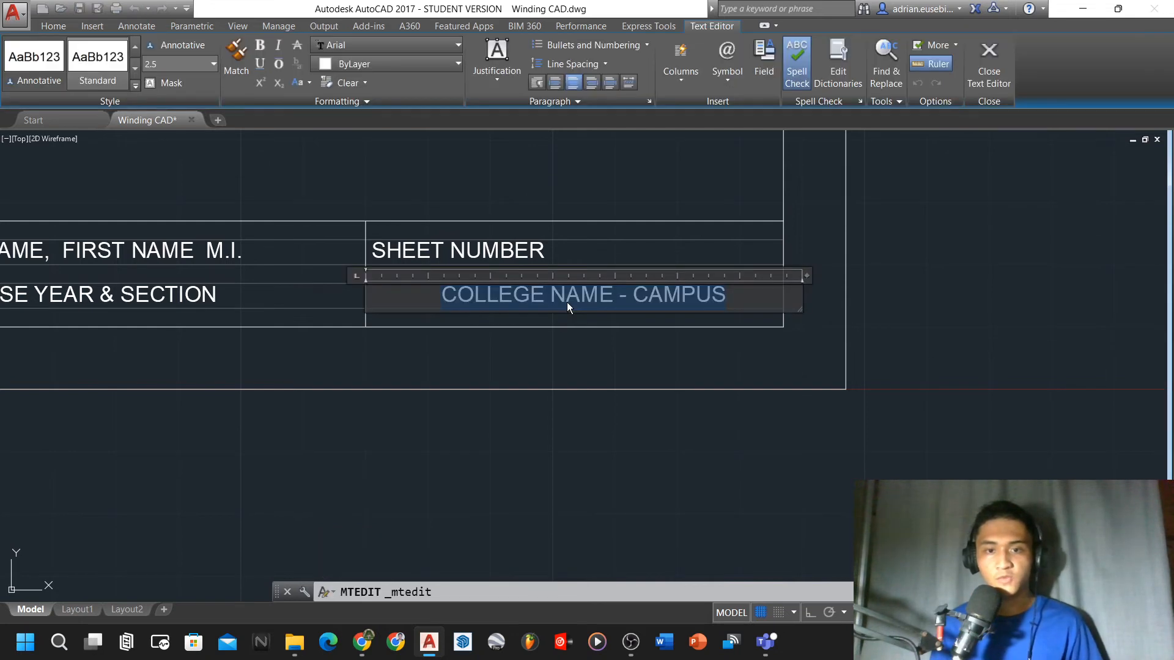
{"action": "type", "text": "PRO"}
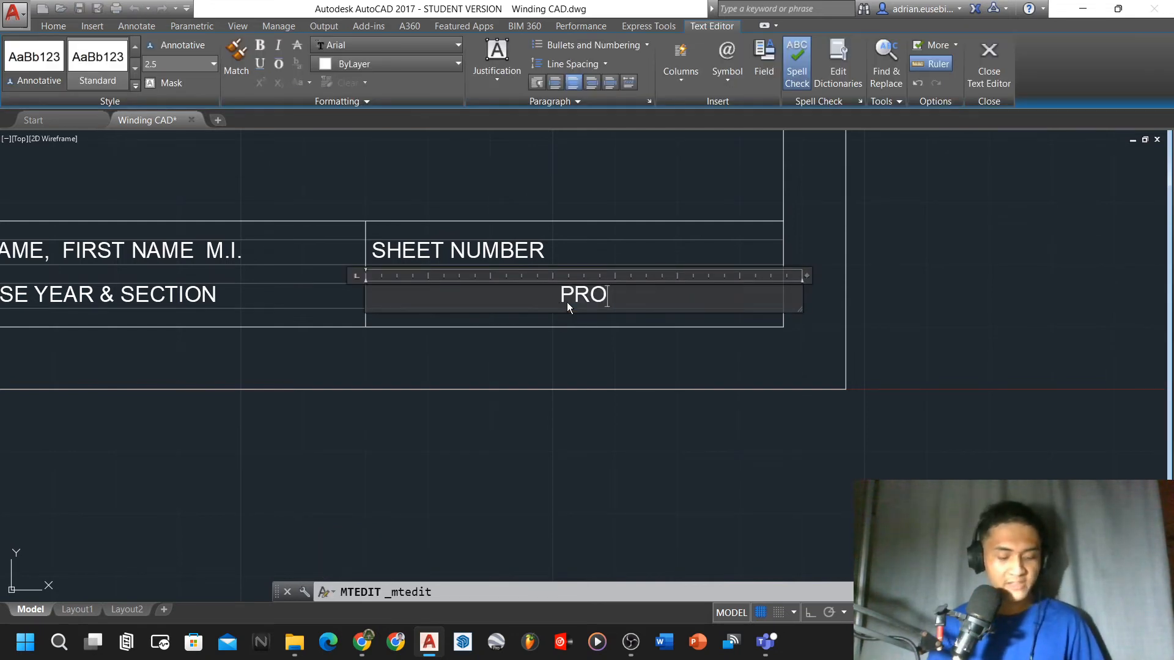
{"action": "type", "text": "FESSOR NAME"}
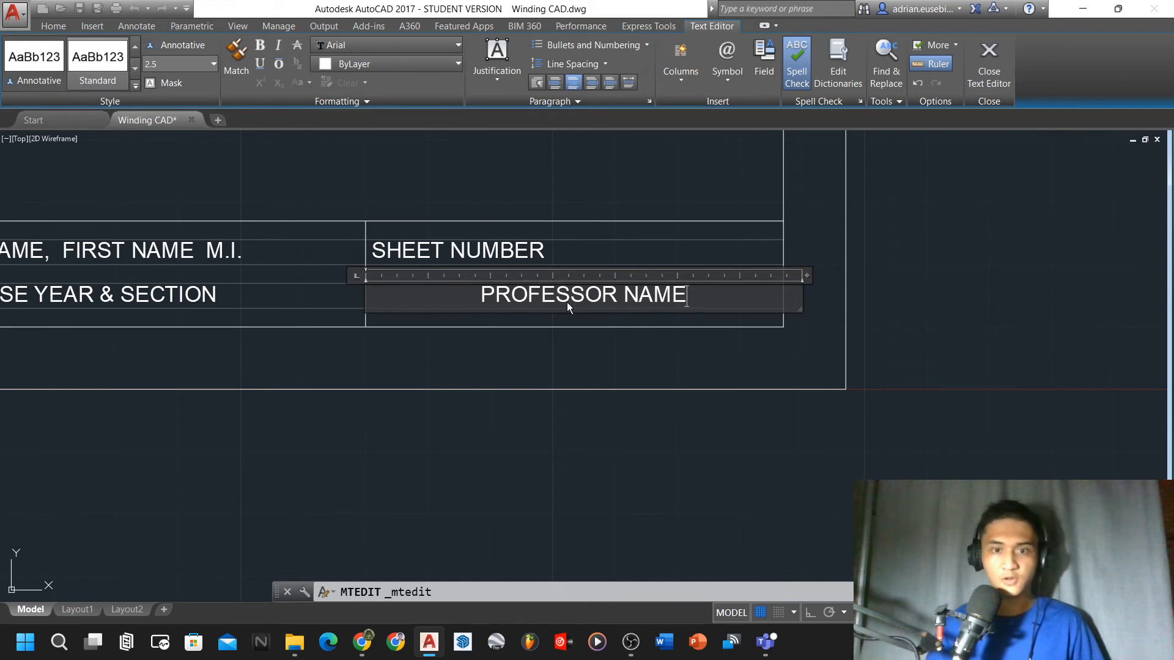
Add a leading space before "PROFESSOR NAME", align the text to the cell's left side and finish the edit
{"action": "key", "text": "ctrl+a"}
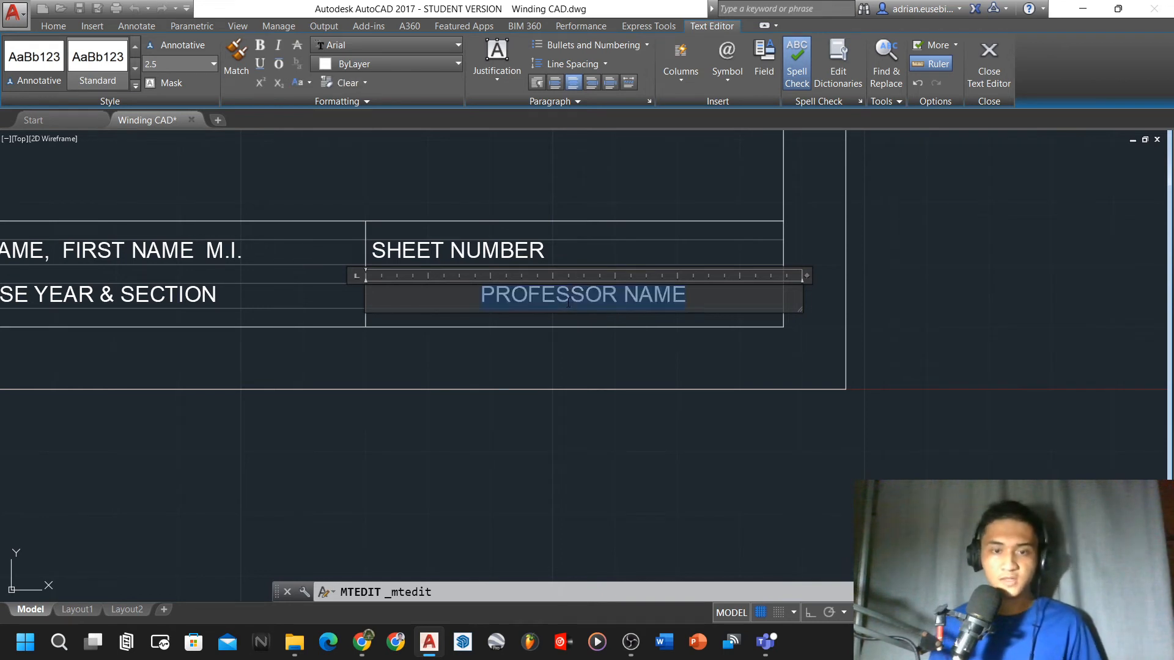
{"action": "double_click", "coordinate": [484, 292]}
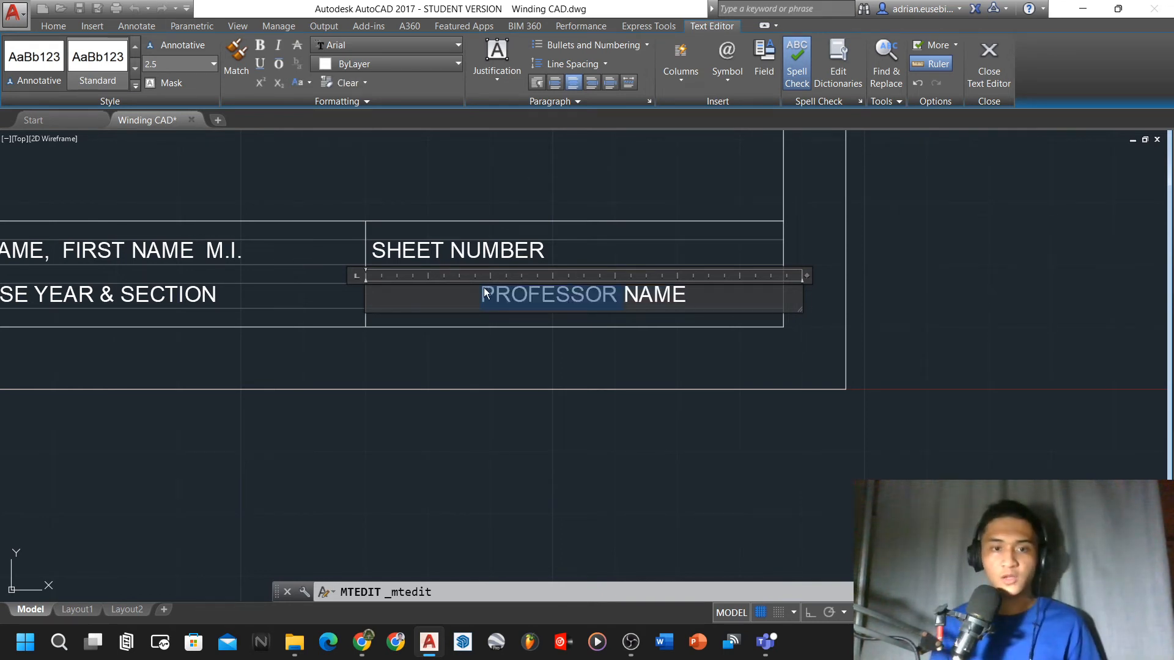
{"action": "left_click", "coordinate": [485, 292]}
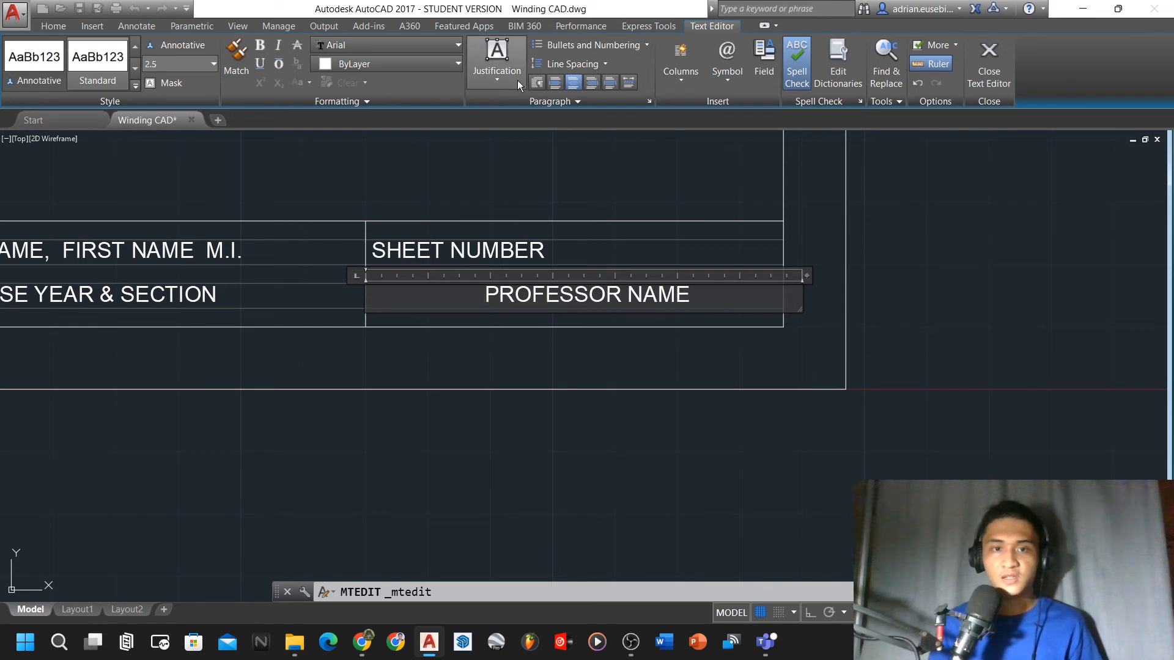
{"action": "left_click", "coordinate": [543, 84]}
{"action": "left_click", "coordinate": [554, 193]}
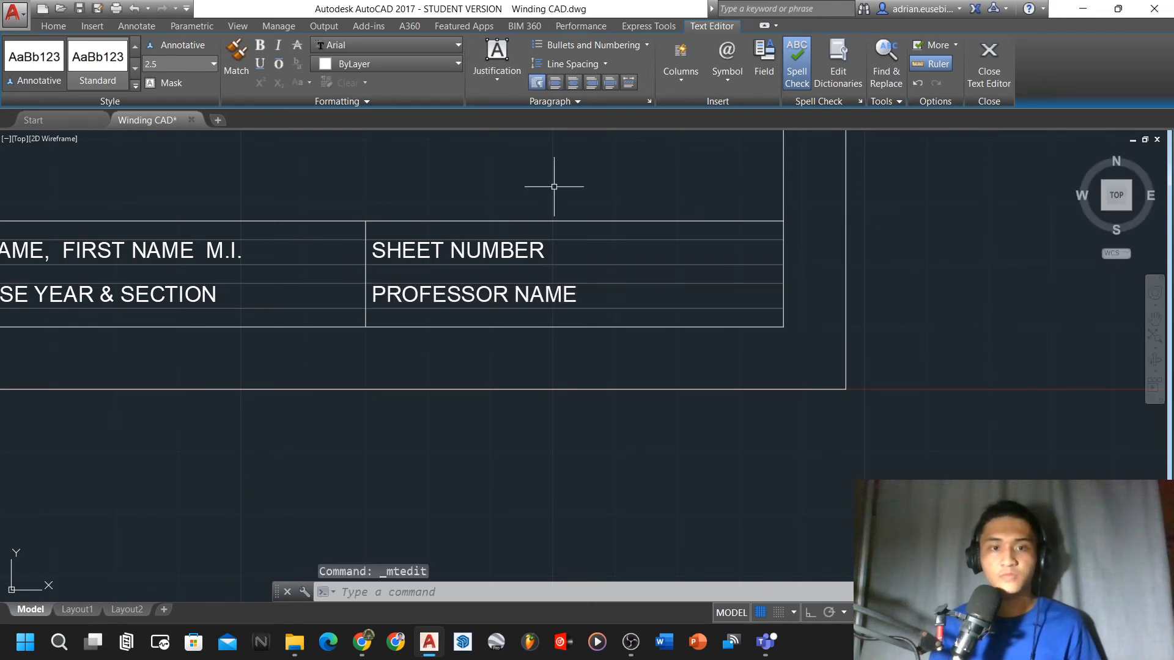
Change the font of the whole "COLLEGE NAME - CAMPUS" text in the first title block cell to simplex and finish the edit
{"action": "scroll", "coordinate": [768, 407], "scroll_direction": "down", "scroll_amount": 5}
{"action": "scroll", "coordinate": [439, 409], "scroll_direction": "up", "scroll_amount": 4}
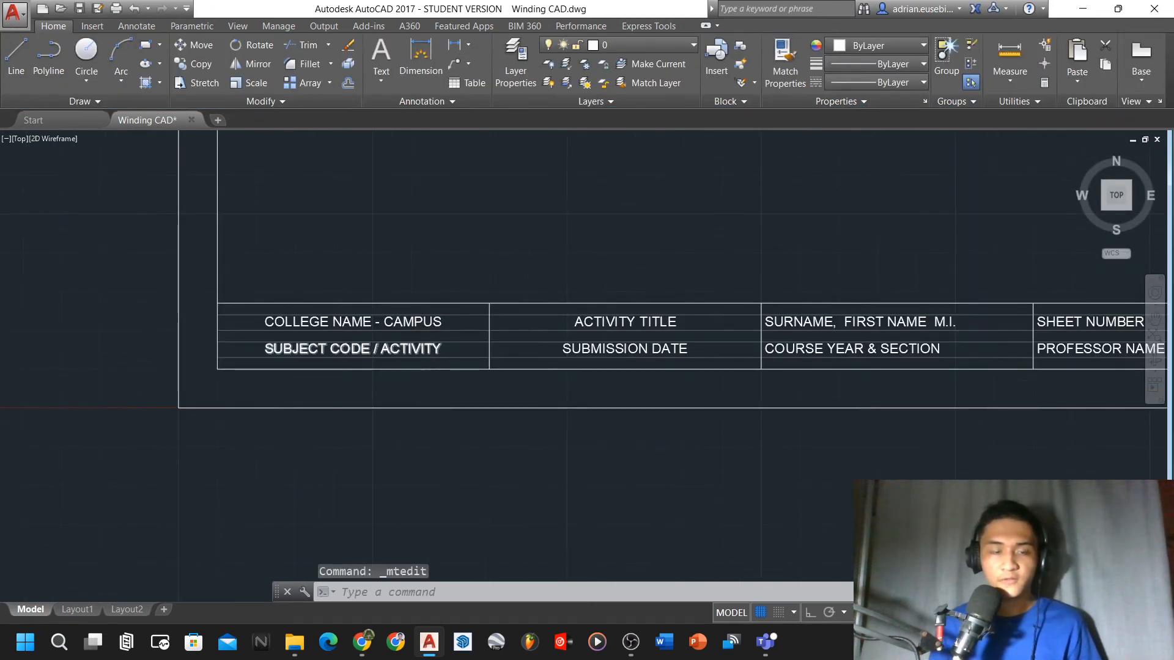
{"action": "scroll", "coordinate": [420, 379], "scroll_direction": "up", "scroll_amount": 4}
{"action": "scroll", "coordinate": [385, 258], "scroll_direction": "down", "scroll_amount": 2}
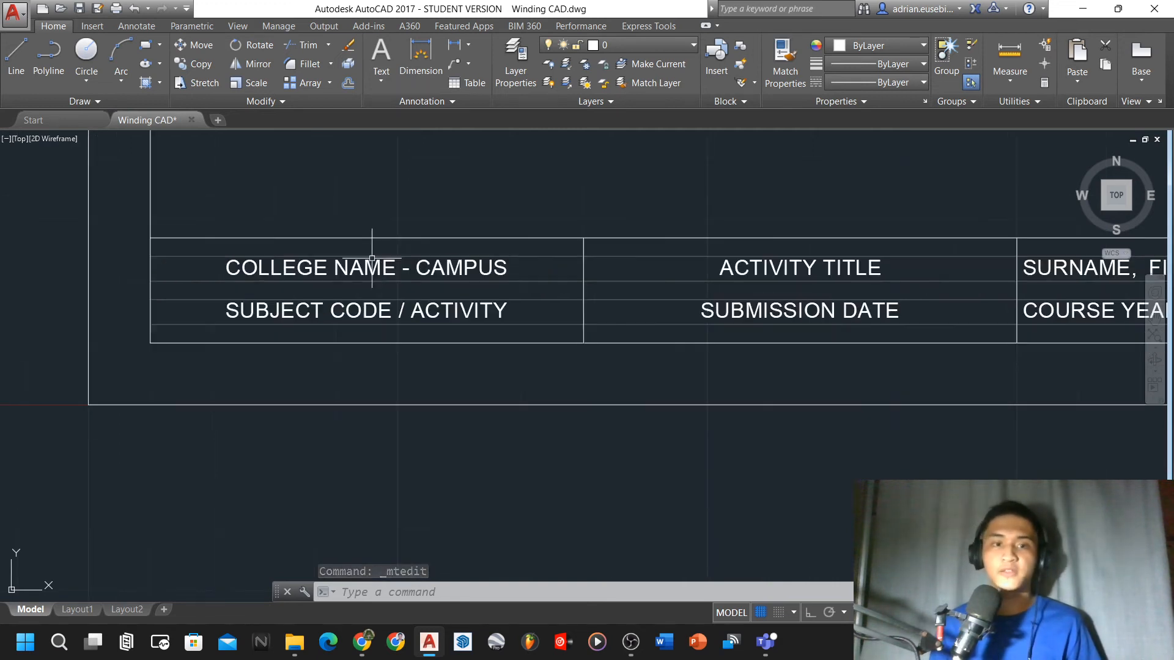
{"action": "scroll", "coordinate": [387, 300], "scroll_direction": "up", "scroll_amount": 2}
{"action": "scroll", "coordinate": [310, 244], "scroll_direction": "down", "scroll_amount": 2}
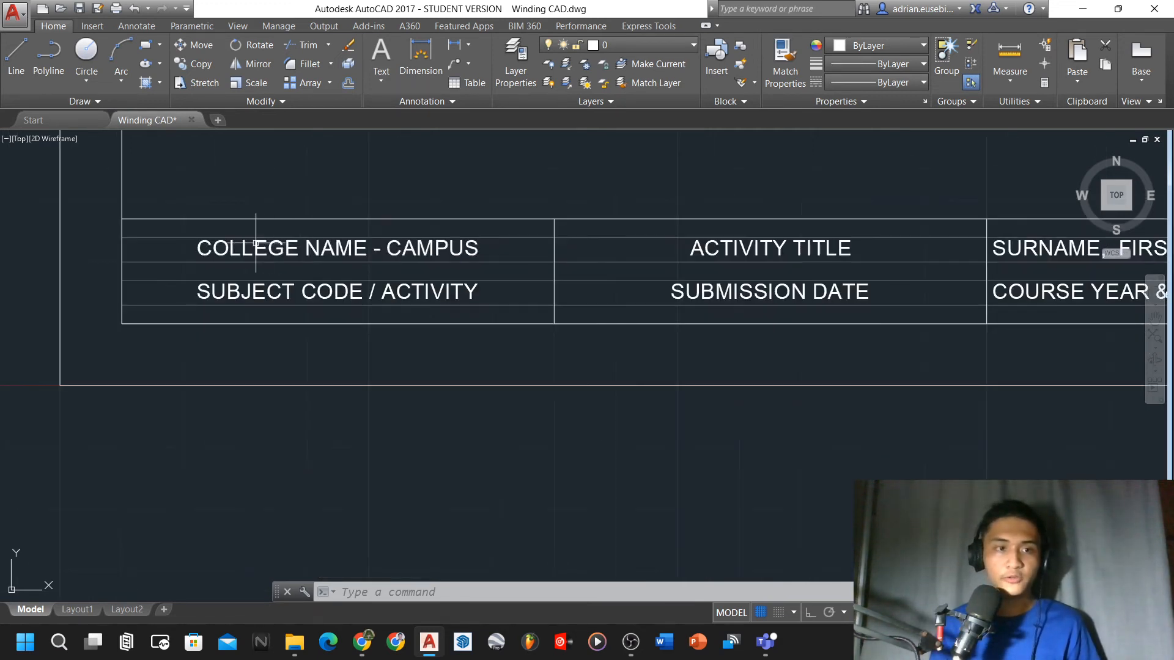
{"action": "scroll", "coordinate": [202, 242], "scroll_direction": "up", "scroll_amount": 2}
{"action": "double_click", "coordinate": [204, 245]}
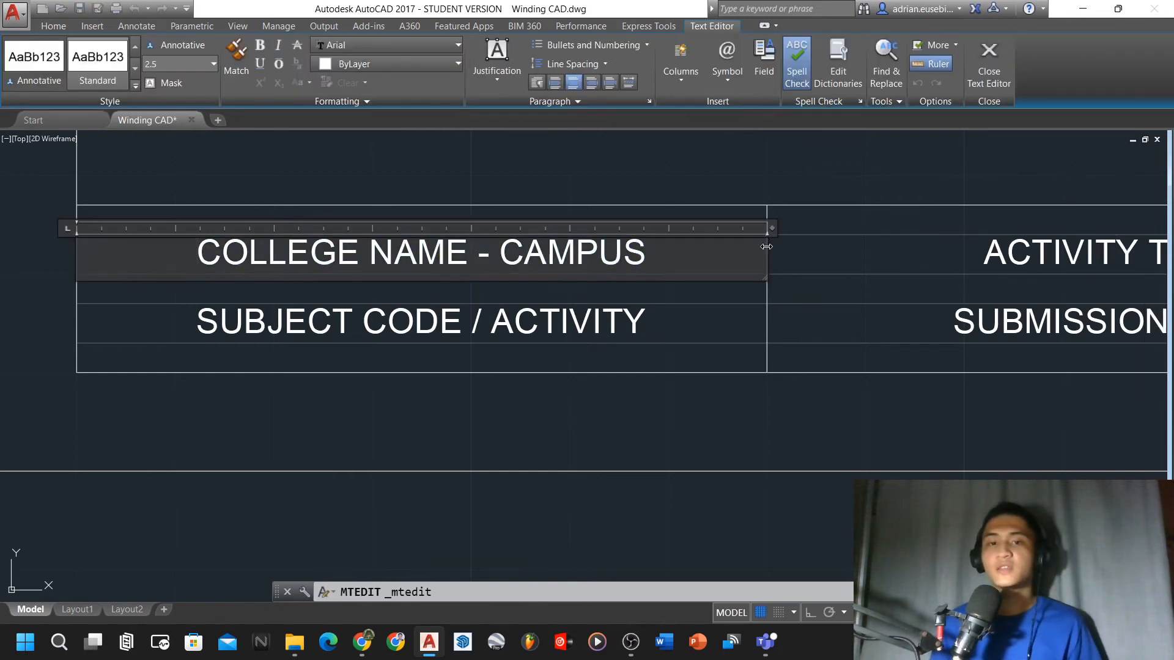
{"action": "key", "text": "ctrl+a"}
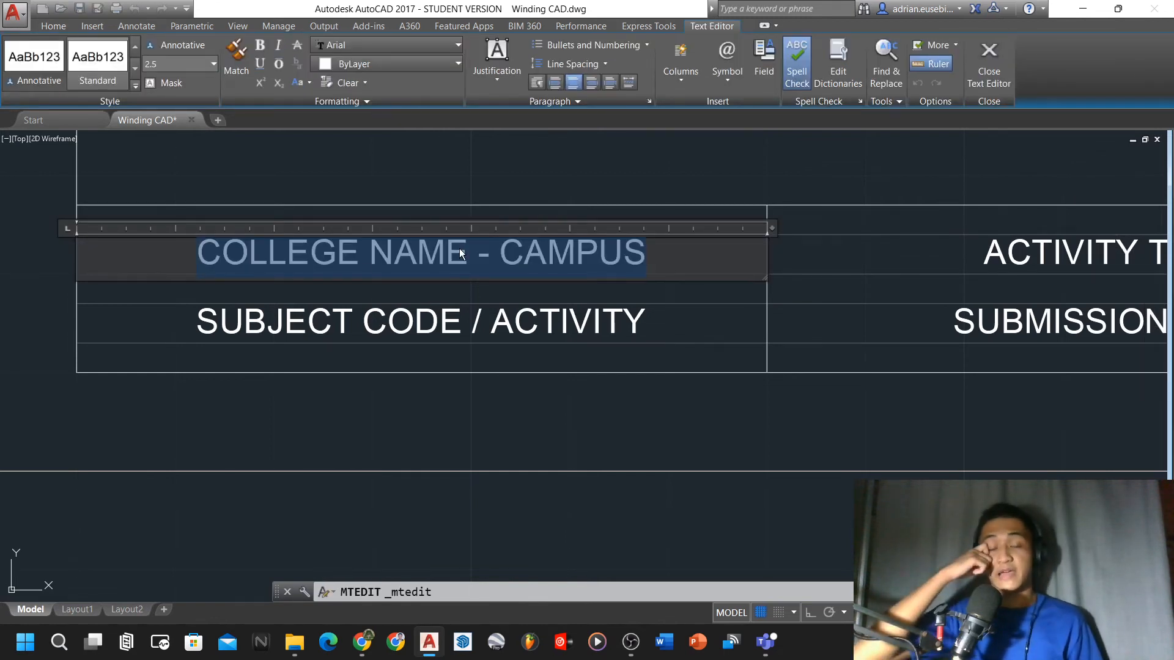
{"action": "left_click", "coordinate": [459, 46]}
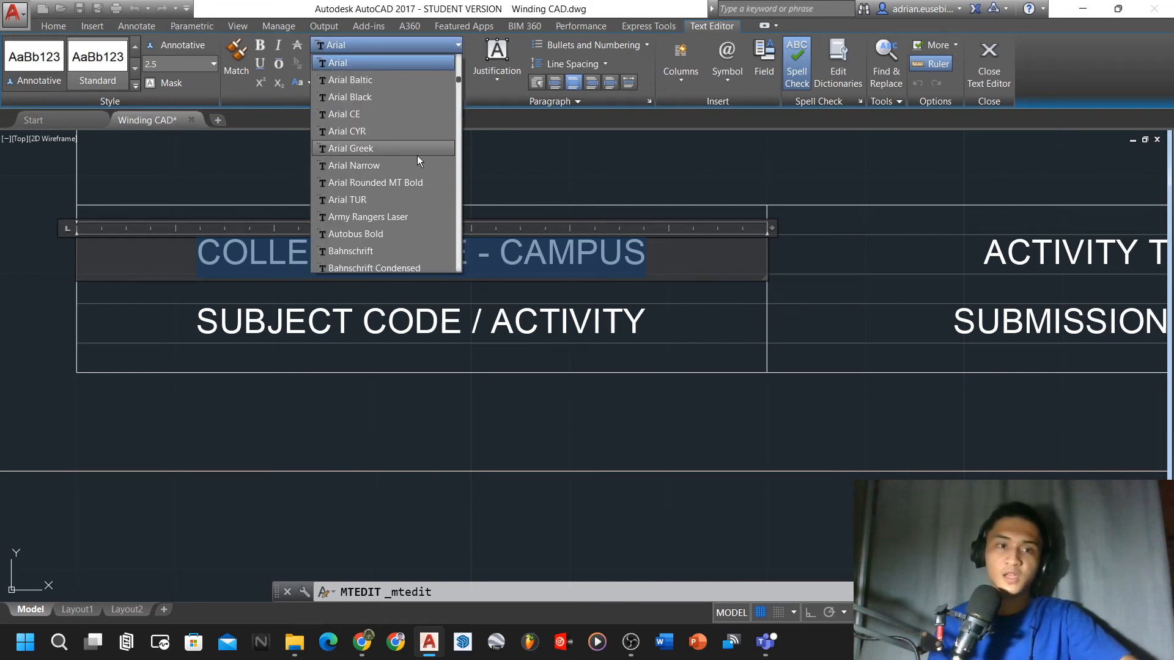
{"action": "scroll", "coordinate": [417, 155], "scroll_direction": "down", "scroll_amount": 2}
{"action": "scroll", "coordinate": [368, 224], "scroll_direction": "down", "scroll_amount": 2}
{"action": "scroll", "coordinate": [368, 228], "scroll_direction": "down", "scroll_amount": 15}
{"action": "scroll", "coordinate": [369, 227], "scroll_direction": "down", "scroll_amount": 2}
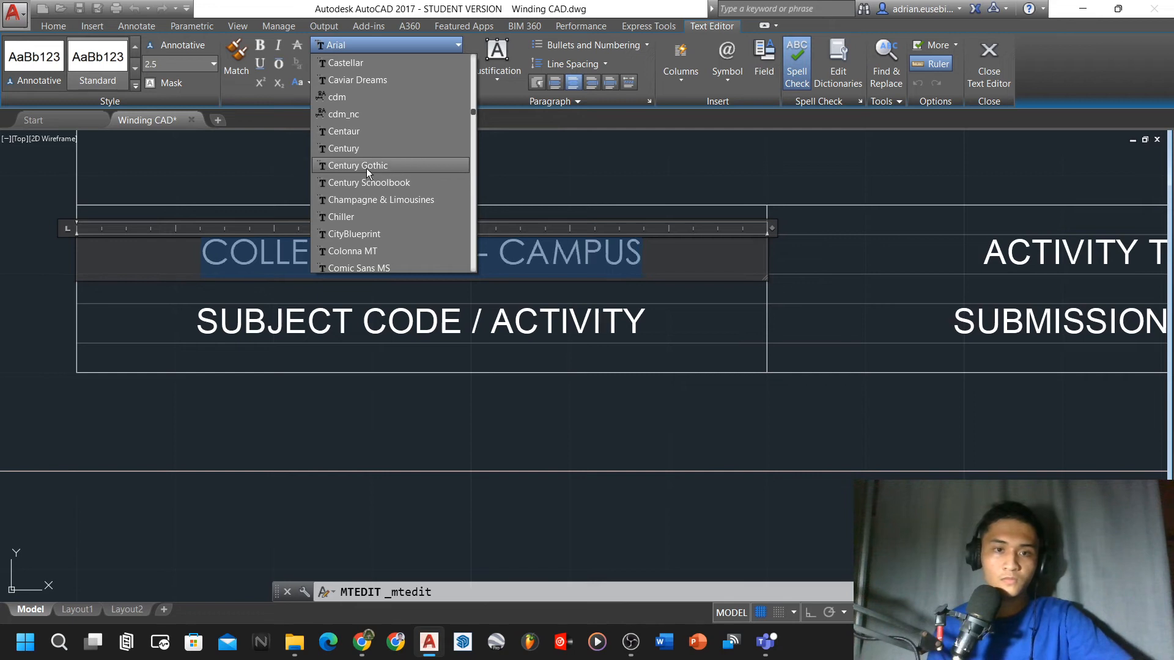
{"action": "scroll", "coordinate": [369, 196], "scroll_direction": "down", "scroll_amount": 12}
{"action": "scroll", "coordinate": [371, 200], "scroll_direction": "down", "scroll_amount": 7}
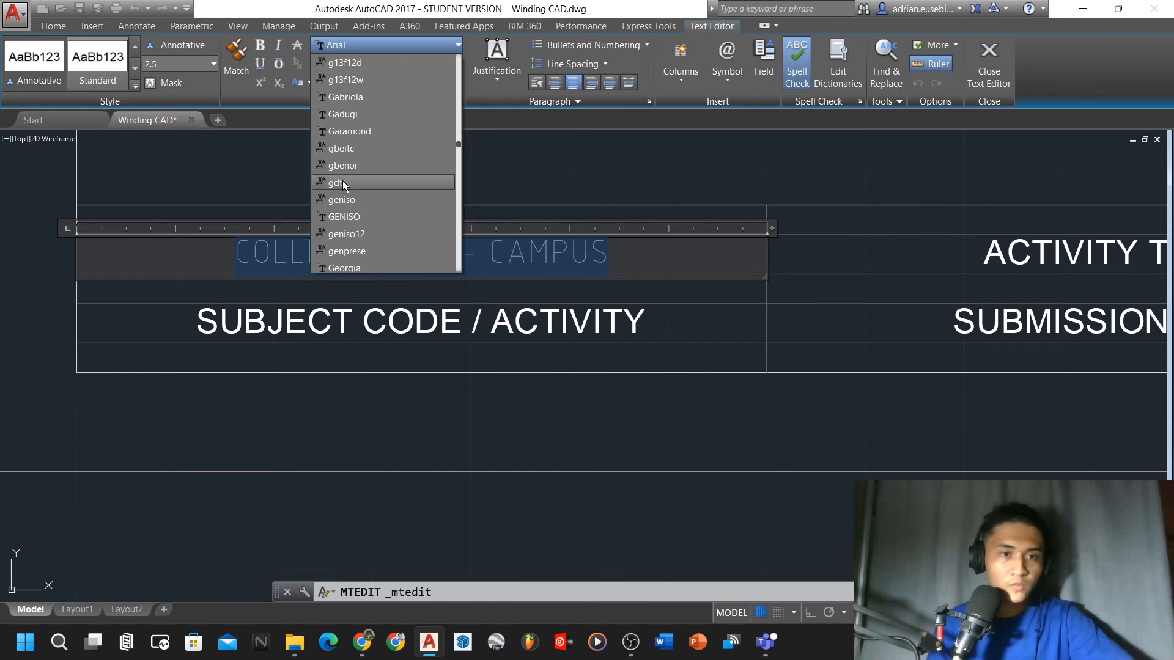
{"action": "scroll", "coordinate": [350, 167], "scroll_direction": "down", "scroll_amount": 6}
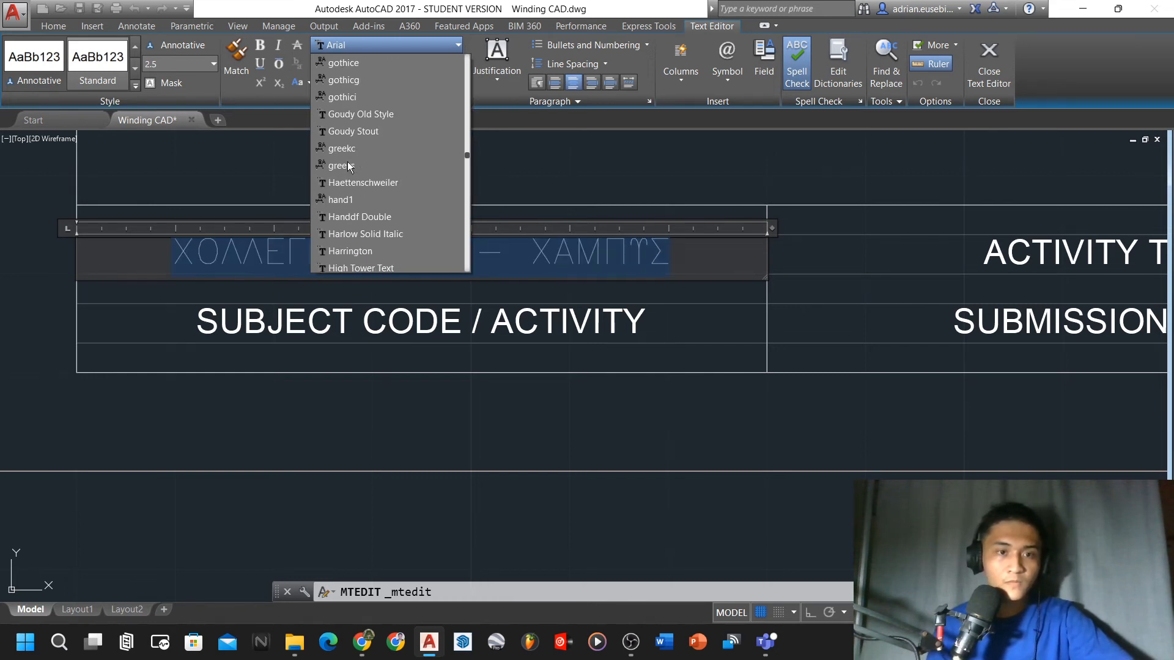
{"action": "scroll", "coordinate": [388, 229], "scroll_direction": "down", "scroll_amount": 12}
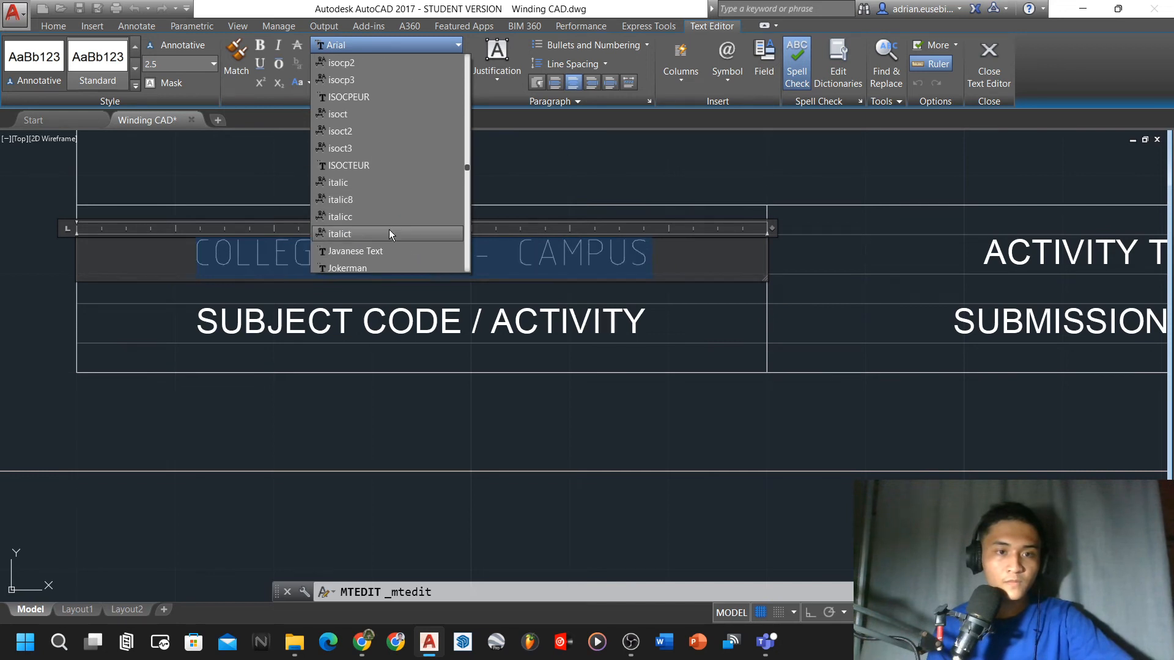
{"action": "scroll", "coordinate": [392, 234], "scroll_direction": "down", "scroll_amount": 8}
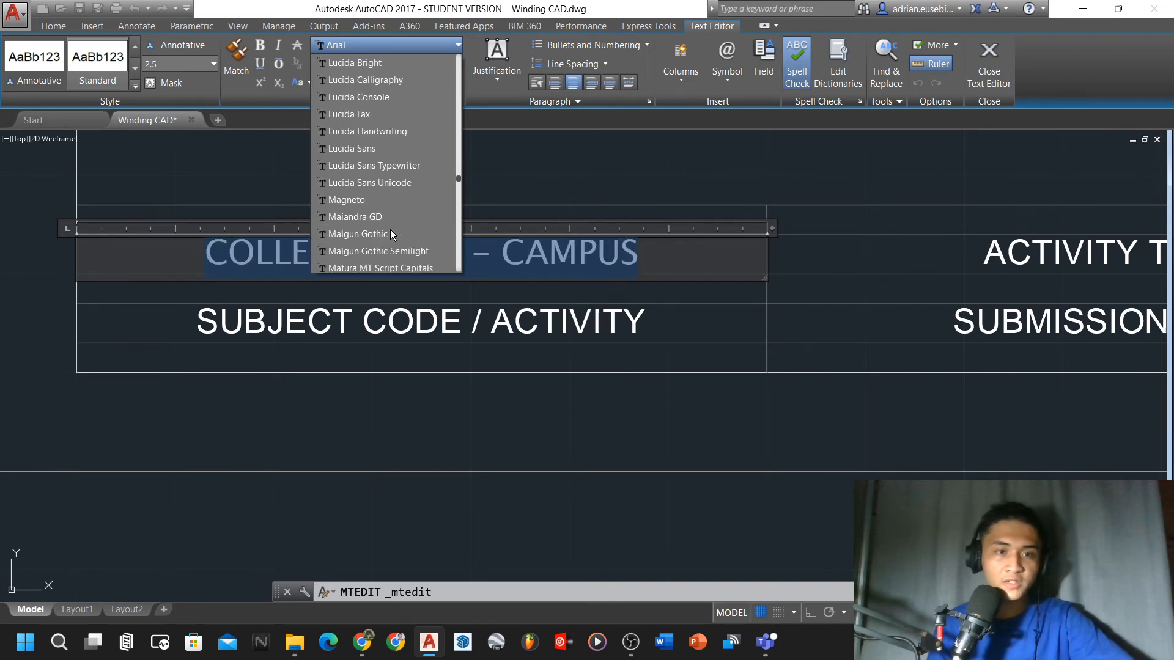
{"action": "scroll", "coordinate": [390, 231], "scroll_direction": "down", "scroll_amount": 15}
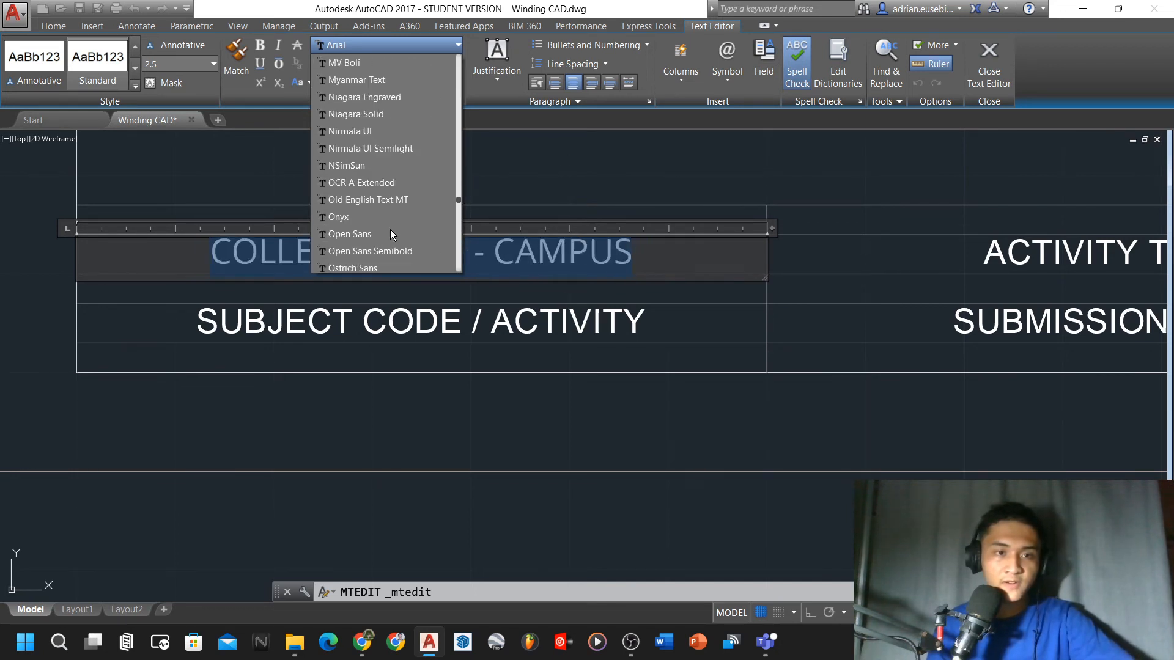
{"action": "scroll", "coordinate": [390, 231], "scroll_direction": "down", "scroll_amount": 10}
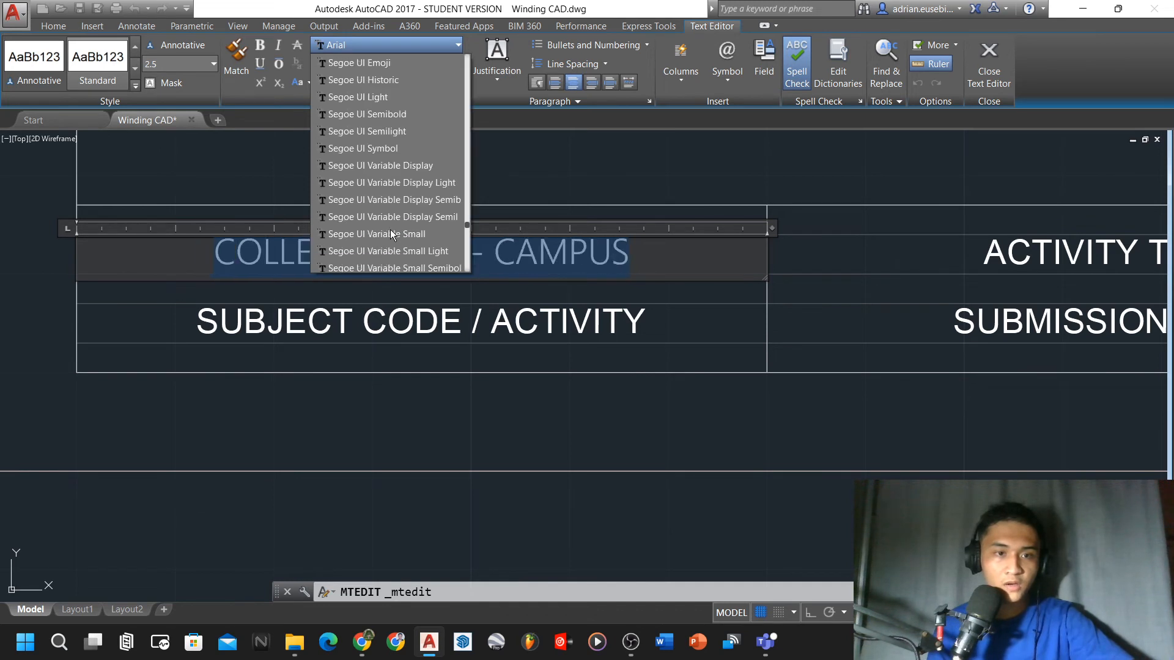
{"action": "left_click", "coordinate": [390, 234]}
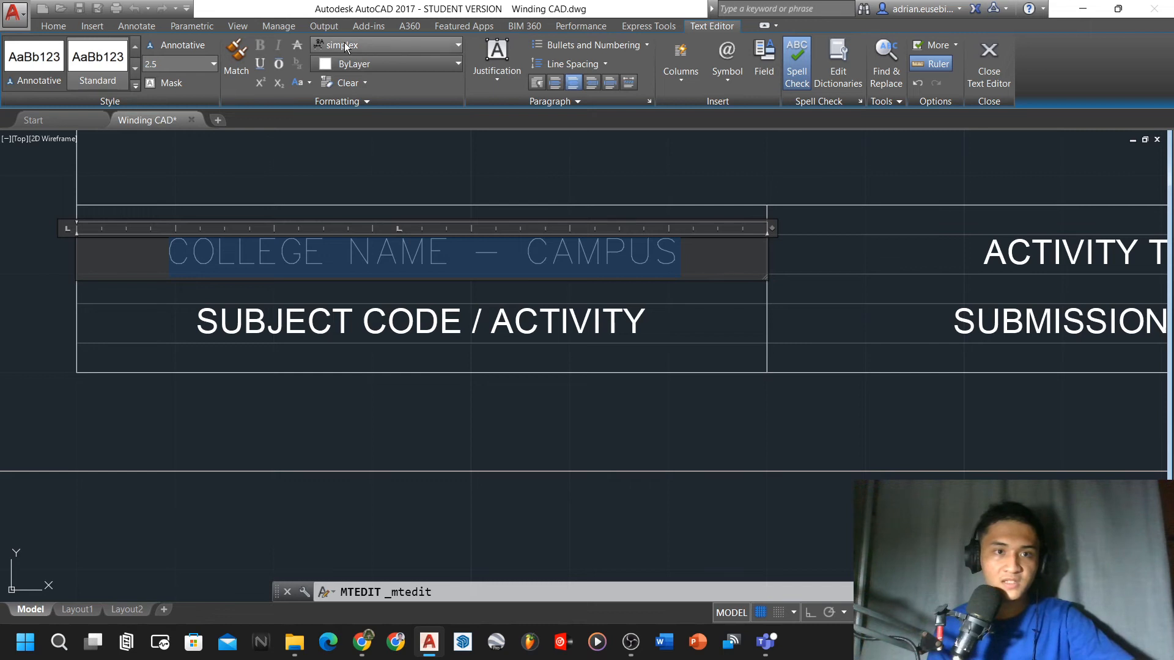
{"action": "left_click", "coordinate": [498, 263]}
{"action": "left_click", "coordinate": [668, 293]}
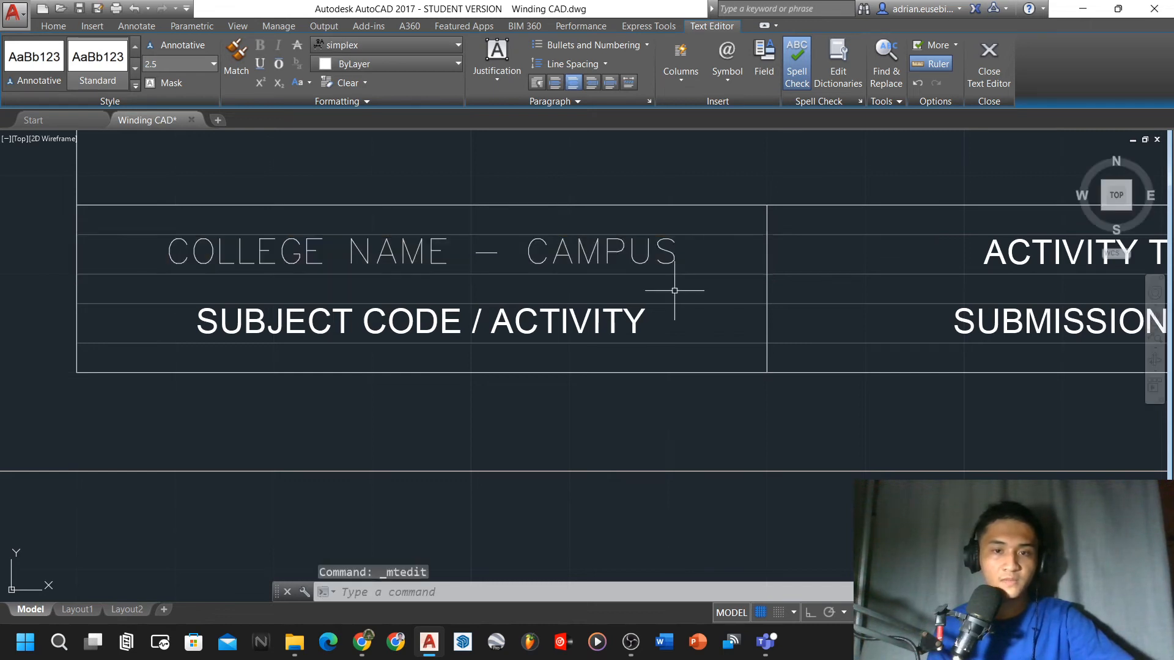
Change the font of the whole "SUBJECT CODE / ACTIVITY" text in the first cell to simplex and finish the edit
{"action": "double_click", "coordinate": [564, 329]}
{"action": "triple_click", "coordinate": [563, 329]}
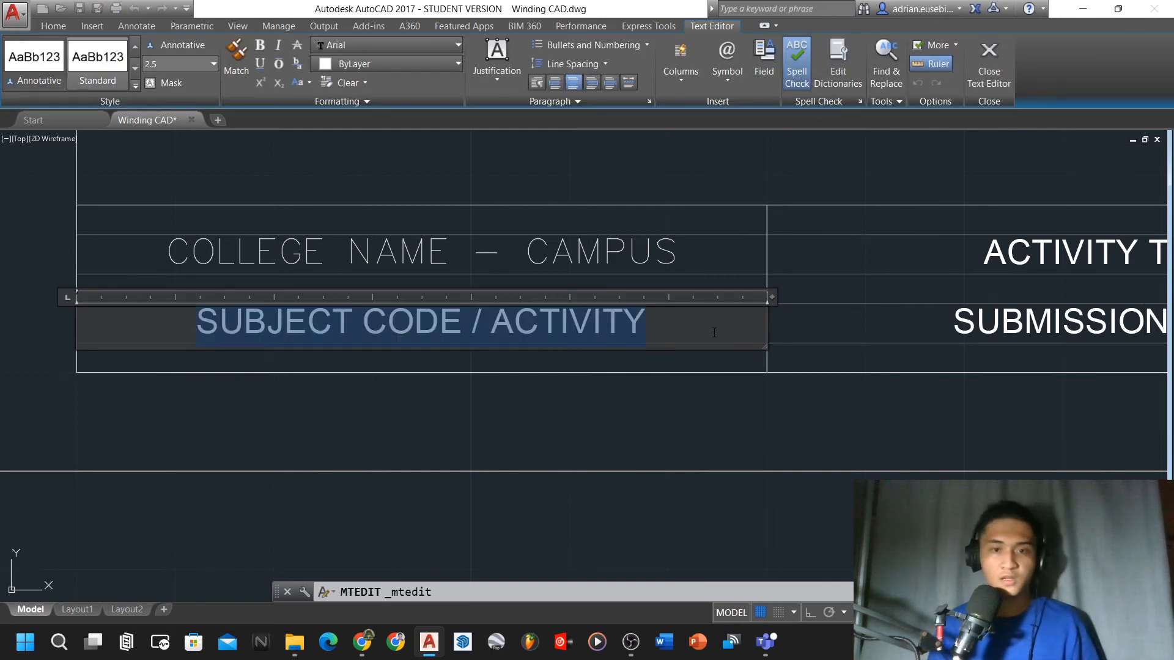
{"action": "left_click", "coordinate": [383, 43]}
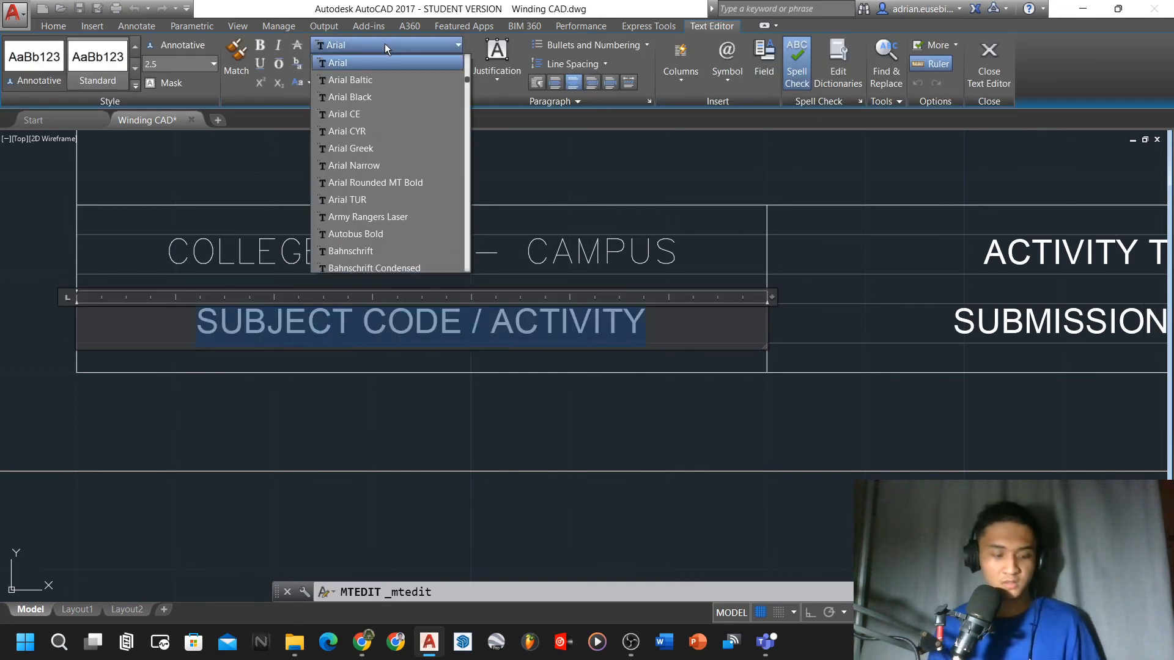
{"action": "scroll", "coordinate": [385, 72], "scroll_direction": "down", "scroll_amount": 20}
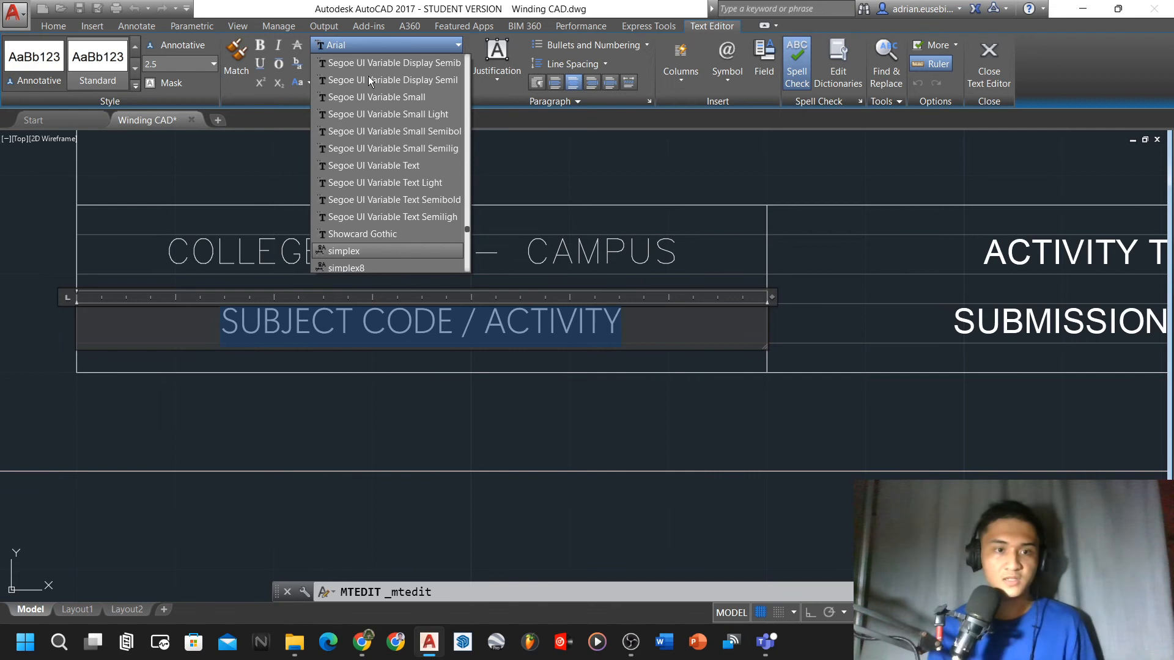
{"action": "left_click", "coordinate": [351, 251]}
{"action": "left_click", "coordinate": [426, 170]}
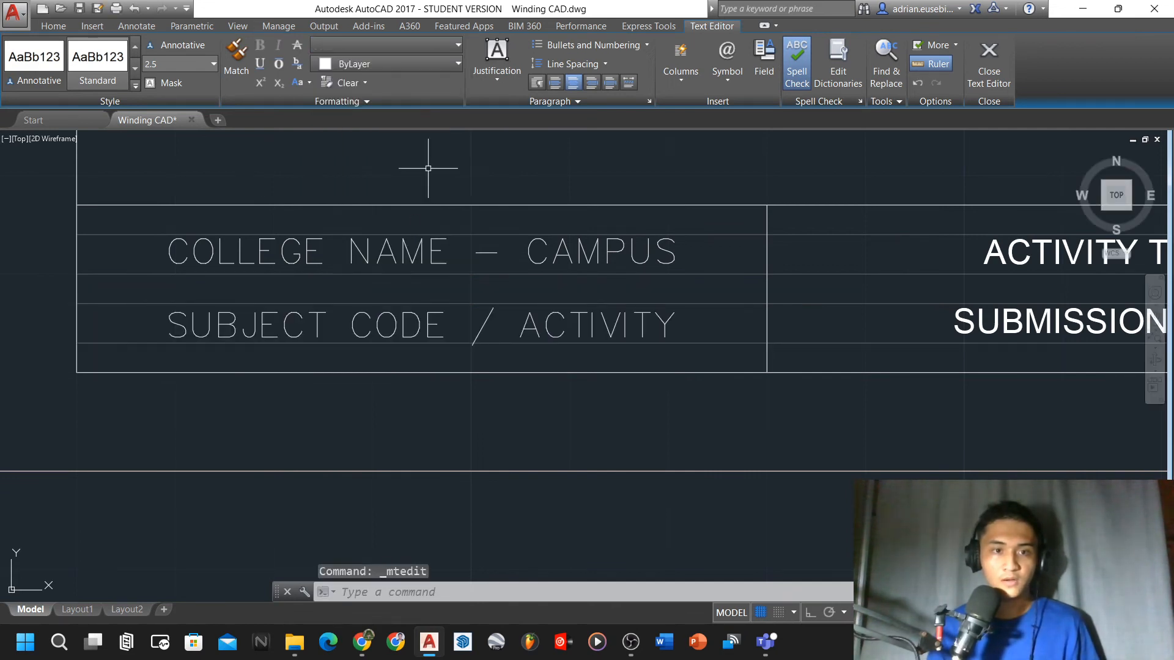
Change the font of the whole "ACTIVITY TITLE" text in the second title block cell to simplex and finish the edit
{"action": "scroll", "coordinate": [492, 264], "scroll_direction": "down", "scroll_amount": 4}
{"action": "scroll", "coordinate": [786, 249], "scroll_direction": "up", "scroll_amount": 6}
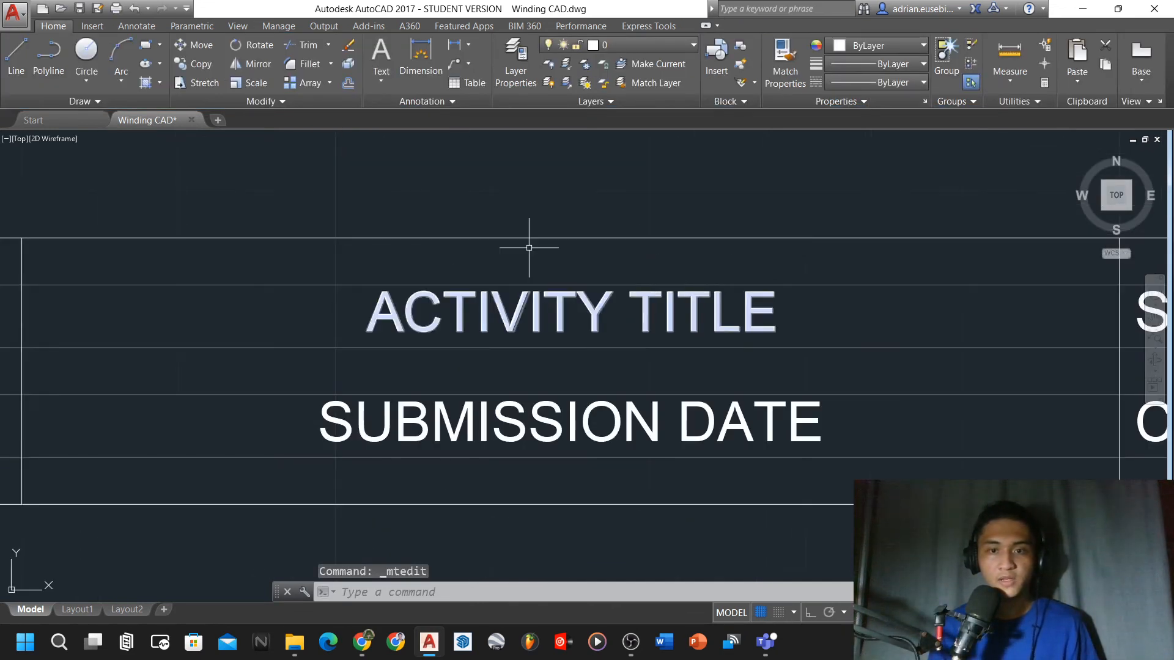
{"action": "scroll", "coordinate": [454, 280], "scroll_direction": "down", "scroll_amount": 4}
{"action": "scroll", "coordinate": [454, 280], "scroll_direction": "up", "scroll_amount": 3}
{"action": "double_click", "coordinate": [438, 249]}
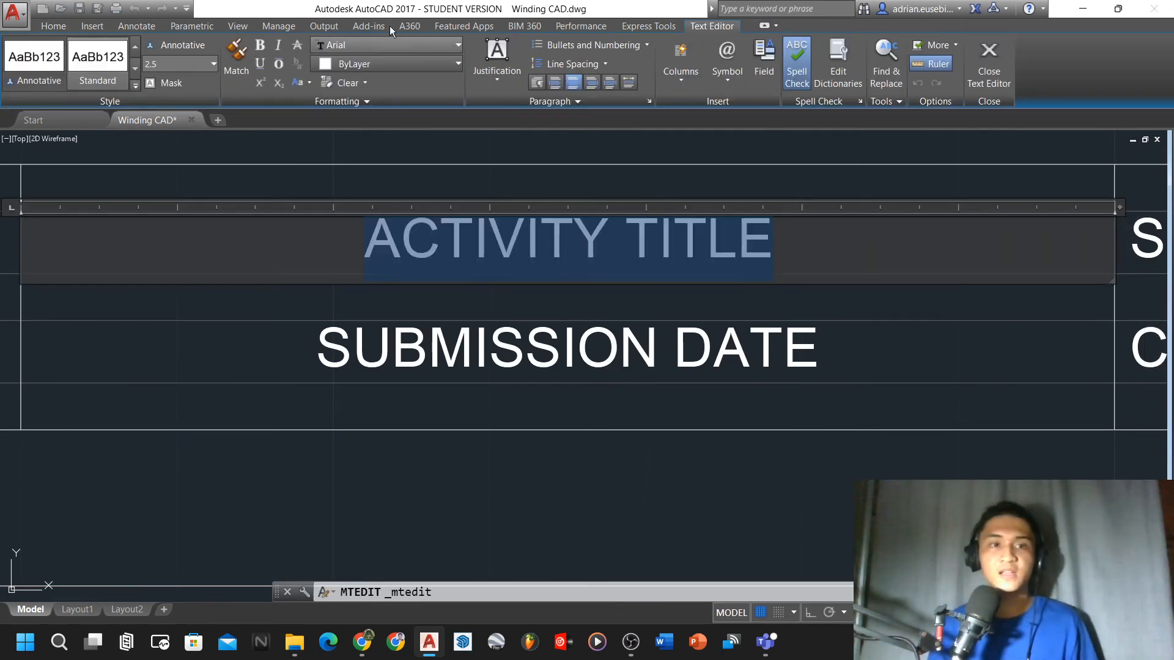
{"action": "left_click", "coordinate": [381, 44]}
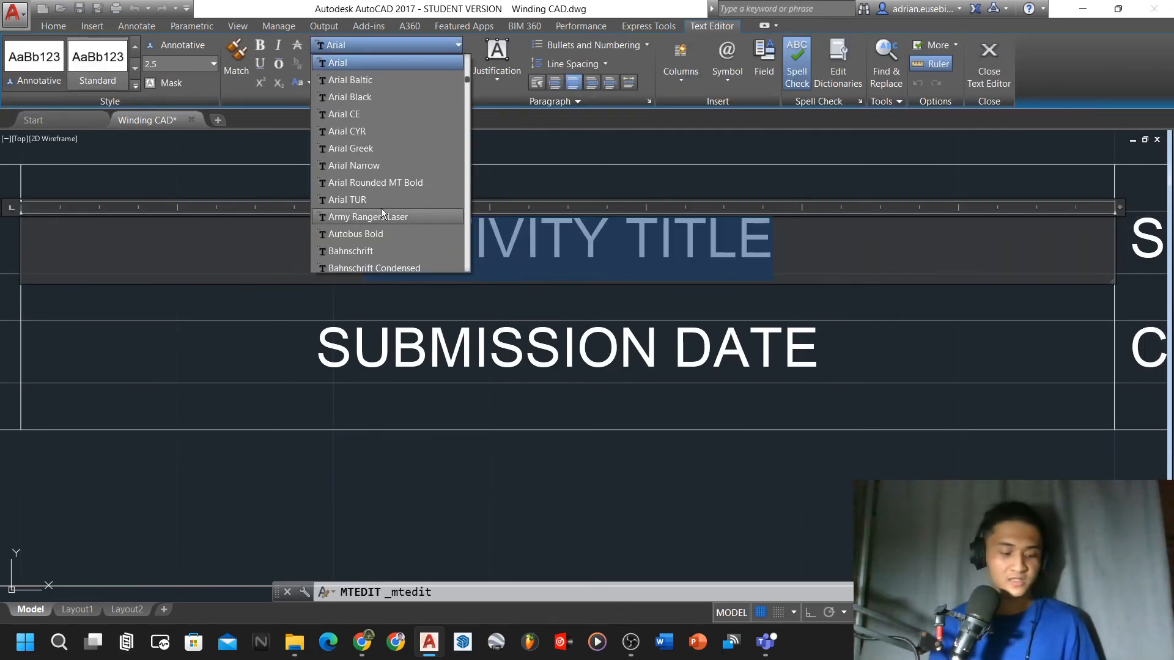
{"action": "scroll", "coordinate": [380, 210], "scroll_direction": "down", "scroll_amount": 15}
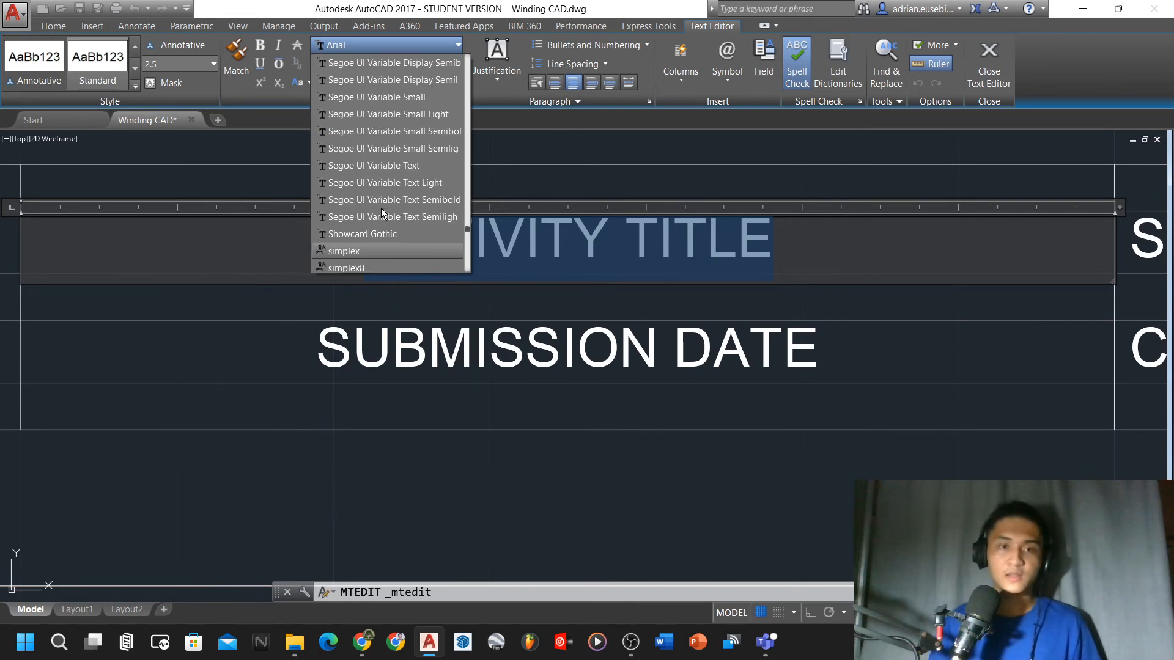
{"action": "left_click", "coordinate": [380, 251]}
{"action": "left_click", "coordinate": [249, 341]}
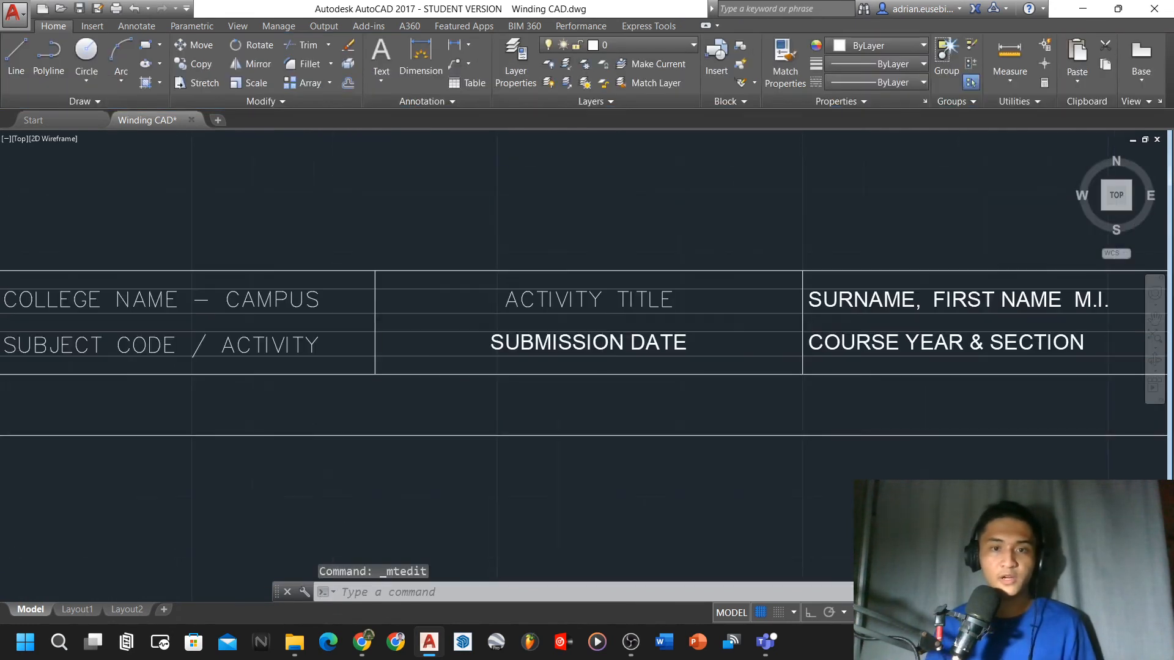
Change the font of the whole "SUBMISSION DATE" text in the second cell to simplex and finish the edit
{"action": "scroll", "coordinate": [566, 349], "scroll_direction": "up", "scroll_amount": 2}
{"action": "double_click", "coordinate": [567, 351]}
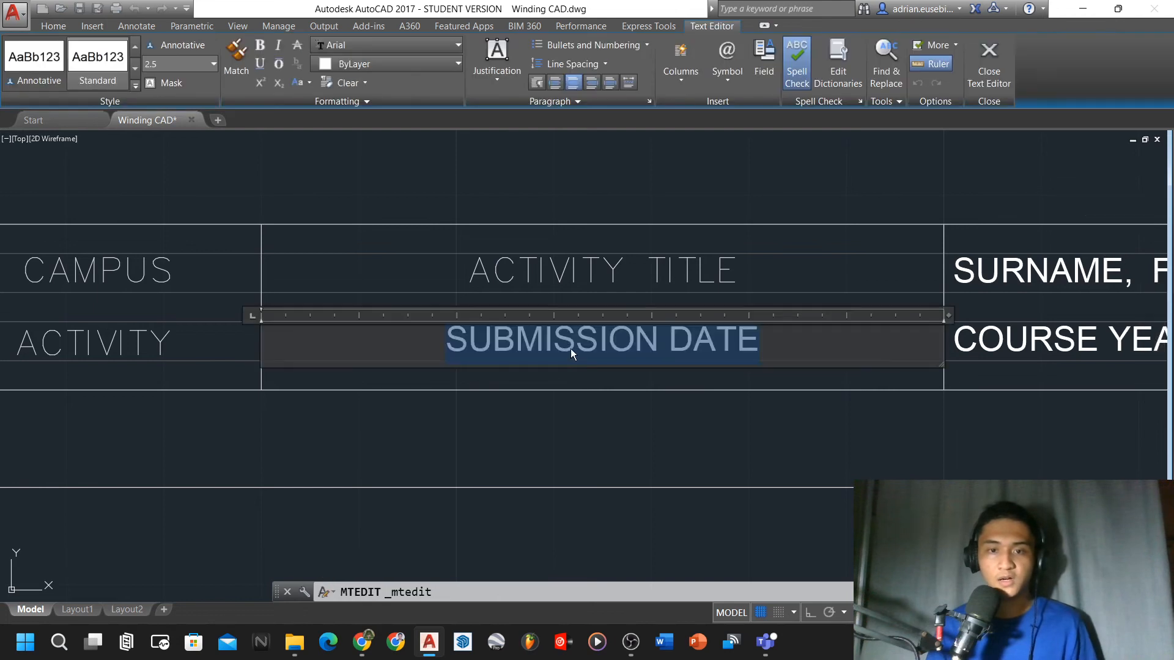
{"action": "left_click", "coordinate": [400, 44]}
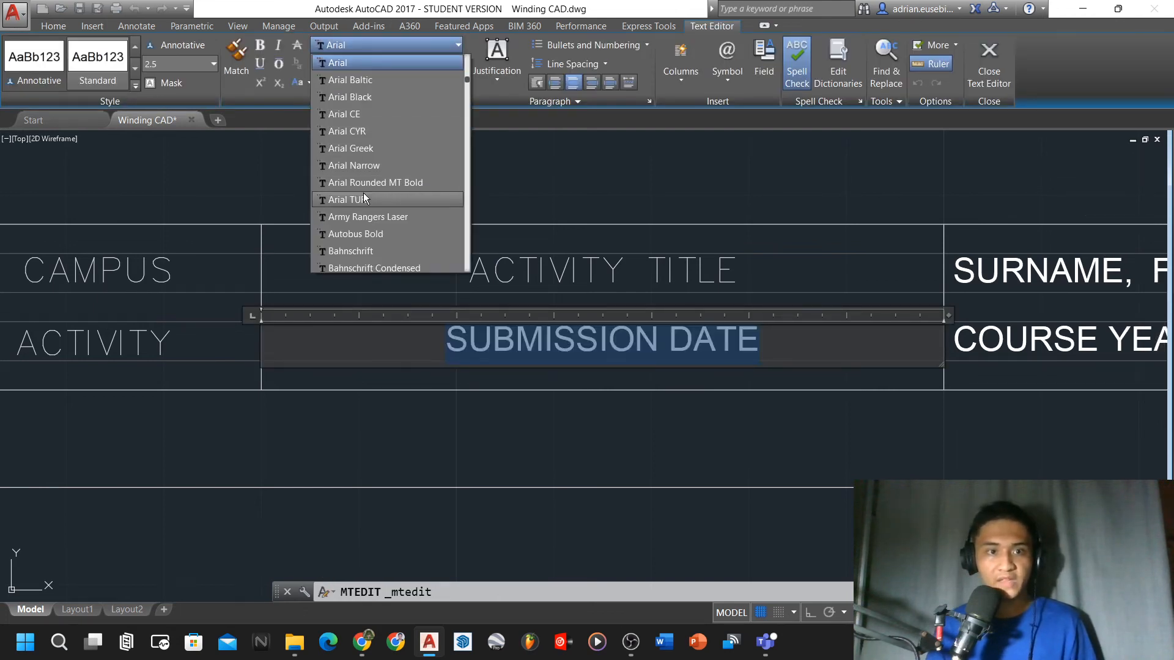
{"action": "scroll", "coordinate": [365, 196], "scroll_direction": "down", "scroll_amount": 20}
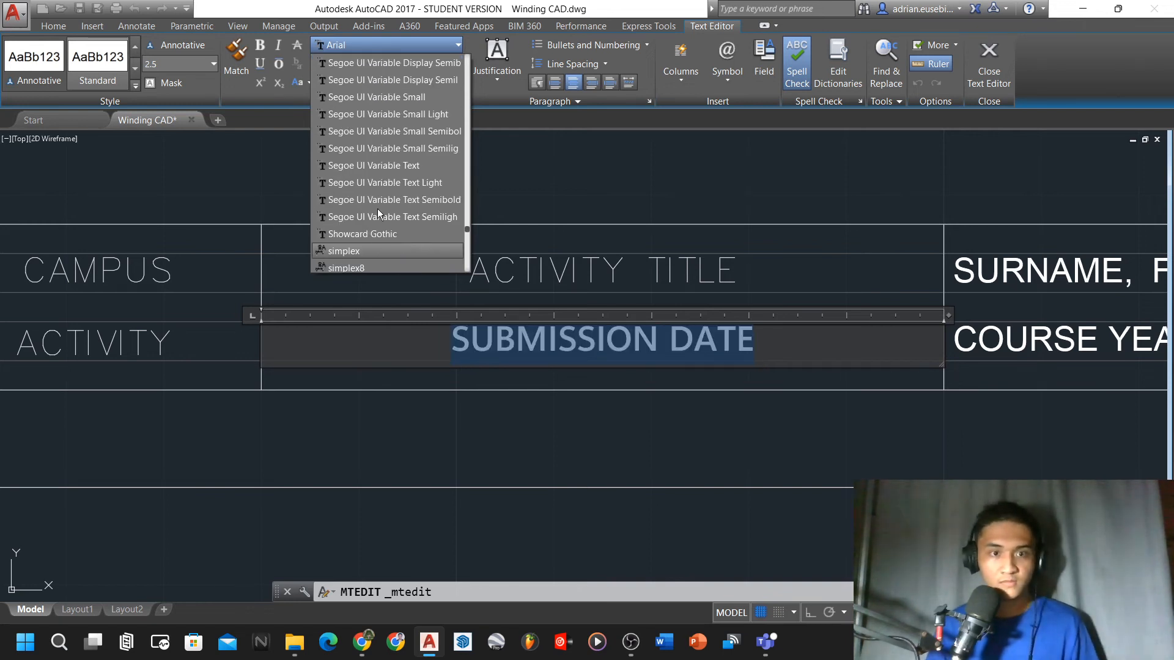
{"action": "left_click", "coordinate": [360, 230]}
{"action": "left_click", "coordinate": [360, 229]}
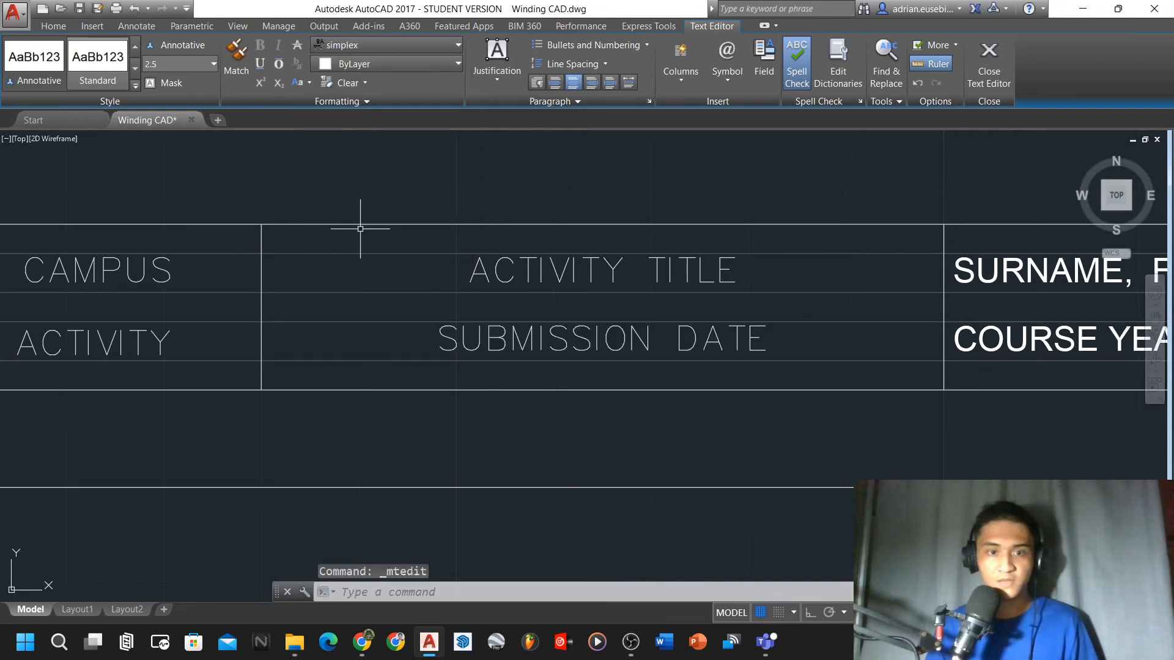
{"action": "left_click", "coordinate": [539, 184]}
Change the font of the whole "SURNAME, FIRST NAME M.I." text in the third cell to simplex and finish the edit
{"action": "scroll", "coordinate": [354, 223], "scroll_direction": "down", "scroll_amount": 5}
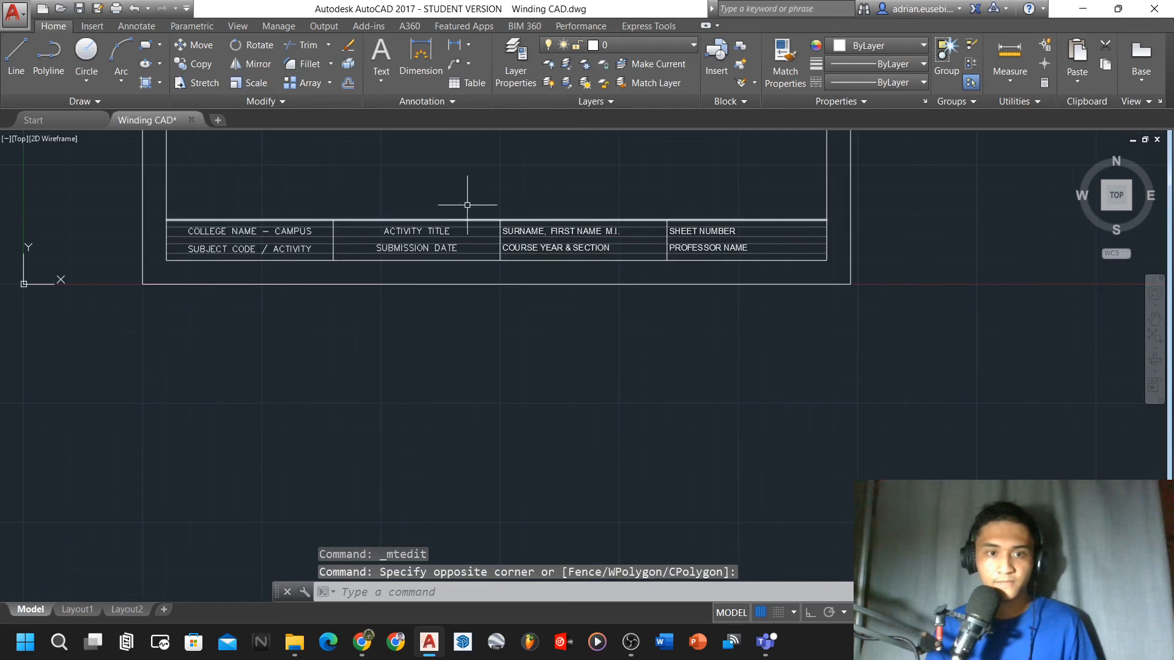
{"action": "scroll", "coordinate": [654, 227], "scroll_direction": "up", "scroll_amount": 4}
{"action": "double_click", "coordinate": [570, 267]}
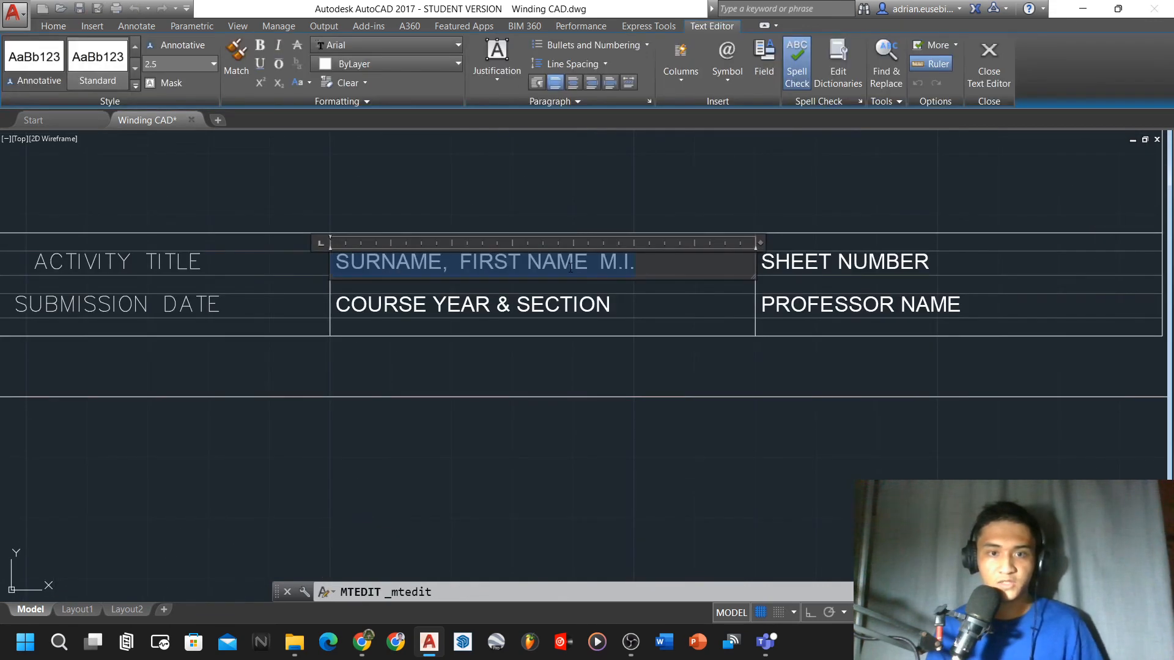
{"action": "left_click", "coordinate": [380, 48]}
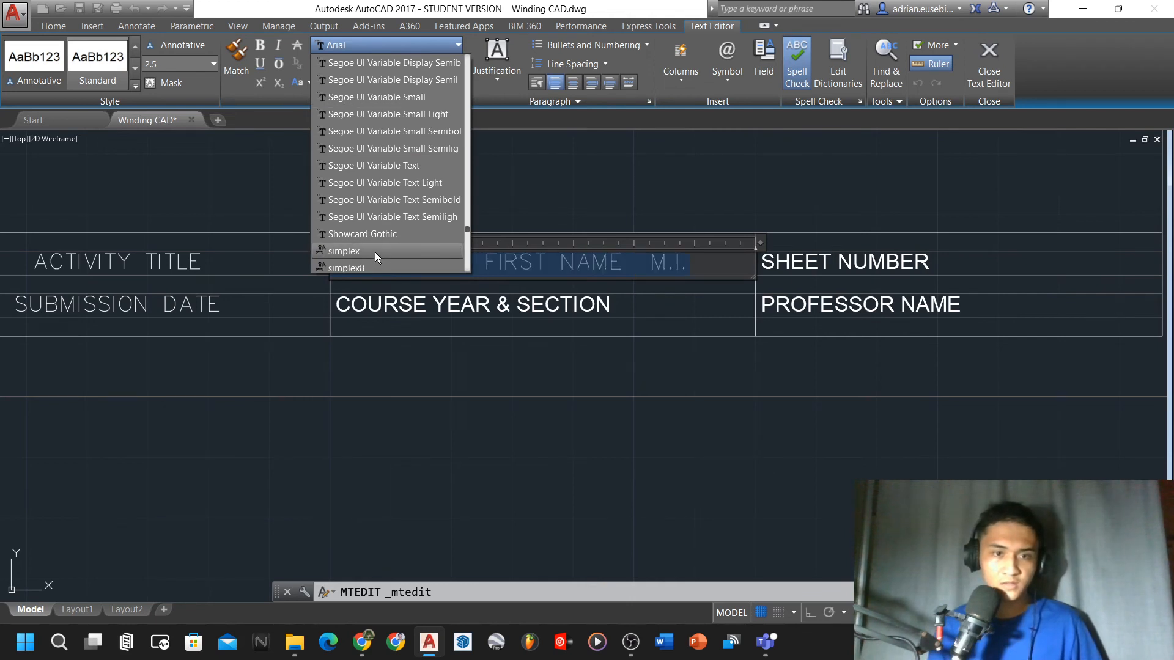
{"action": "left_click", "coordinate": [375, 251]}
{"action": "left_click", "coordinate": [546, 223]}
Change the font of the whole "COURSE YEAR & SECTION" text in the third cell to simplex and finish the edit
{"action": "double_click", "coordinate": [498, 305]}
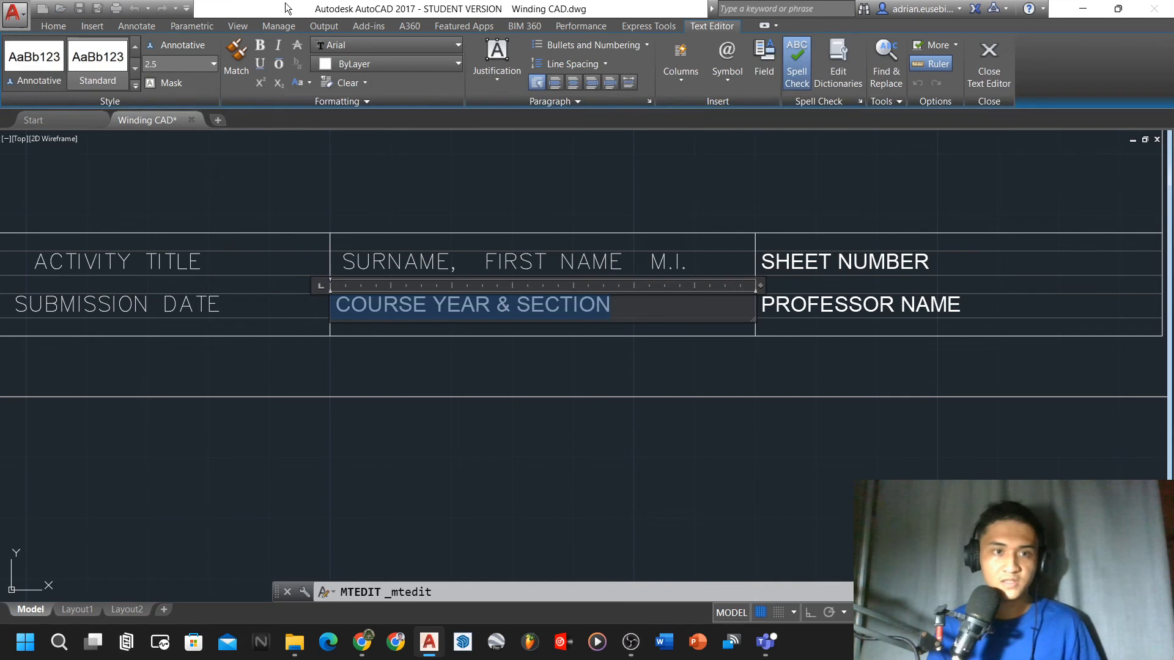
{"action": "left_click", "coordinate": [420, 45]}
{"action": "scroll", "coordinate": [420, 45], "scroll_direction": "down", "scroll_amount": 15}
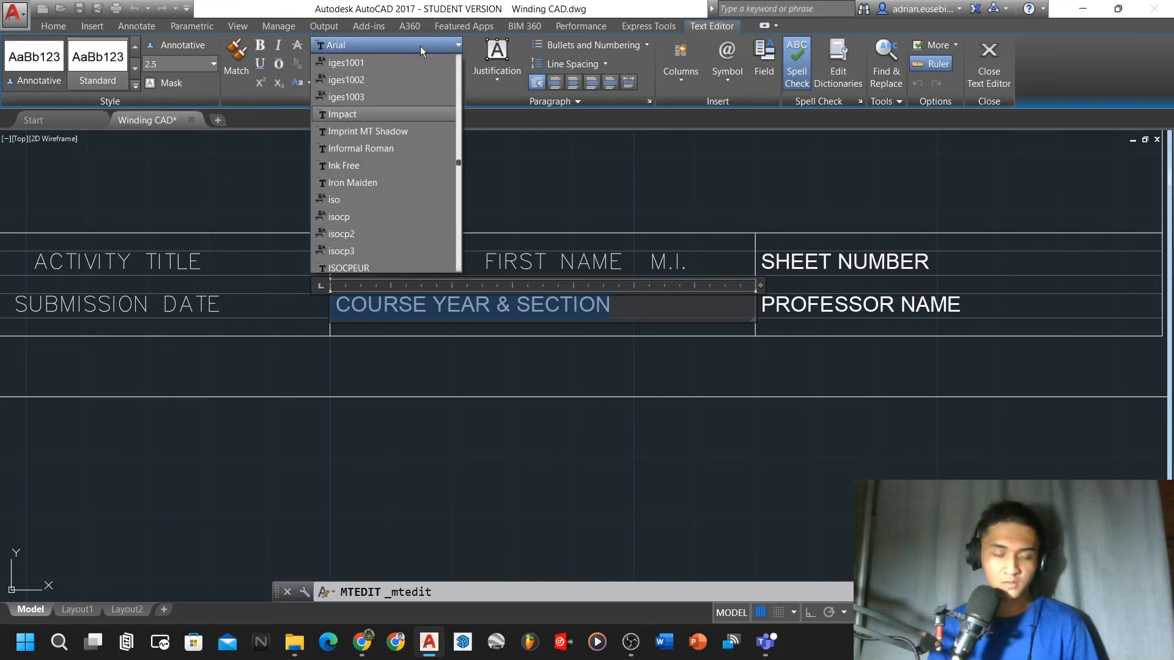
{"action": "scroll", "coordinate": [358, 202], "scroll_direction": "down", "scroll_amount": 20}
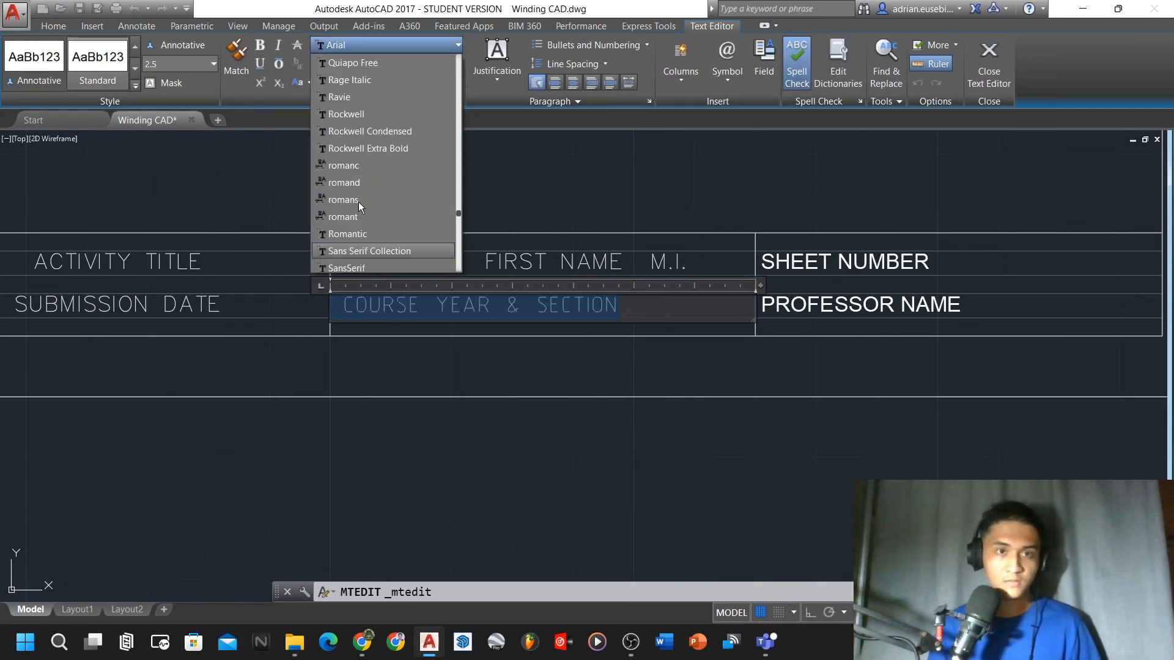
{"action": "scroll", "coordinate": [359, 201], "scroll_direction": "down", "scroll_amount": 10}
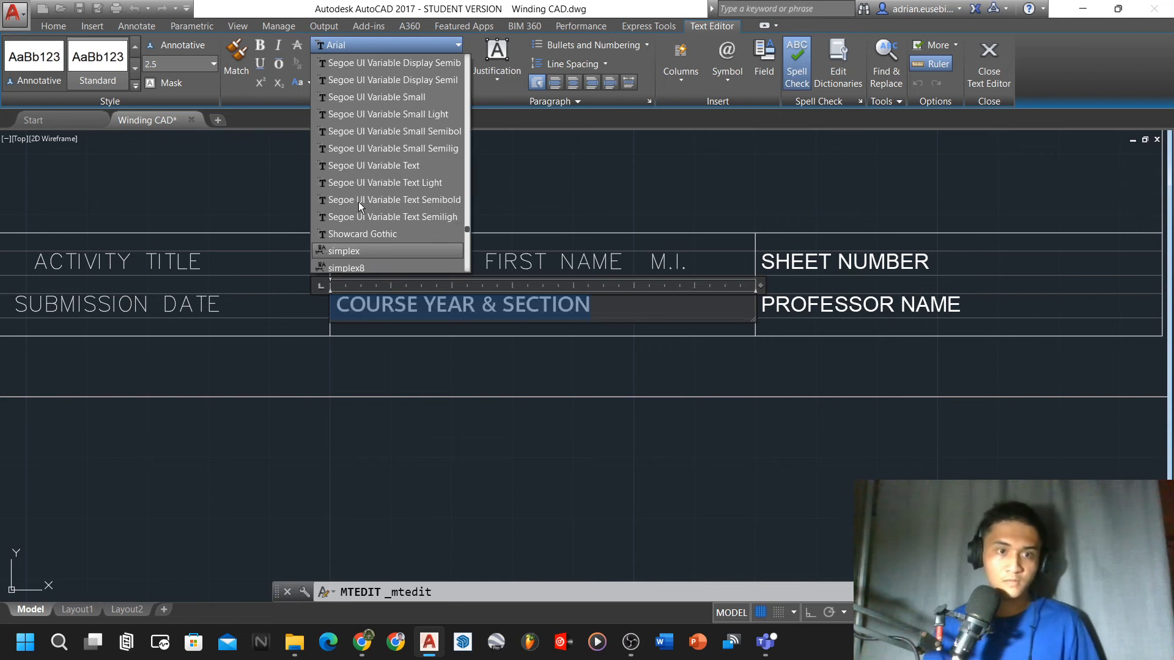
{"action": "left_click", "coordinate": [353, 257]}
{"action": "left_click", "coordinate": [352, 257]}
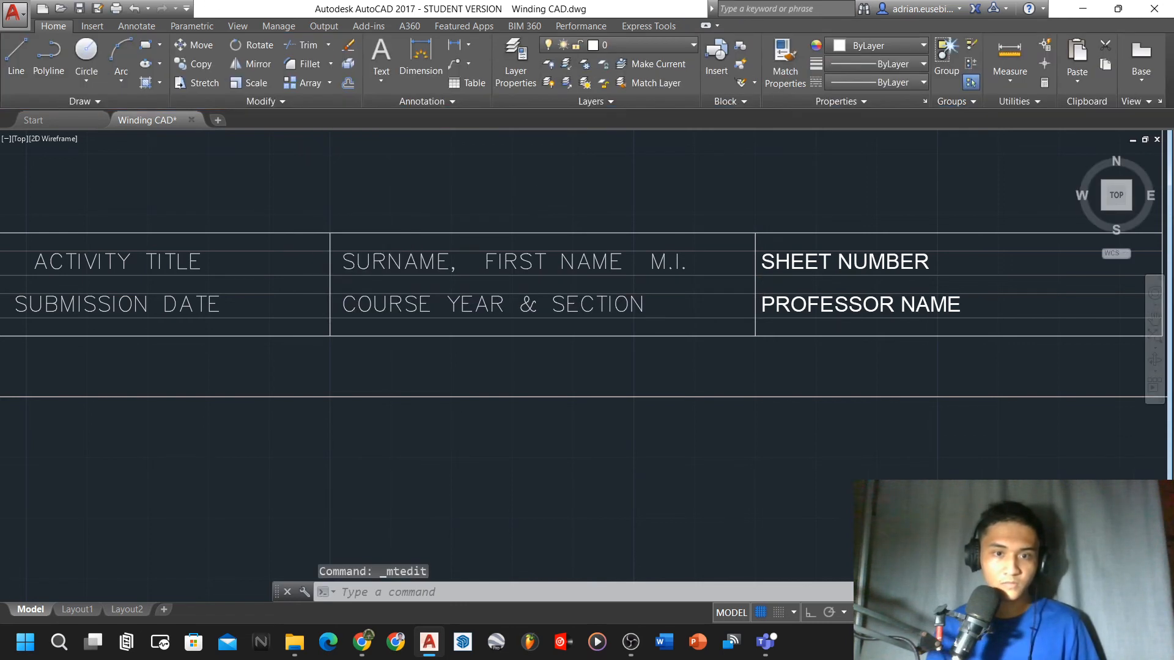
Change the font of the whole "SHEET NUMBER" text in the fourth cell to simplex and finish the edit
{"action": "scroll", "coordinate": [495, 283], "scroll_direction": "down", "scroll_amount": 2}
{"action": "scroll", "coordinate": [879, 270], "scroll_direction": "up", "scroll_amount": 4}
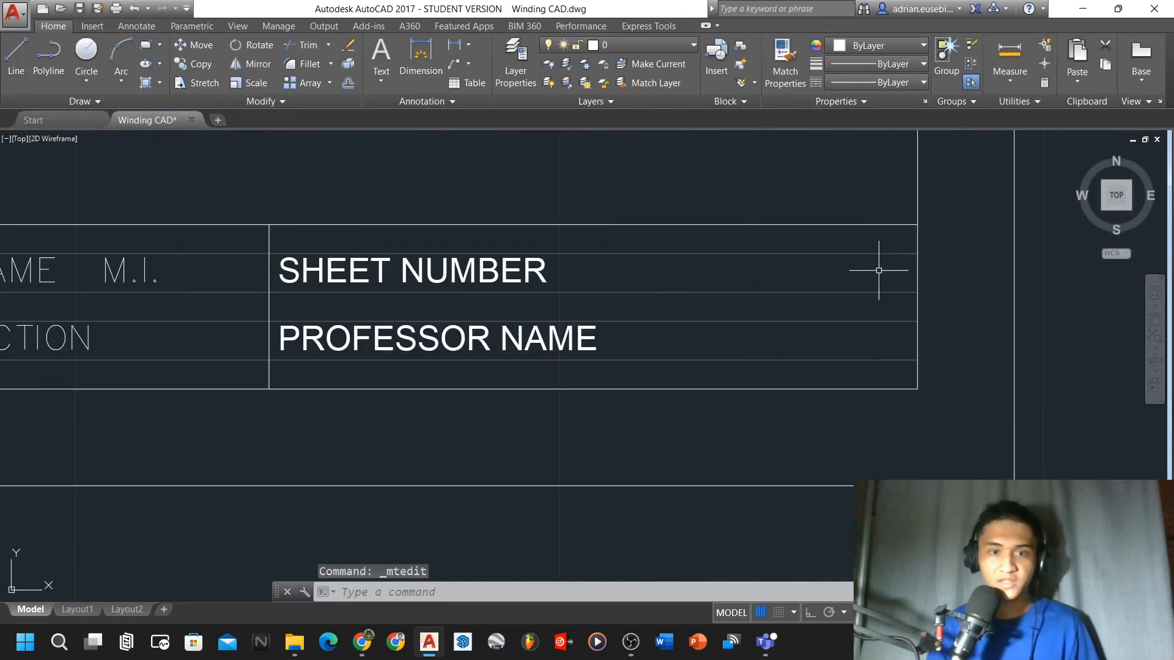
{"action": "double_click", "coordinate": [520, 269]}
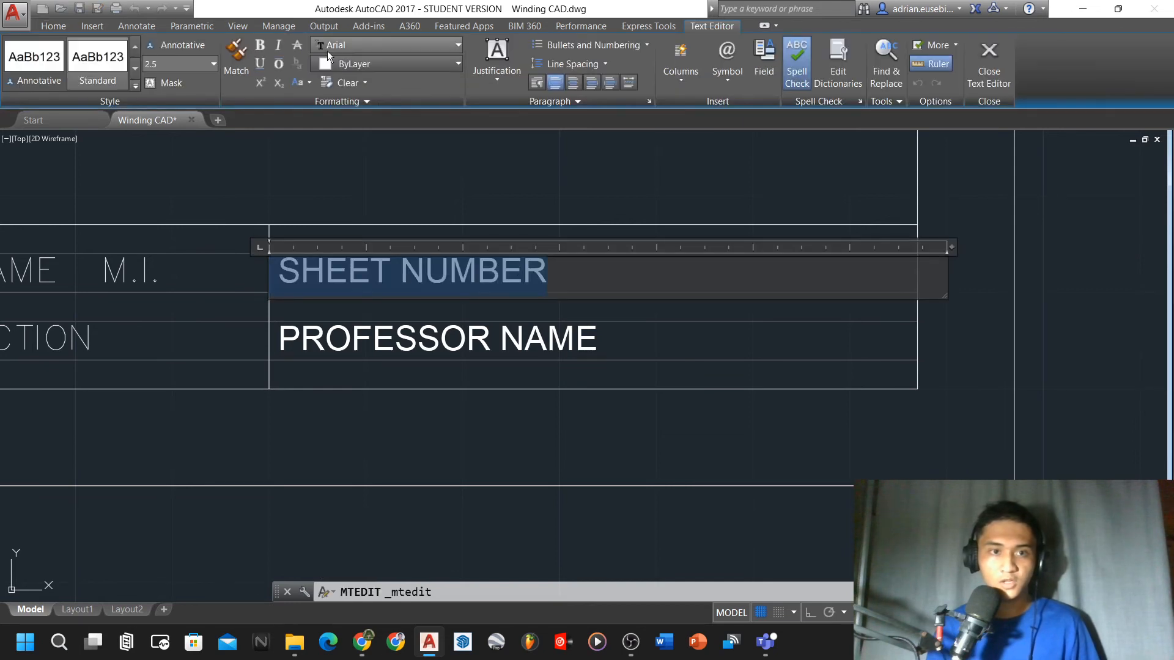
{"action": "left_click", "coordinate": [363, 46]}
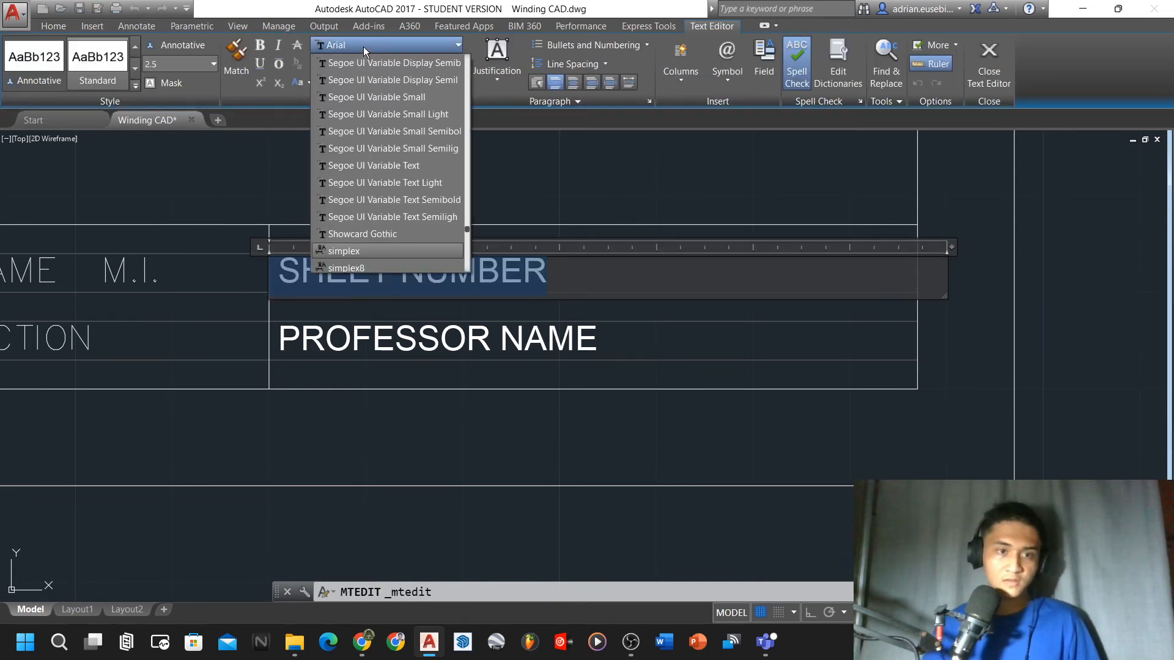
{"action": "left_click", "coordinate": [364, 250]}
{"action": "left_click", "coordinate": [447, 207]}
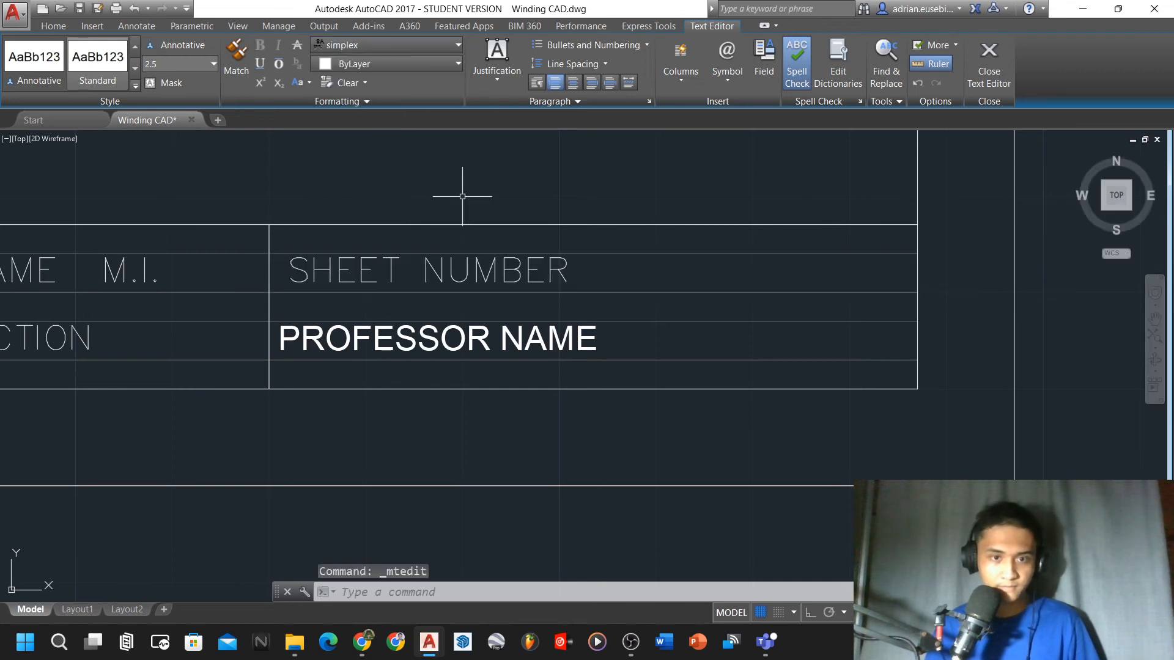
Change the font of the whole "PROFESSOR NAME" text in the fourth cell to simplex and finish the edit
{"action": "double_click", "coordinate": [423, 340]}
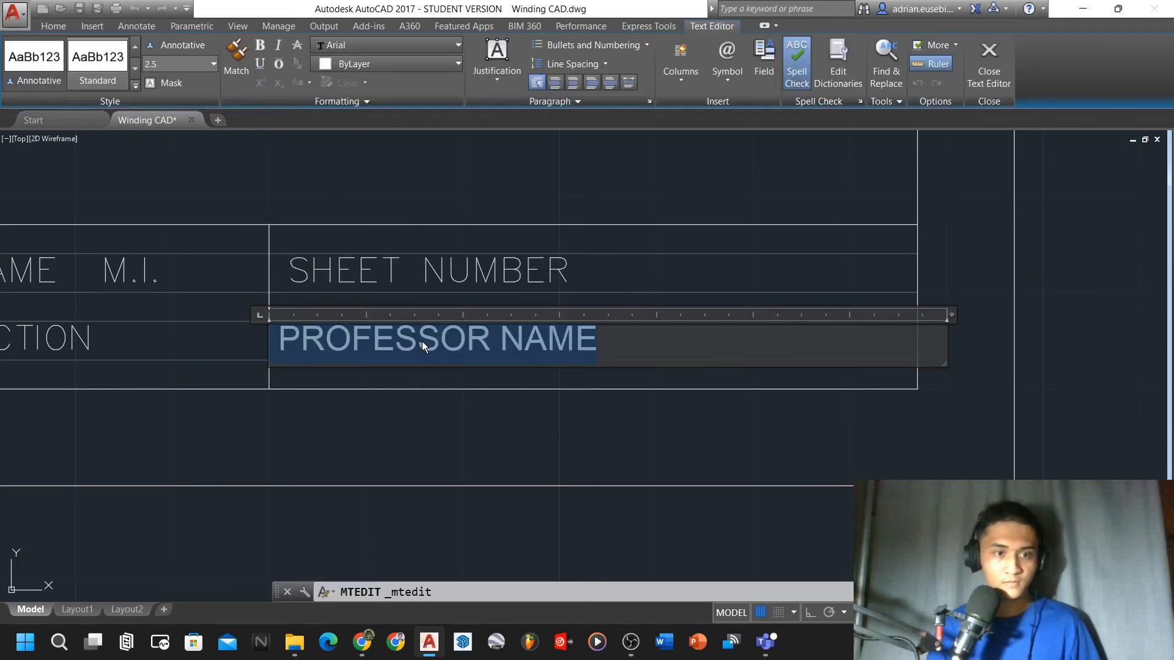
{"action": "left_click", "coordinate": [361, 51]}
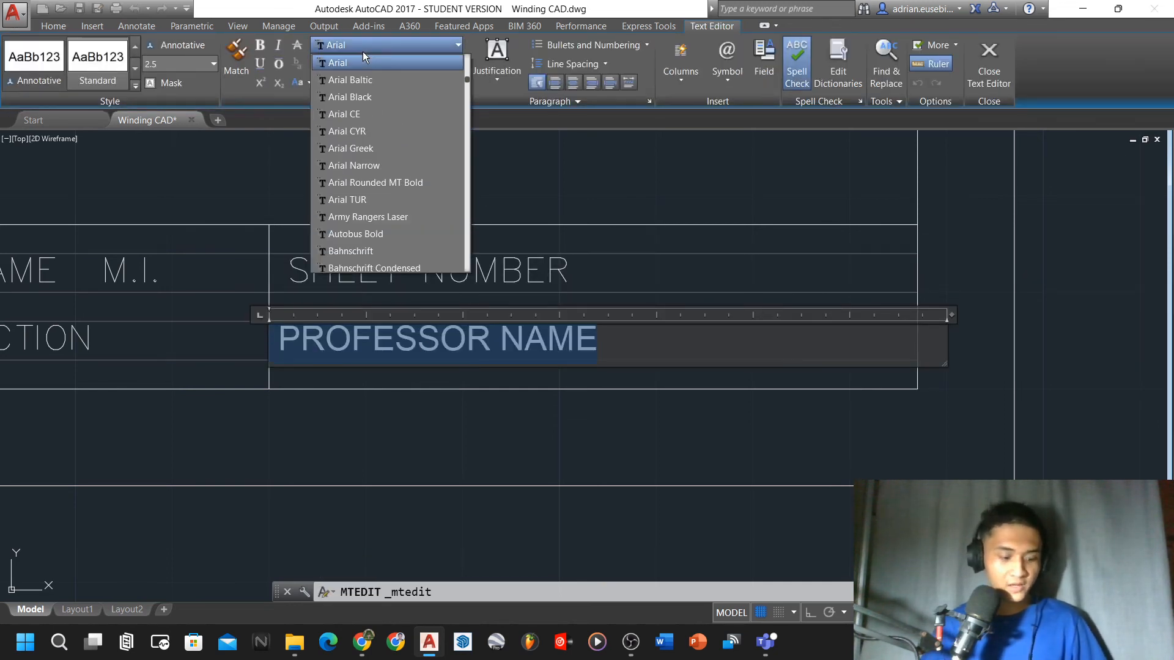
{"action": "type", "text": "si"}
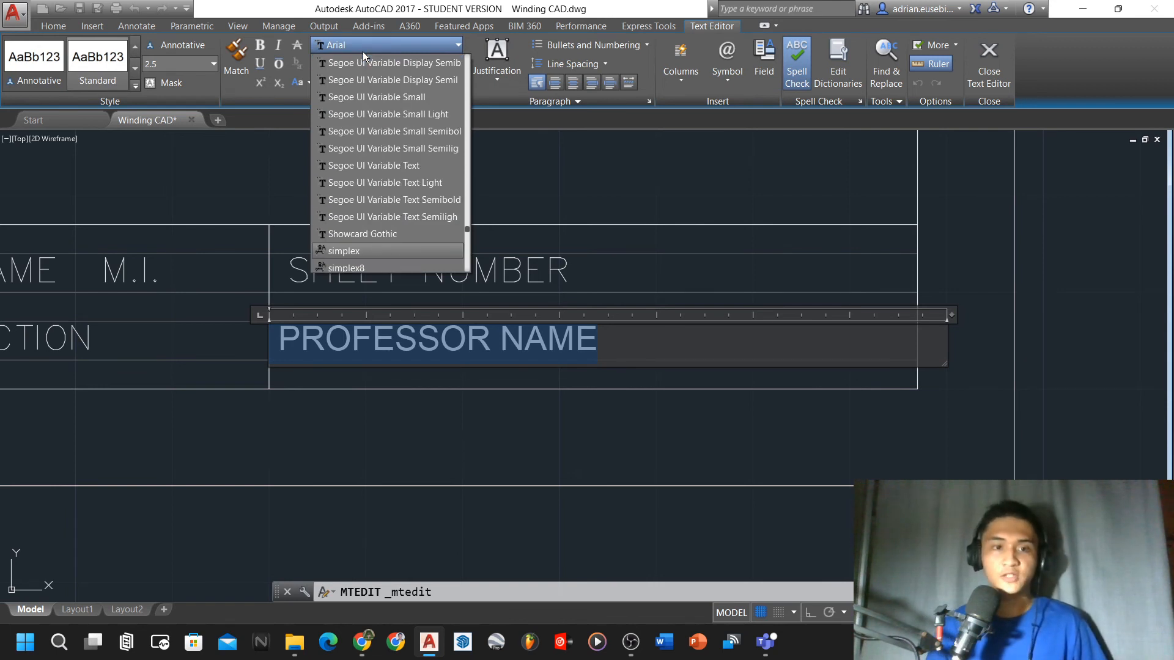
{"action": "key", "text": "Return"}
{"action": "left_click", "coordinate": [549, 146]}
Examine the label texts in all four title block cells for consistent font and alignment
{"action": "scroll", "coordinate": [714, 240], "scroll_direction": "down", "scroll_amount": 2}
{"action": "scroll", "coordinate": [296, 189], "scroll_direction": "down", "scroll_amount": 3}
{"action": "scroll", "coordinate": [121, 215], "scroll_direction": "up", "scroll_amount": 3}
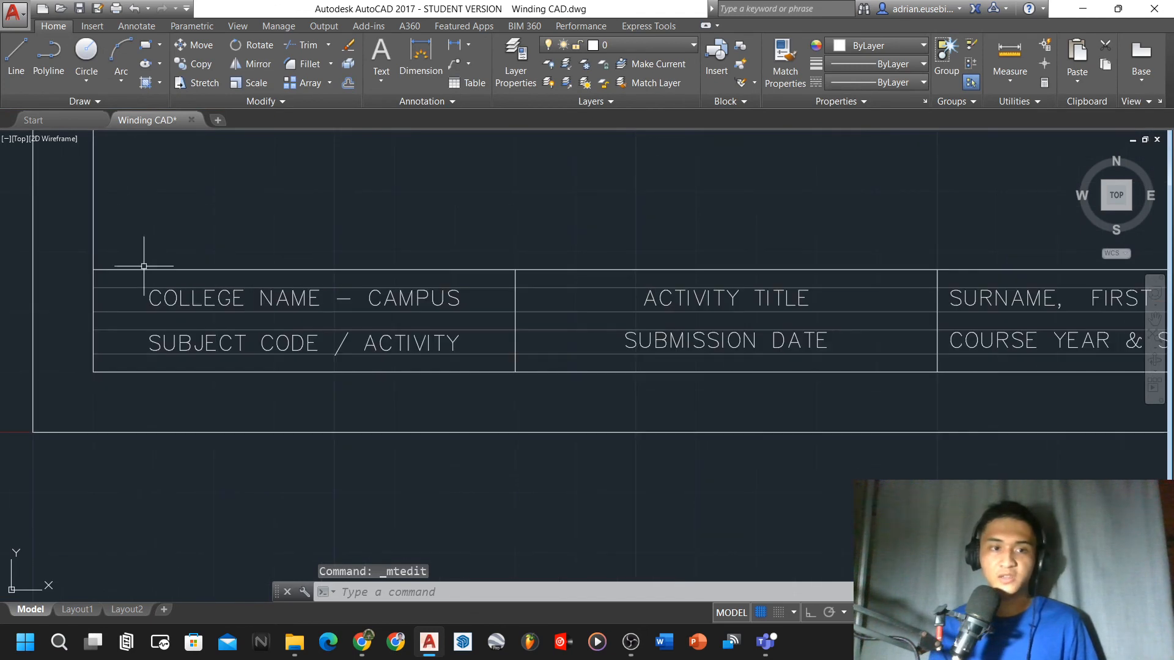
{"action": "scroll", "coordinate": [144, 266], "scroll_direction": "up", "scroll_amount": 2}
{"action": "scroll", "coordinate": [169, 409], "scroll_direction": "down", "scroll_amount": 4}
{"action": "scroll", "coordinate": [242, 385], "scroll_direction": "up", "scroll_amount": 2}
{"action": "scroll", "coordinate": [204, 498], "scroll_direction": "down", "scroll_amount": 4}
{"action": "scroll", "coordinate": [189, 511], "scroll_direction": "up", "scroll_amount": 3}
{"action": "scroll", "coordinate": [202, 471], "scroll_direction": "down", "scroll_amount": 2}
{"action": "scroll", "coordinate": [207, 462], "scroll_direction": "up", "scroll_amount": 2}
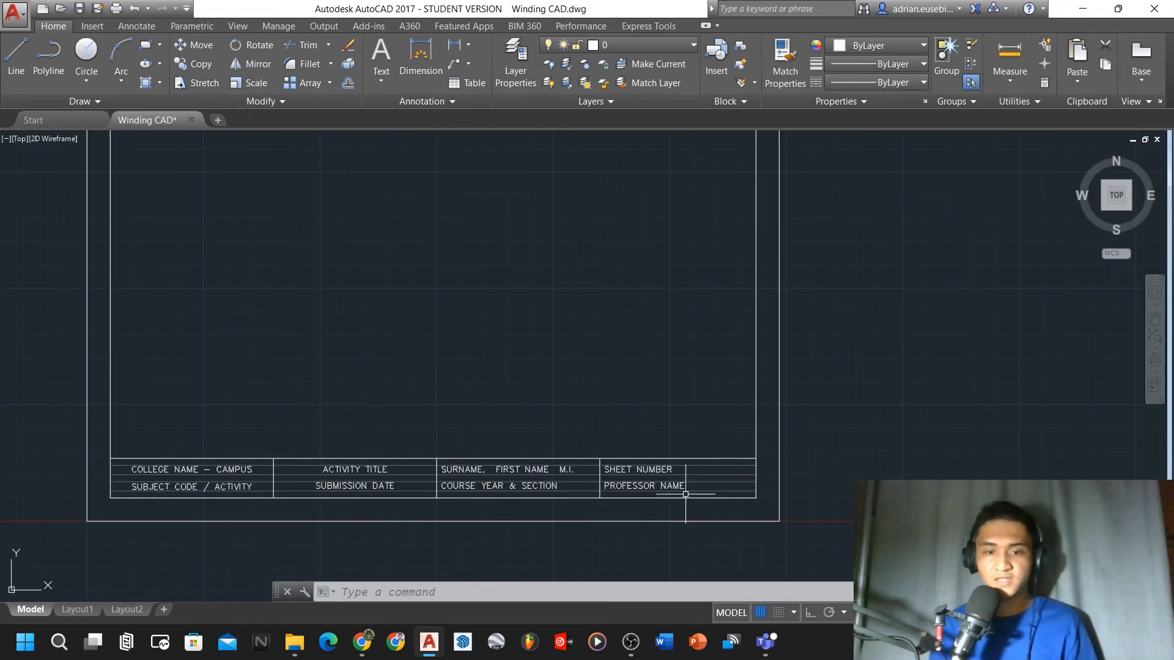
{"action": "scroll", "coordinate": [685, 492], "scroll_direction": "up", "scroll_amount": 3}
{"action": "scroll", "coordinate": [667, 473], "scroll_direction": "up", "scroll_amount": 5}
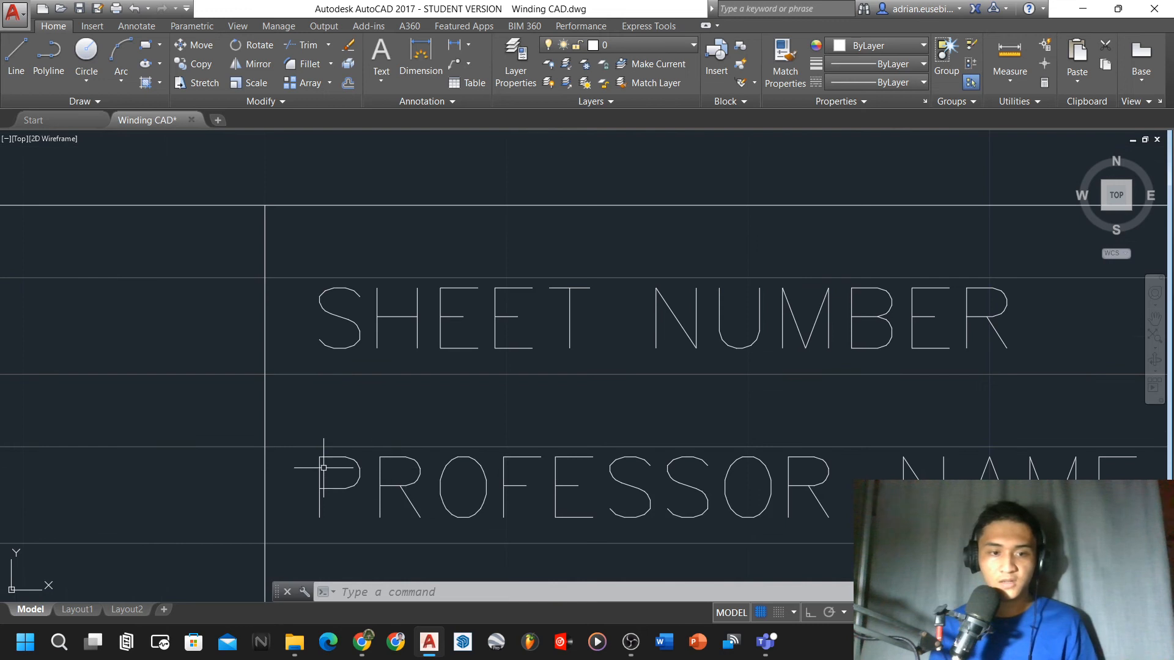
{"action": "scroll", "coordinate": [597, 334], "scroll_direction": "down", "scroll_amount": 5}
{"action": "double_click", "coordinate": [740, 327]}
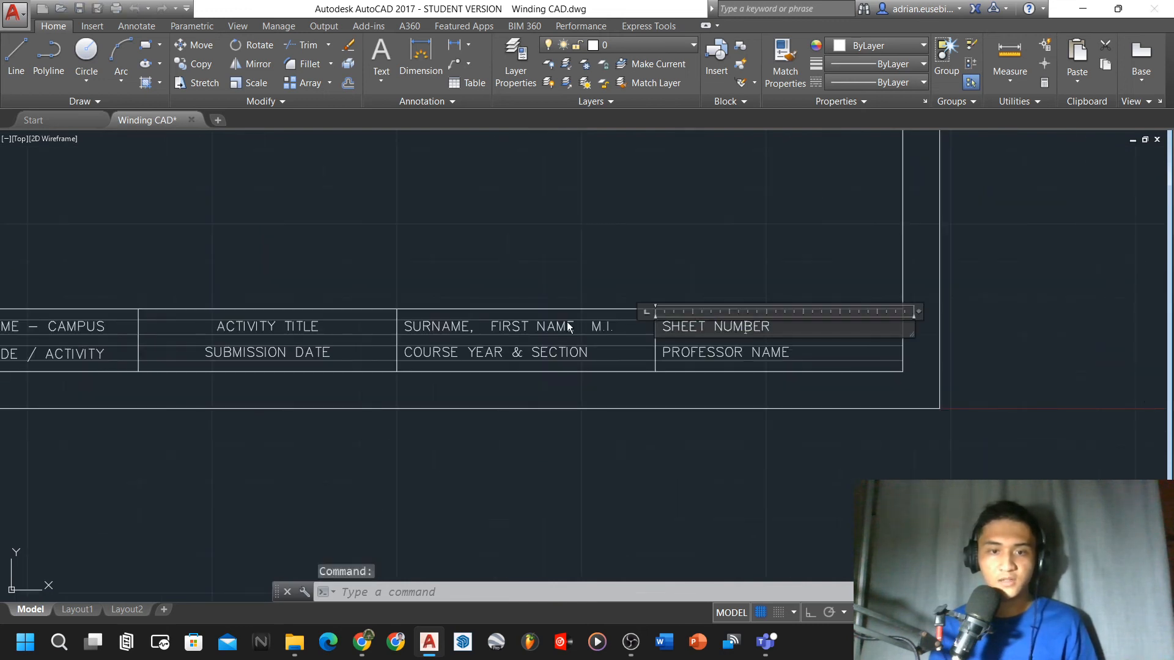
{"action": "key", "text": "Escape"}
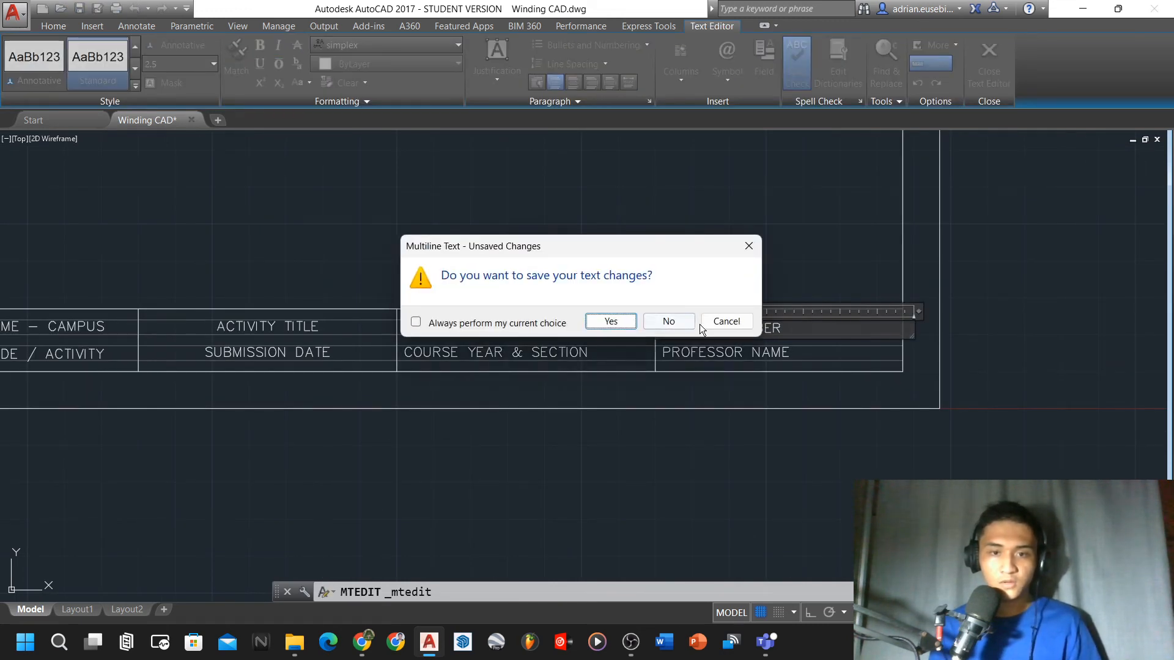
{"action": "left_click", "coordinate": [683, 323]}
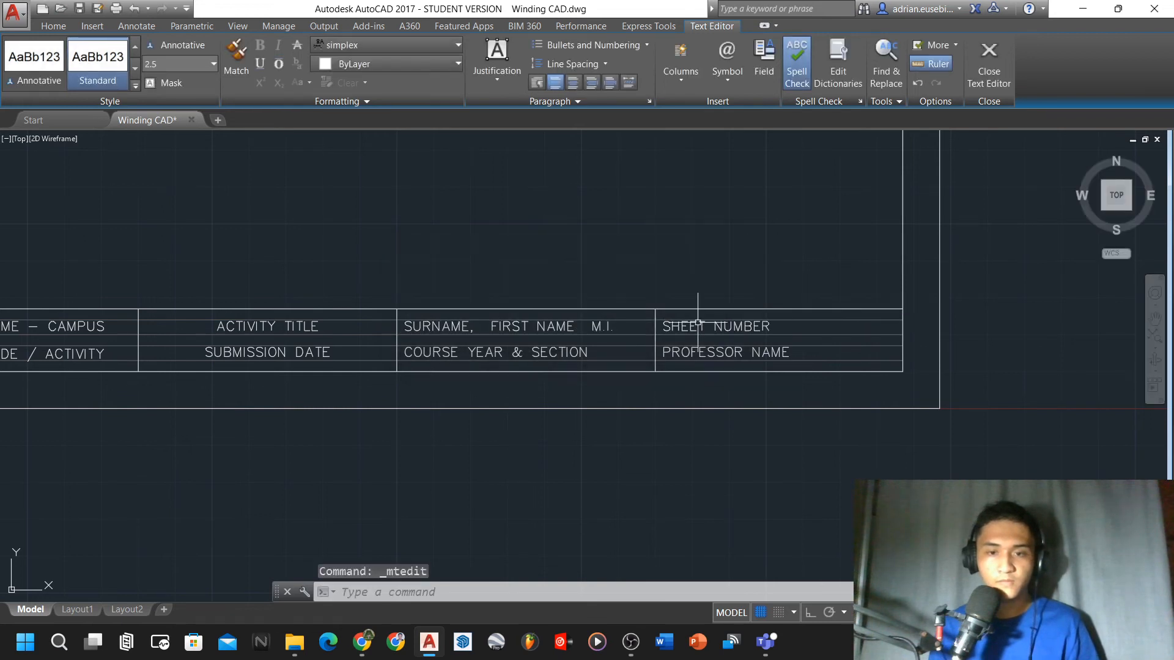
Select all eight label texts in the title block and move them straight down by about 0.14 with Ortho on
{"action": "left_click", "coordinate": [816, 327]}
{"action": "left_click", "coordinate": [662, 342]}
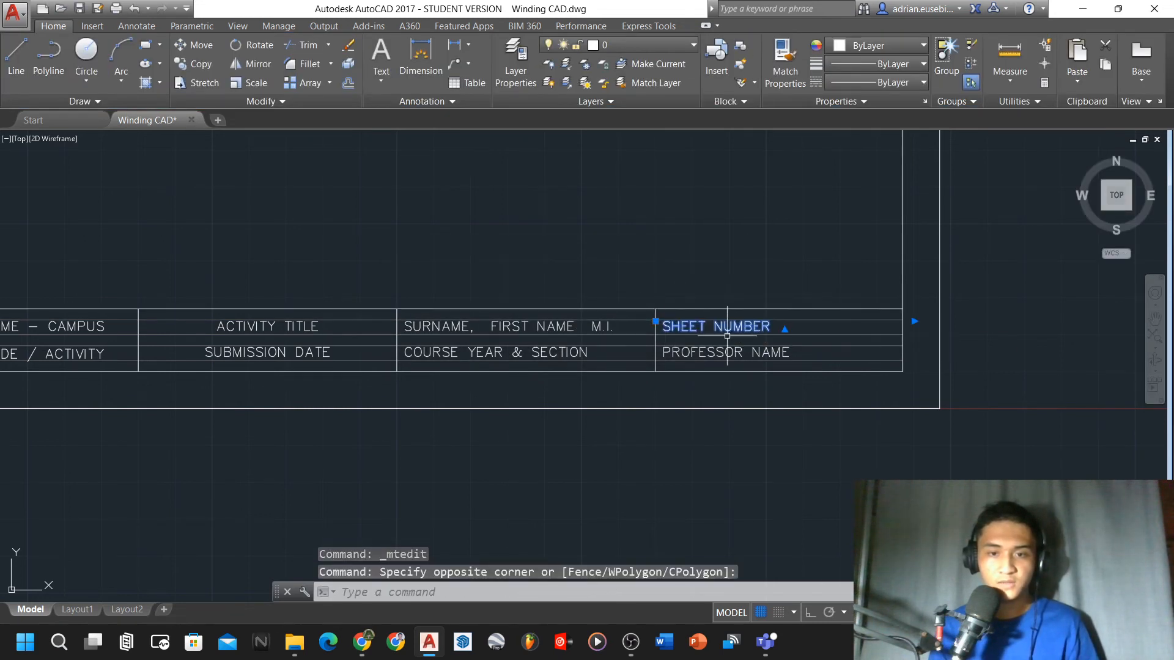
{"action": "scroll", "coordinate": [639, 322], "scroll_direction": "down", "scroll_amount": 2}
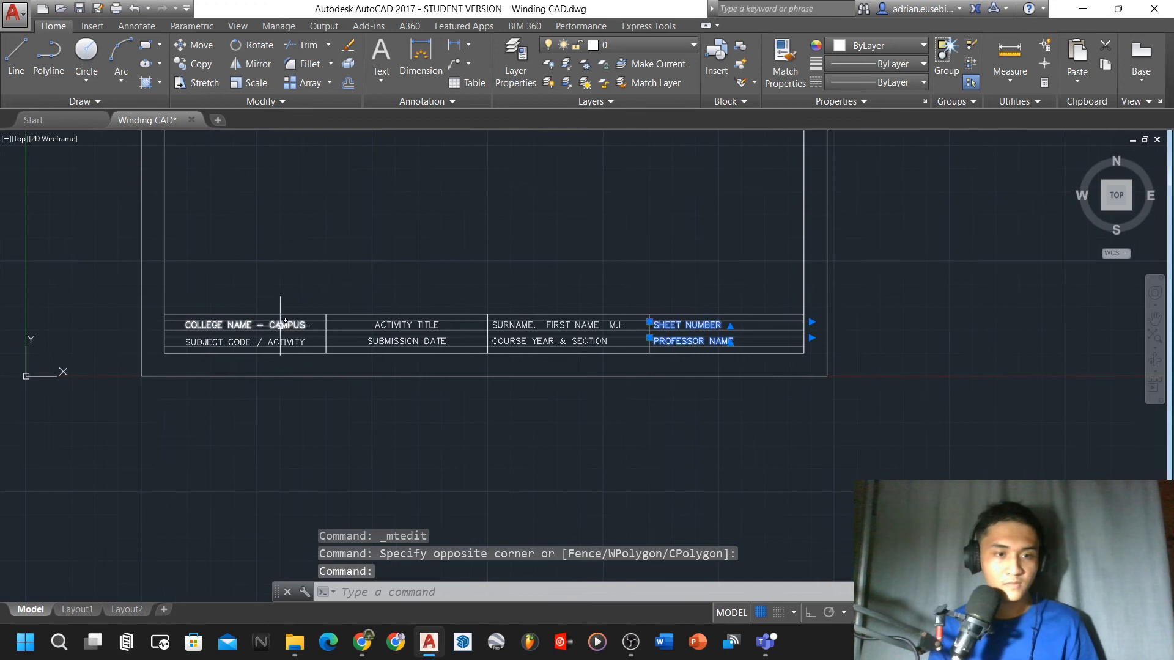
{"action": "scroll", "coordinate": [269, 318], "scroll_direction": "up", "scroll_amount": 2}
{"action": "left_click", "coordinate": [116, 379]}
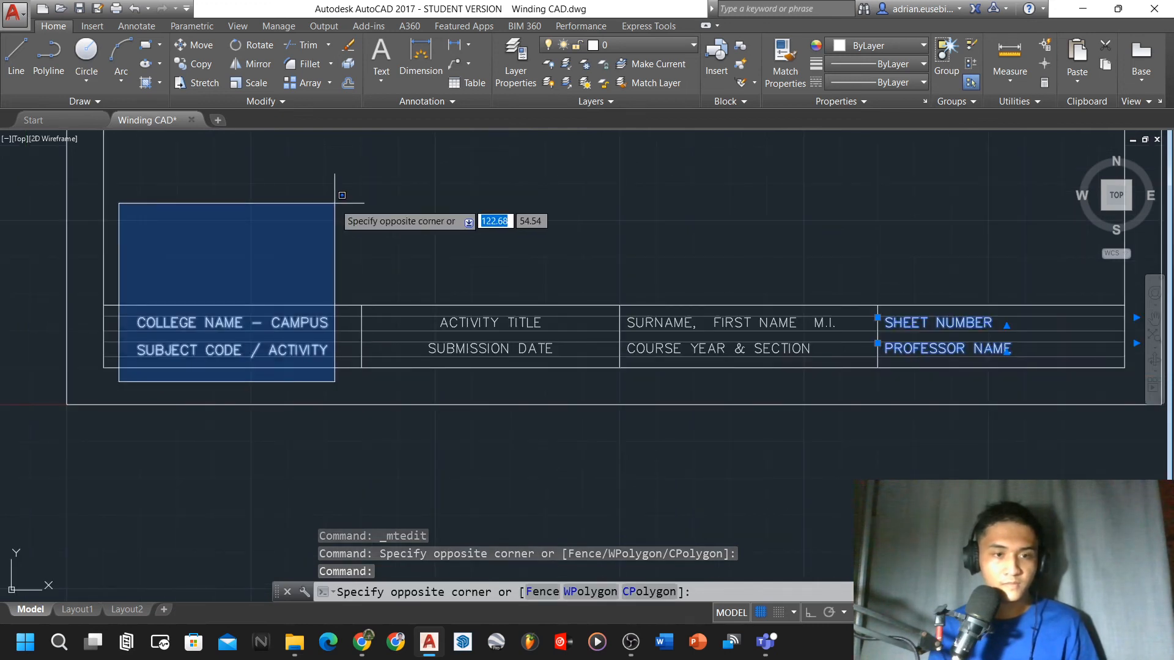
{"action": "left_click", "coordinate": [339, 203]}
{"action": "left_click", "coordinate": [411, 232]}
{"action": "left_click", "coordinate": [558, 388]}
{"action": "left_click", "coordinate": [630, 258]}
{"action": "left_click", "coordinate": [866, 392]}
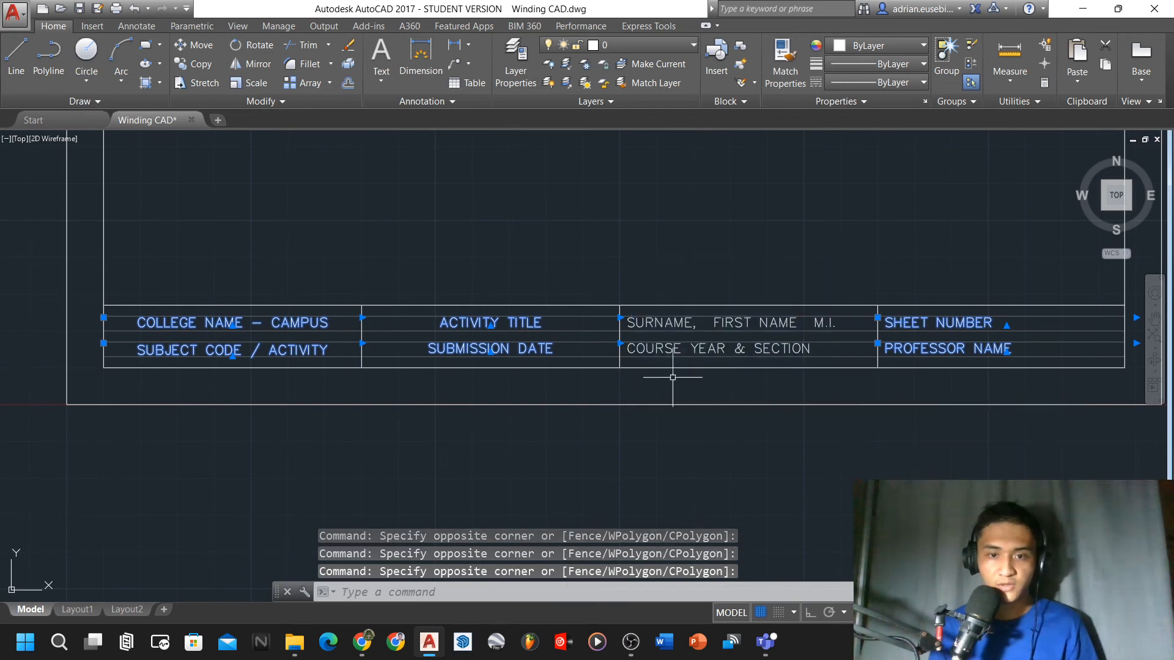
{"action": "left_click", "coordinate": [621, 381]}
{"action": "left_click", "coordinate": [868, 272]}
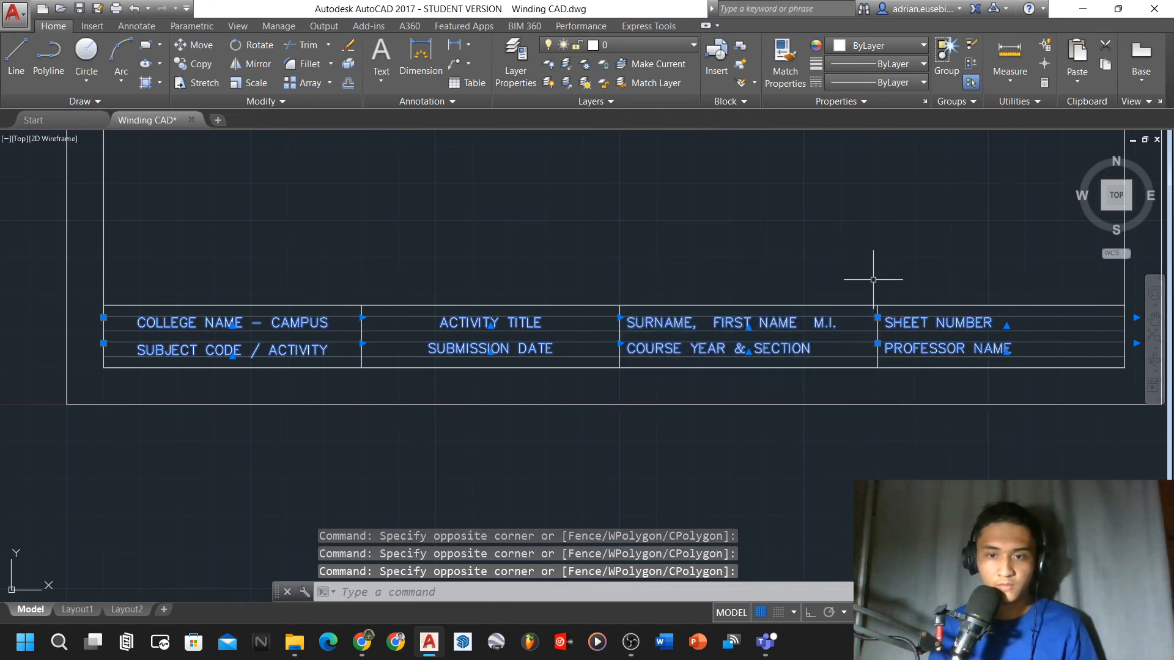
{"action": "scroll", "coordinate": [527, 365], "scroll_direction": "up", "scroll_amount": 5}
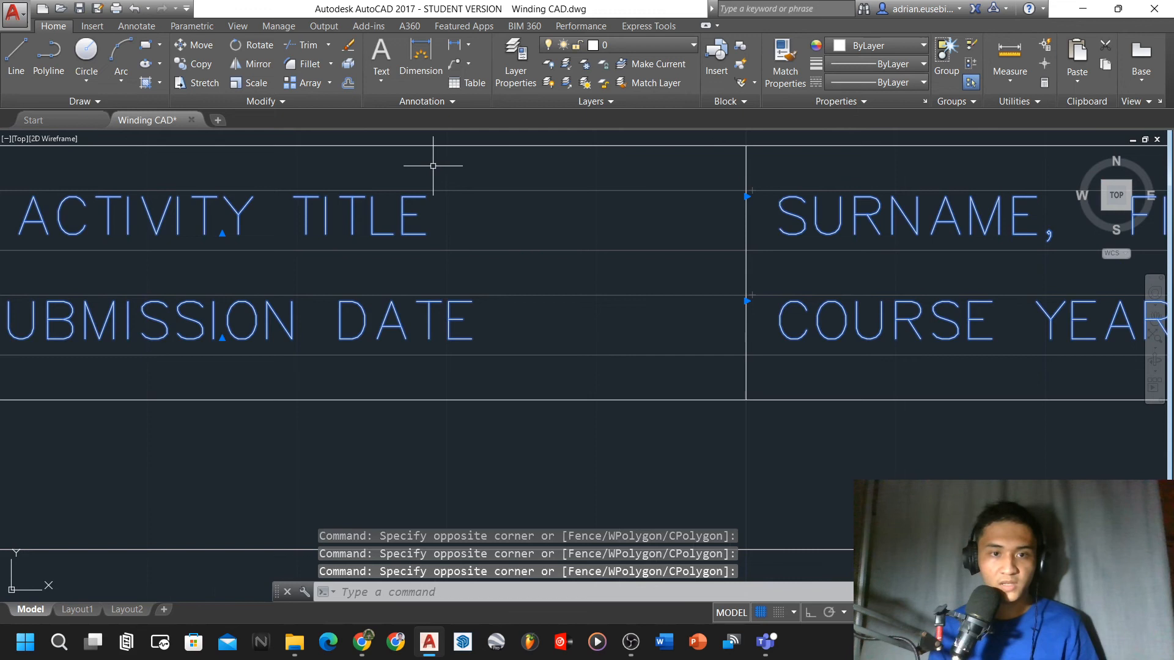
{"action": "scroll", "coordinate": [433, 166], "scroll_direction": "up", "scroll_amount": 2}
{"action": "type", "text": "m"}
{"action": "key", "text": "Return"}
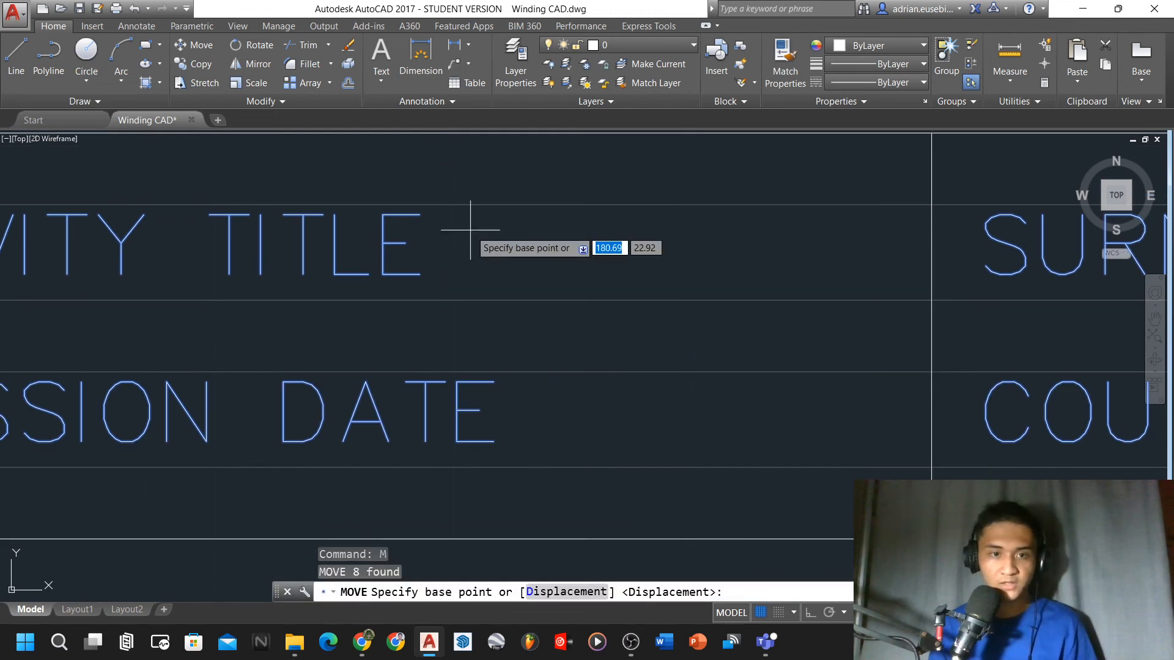
{"action": "scroll", "coordinate": [473, 230], "scroll_direction": "up", "scroll_amount": 4}
{"action": "left_click", "coordinate": [479, 206]}
{"action": "key", "text": "F8"}
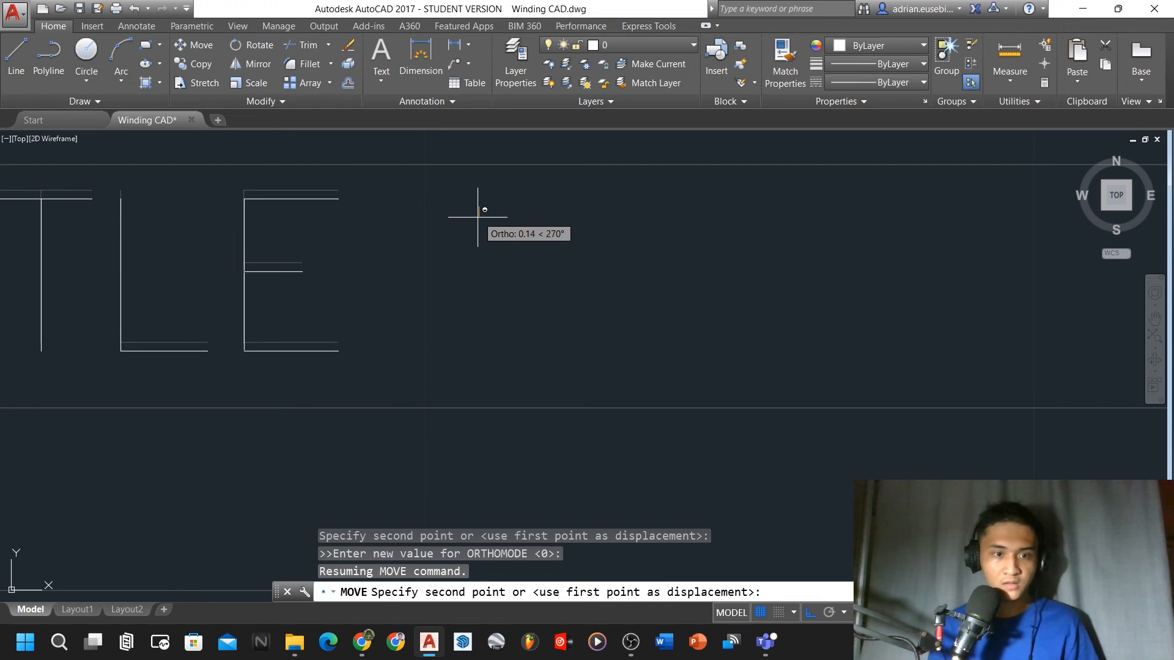
{"action": "left_click", "coordinate": [478, 214]}
{"action": "scroll", "coordinate": [672, 263], "scroll_direction": "down", "scroll_amount": 6}
{"action": "scroll", "coordinate": [730, 271], "scroll_direction": "down", "scroll_amount": 6}
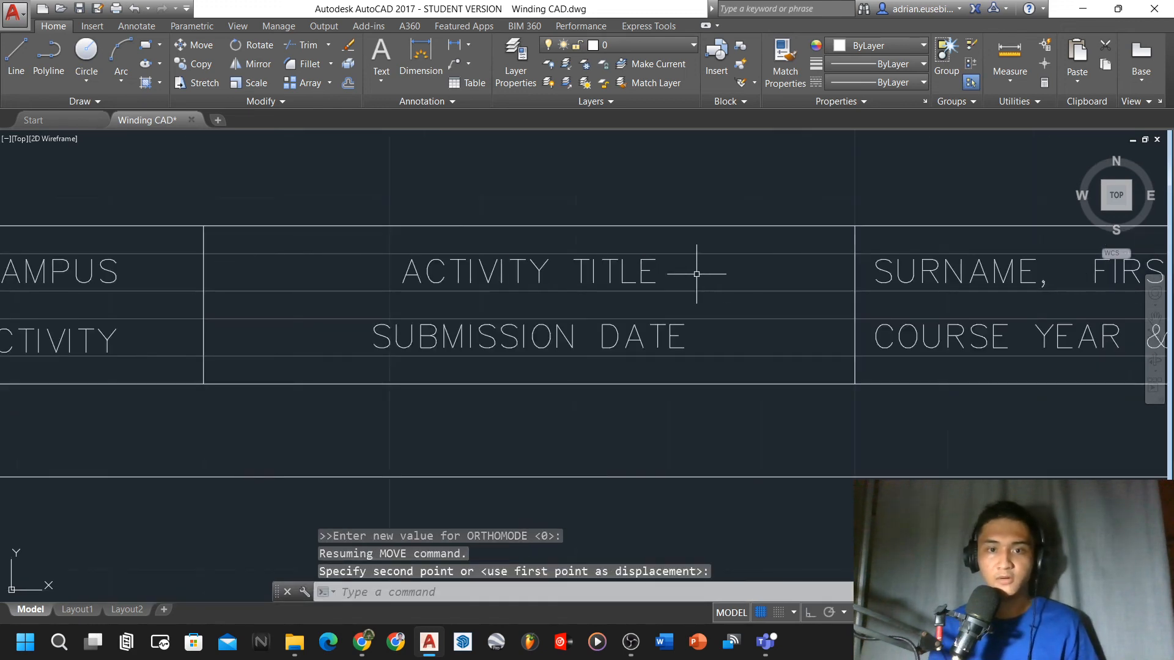
{"action": "scroll", "coordinate": [503, 297], "scroll_direction": "up", "scroll_amount": 4}
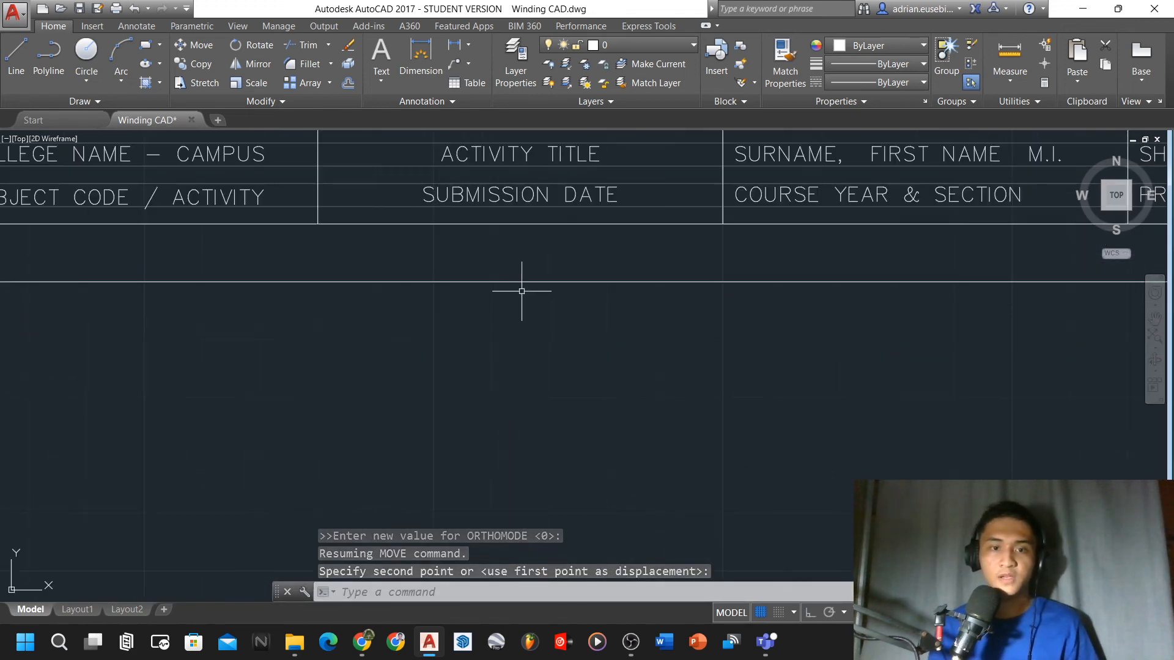
{"action": "scroll", "coordinate": [506, 244], "scroll_direction": "down", "scroll_amount": 4}
{"action": "double_click", "coordinate": [508, 228]}
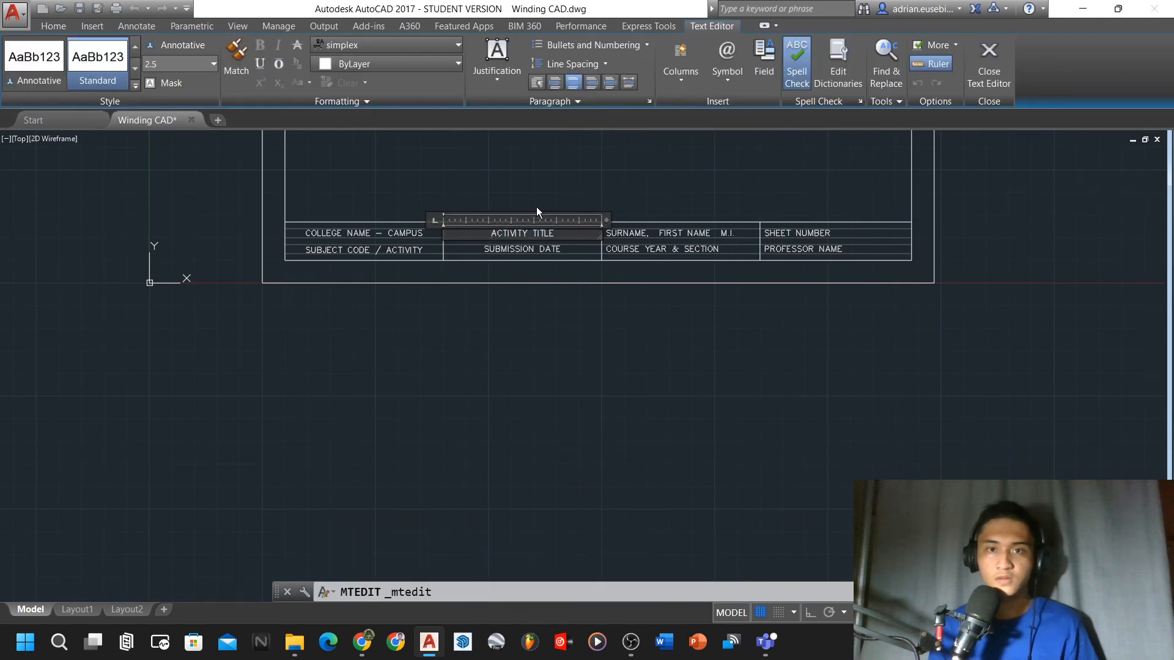
{"action": "left_click", "coordinate": [537, 206]}
{"action": "scroll", "coordinate": [598, 149], "scroll_direction": "up", "scroll_amount": 2}
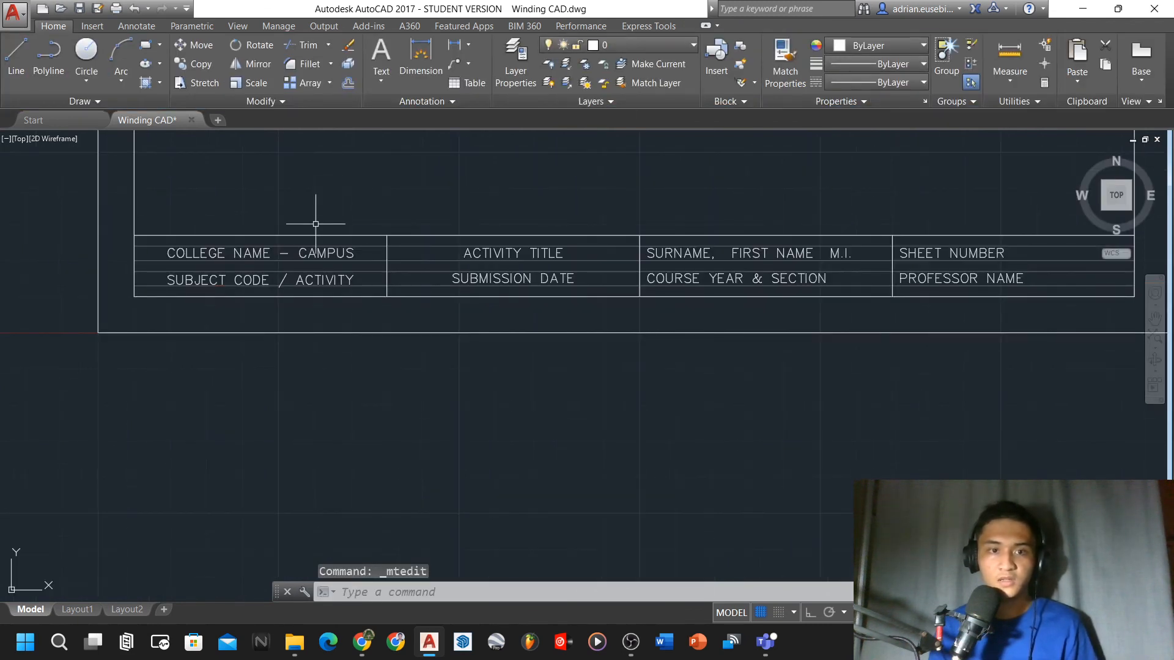
{"action": "scroll", "coordinate": [249, 269], "scroll_direction": "down", "scroll_amount": 2}
{"action": "scroll", "coordinate": [247, 266], "scroll_direction": "up", "scroll_amount": 4}
{"action": "left_click", "coordinate": [243, 277]}
{"action": "double_click", "coordinate": [243, 276]}
{"action": "left_click", "coordinate": [80, 342]}
Select all eight label texts across the four title block cells, set their lineweight to 0.00 mm and clear the selection
{"action": "left_click", "coordinate": [139, 360]}
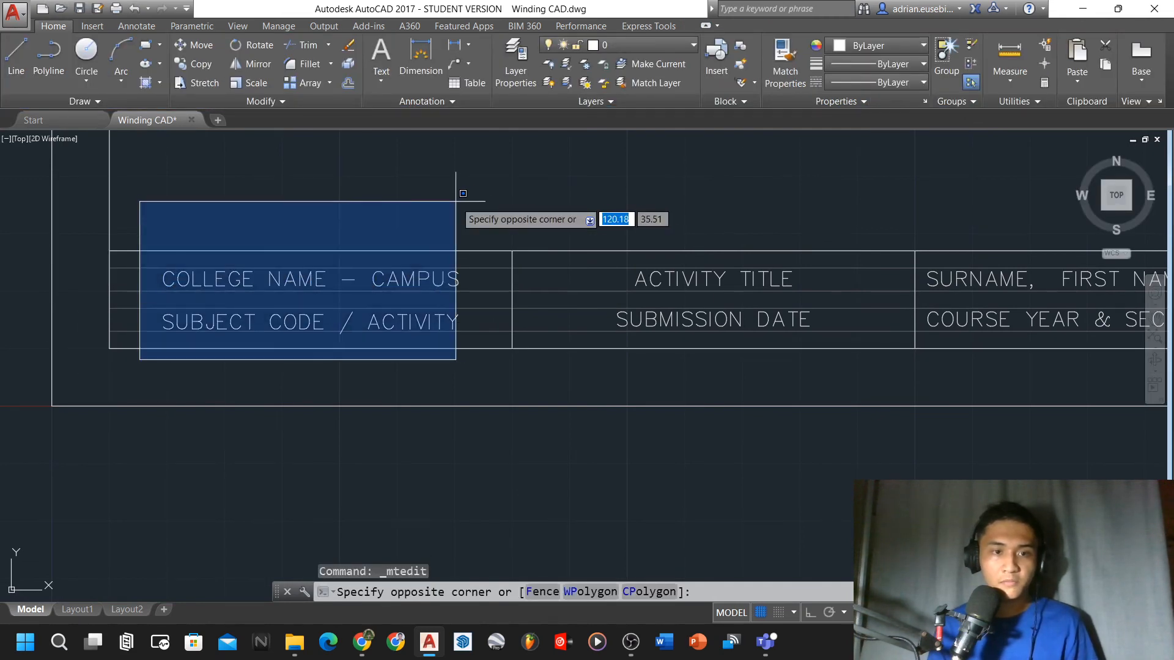
{"action": "left_click", "coordinate": [467, 197]}
{"action": "left_click", "coordinate": [552, 216]}
{"action": "left_click", "coordinate": [819, 369]}
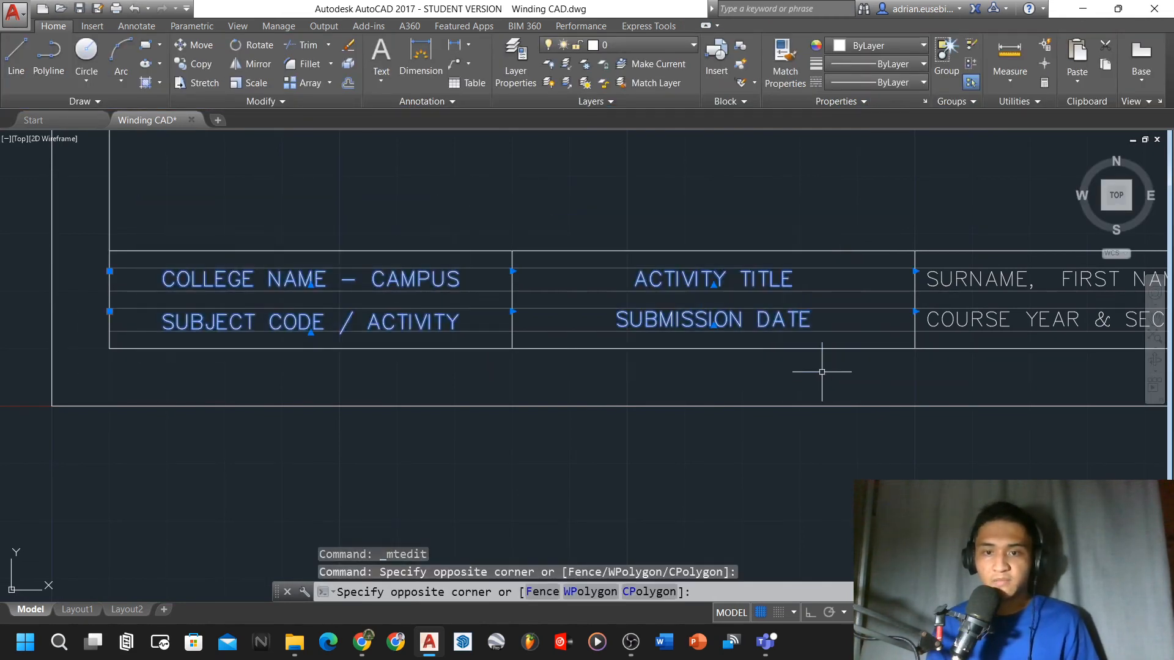
{"action": "scroll", "coordinate": [415, 271], "scroll_direction": "down", "scroll_amount": 4}
{"action": "scroll", "coordinate": [702, 275], "scroll_direction": "up", "scroll_amount": 6}
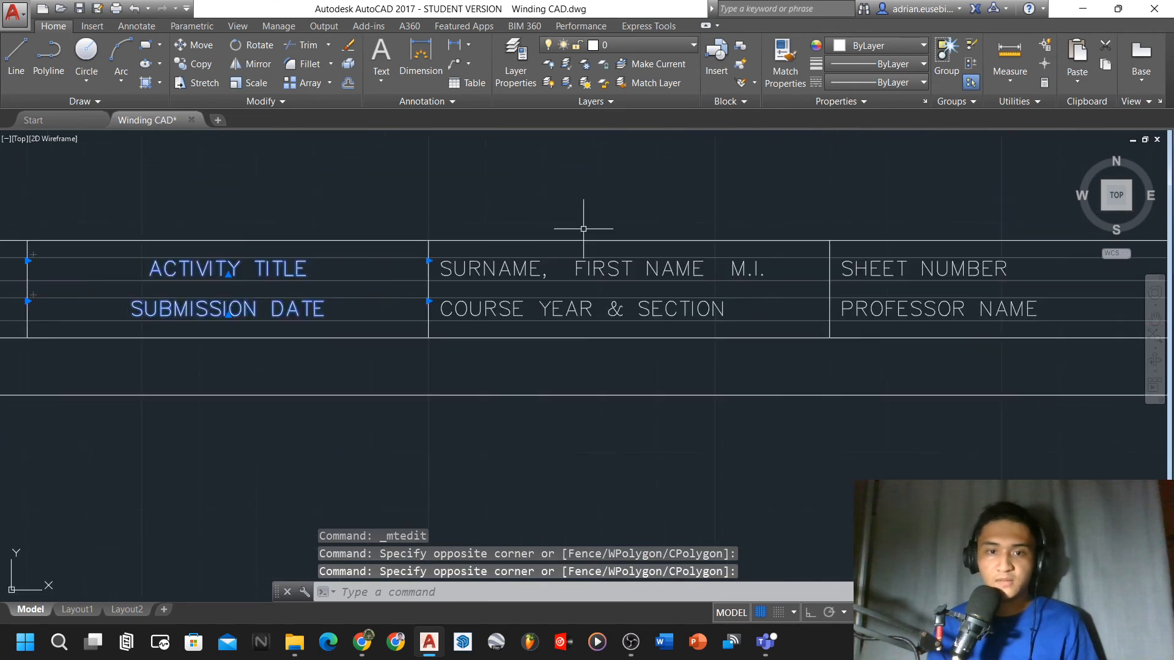
{"action": "double_click", "coordinate": [345, 425]}
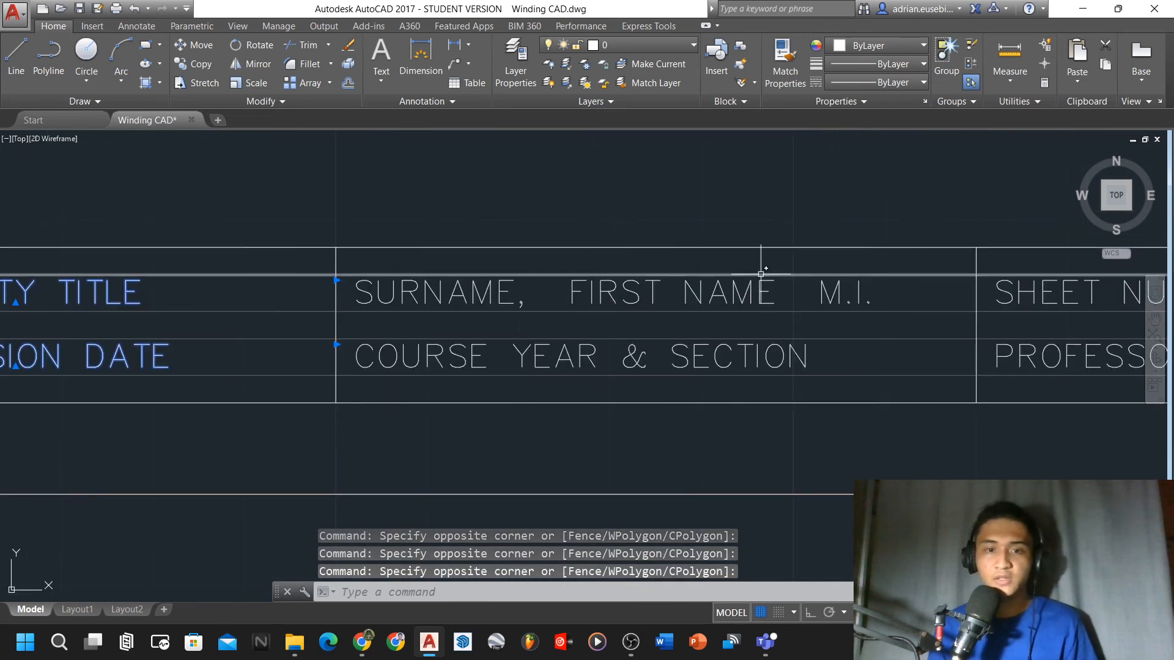
{"action": "left_click", "coordinate": [343, 236]}
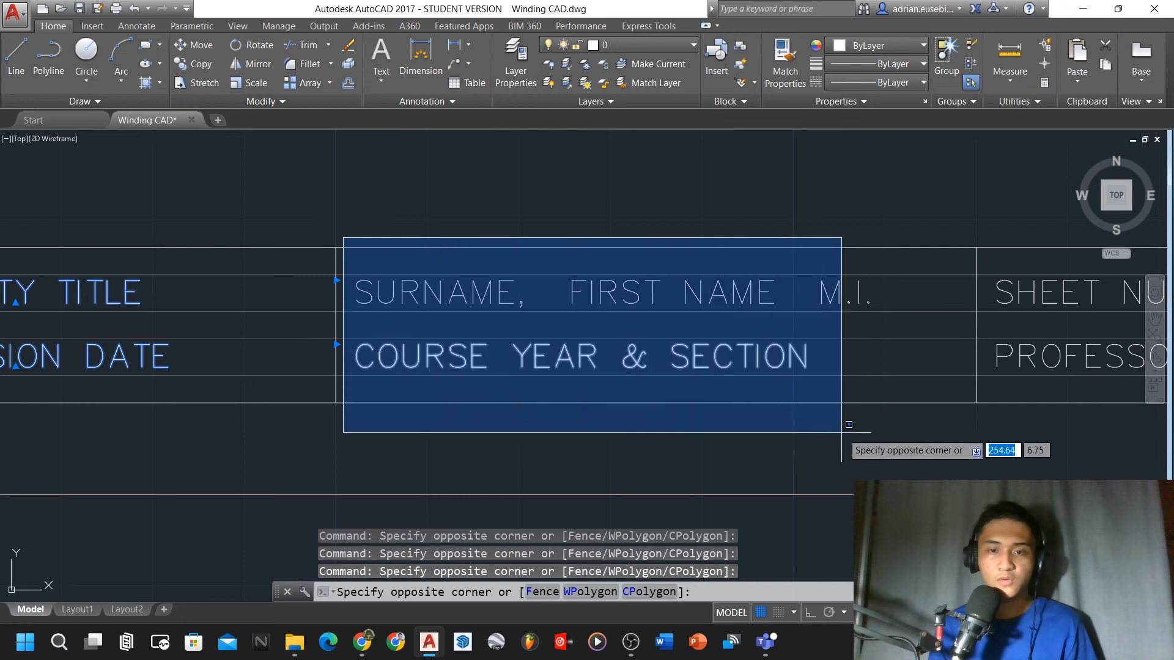
{"action": "left_click", "coordinate": [892, 423]}
{"action": "scroll", "coordinate": [498, 255], "scroll_direction": "up", "scroll_amount": 2}
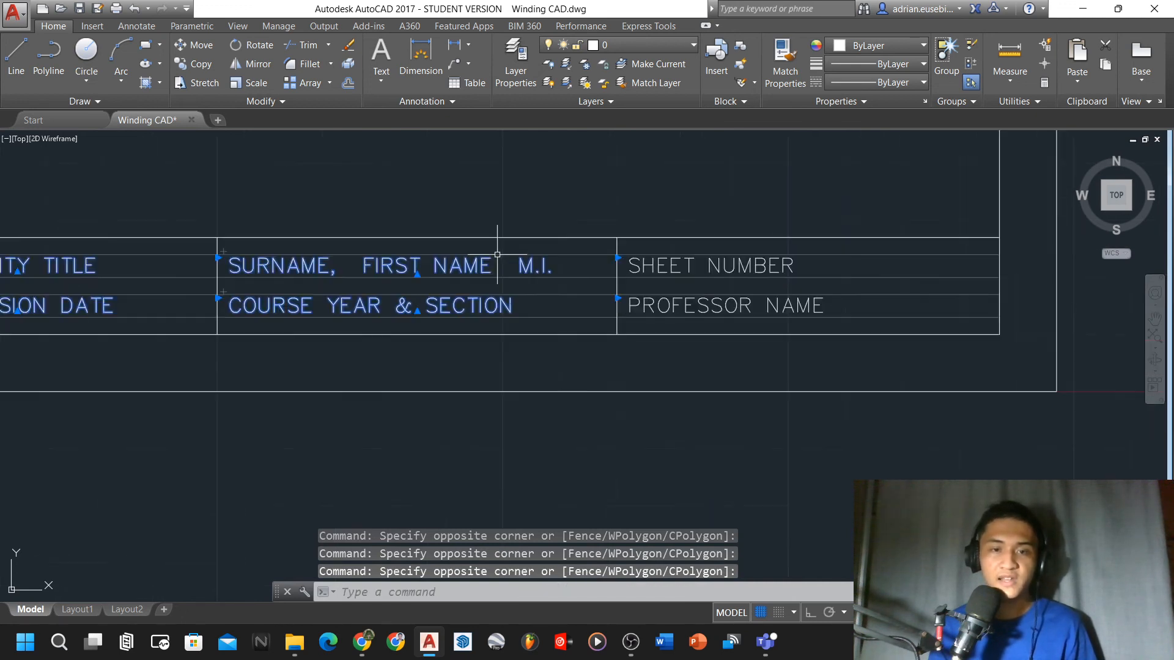
{"action": "left_click", "coordinate": [627, 213]}
{"action": "left_click", "coordinate": [913, 338]}
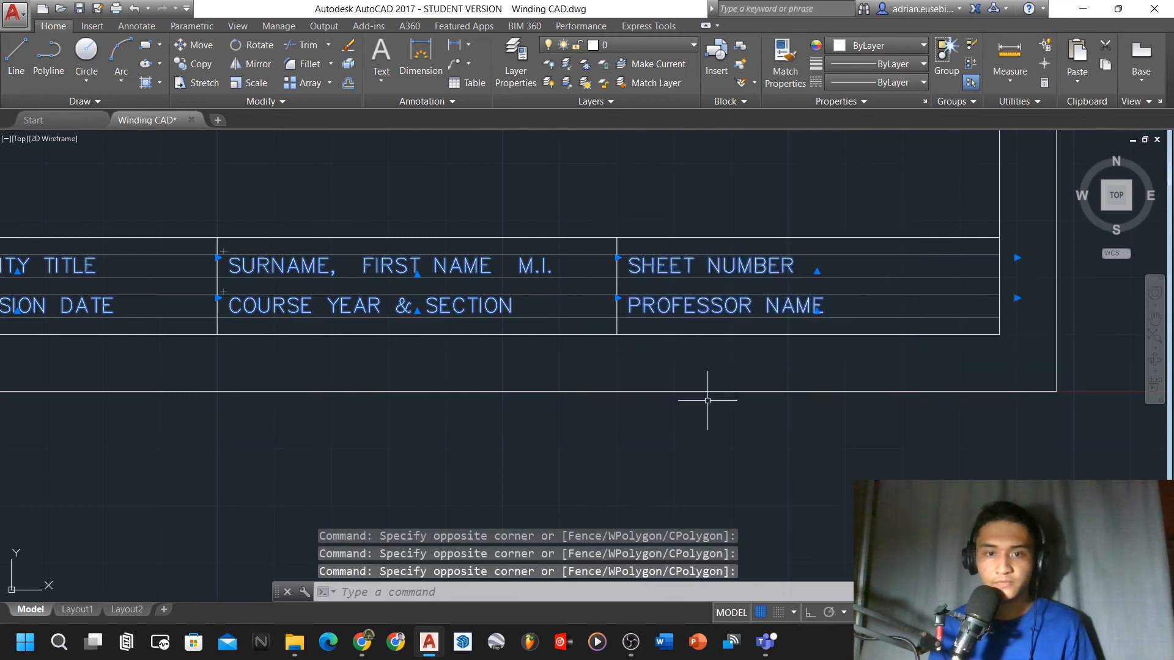
{"action": "scroll", "coordinate": [467, 374], "scroll_direction": "down", "scroll_amount": 3}
{"action": "scroll", "coordinate": [156, 287], "scroll_direction": "down", "scroll_amount": 2}
{"action": "scroll", "coordinate": [336, 278], "scroll_direction": "up", "scroll_amount": 2}
{"action": "scroll", "coordinate": [519, 312], "scroll_direction": "down", "scroll_amount": 4}
{"action": "scroll", "coordinate": [404, 264], "scroll_direction": "up", "scroll_amount": 2}
{"action": "scroll", "coordinate": [471, 260], "scroll_direction": "up", "scroll_amount": 2}
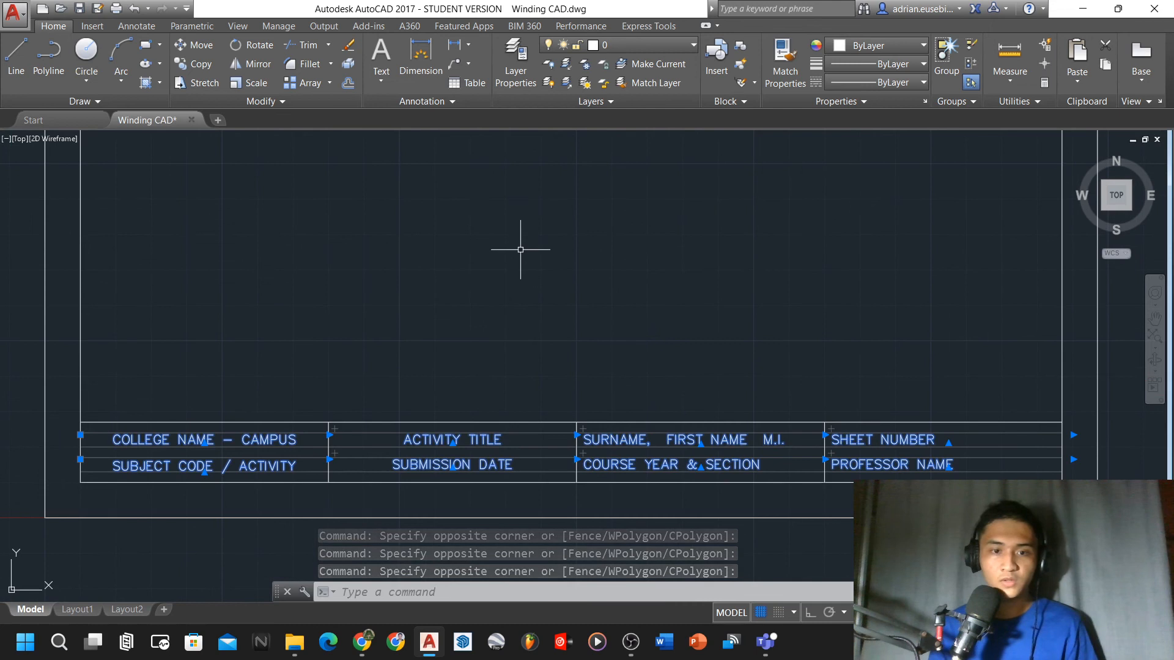
{"action": "scroll", "coordinate": [428, 237], "scroll_direction": "down", "scroll_amount": 4}
{"action": "scroll", "coordinate": [580, 273], "scroll_direction": "up", "scroll_amount": 2}
{"action": "scroll", "coordinate": [427, 241], "scroll_direction": "up", "scroll_amount": 3}
{"action": "scroll", "coordinate": [556, 236], "scroll_direction": "down", "scroll_amount": 3}
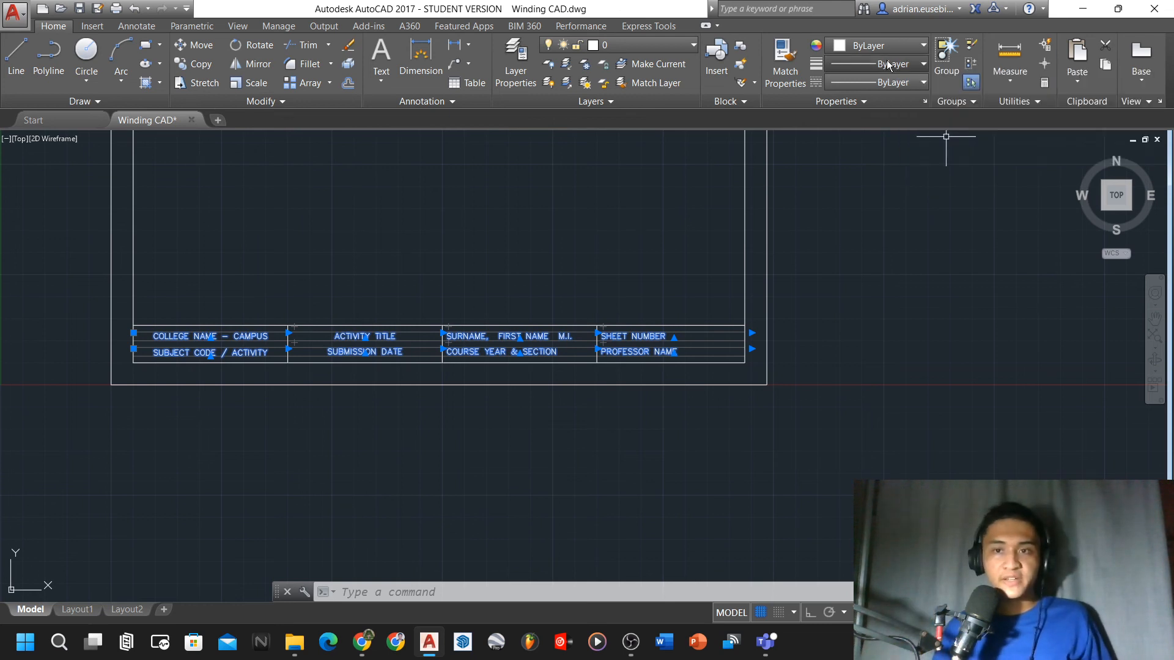
{"action": "left_click", "coordinate": [888, 65]}
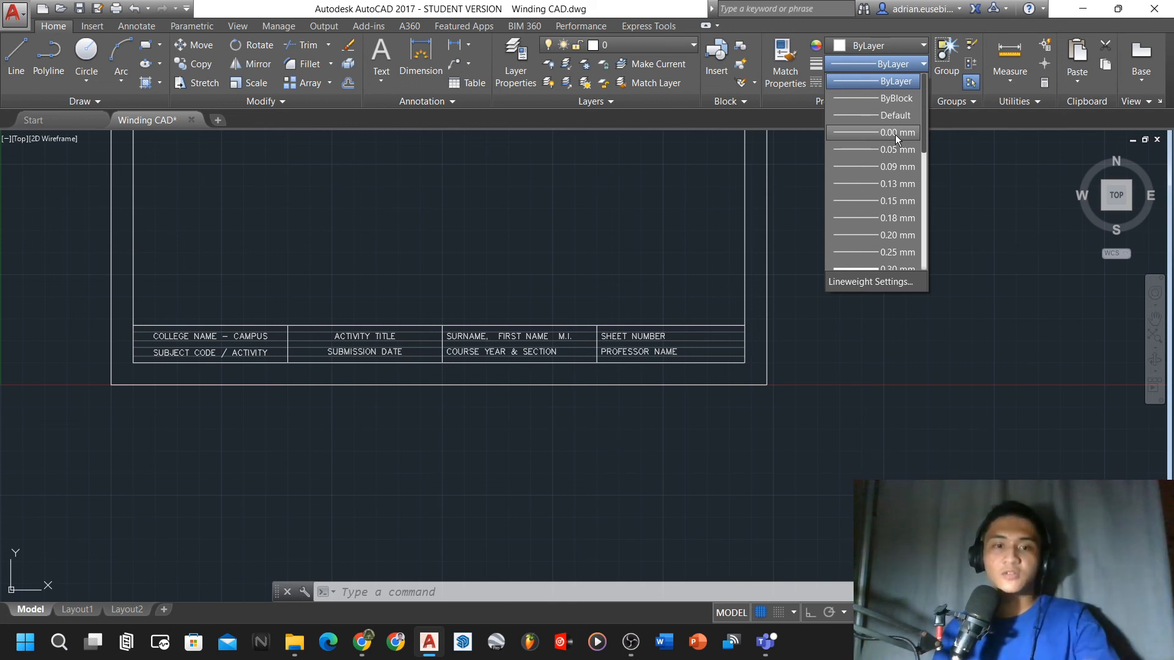
{"action": "left_click", "coordinate": [654, 341]}
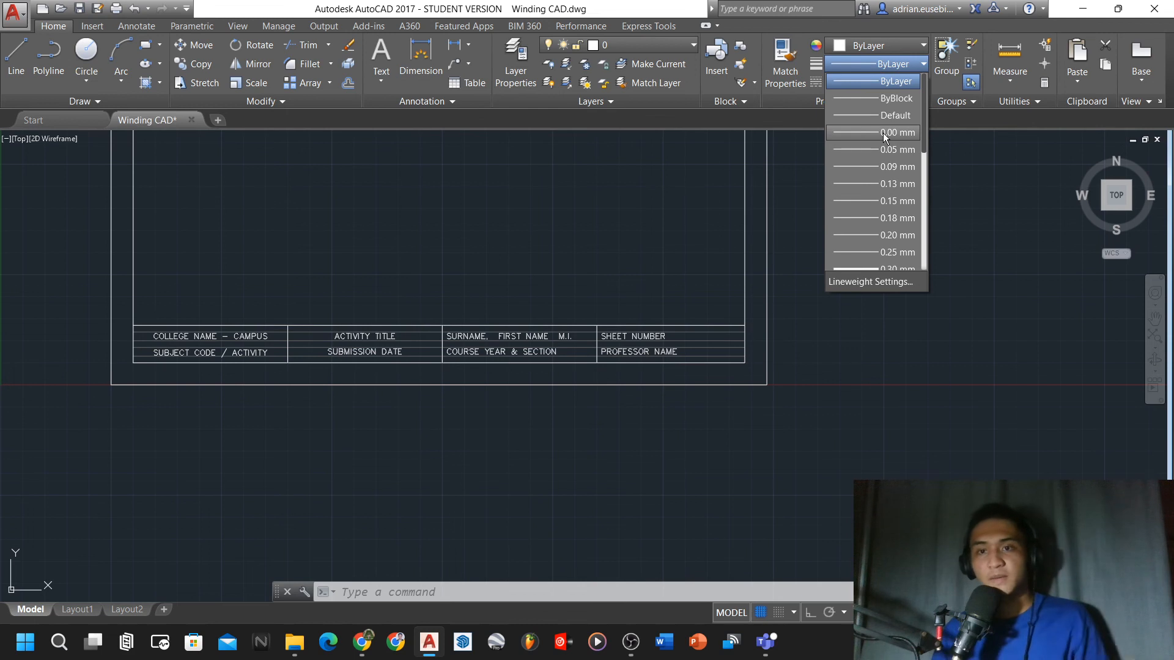
{"action": "left_click", "coordinate": [882, 133]}
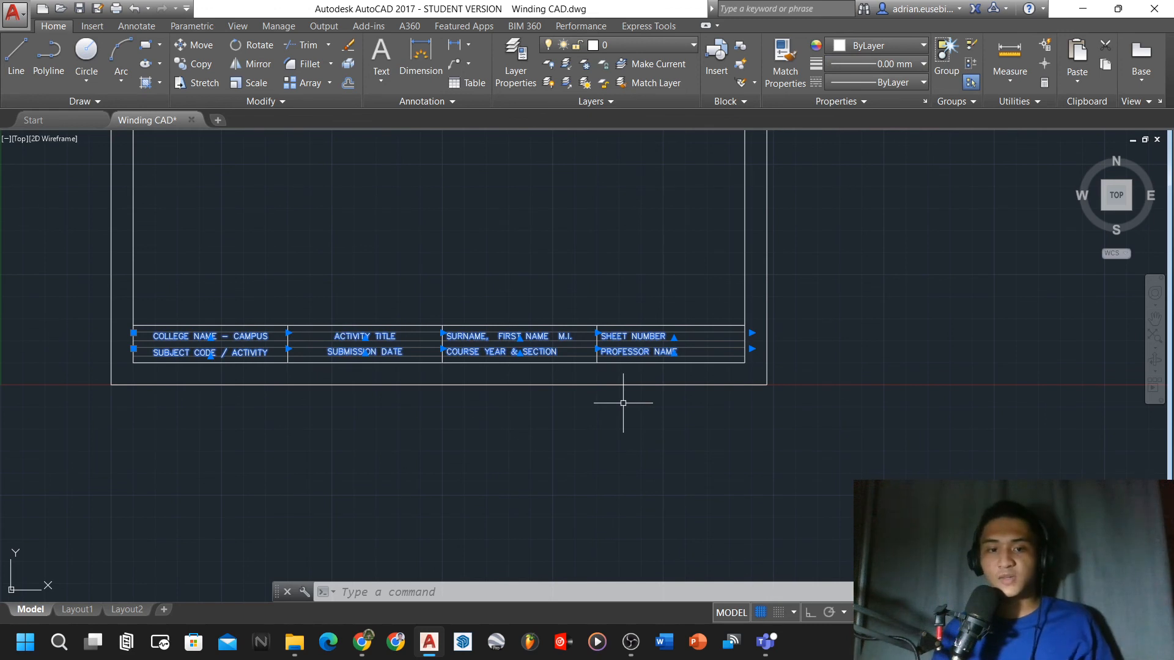
{"action": "key", "text": "Escape"}
Select each of the eight label texts again to check their shared lineweight and text properties, closing the selection when finished
{"action": "scroll", "coordinate": [165, 332], "scroll_direction": "up", "scroll_amount": 4}
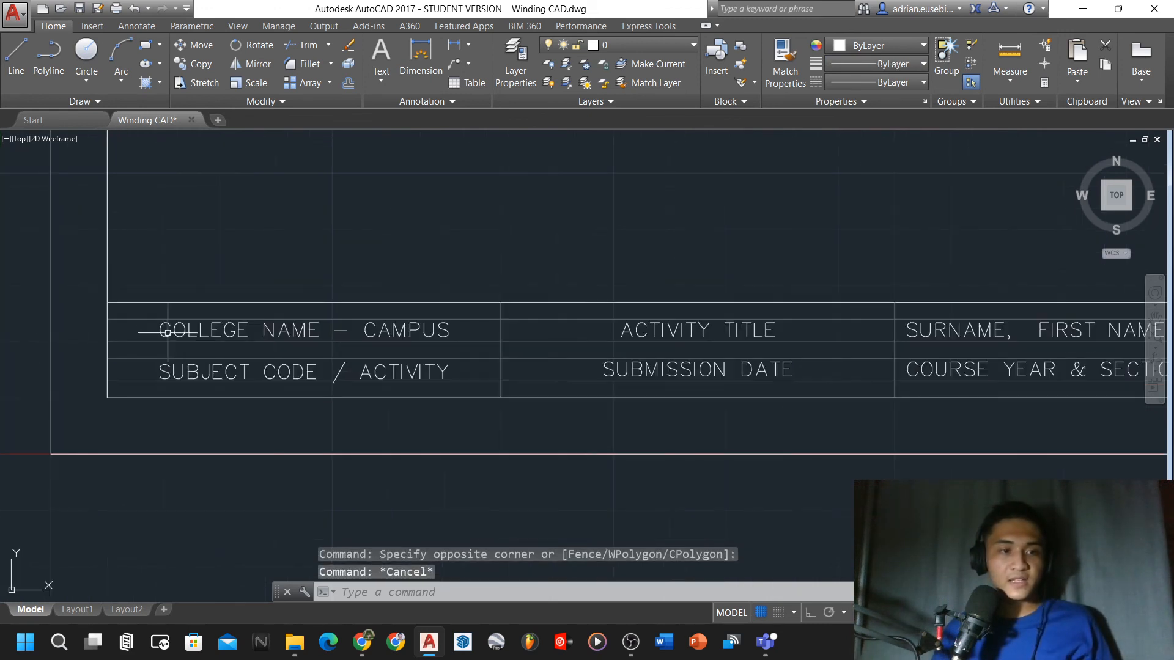
{"action": "left_click", "coordinate": [167, 330]}
{"action": "left_click", "coordinate": [169, 367]}
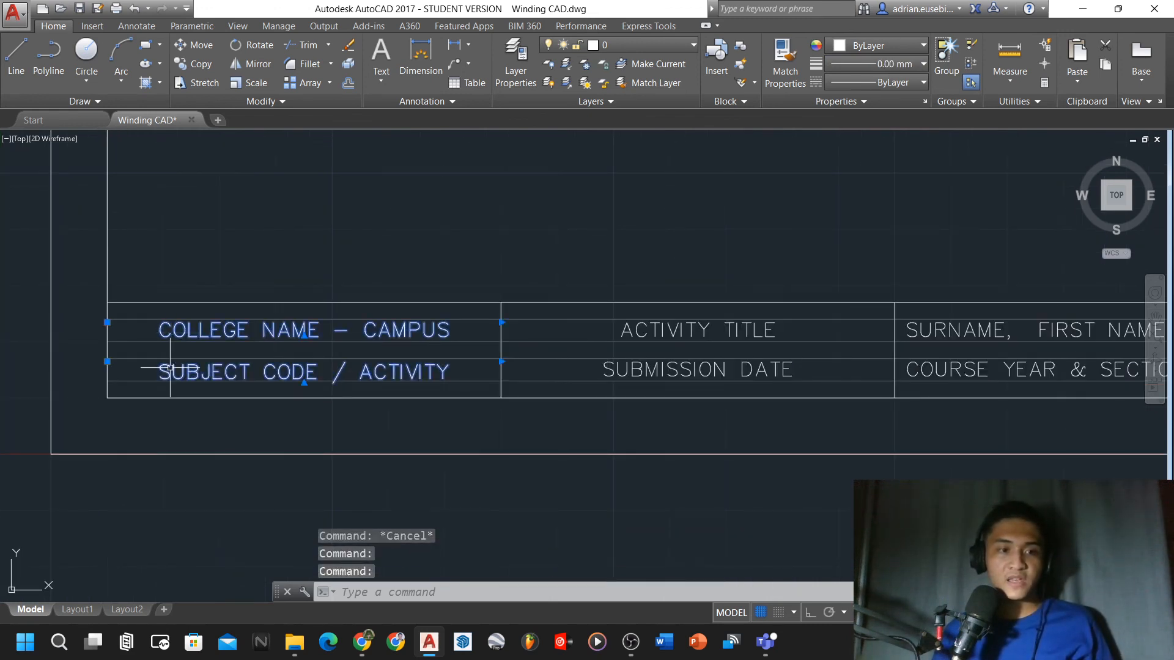
{"action": "left_click", "coordinate": [648, 361]}
{"action": "left_click", "coordinate": [649, 330]}
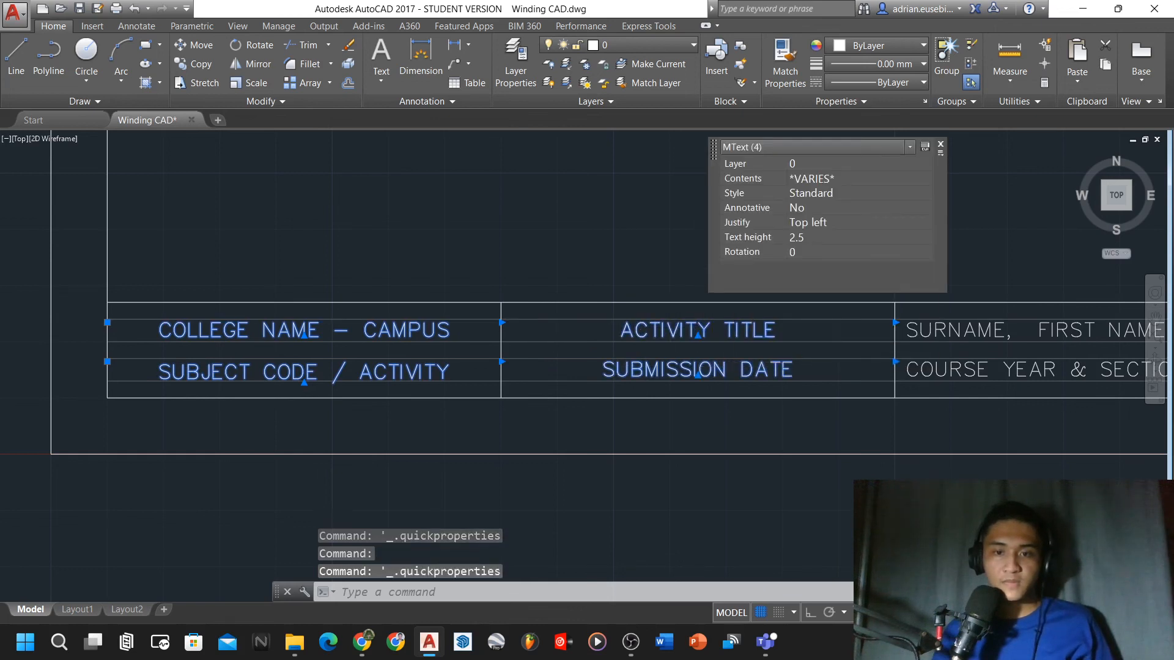
{"action": "scroll", "coordinate": [508, 321], "scroll_direction": "down", "scroll_amount": 5}
{"action": "scroll", "coordinate": [1057, 340], "scroll_direction": "up", "scroll_amount": 2}
{"action": "left_click", "coordinate": [837, 330]}
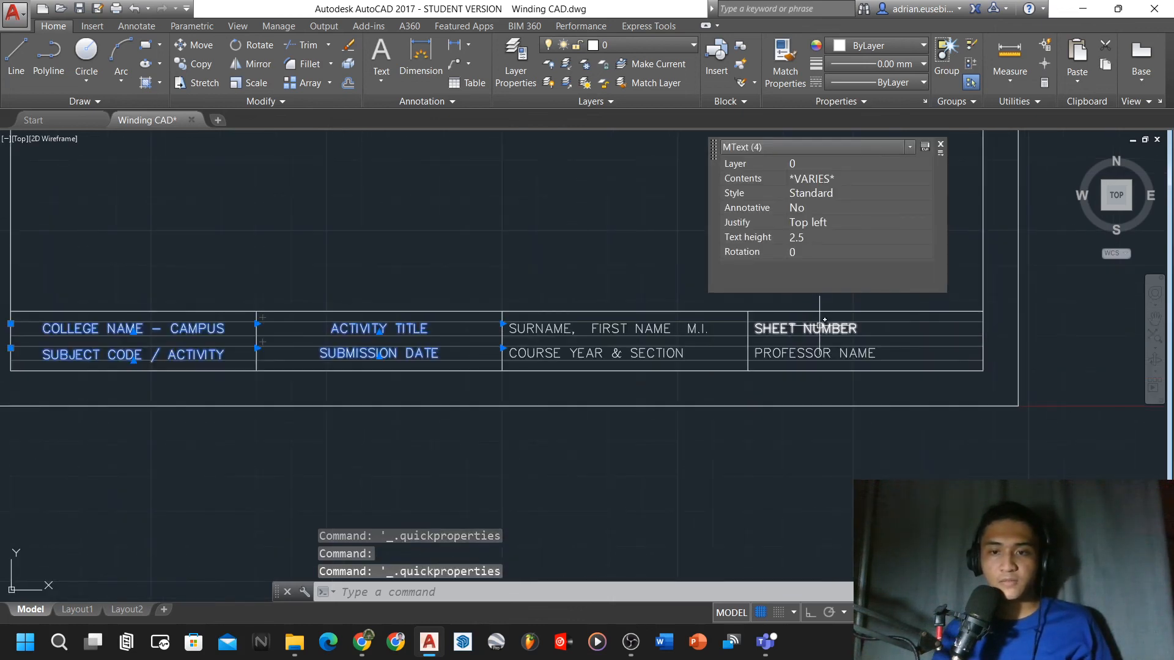
{"action": "left_click", "coordinate": [840, 361]}
{"action": "left_click", "coordinate": [795, 350]}
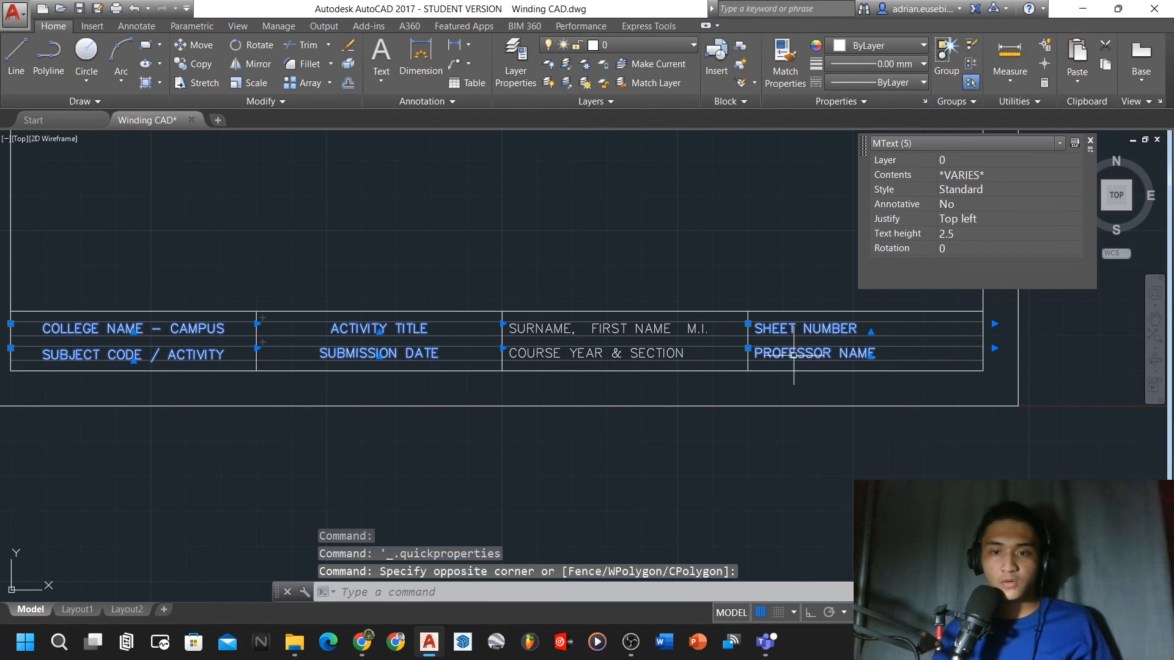
{"action": "left_click", "coordinate": [660, 353]}
{"action": "left_click", "coordinate": [670, 330]}
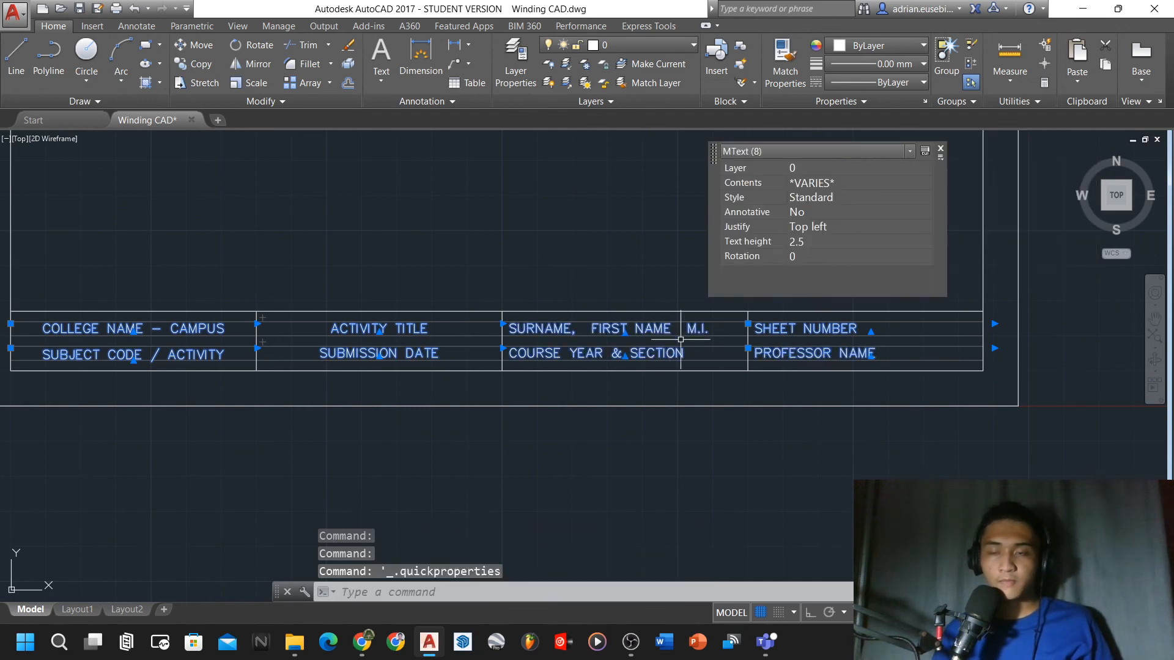
{"action": "left_click", "coordinate": [941, 150]}
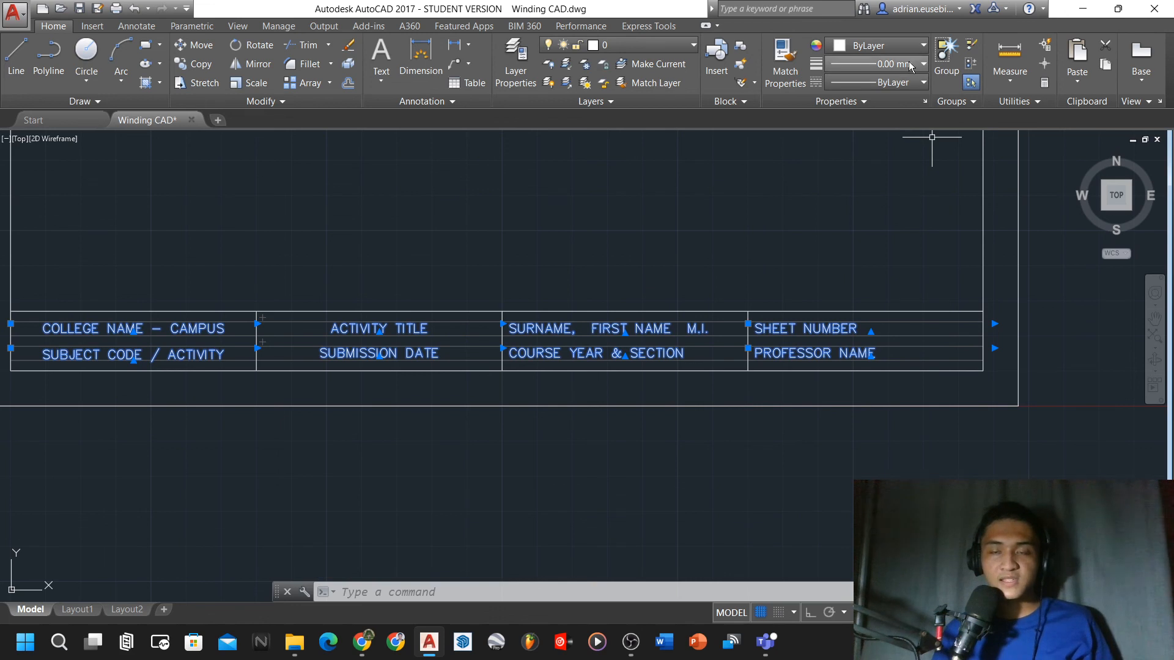
{"action": "scroll", "coordinate": [901, 357], "scroll_direction": "down", "scroll_amount": 2}
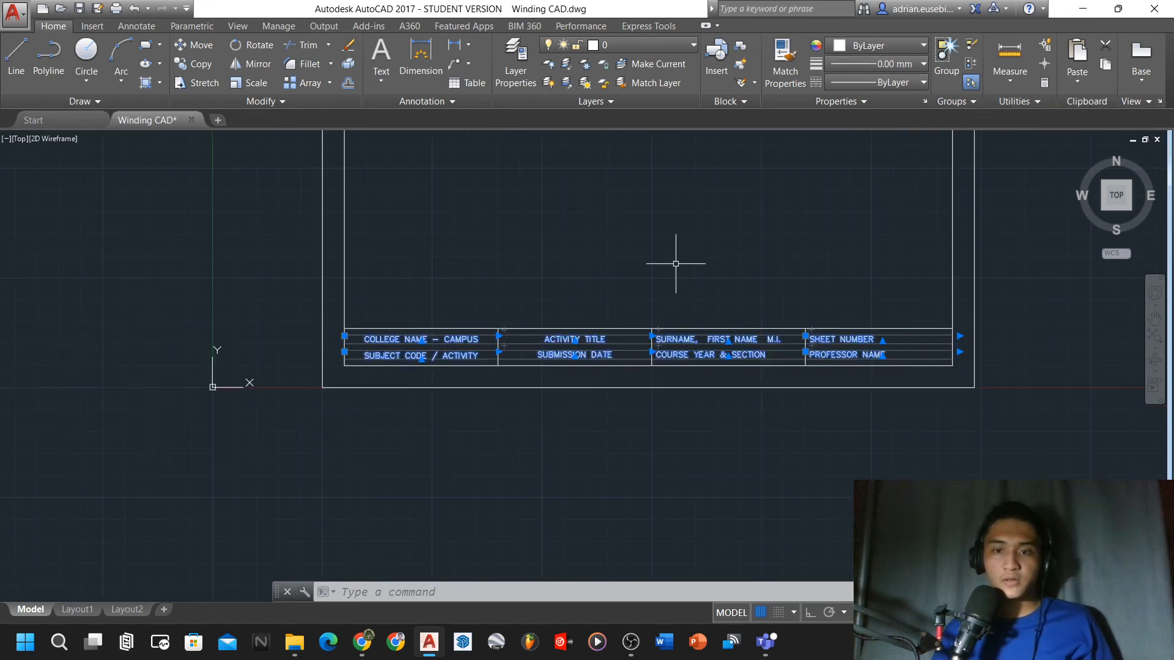
{"action": "scroll", "coordinate": [676, 264], "scroll_direction": "up", "scroll_amount": 2}
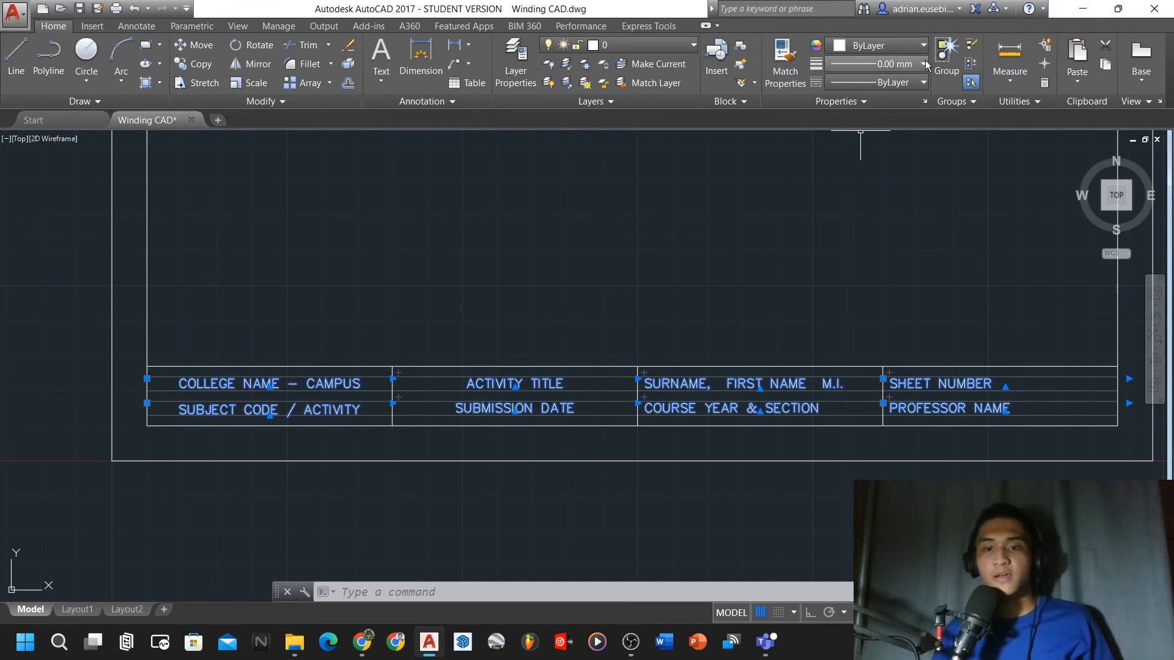
{"action": "key", "text": "Escape"}
{"action": "key", "text": "Escape"}
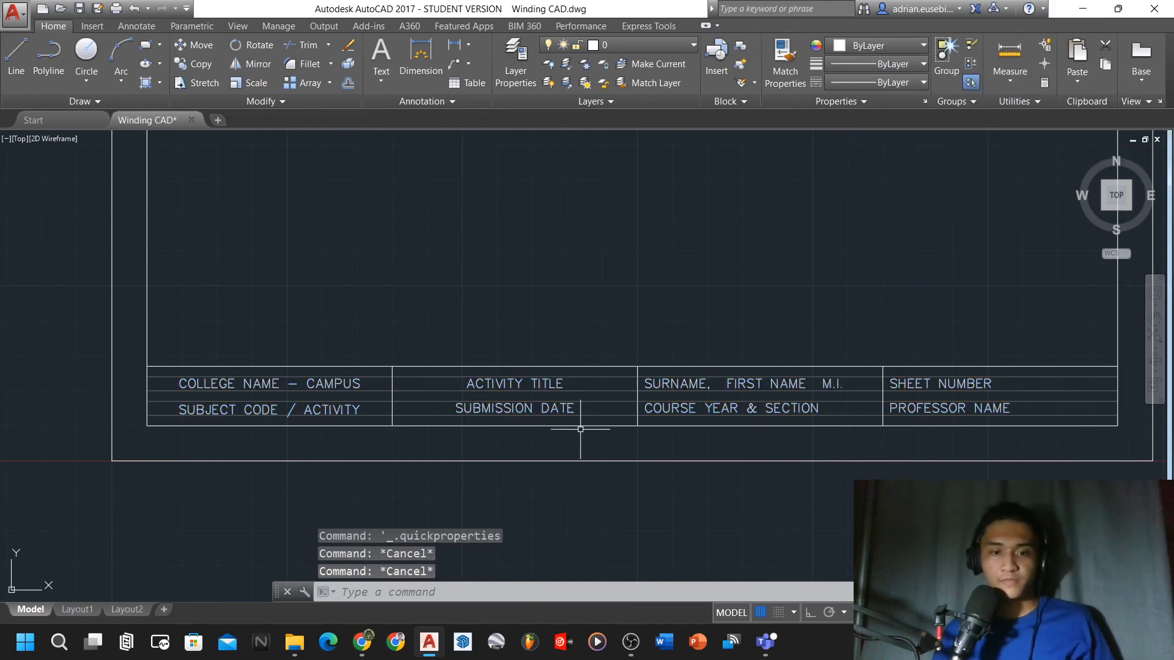
{"action": "scroll", "coordinate": [495, 457], "scroll_direction": "down", "scroll_amount": 4}
{"action": "scroll", "coordinate": [692, 391], "scroll_direction": "up", "scroll_amount": 2}
{"action": "scroll", "coordinate": [627, 381], "scroll_direction": "down", "scroll_amount": 2}
{"action": "scroll", "coordinate": [628, 380], "scroll_direction": "up", "scroll_amount": 2}
{"action": "scroll", "coordinate": [627, 379], "scroll_direction": "down", "scroll_amount": 2}
{"action": "scroll", "coordinate": [629, 306], "scroll_direction": "down", "scroll_amount": 2}
{"action": "scroll", "coordinate": [635, 273], "scroll_direction": "up", "scroll_amount": 2}
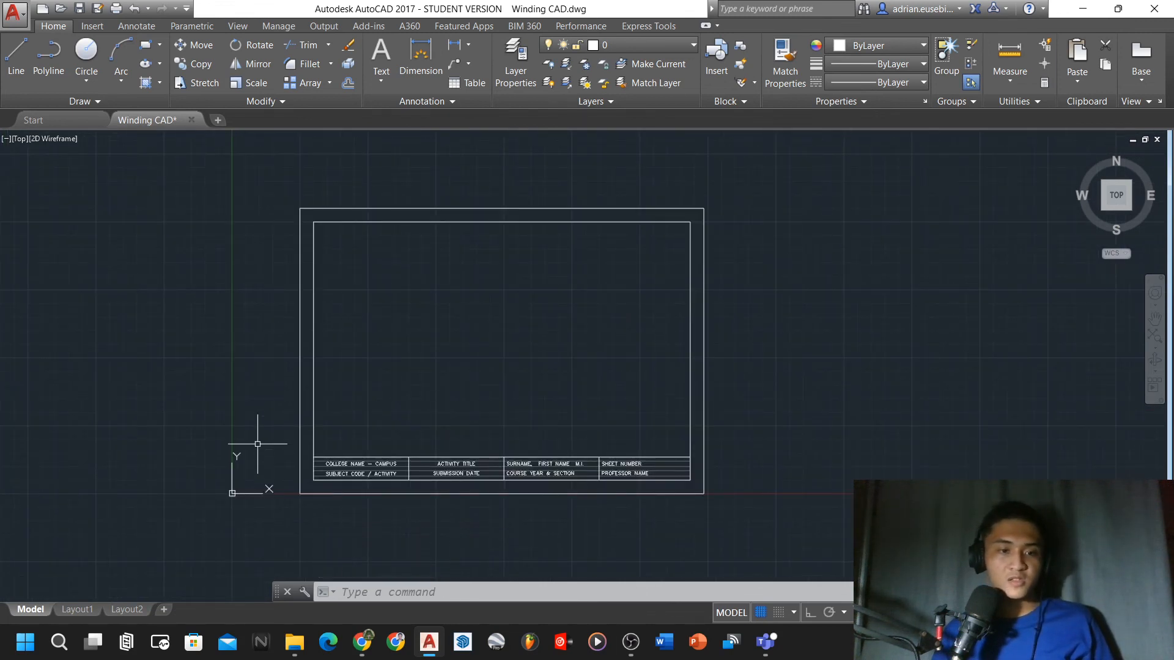
Copy the whole A4 sheet with its title block from its lower-left corner straight to the right, with Ortho and Snap on, leaving a gap between sheets
{"action": "left_click", "coordinate": [284, 506]}
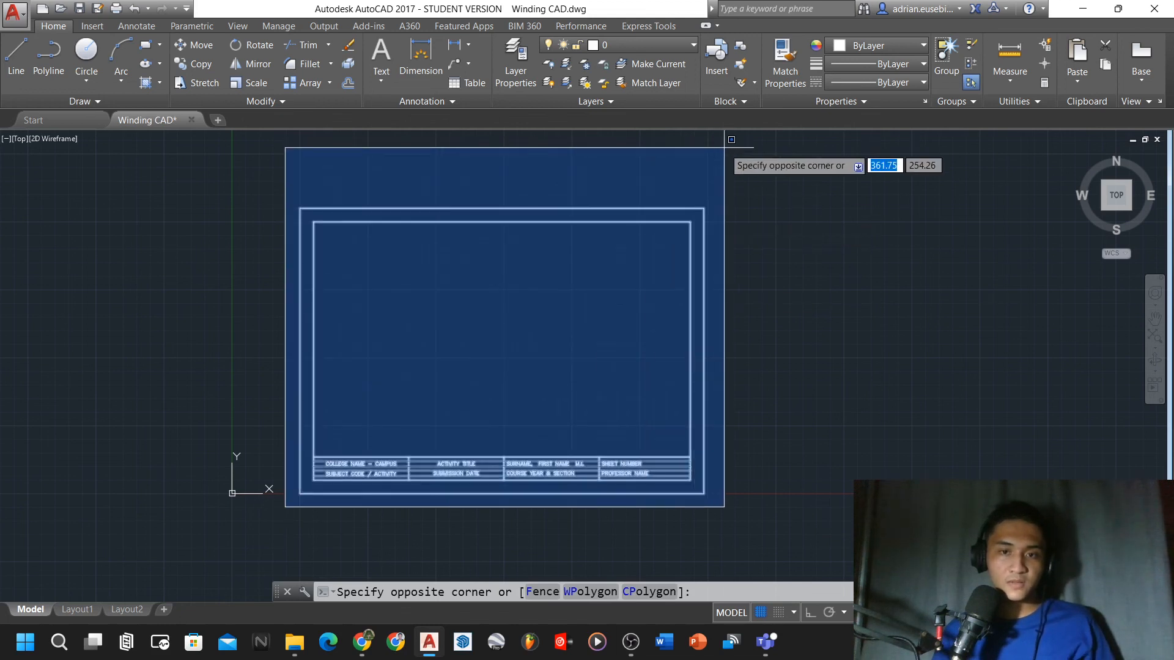
{"action": "left_click", "coordinate": [724, 147]}
{"action": "type", "text": "CO"}
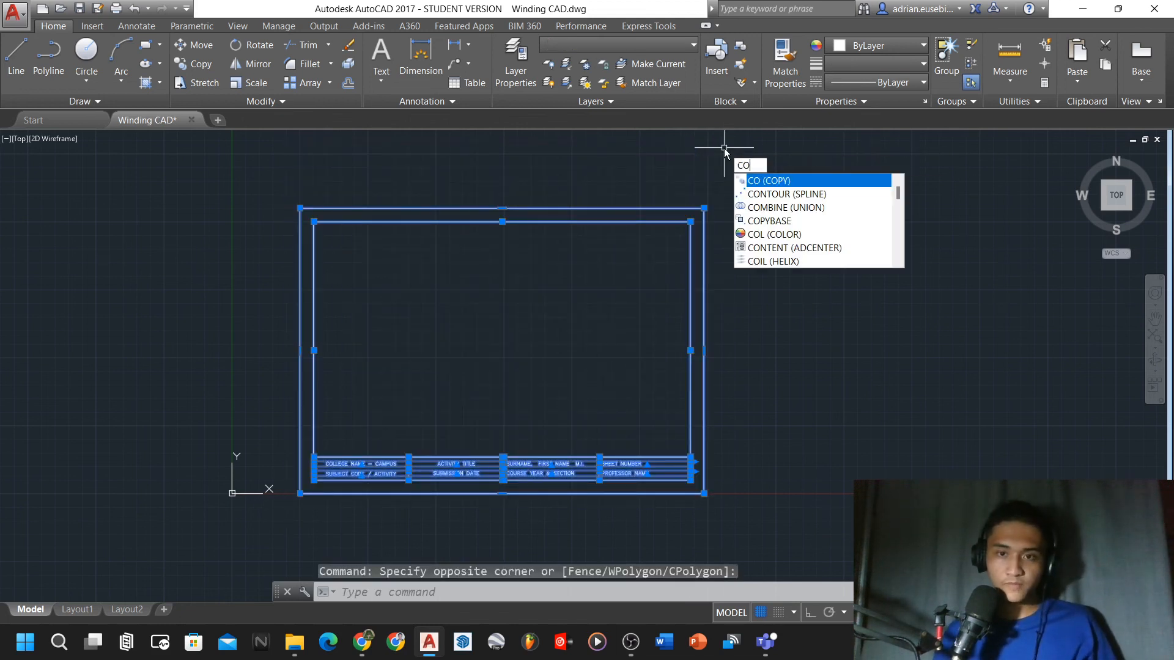
{"action": "key", "text": "Return"}
{"action": "scroll", "coordinate": [55, 546], "scroll_direction": "down", "scroll_amount": 3}
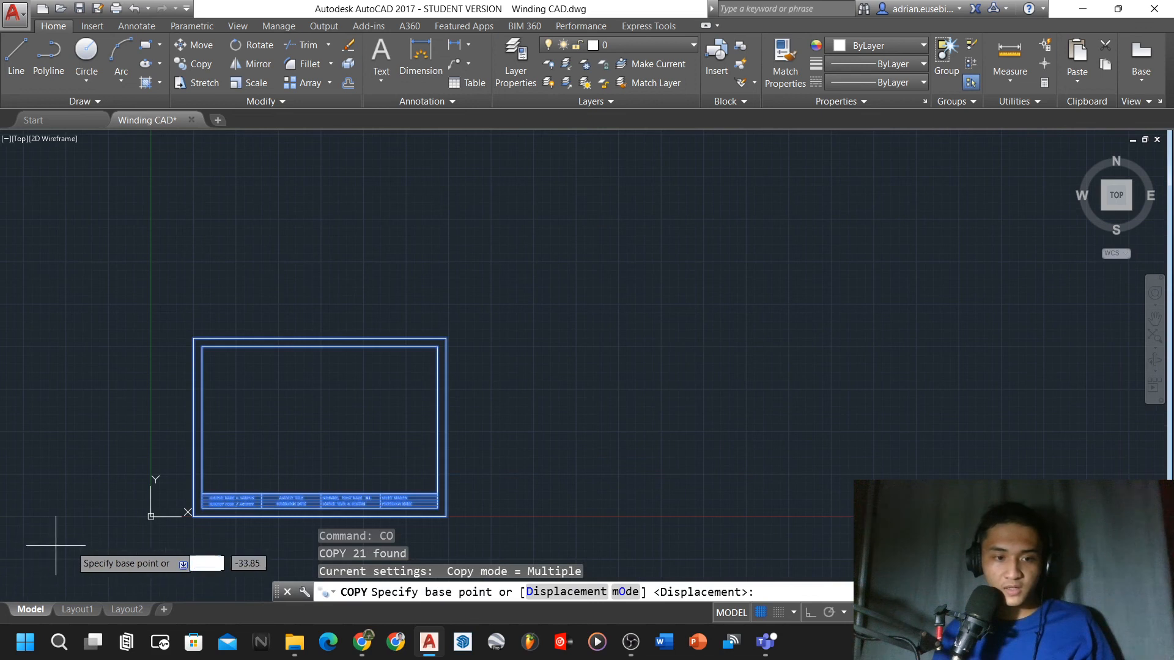
{"action": "scroll", "coordinate": [280, 545], "scroll_direction": "up", "scroll_amount": 2}
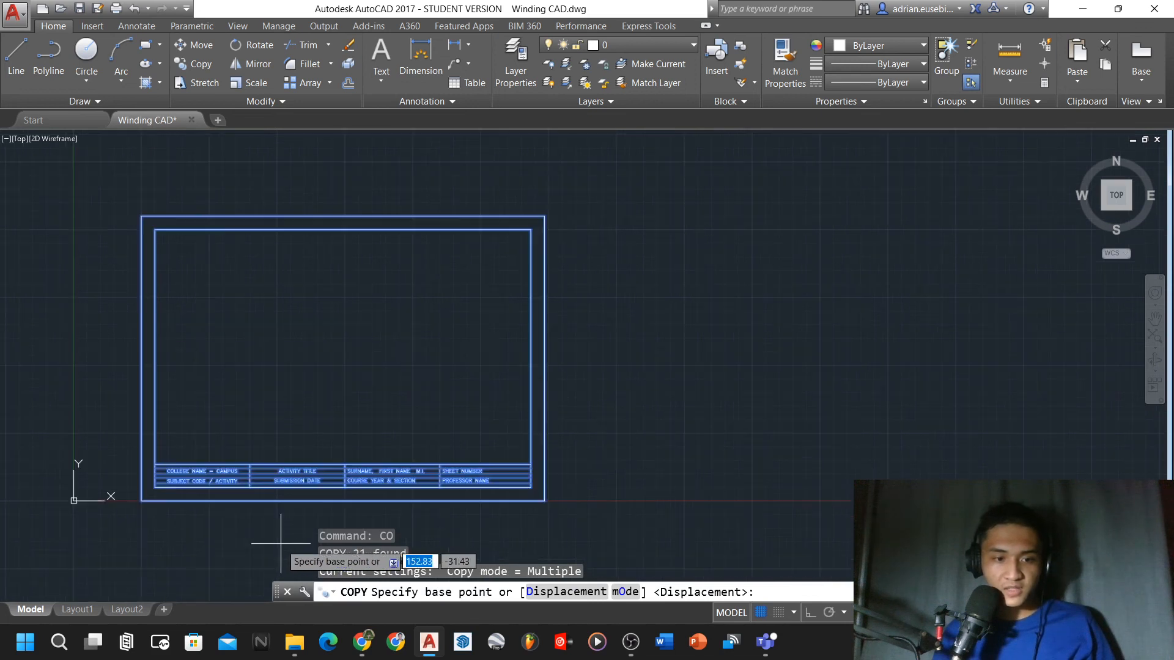
{"action": "left_click", "coordinate": [141, 500]}
{"action": "scroll", "coordinate": [142, 500], "scroll_direction": "down", "scroll_amount": 2}
{"action": "key", "text": "F8"}
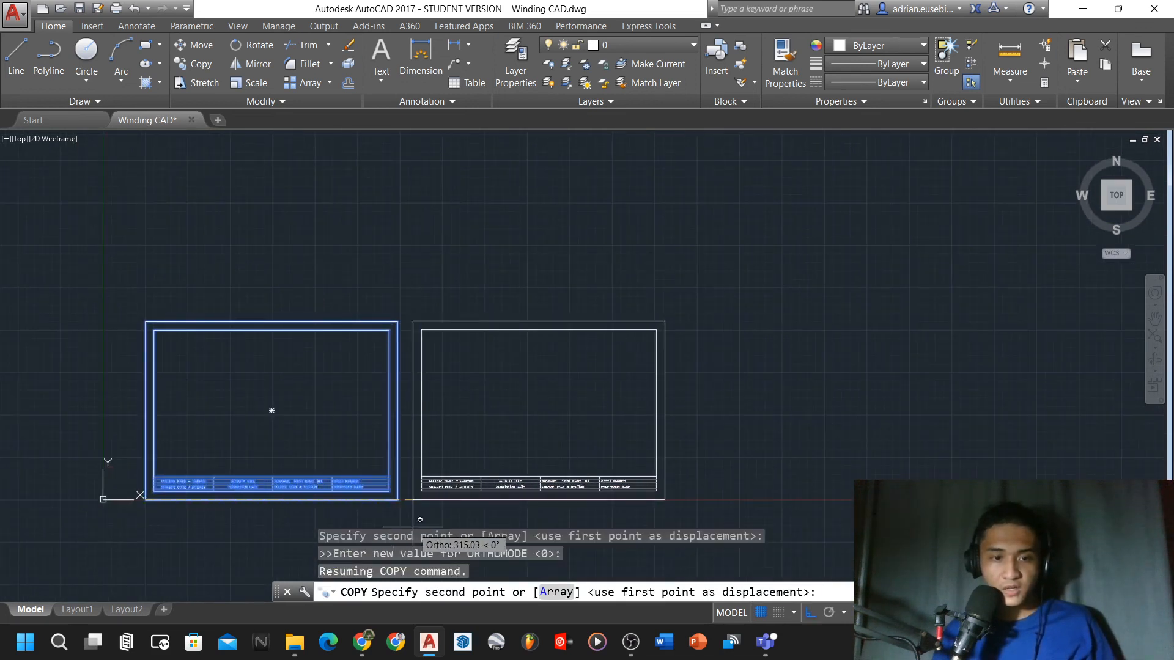
{"action": "scroll", "coordinate": [420, 517], "scroll_direction": "up", "scroll_amount": 4}
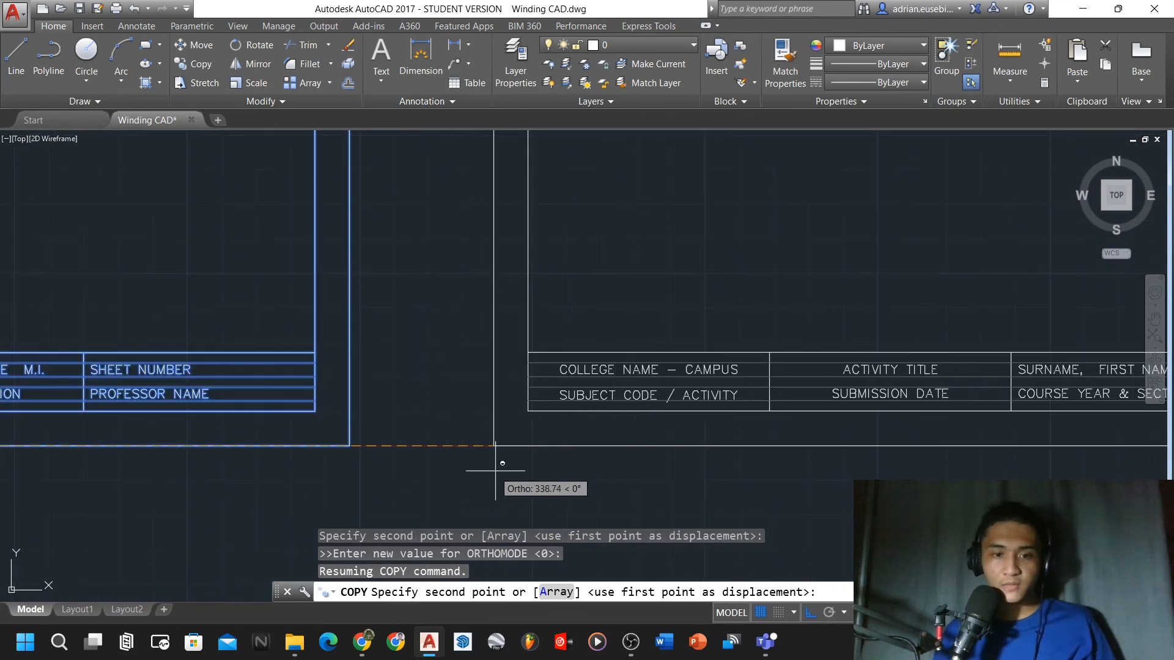
{"action": "key", "text": "F9"}
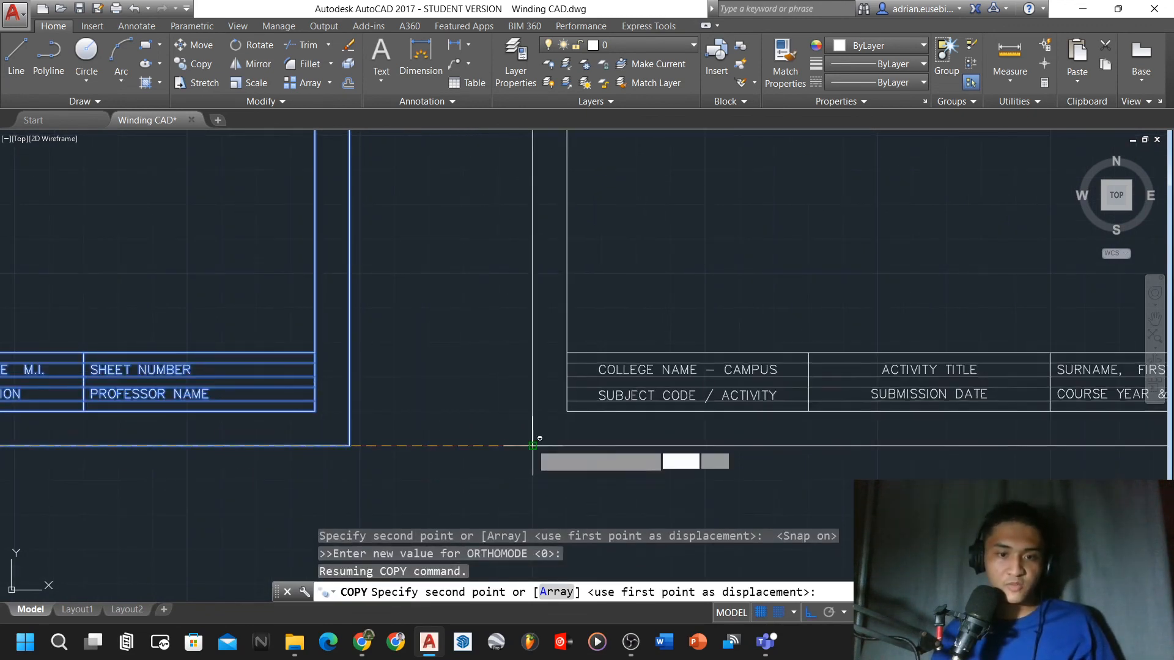
{"action": "left_click", "coordinate": [539, 438]}
{"action": "scroll", "coordinate": [539, 438], "scroll_direction": "down", "scroll_amount": 3}
{"action": "key", "text": "Return"}
{"action": "scroll", "coordinate": [531, 445], "scroll_direction": "down", "scroll_amount": 2}
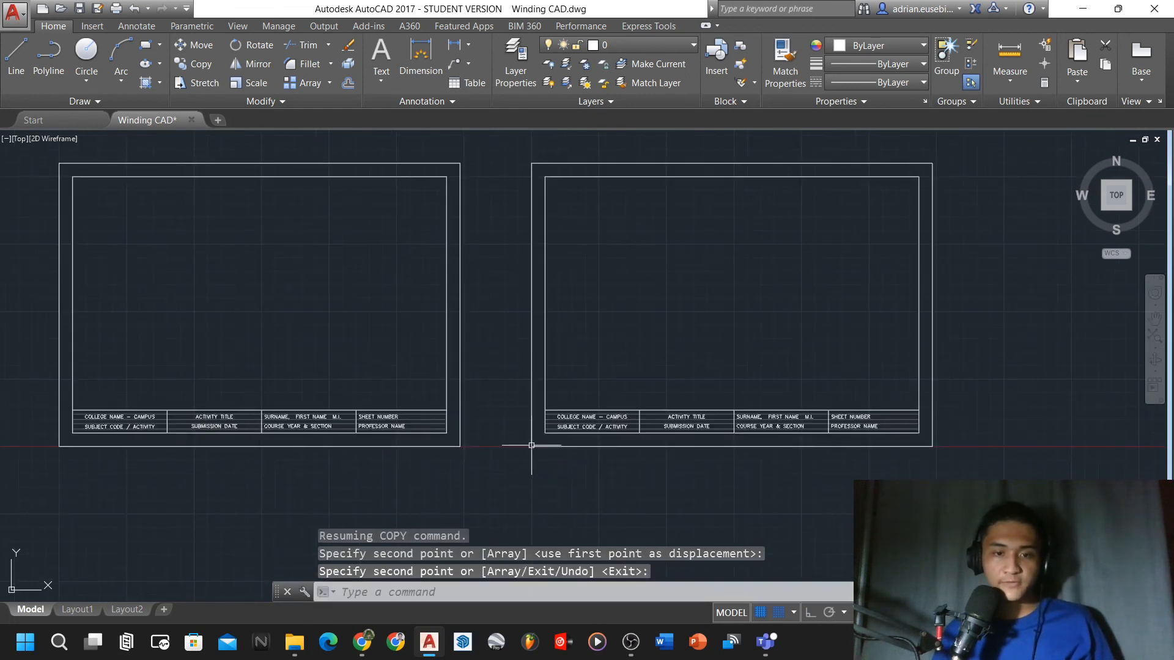
{"action": "scroll", "coordinate": [430, 231], "scroll_direction": "down", "scroll_amount": 2}
{"action": "scroll", "coordinate": [427, 184], "scroll_direction": "up", "scroll_amount": 2}
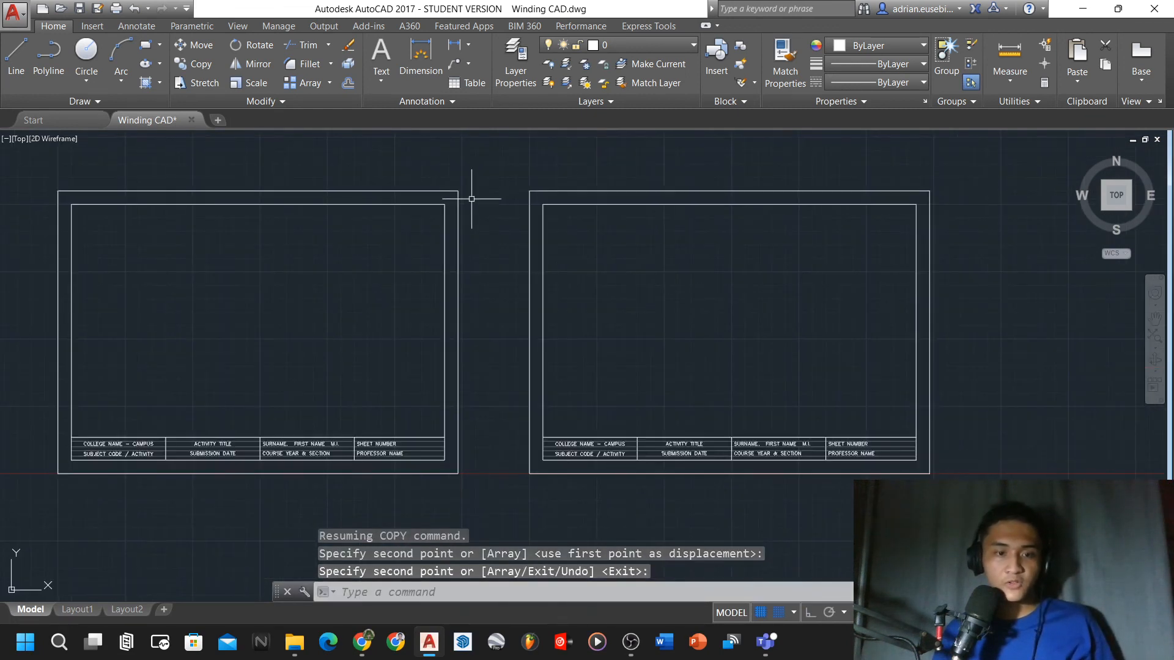
{"action": "scroll", "coordinate": [479, 221], "scroll_direction": "down", "scroll_amount": 2}
{"action": "scroll", "coordinate": [600, 231], "scroll_direction": "up", "scroll_amount": 2}
{"action": "scroll", "coordinate": [596, 236], "scroll_direction": "down", "scroll_amount": 2}
{"action": "scroll", "coordinate": [560, 324], "scroll_direction": "up", "scroll_amount": 2}
{"action": "scroll", "coordinate": [393, 375], "scroll_direction": "down", "scroll_amount": 2}
{"action": "scroll", "coordinate": [393, 375], "scroll_direction": "up", "scroll_amount": 2}
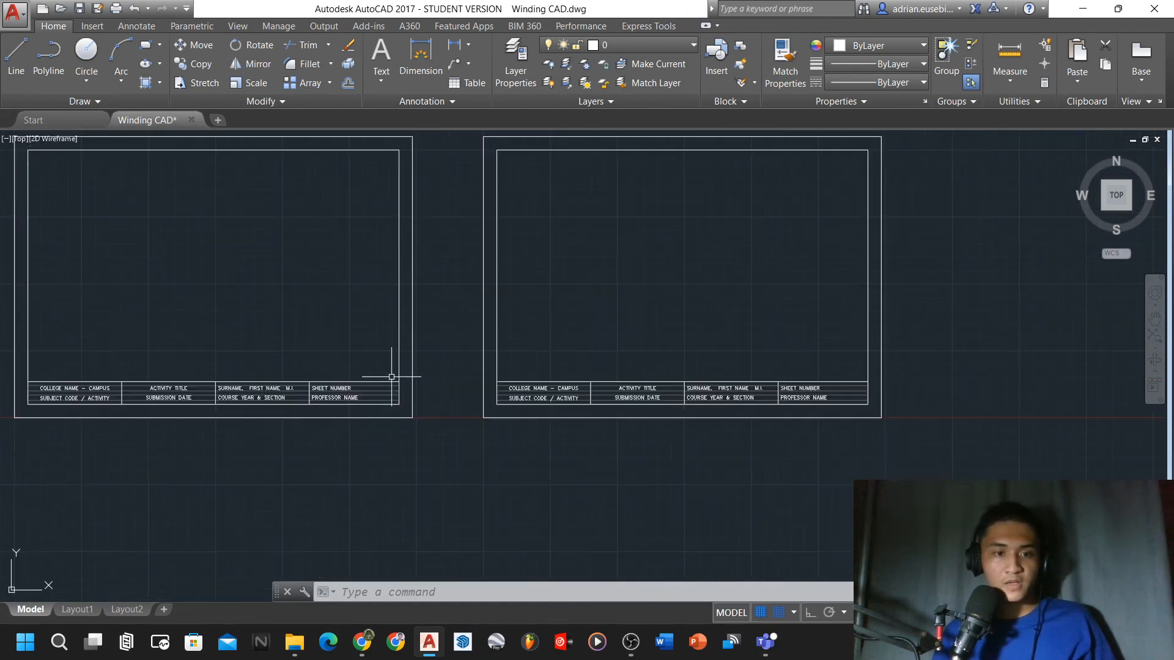
Save the Winding CAD drawing with both title block sheets
{"action": "scroll", "coordinate": [382, 333], "scroll_direction": "down", "scroll_amount": 3}
{"action": "scroll", "coordinate": [364, 307], "scroll_direction": "up", "scroll_amount": 3}
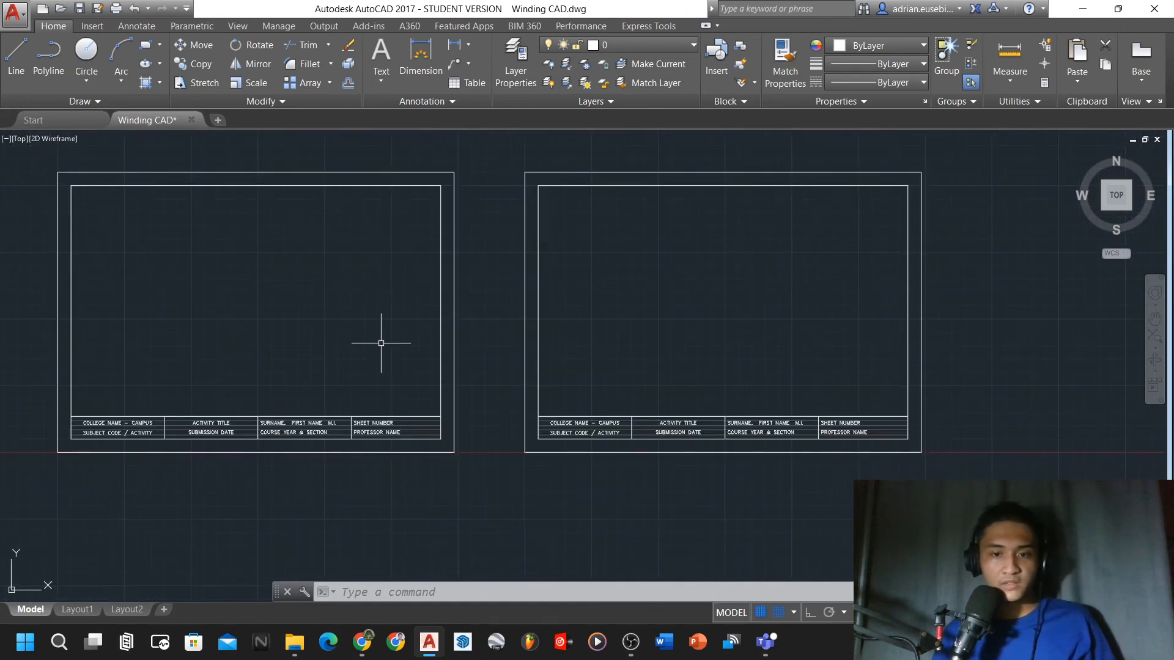
{"action": "key", "text": "ctrl+s"}
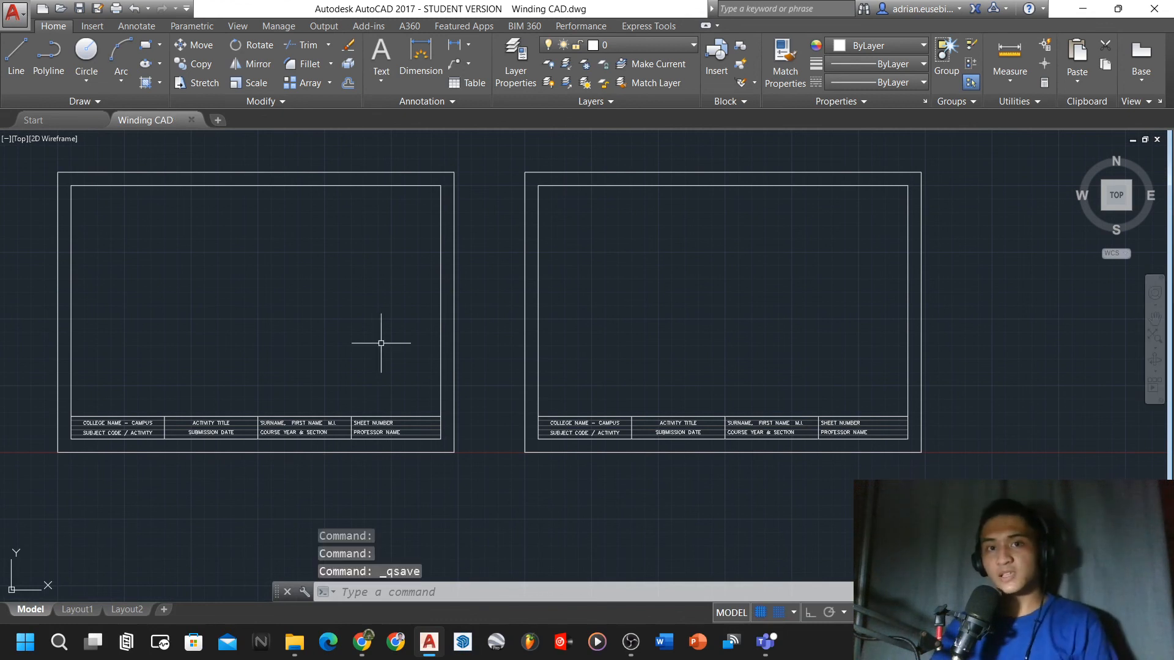